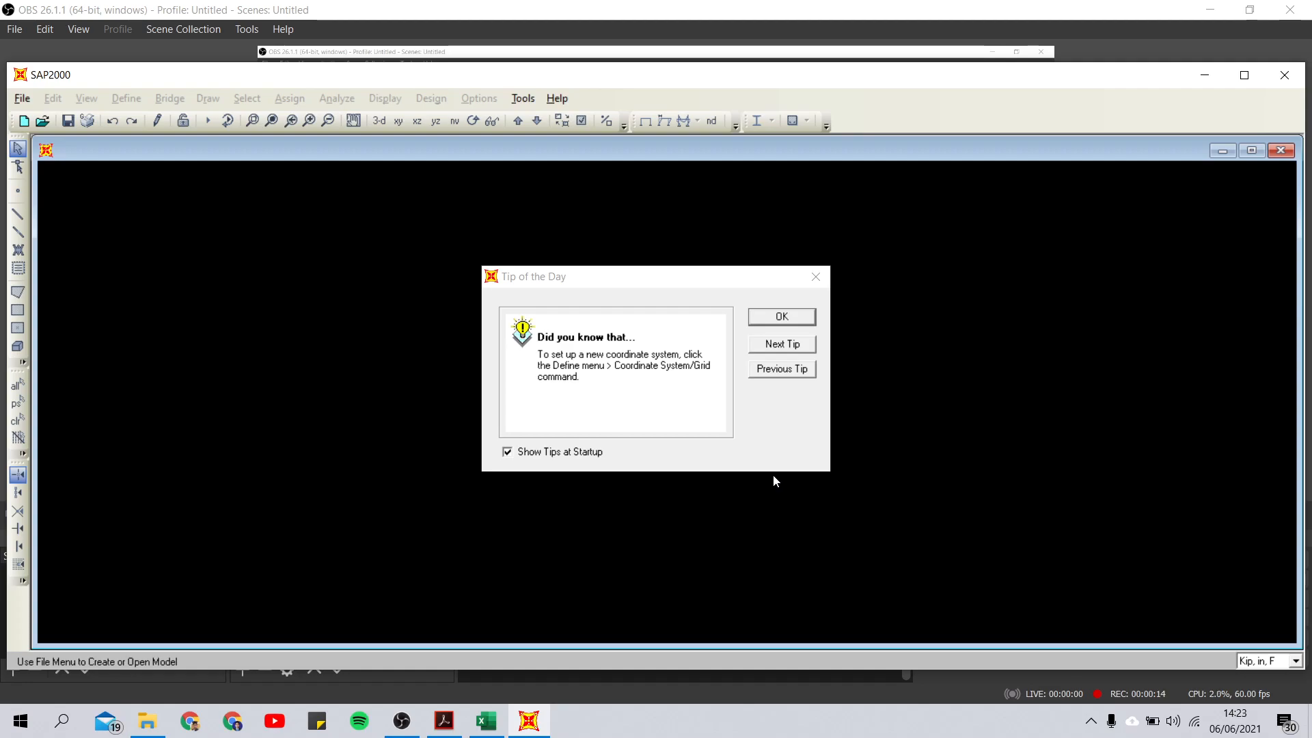
Switch to the Takabeya_Excel workbook and examine the Momen Akhir table on the Data sheet
left_click(486, 721)
scroll(861, 403, "down", 6)
scroll(785, 403, "down", 4)
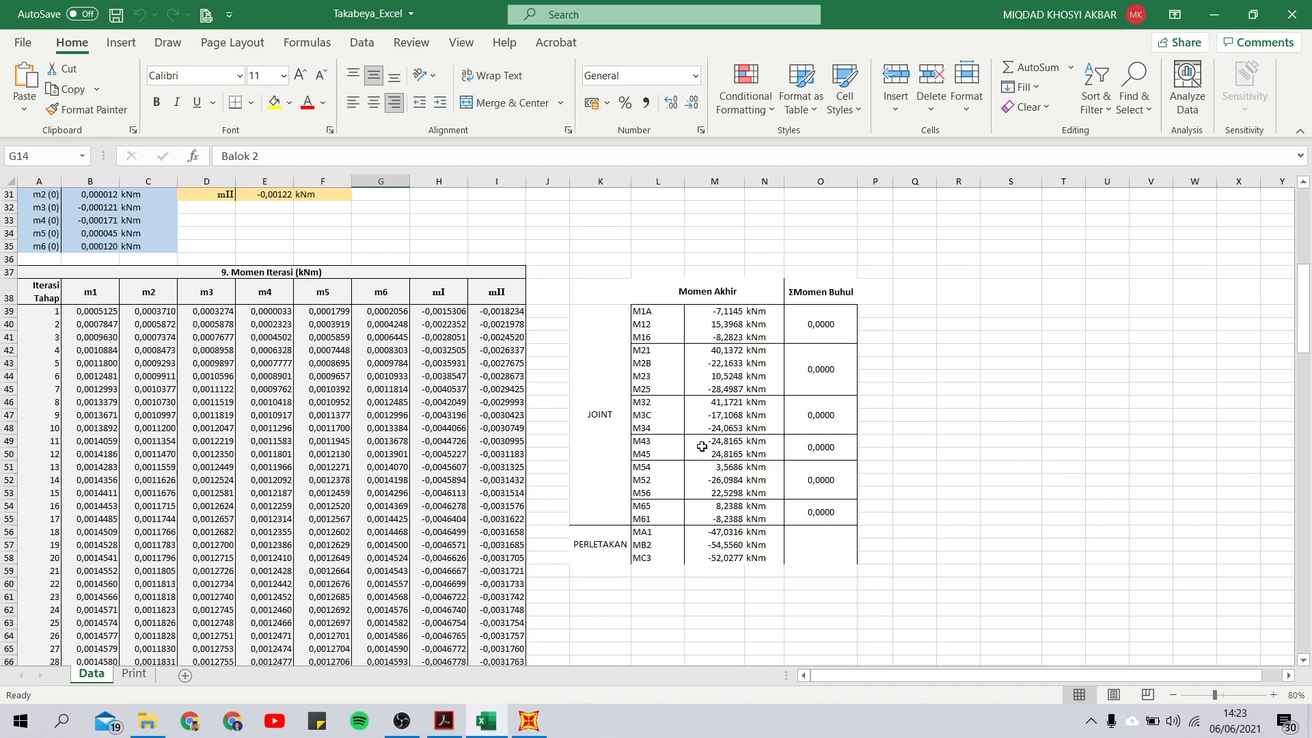
Open Slope Deflection.pdf from the Analisis Struktur Statis Tak Tentu (Genap 2020-21) folder inside Asisten
left_click(147, 721)
key("alt+Left")
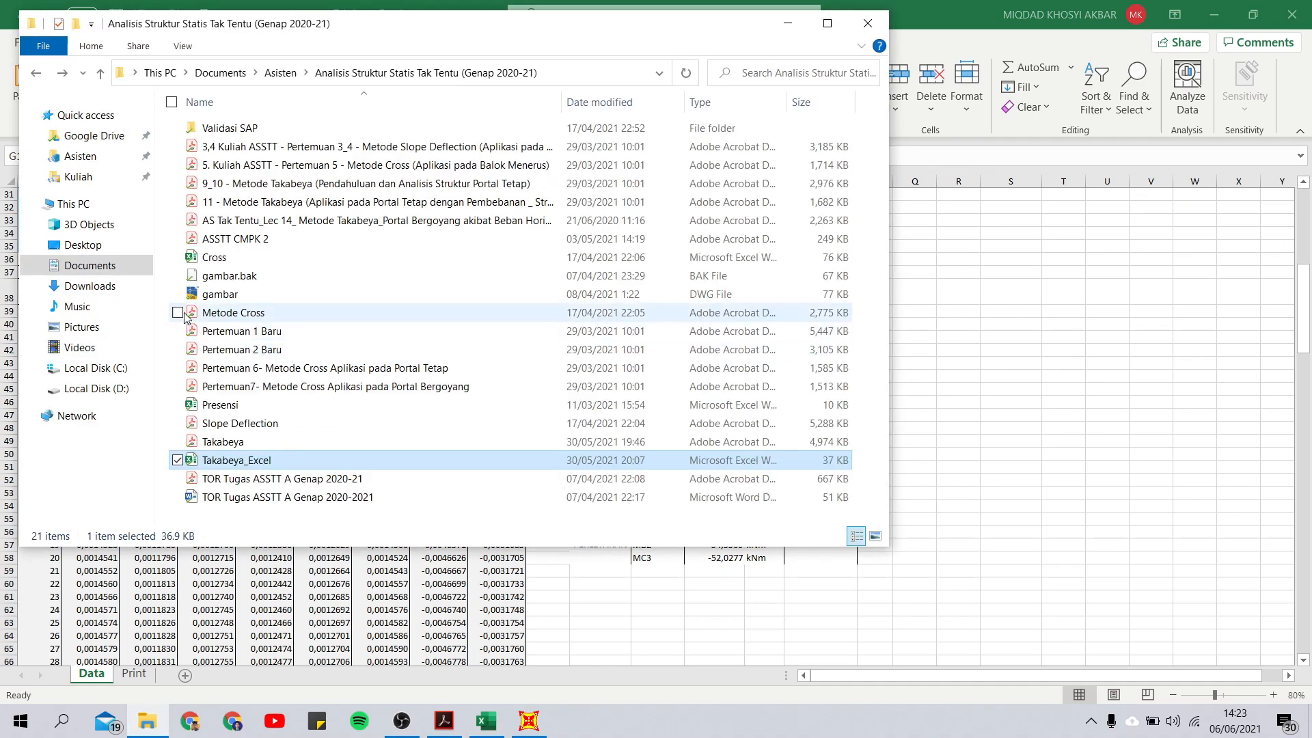
left_click(80, 179)
left_click(81, 158)
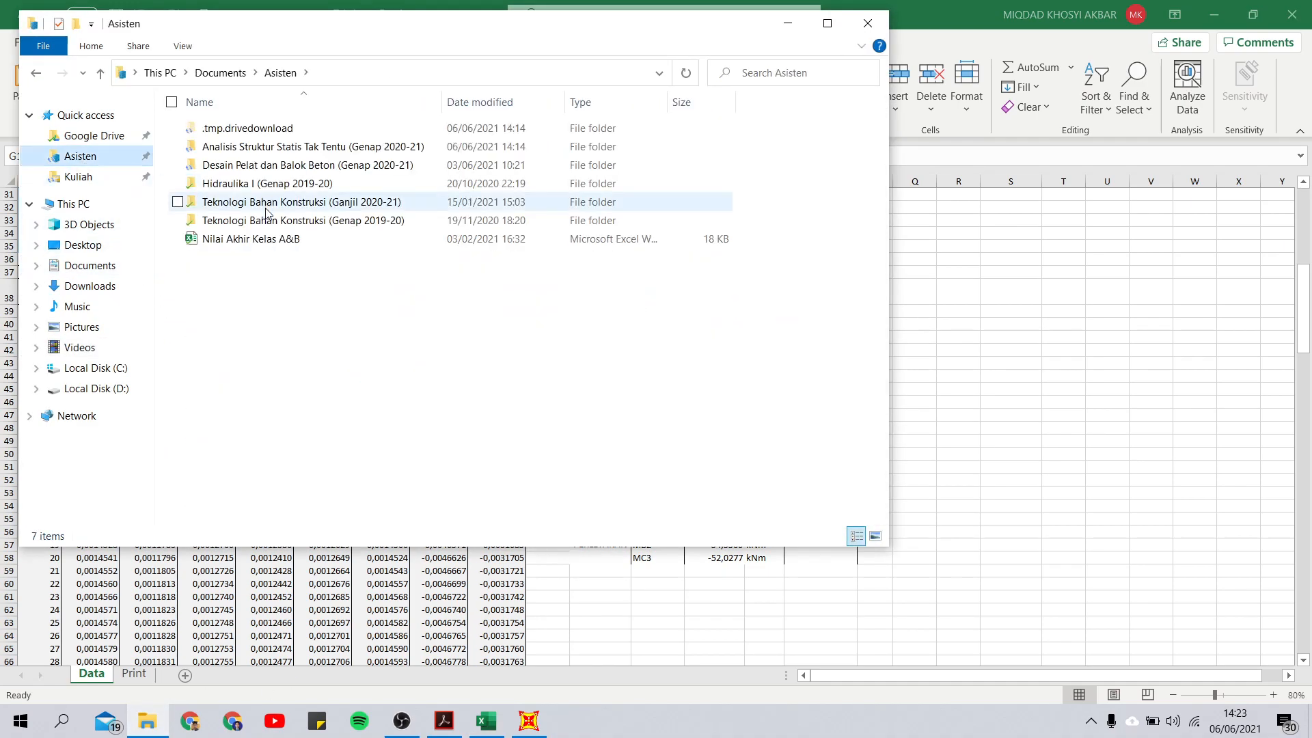
double_click(266, 146)
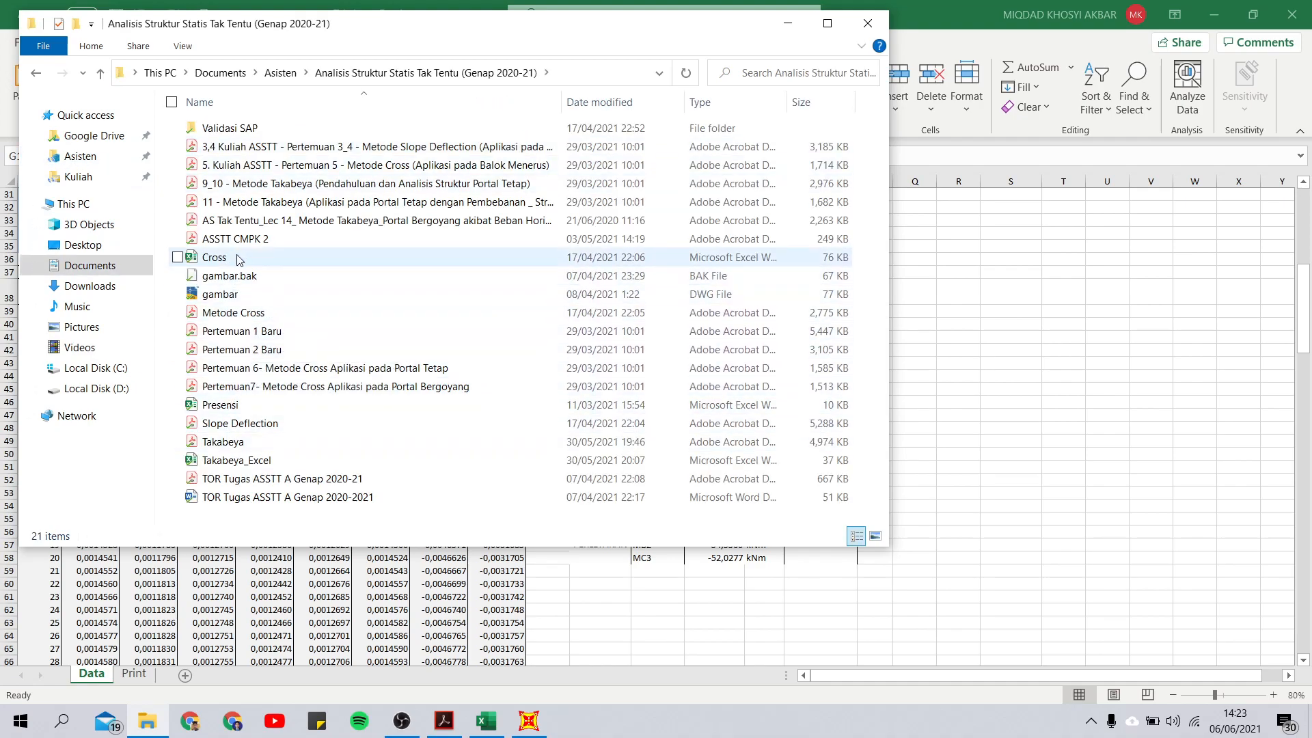
double_click(239, 423)
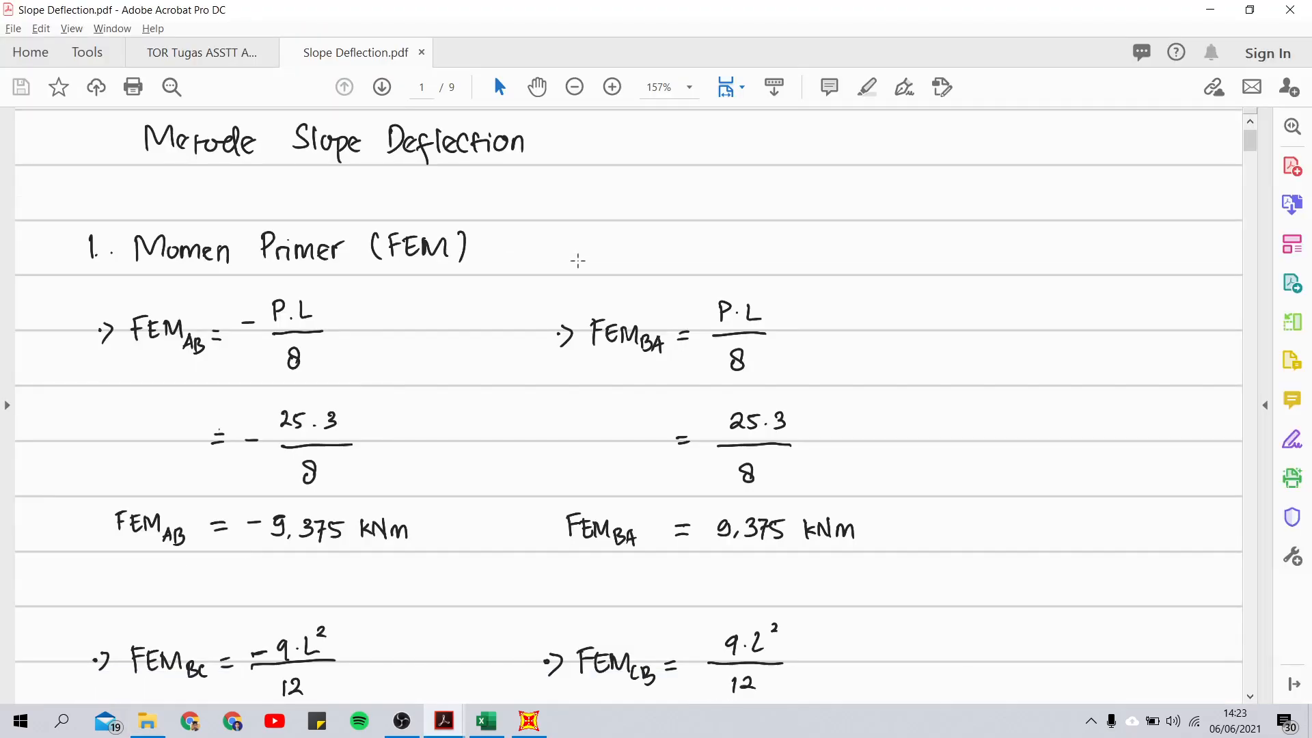
Examine the slope deflection calculations through the free-body diagrams and midspan moments, comparing them with the fixed portal in the TOR assignment
scroll(578, 260, "down", 3)
left_click_drag(1250, 150, 1245, 256)
scroll(1165, 416, "down", 3)
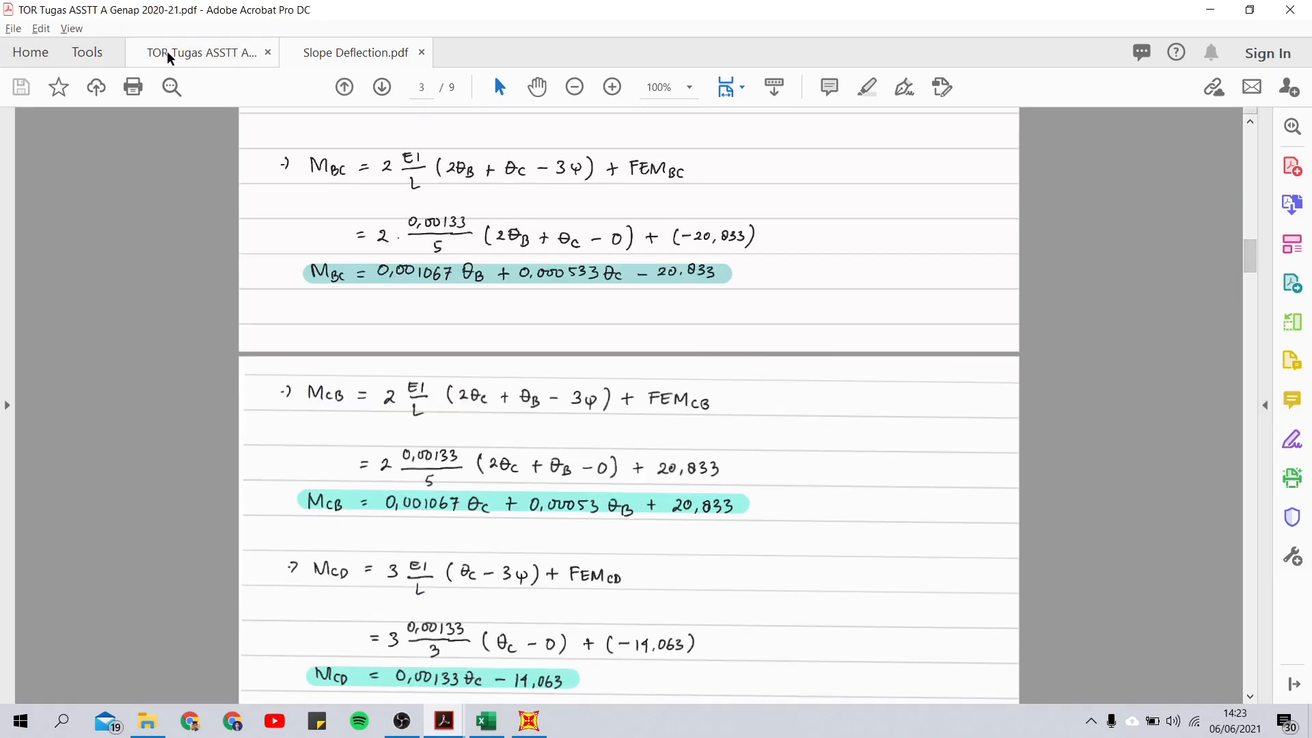
left_click(199, 53)
left_click_drag(1249, 506, 1238, 194)
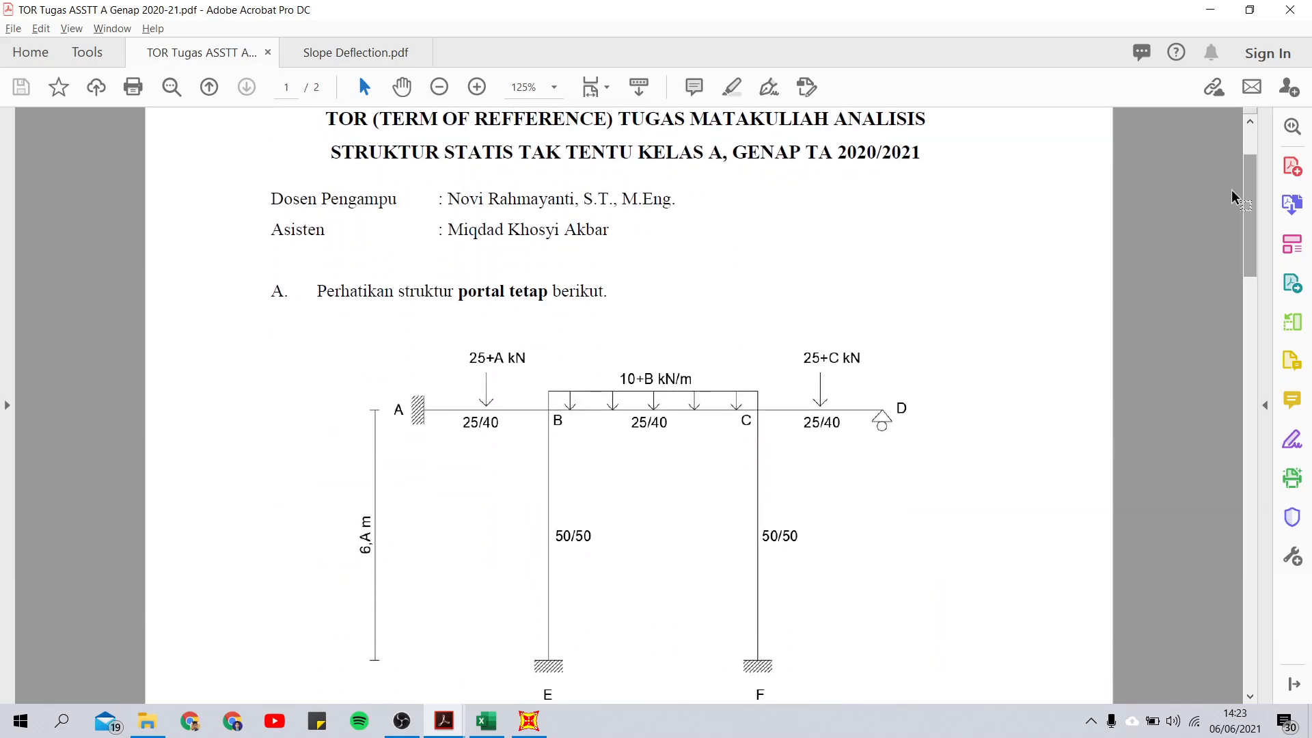
left_click(300, 53)
scroll(779, 348, "down", 5)
left_click_drag(1249, 286, 1204, 431)
scroll(781, 504, "down", 20)
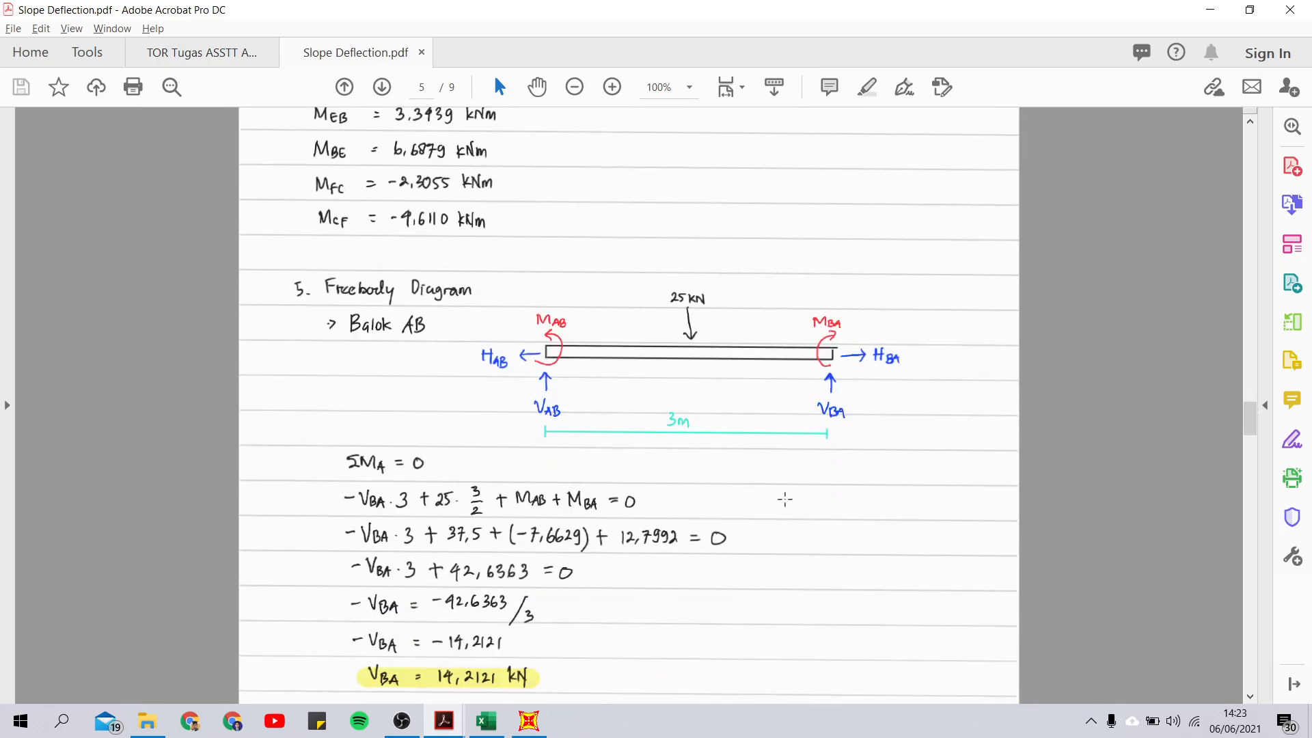
scroll(708, 360, "down", 20)
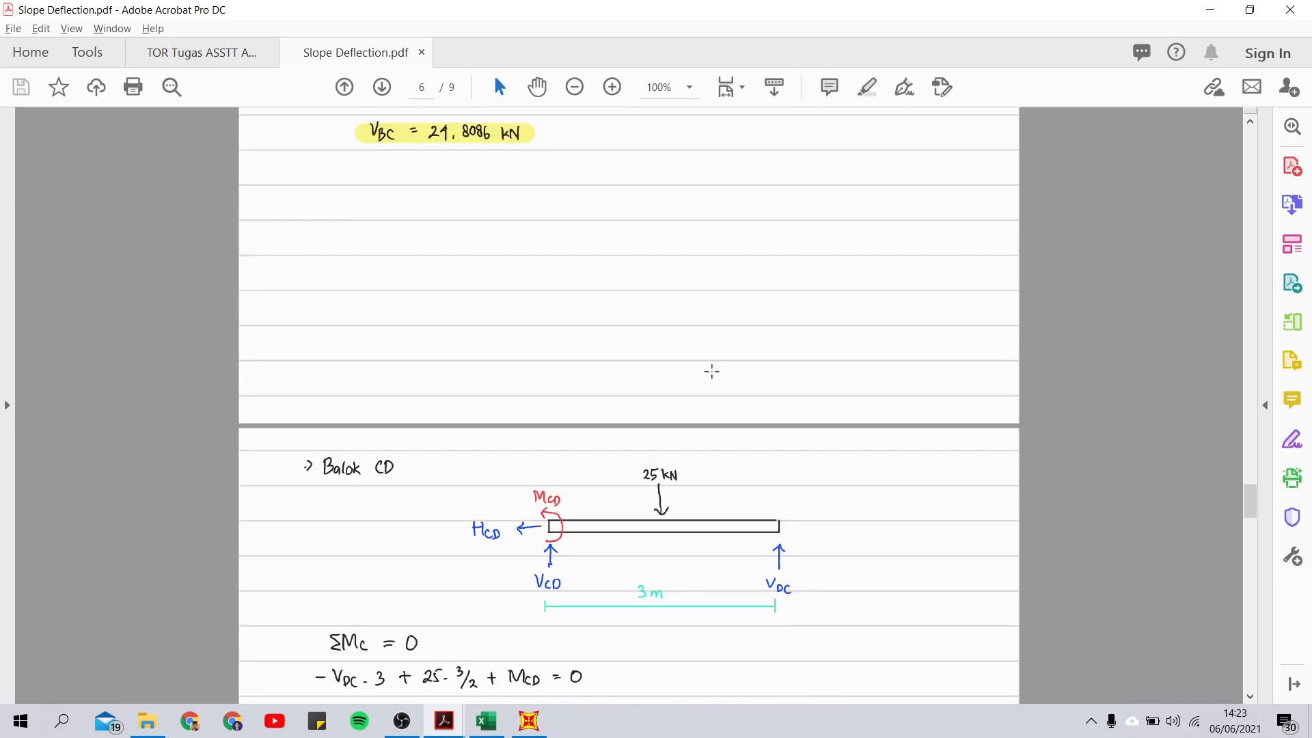
scroll(855, 360, "down", 20)
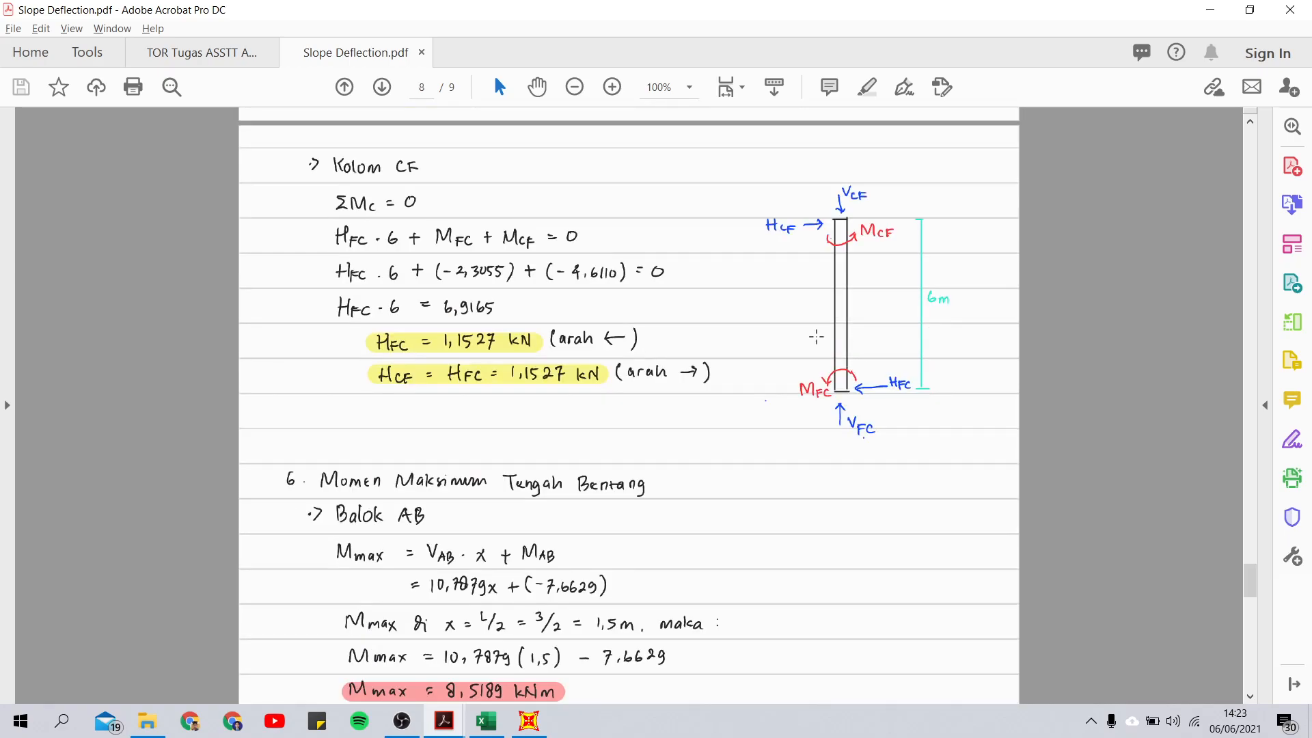
scroll(668, 337, "up", 3)
Examine the two-storey, two-bay frame with its loads and sections on page 2 of the TOR assignment
left_click(196, 56)
scroll(839, 401, "down", 4)
scroll(839, 401, "down", 15)
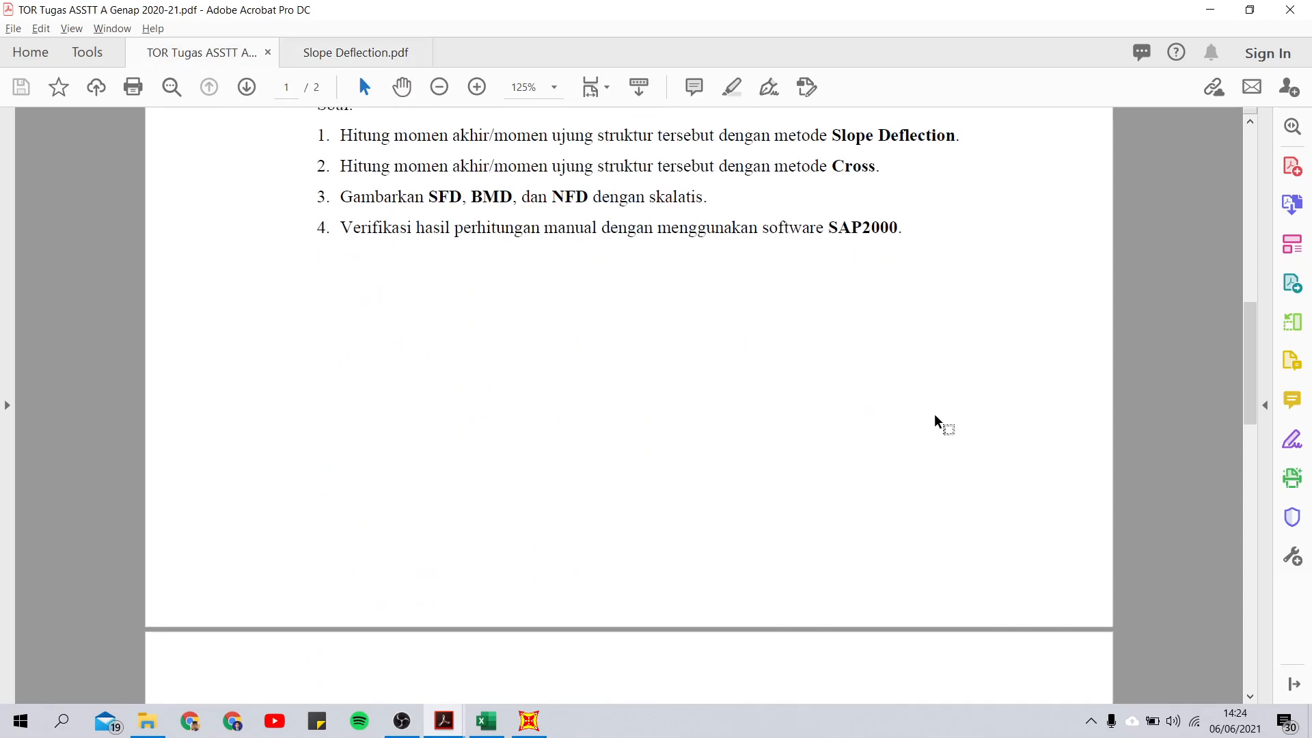
scroll(902, 403, "down", 4)
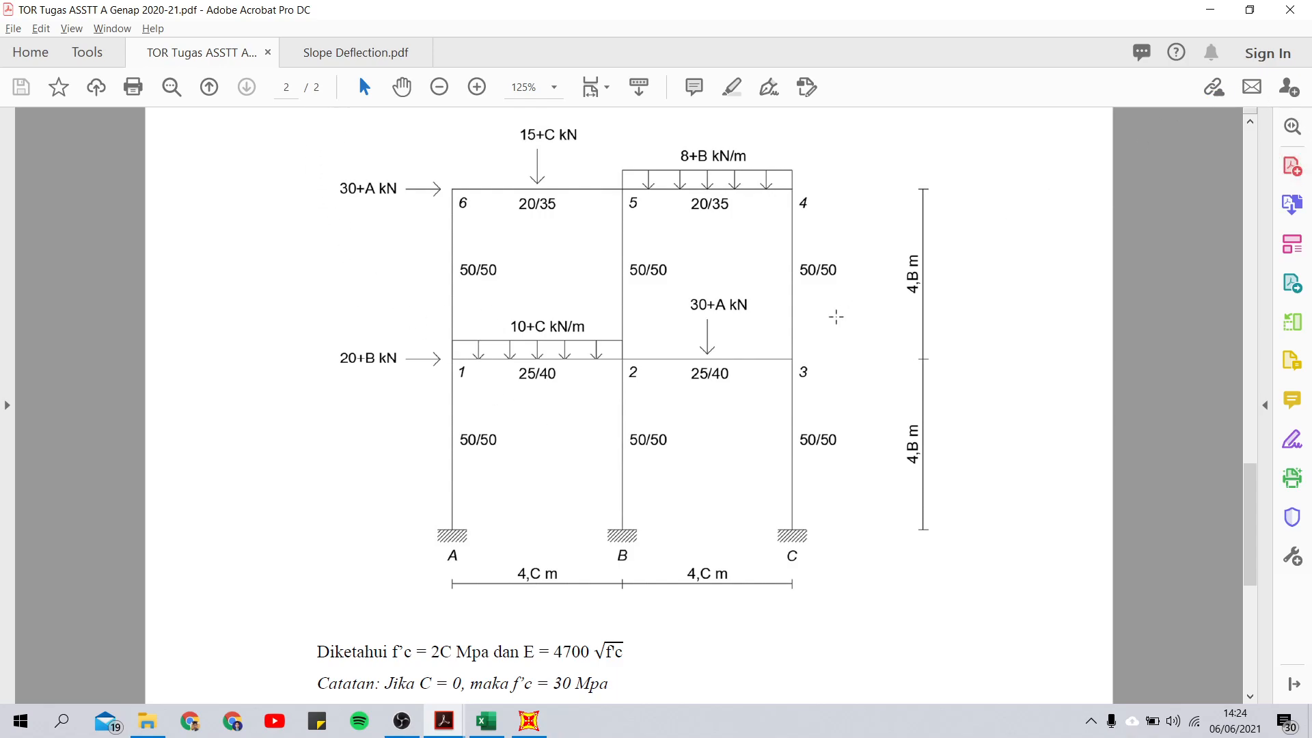
scroll(670, 462, "down", 1)
Switch to the Takabeya_Excel workbook and review the Momen Akhir values from M1A to MC3
key("alt+Tab")
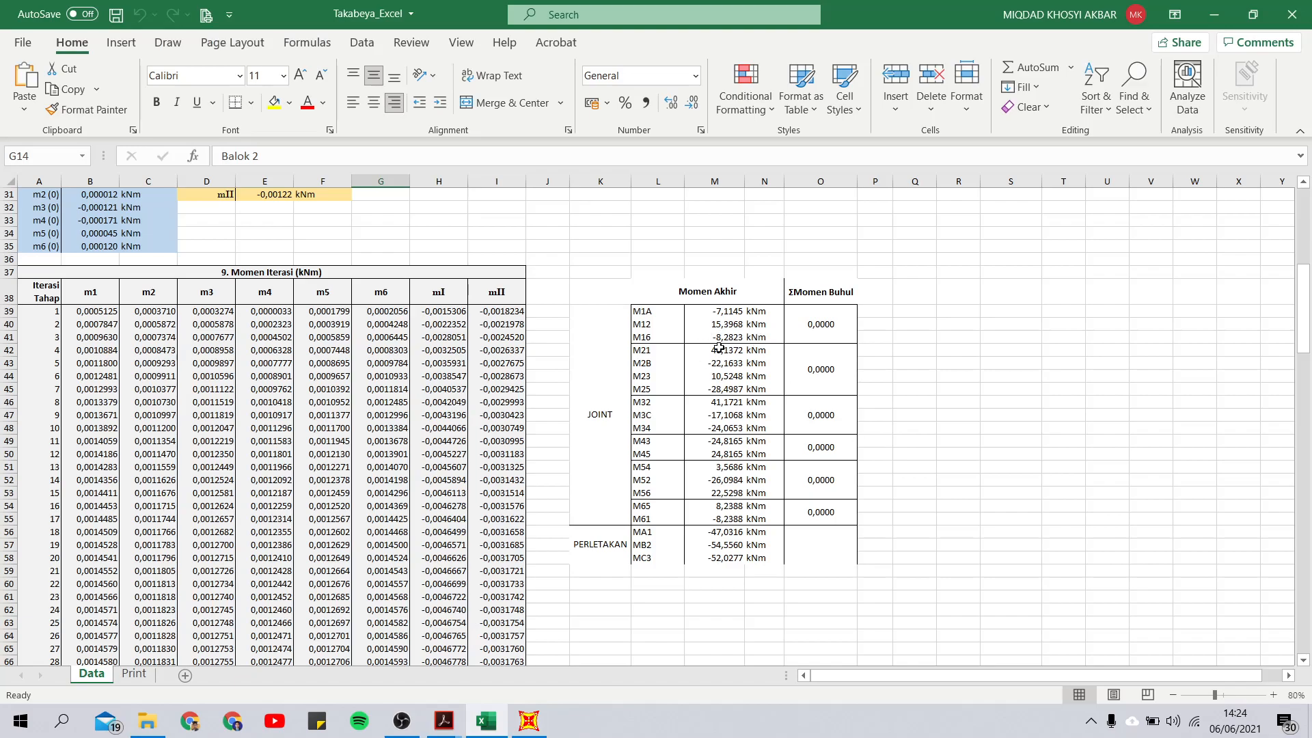
left_click_drag(720, 312, 721, 559)
left_click(793, 602)
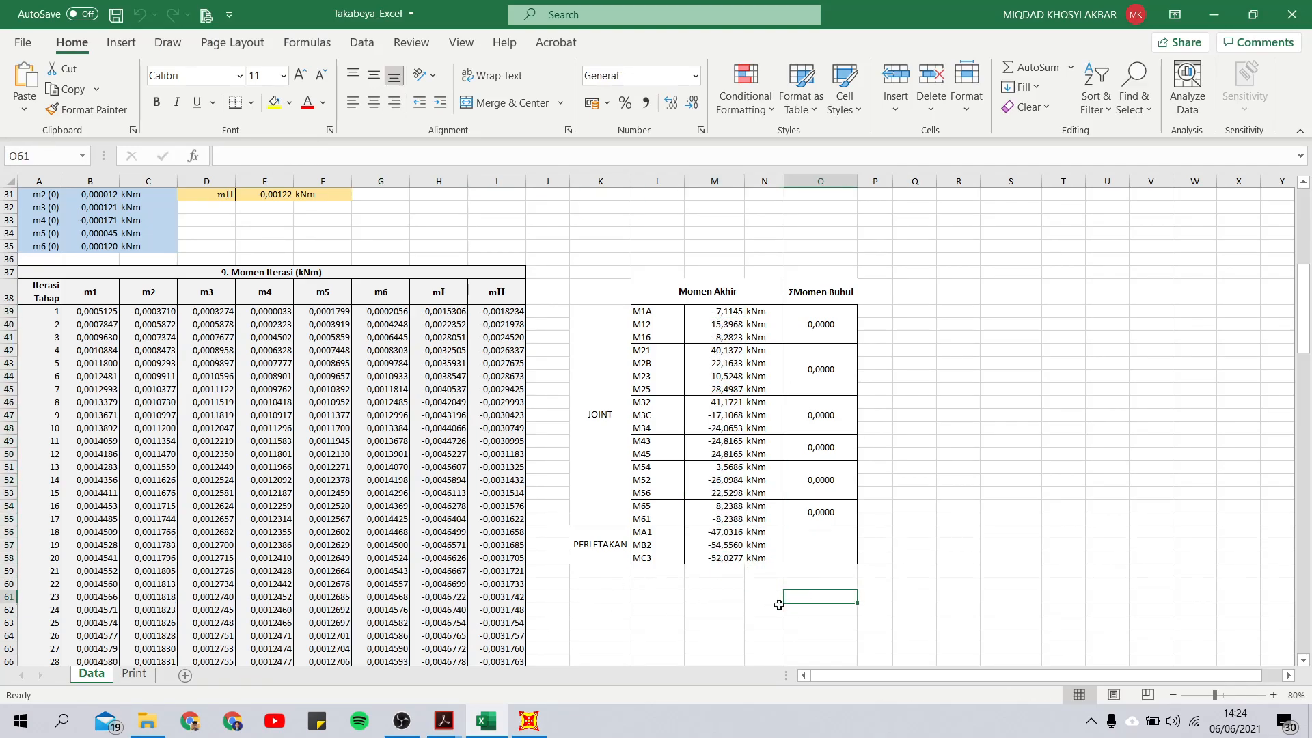
mouse_move(452, 710)
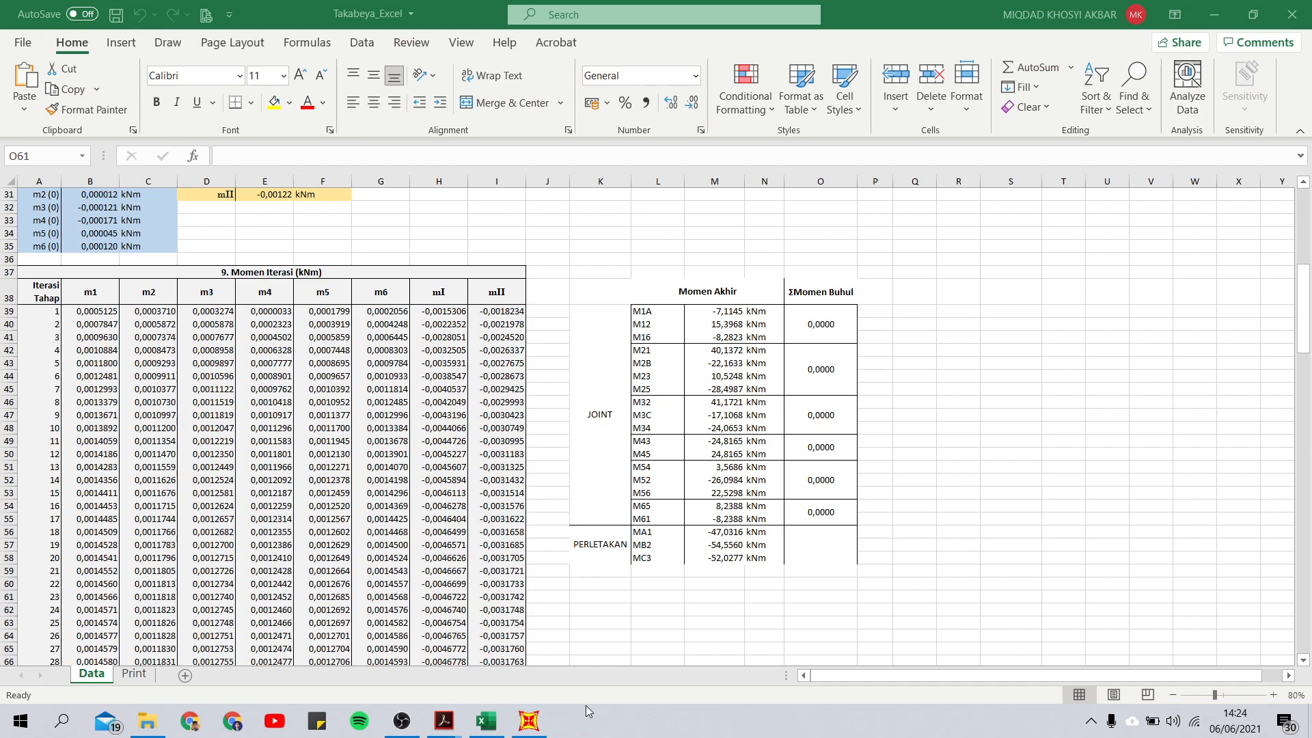
left_click(729, 308)
left_click_drag(729, 309, 745, 559)
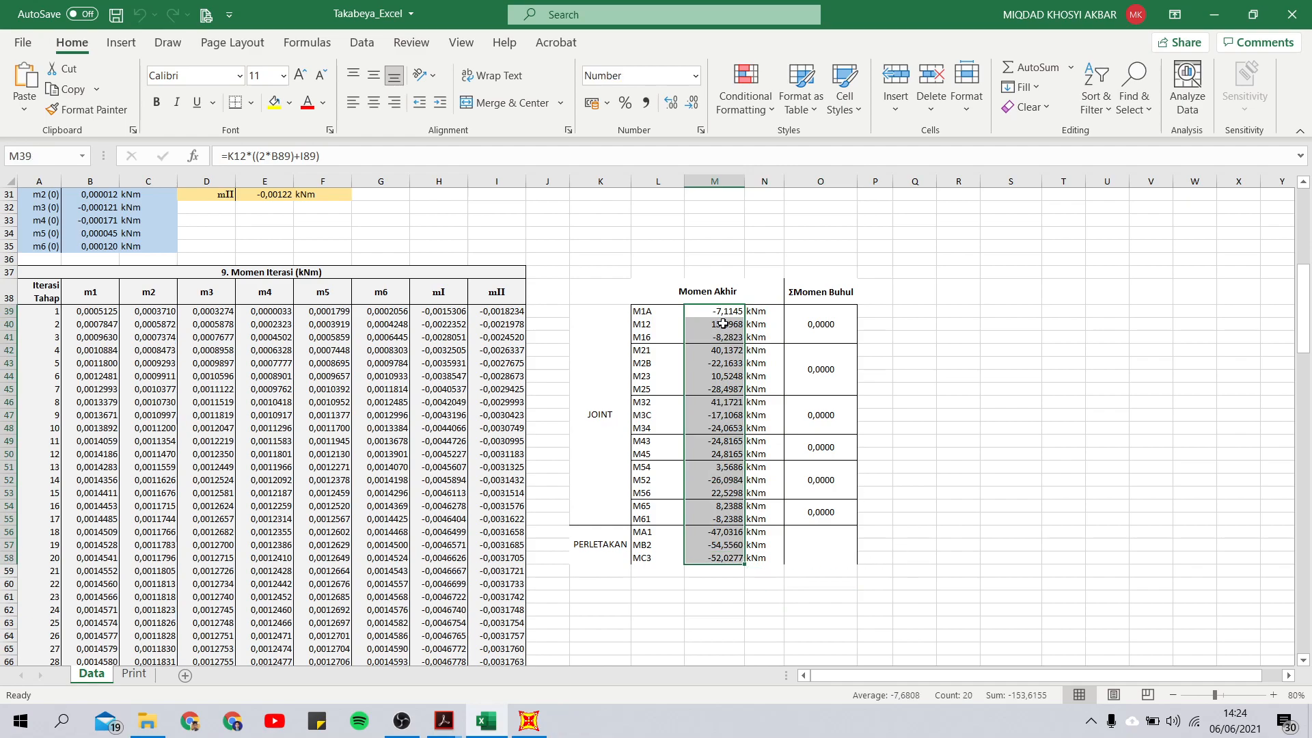
left_click_drag(723, 313, 725, 560)
left_click(879, 574)
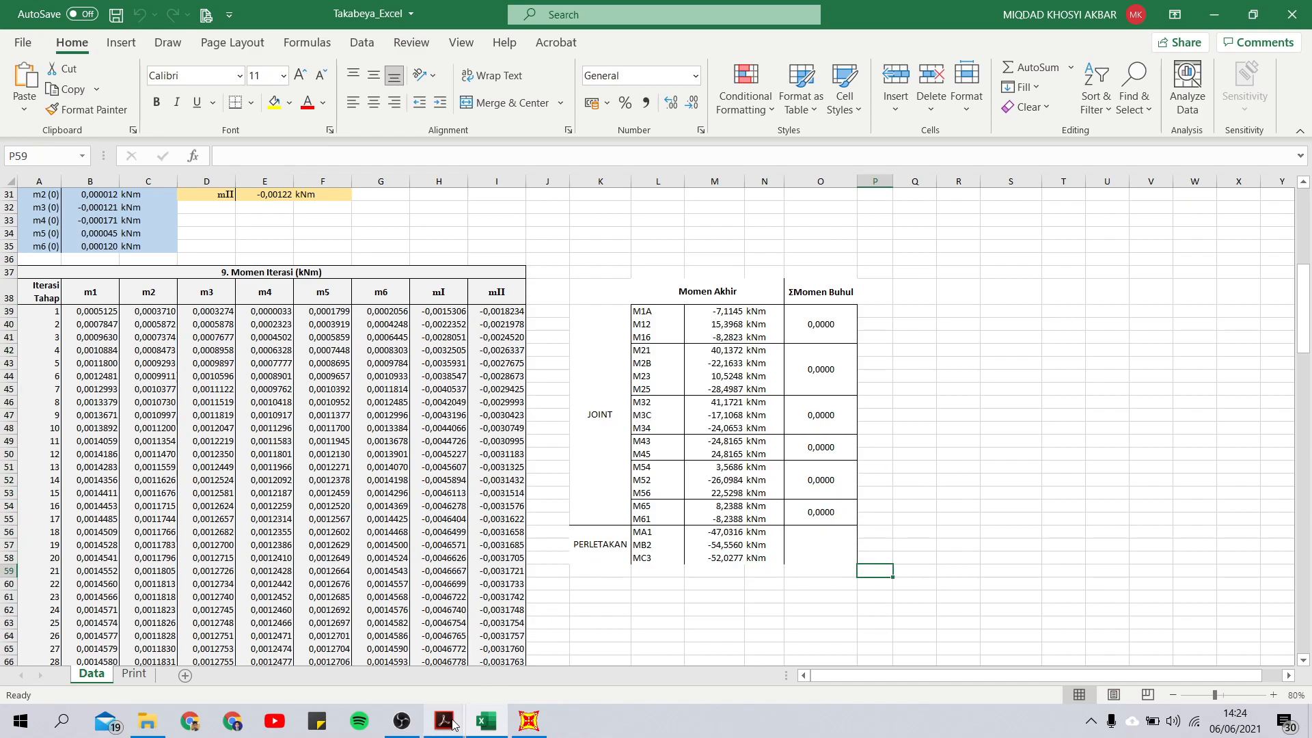
Switch to Acrobat and review the midspan maximum moments in Slope Deflection.pdf, returning to the TOR assignment
left_click(359, 663)
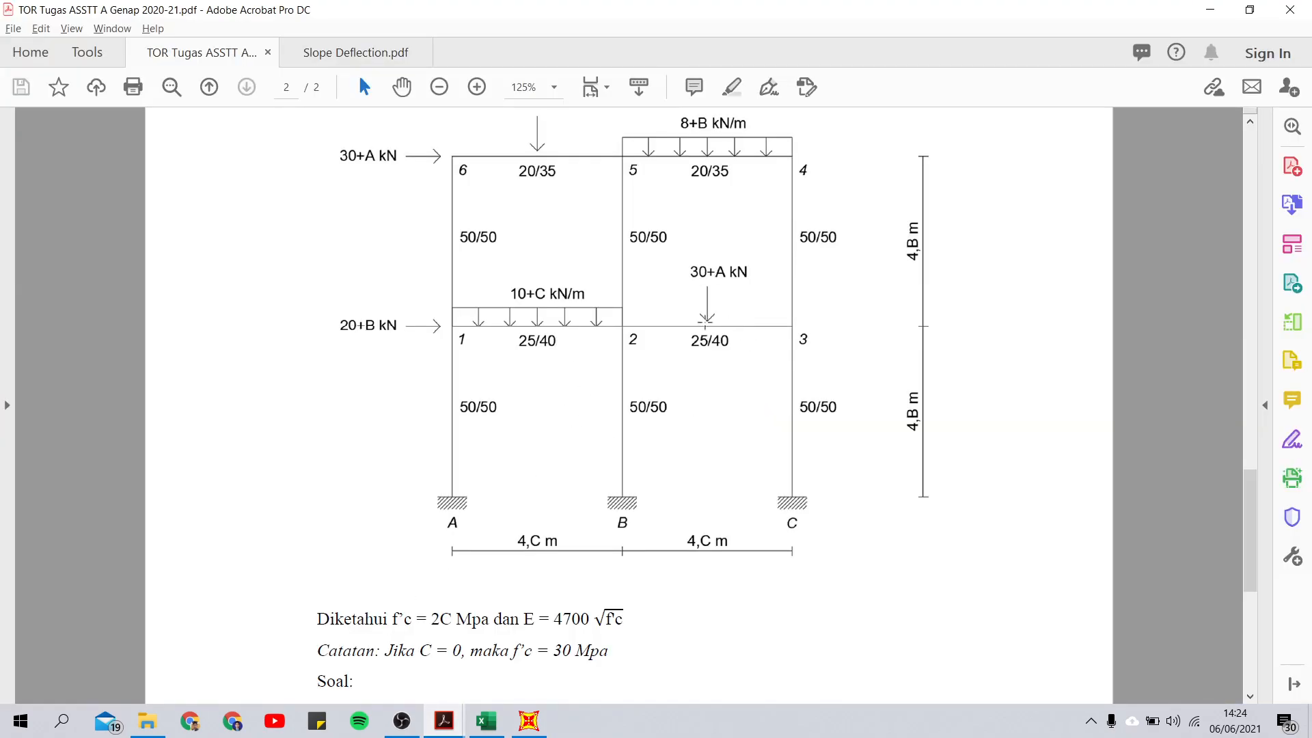
key("ctrl+Tab")
scroll(523, 255, "up", 5)
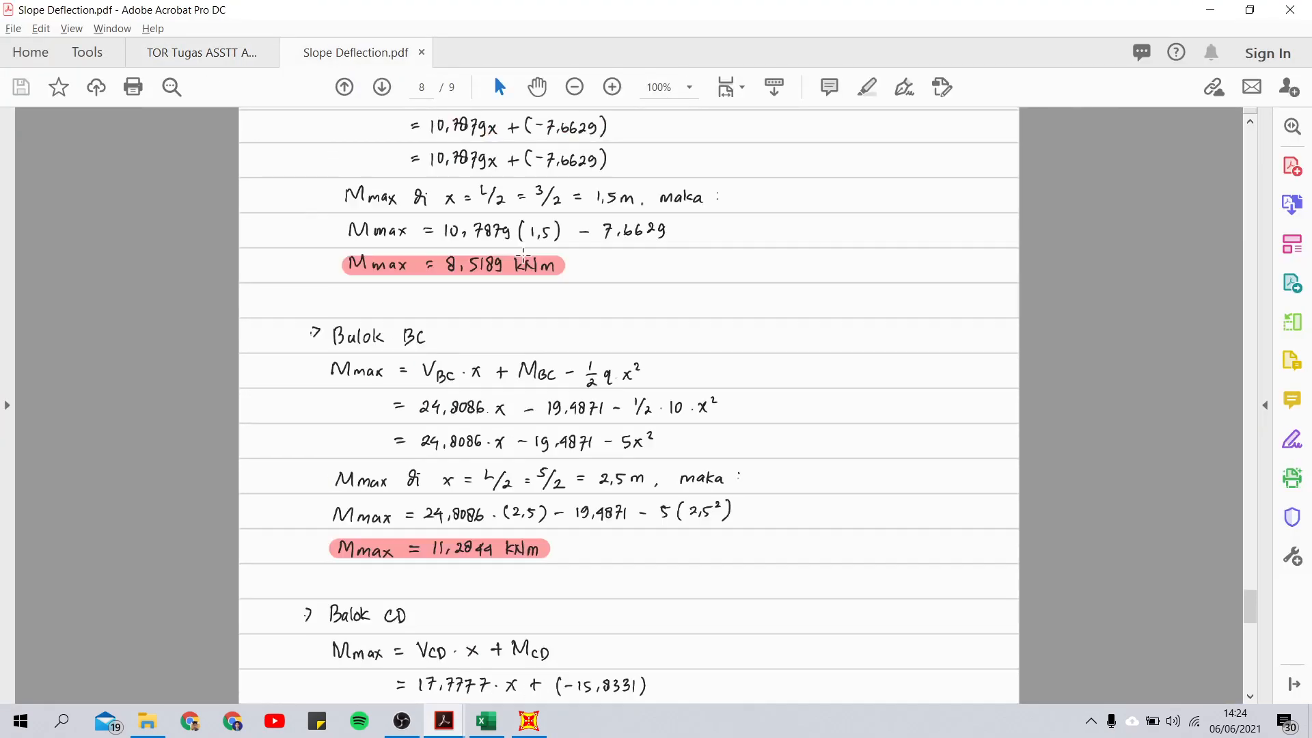
left_click(212, 58)
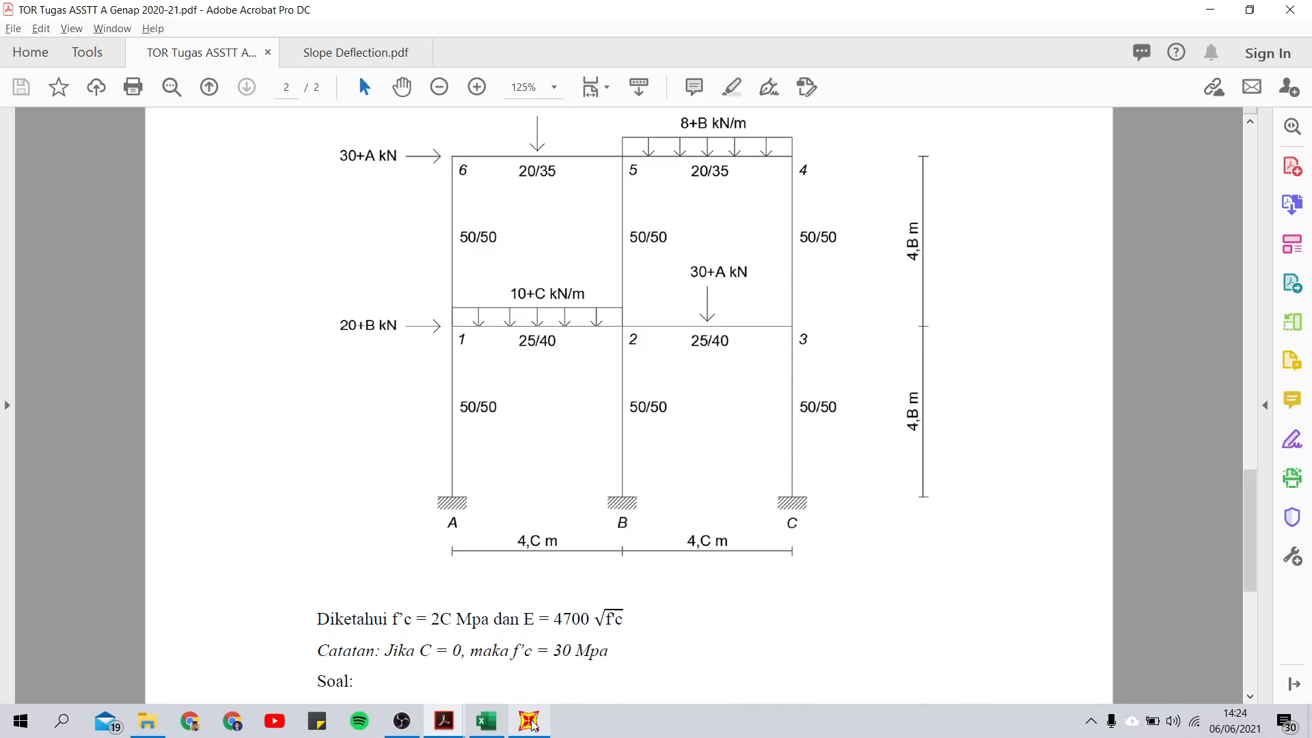
Switch to SAP2000, dismiss the startup tip, and start a new model initialized with KN, m, C units
left_click(529, 722)
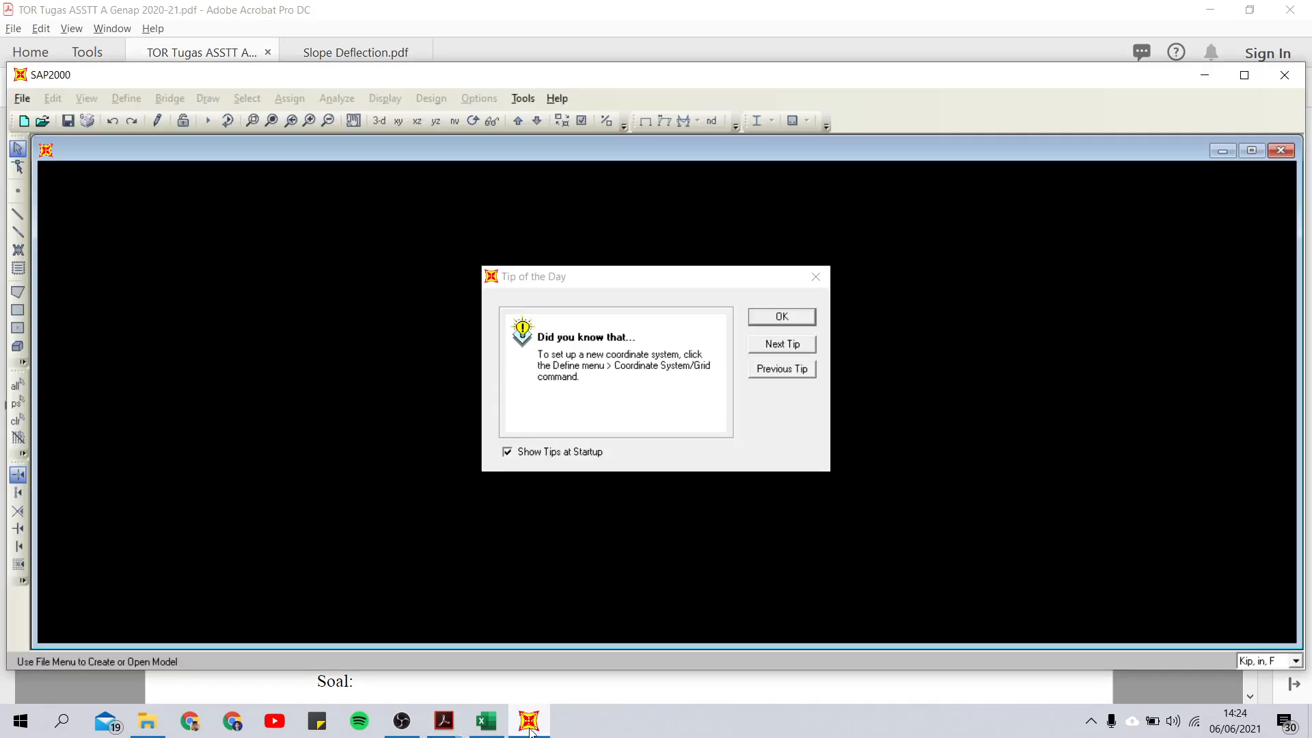
left_click(783, 318)
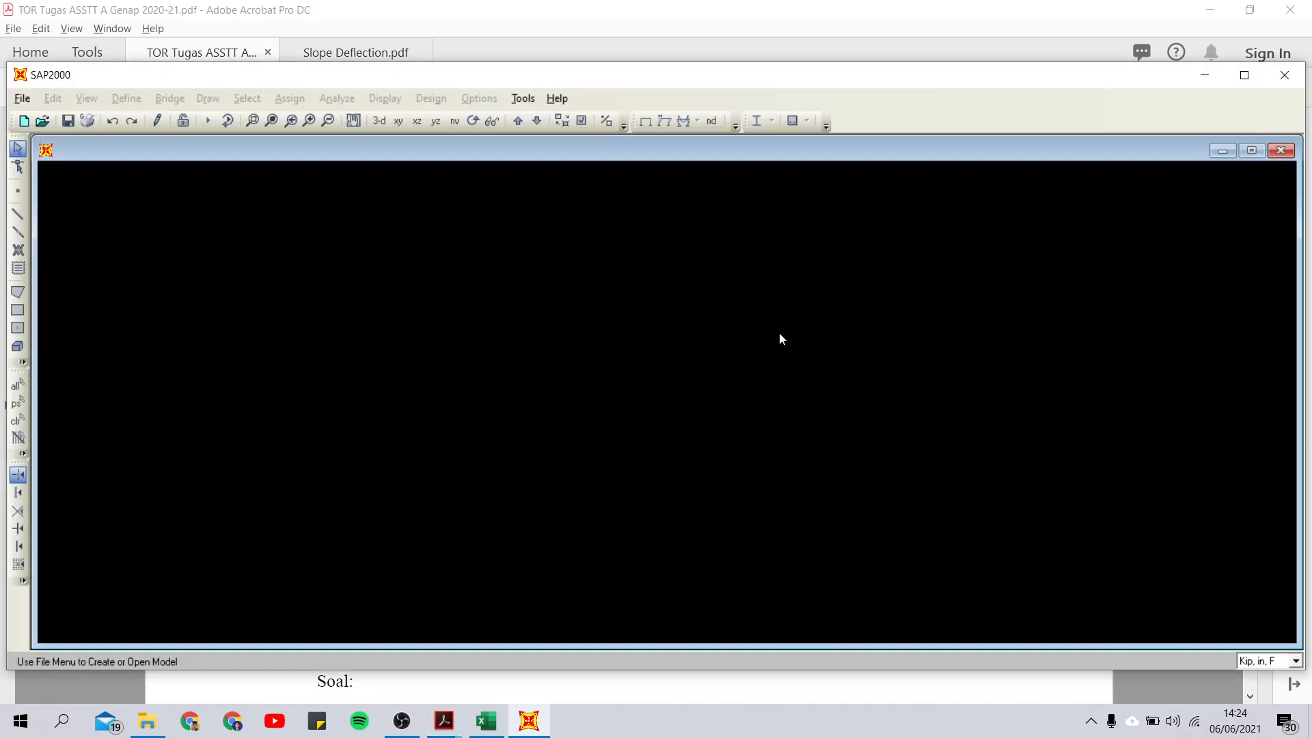
left_click(26, 121)
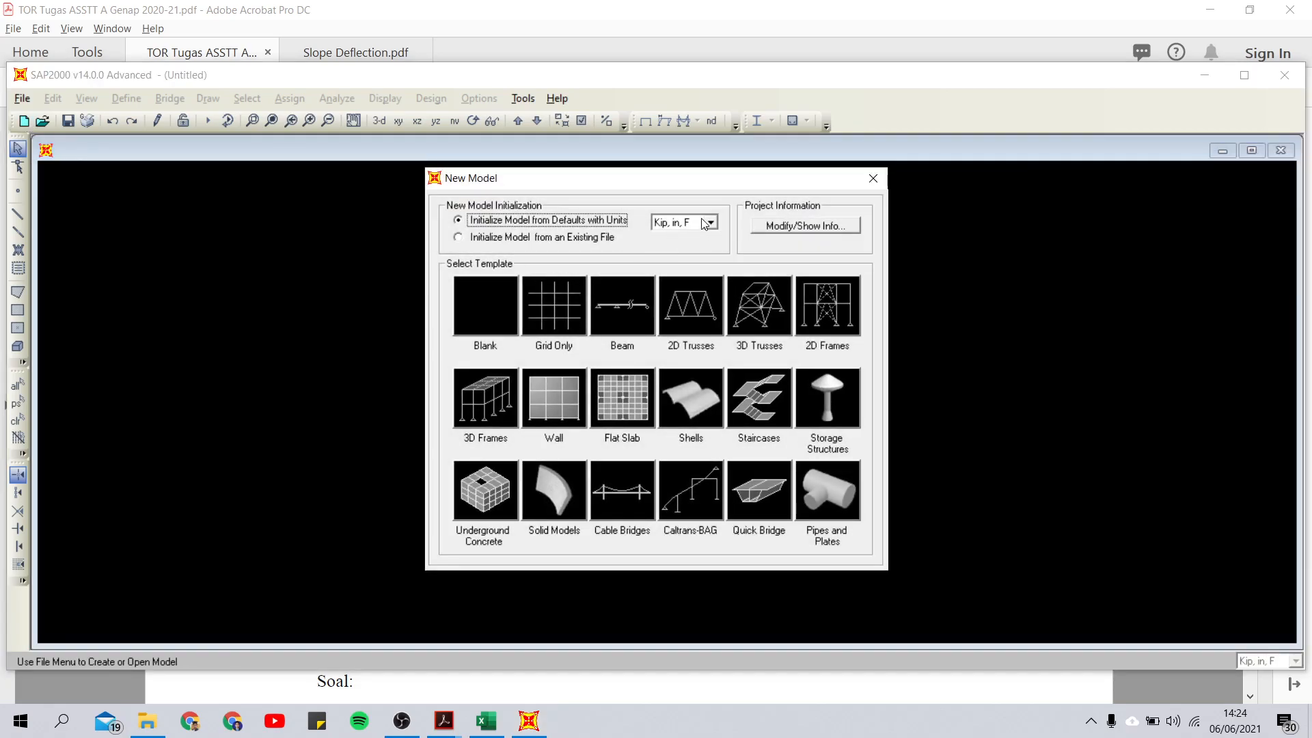
left_click(704, 226)
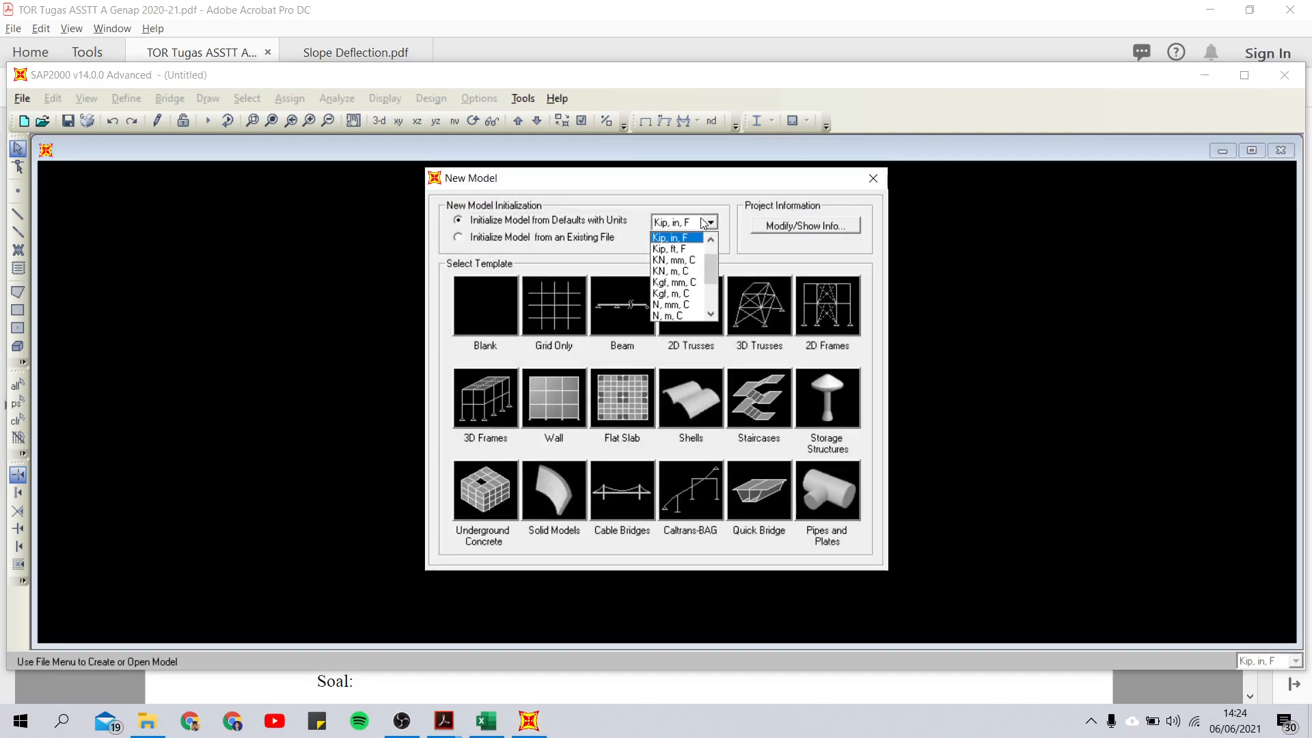
left_click(686, 273)
Check the frame drawing in the TOR assignment PDF and choose the Grid Only template for the new model
mouse_move(444, 721)
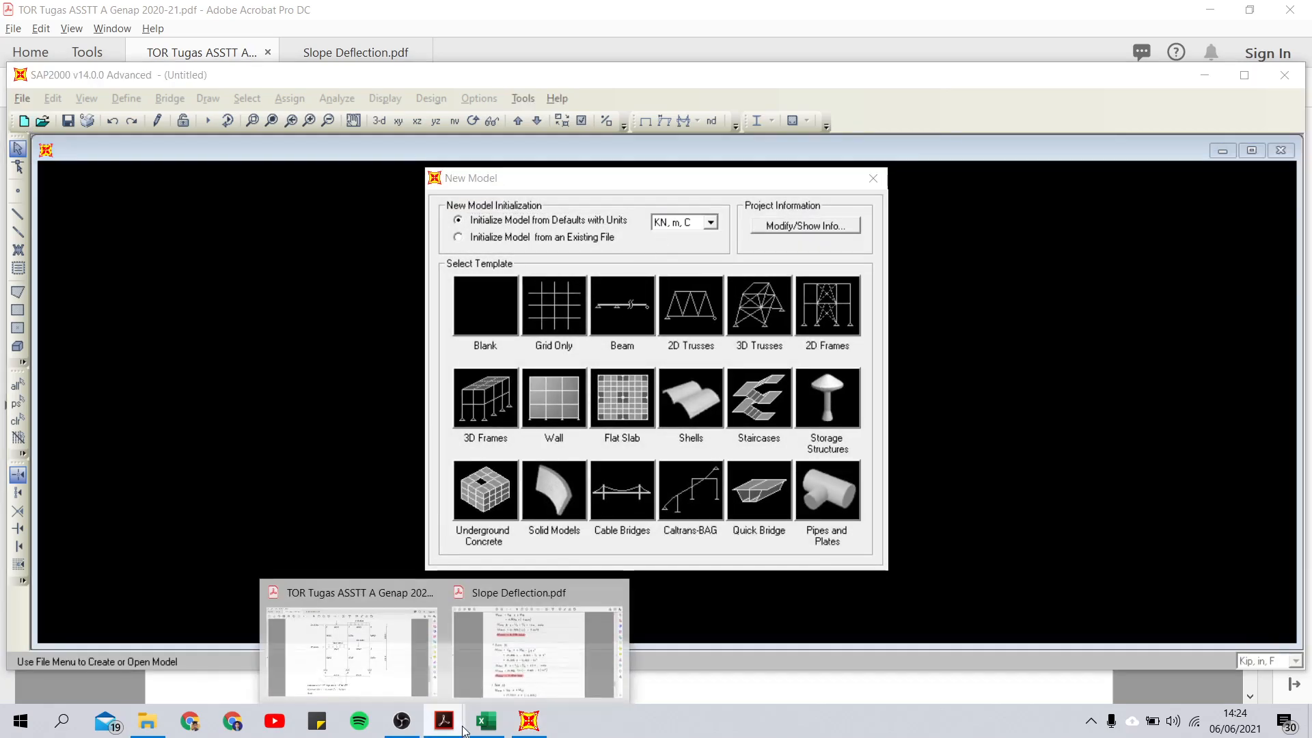
left_click(418, 681)
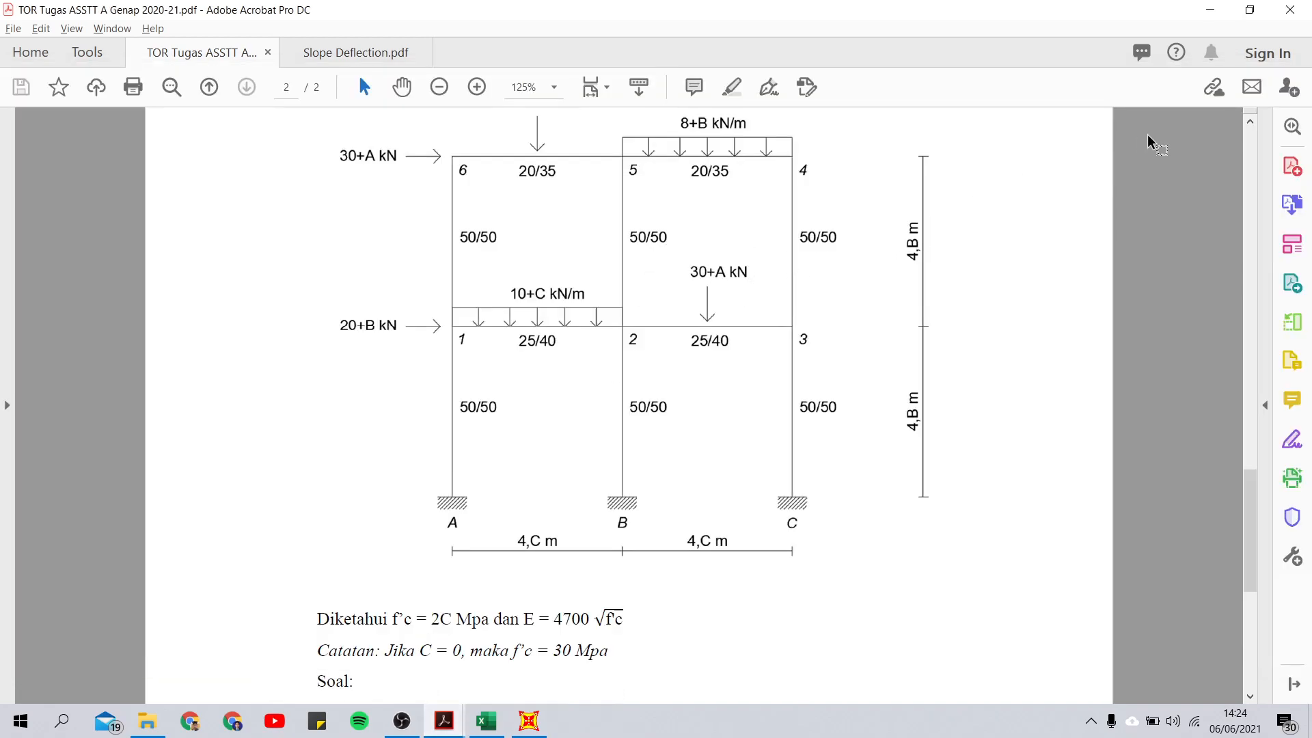
left_click(527, 721)
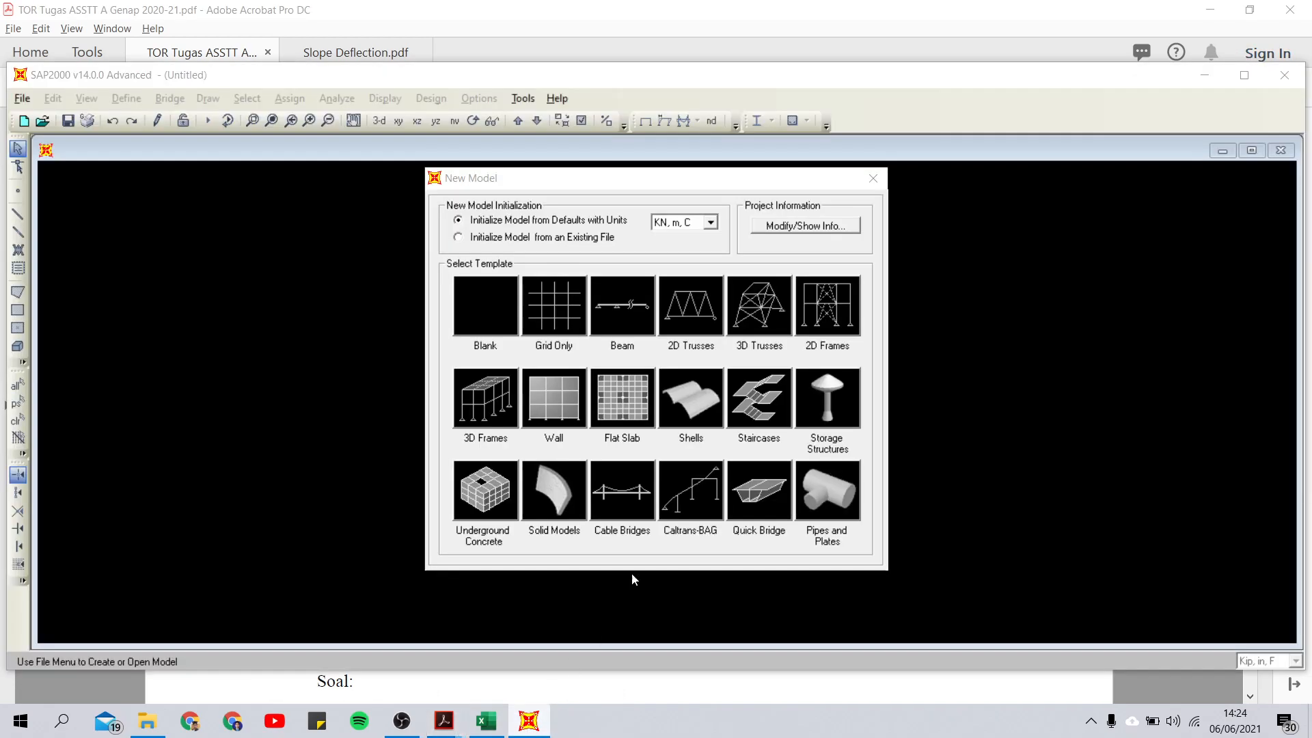
left_click(573, 310)
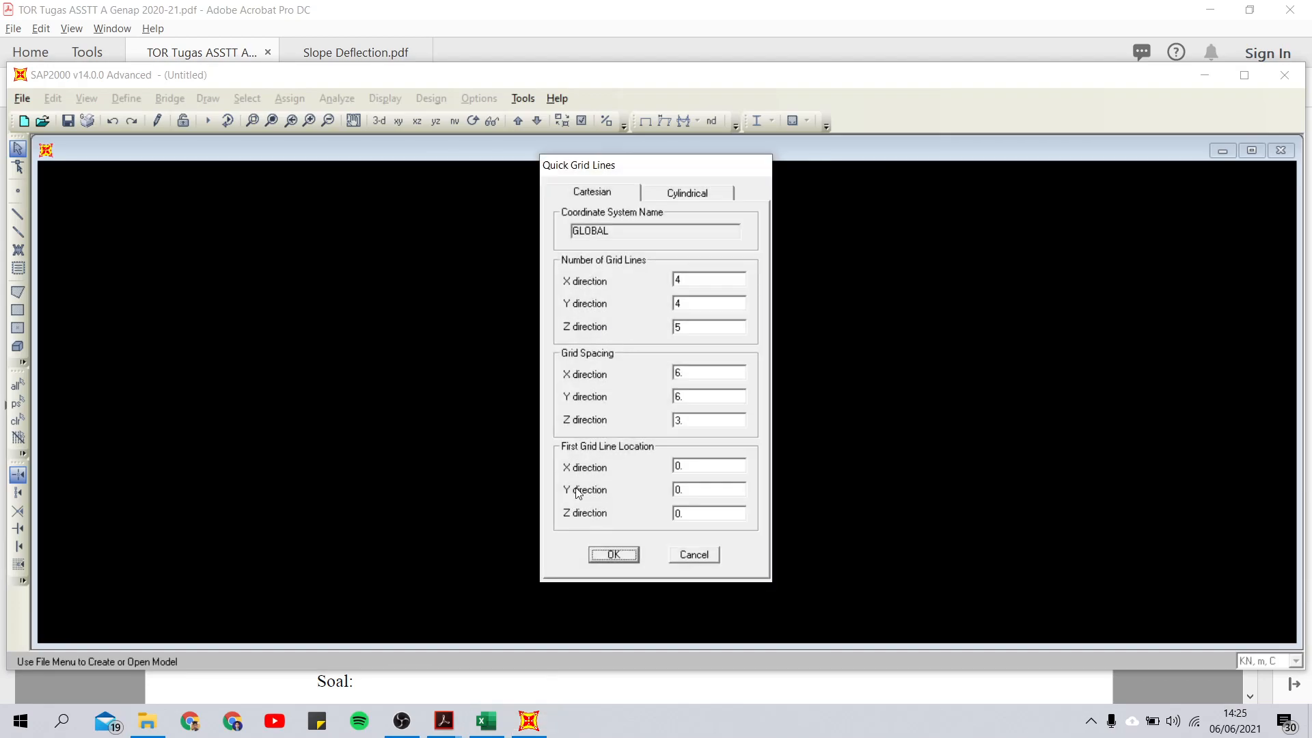
Check the frame's bays and storeys in the TOR assignment PDF and close Slope Deflection.pdf
mouse_move(447, 730)
left_click(432, 666)
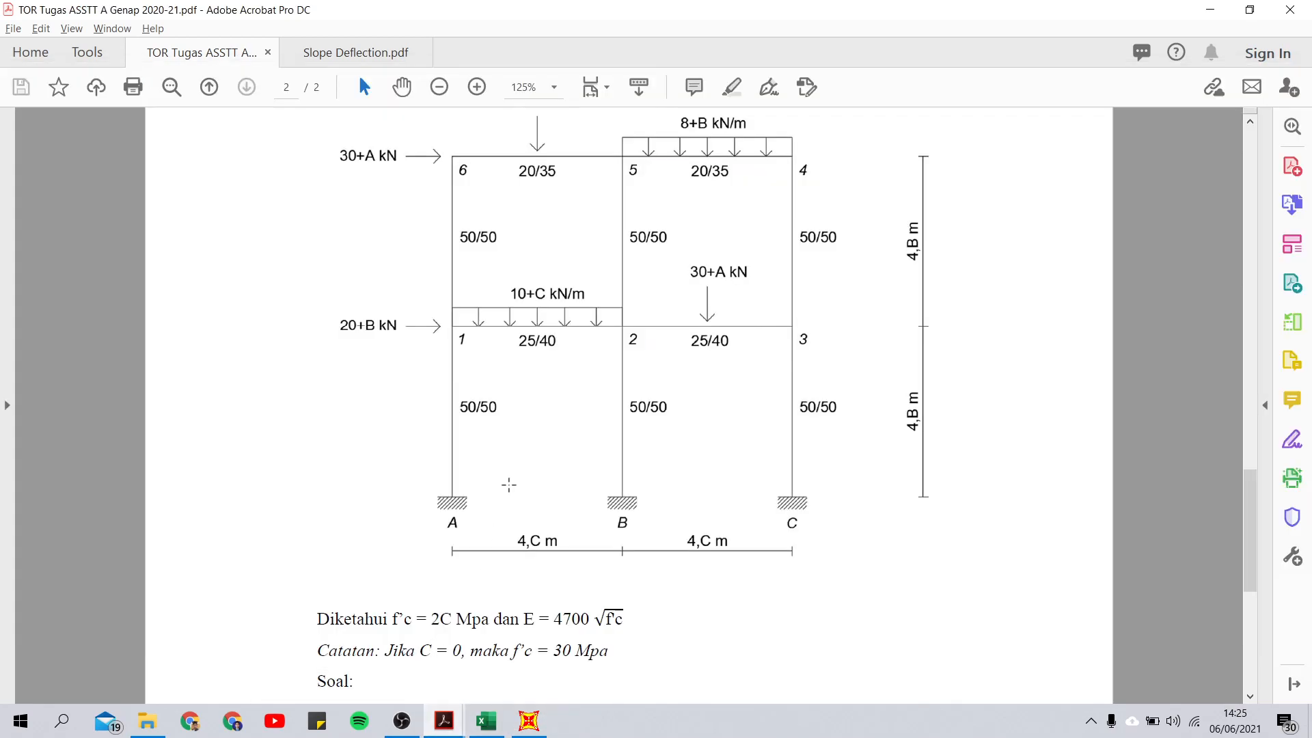
left_click(422, 53)
left_click(528, 721)
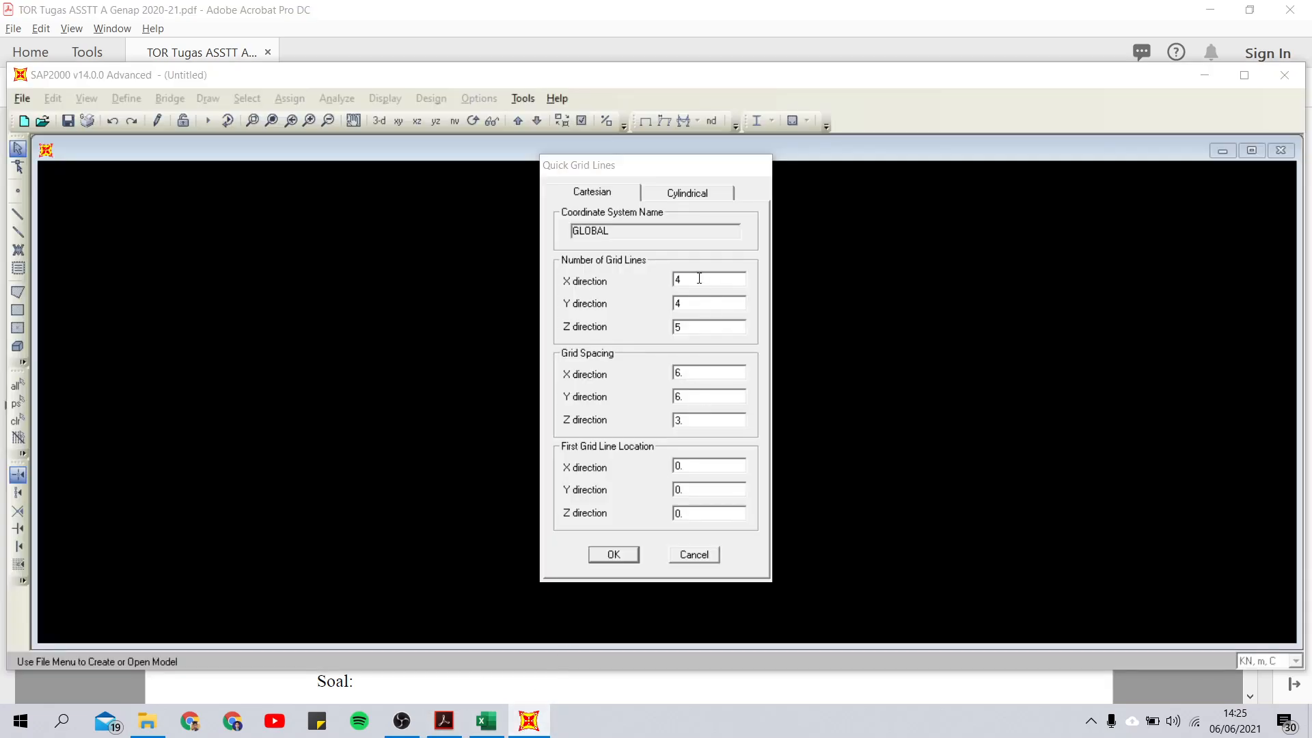
Set the number of grid lines to 3 in X, 1 in Y and 3 in Z
double_click(699, 278)
type("3")
double_click(692, 305)
type("1")
double_click(691, 326)
type("3")
Check the frame's dimensions in the TOR assignment PDF and set the grid spacing to 4 m in X and 4 m in Z
double_click(697, 375)
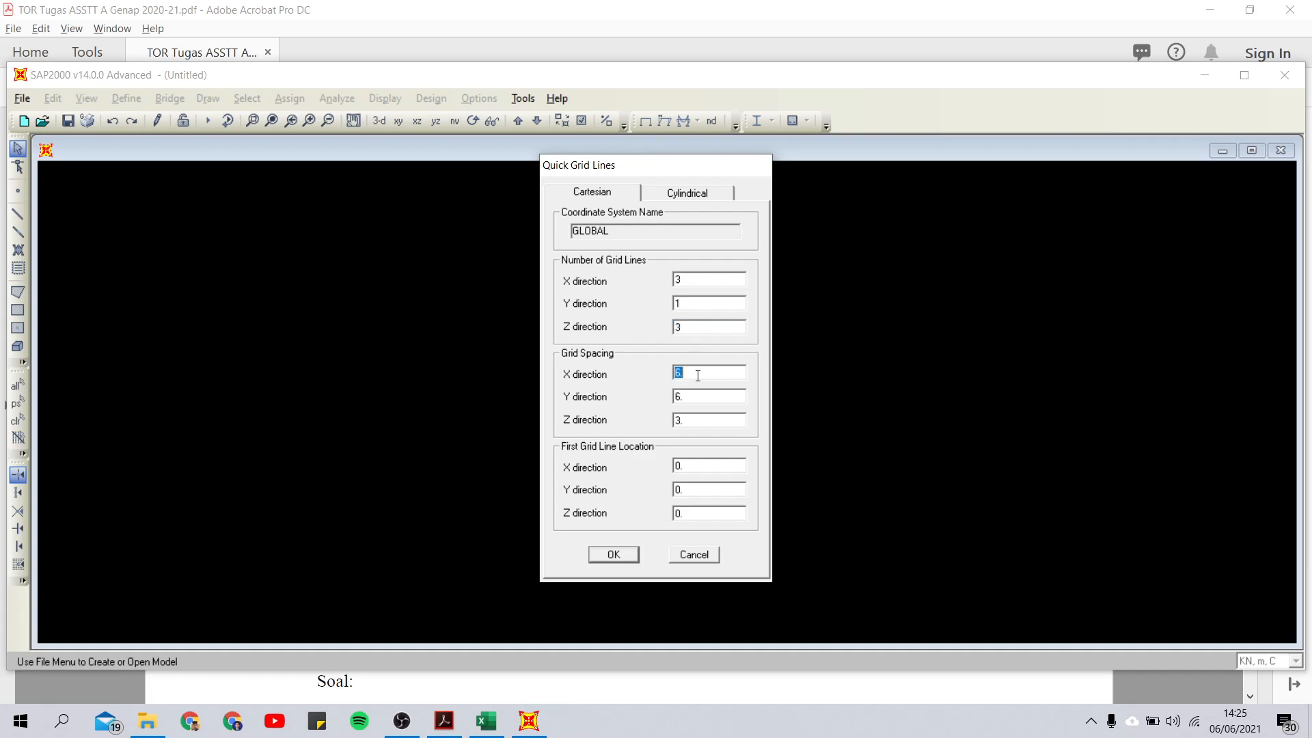
left_click(690, 17)
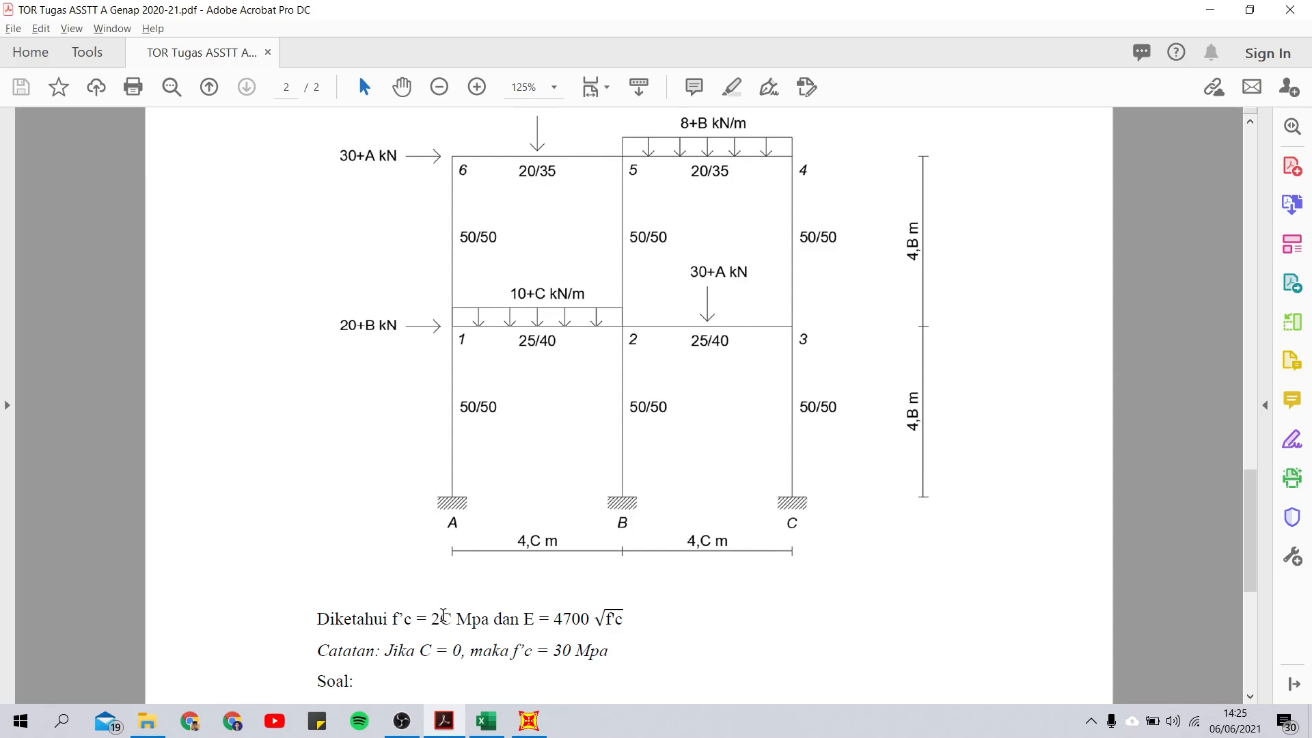
left_click_drag(443, 615, 452, 618)
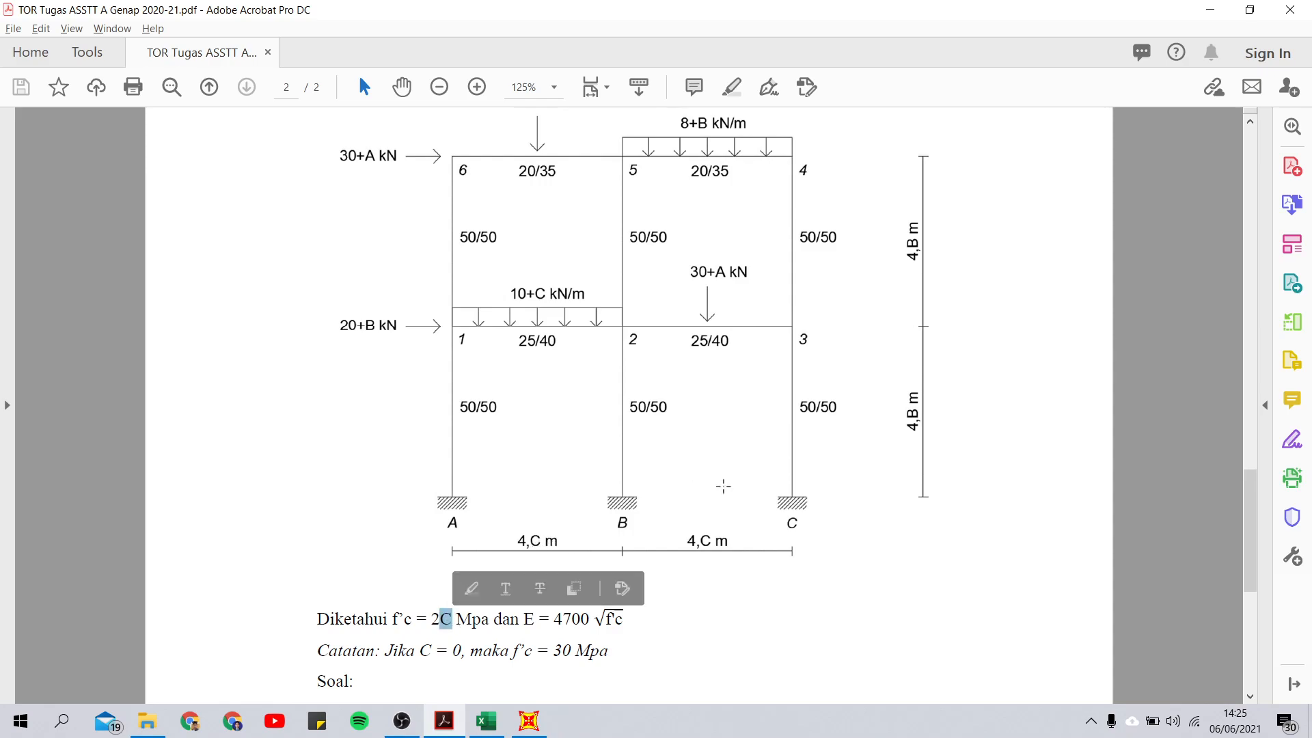
left_click(978, 491)
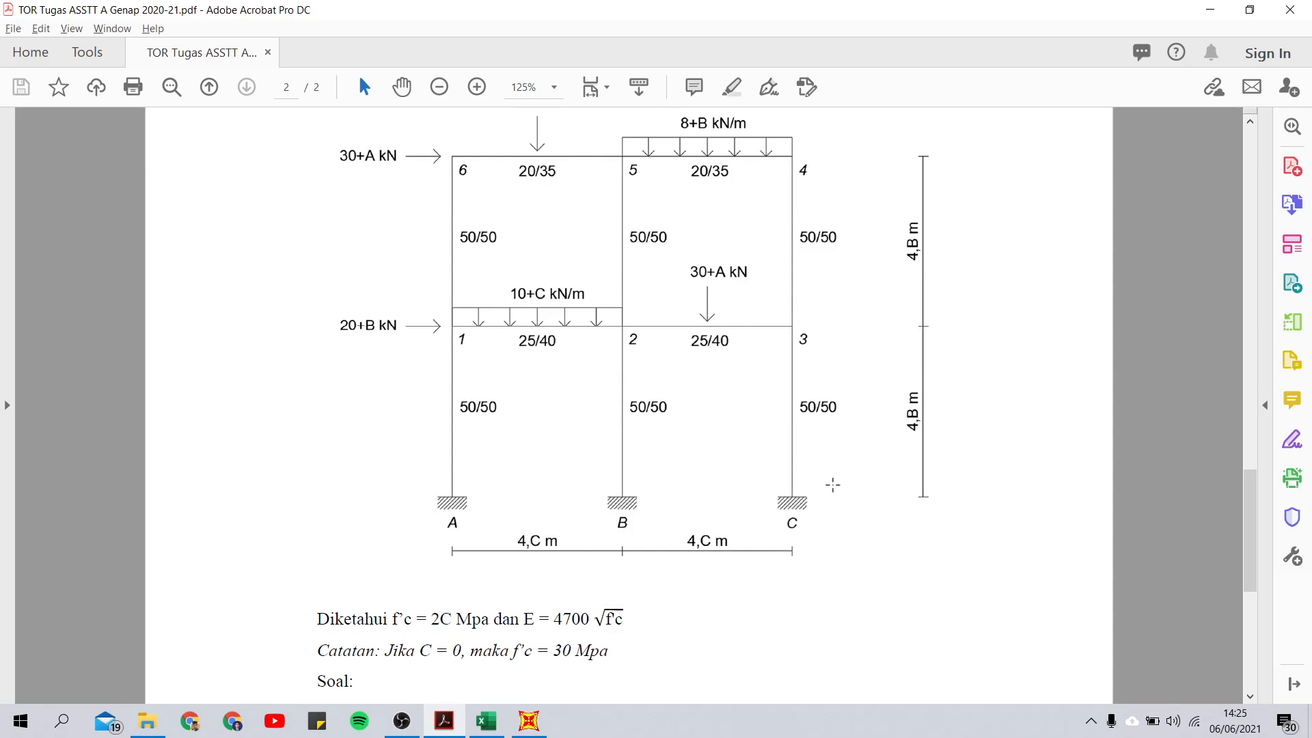
left_click(528, 721)
double_click(682, 374)
type("4")
double_click(676, 421)
type("4")
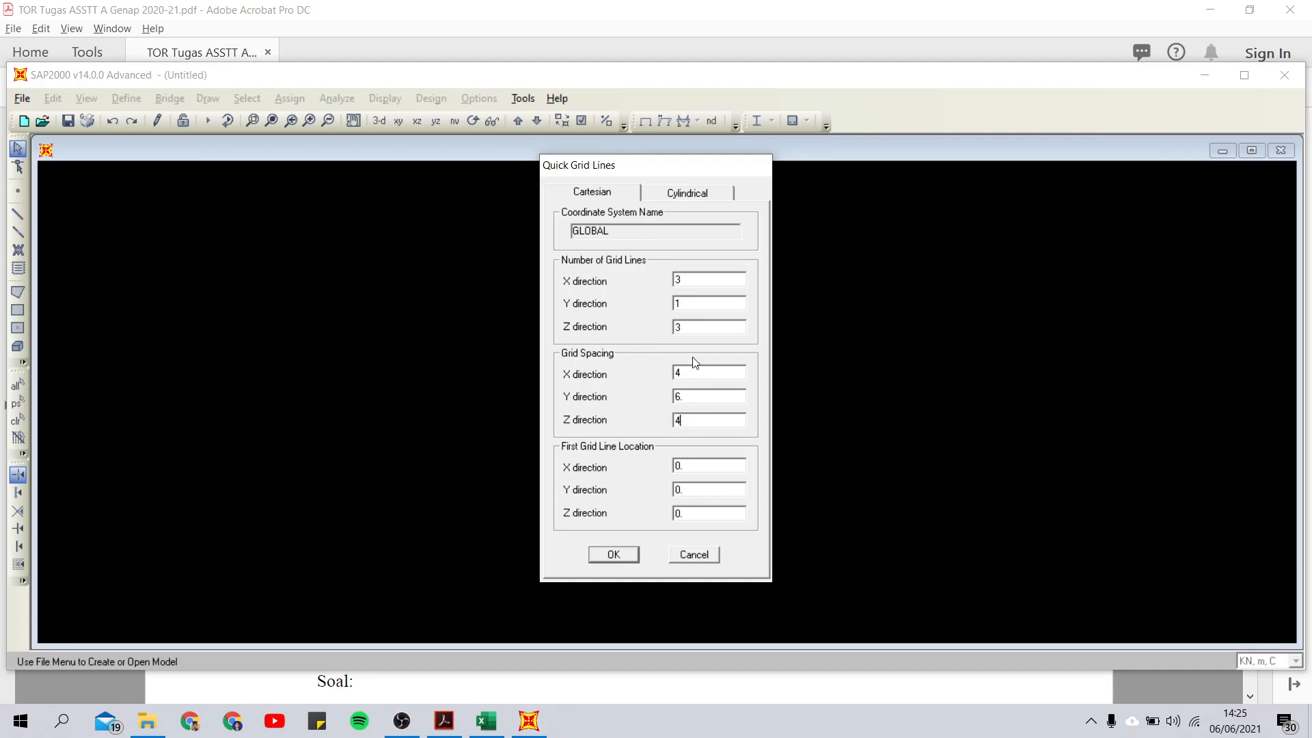
Create the grid, show the X-Z plane at Y=0, and close the 3-D view
left_click(626, 555)
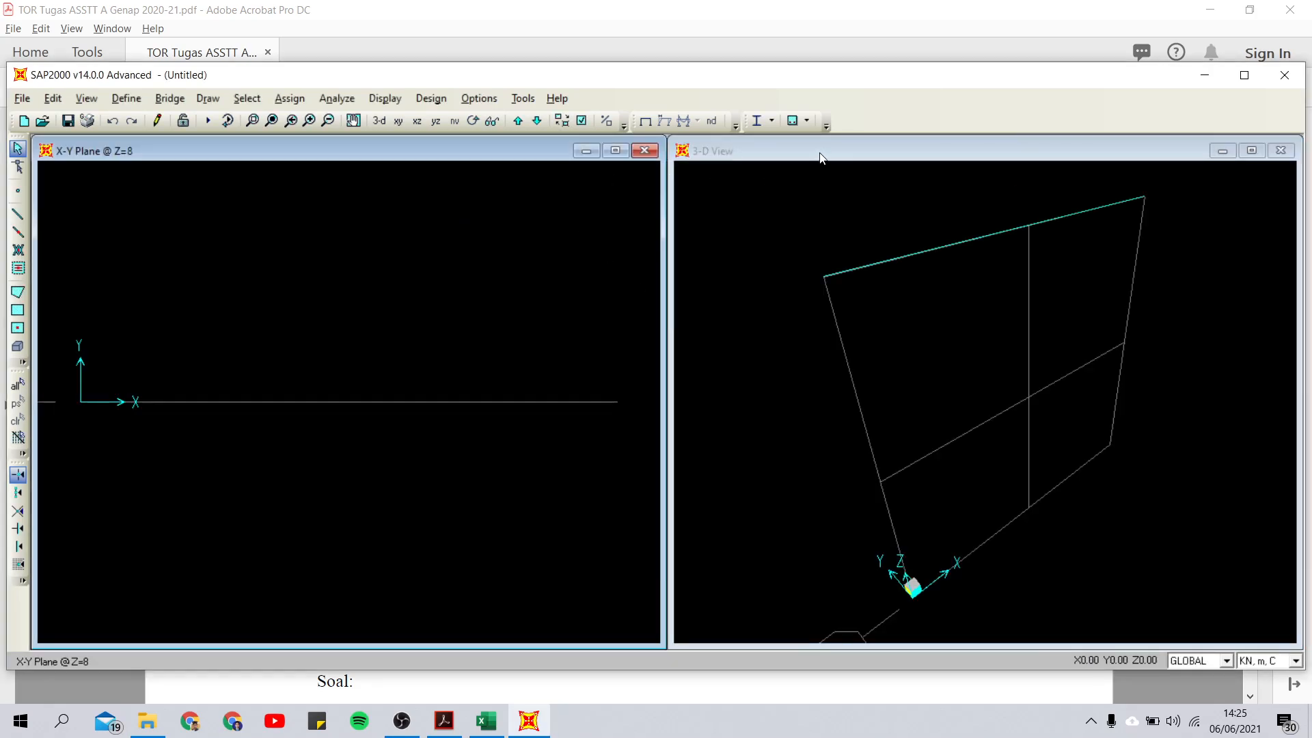
left_click(418, 121)
left_click(1154, 195)
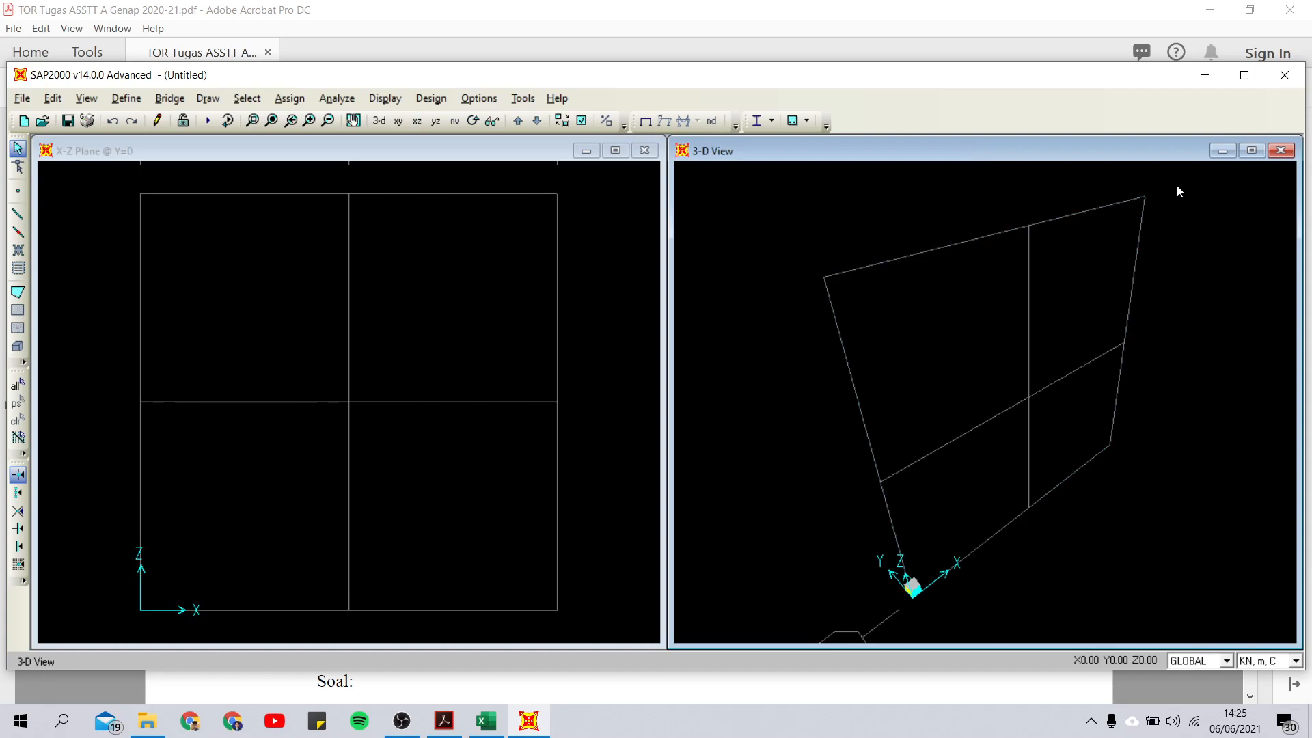
left_click(1281, 150)
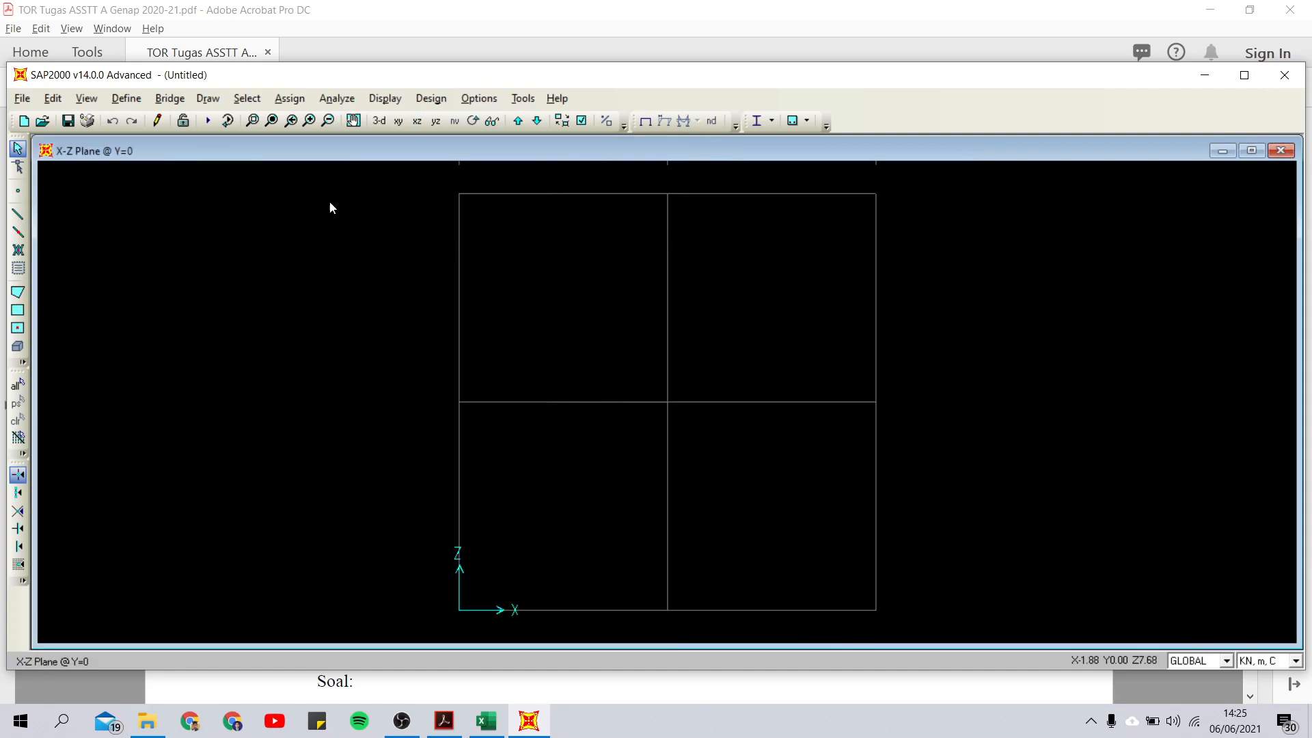
Add a copy of the 4000Psi concrete material named f'c 20 Mpa with units N, mm, C
left_click(137, 99)
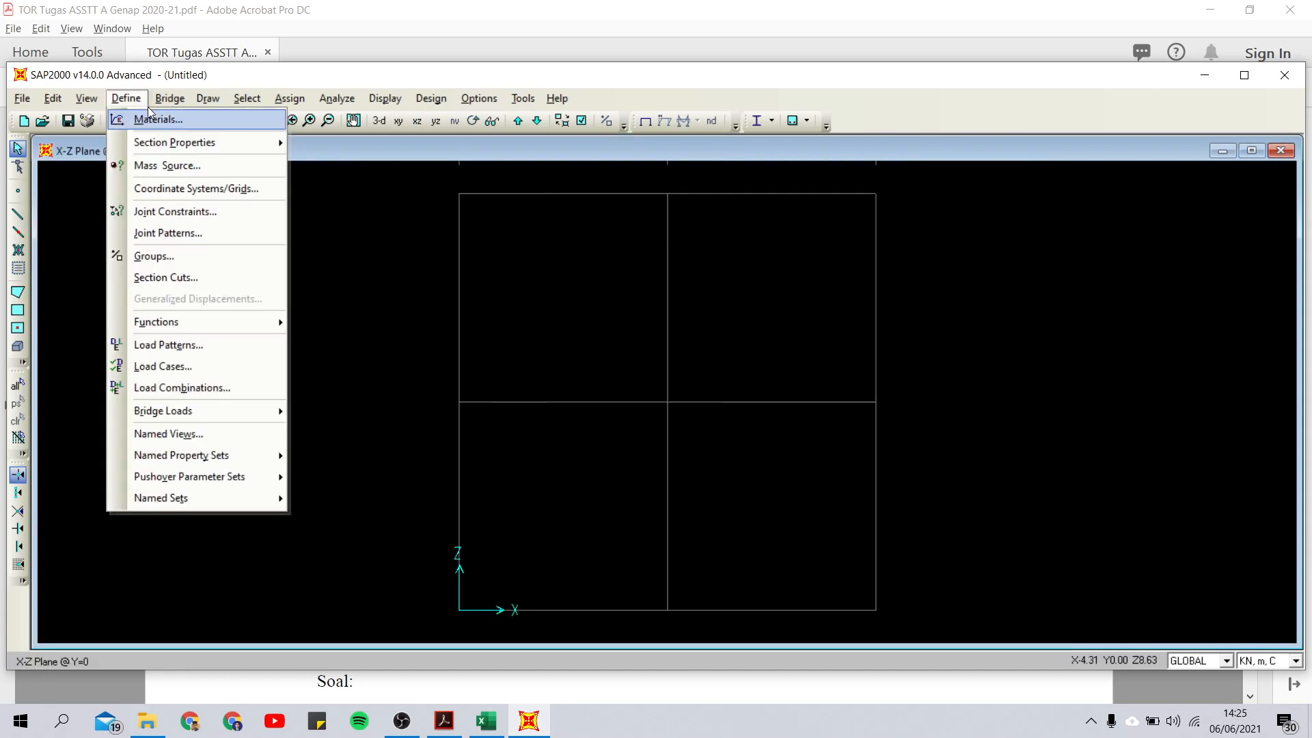
left_click(154, 119)
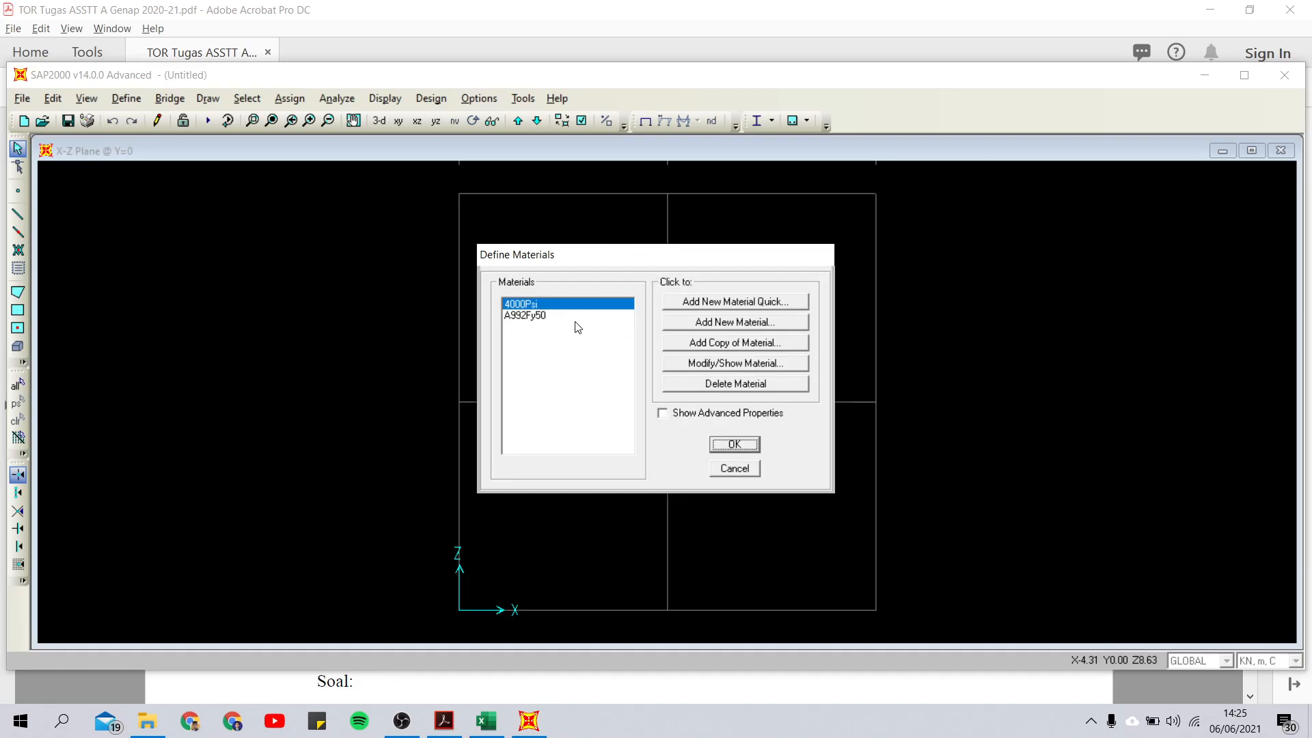
left_click(707, 345)
double_click(701, 269)
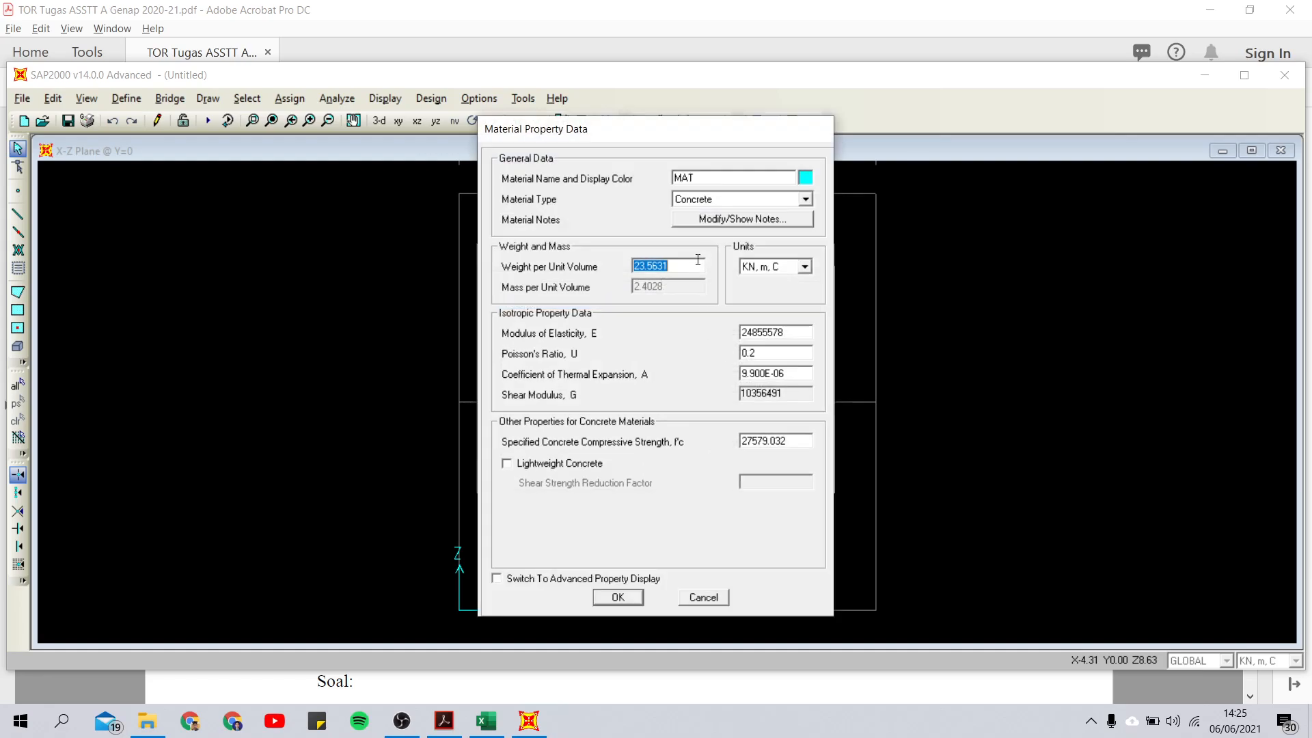
left_click_drag(708, 176, 657, 181)
type("f'c 20 Mpa")
left_click(778, 270)
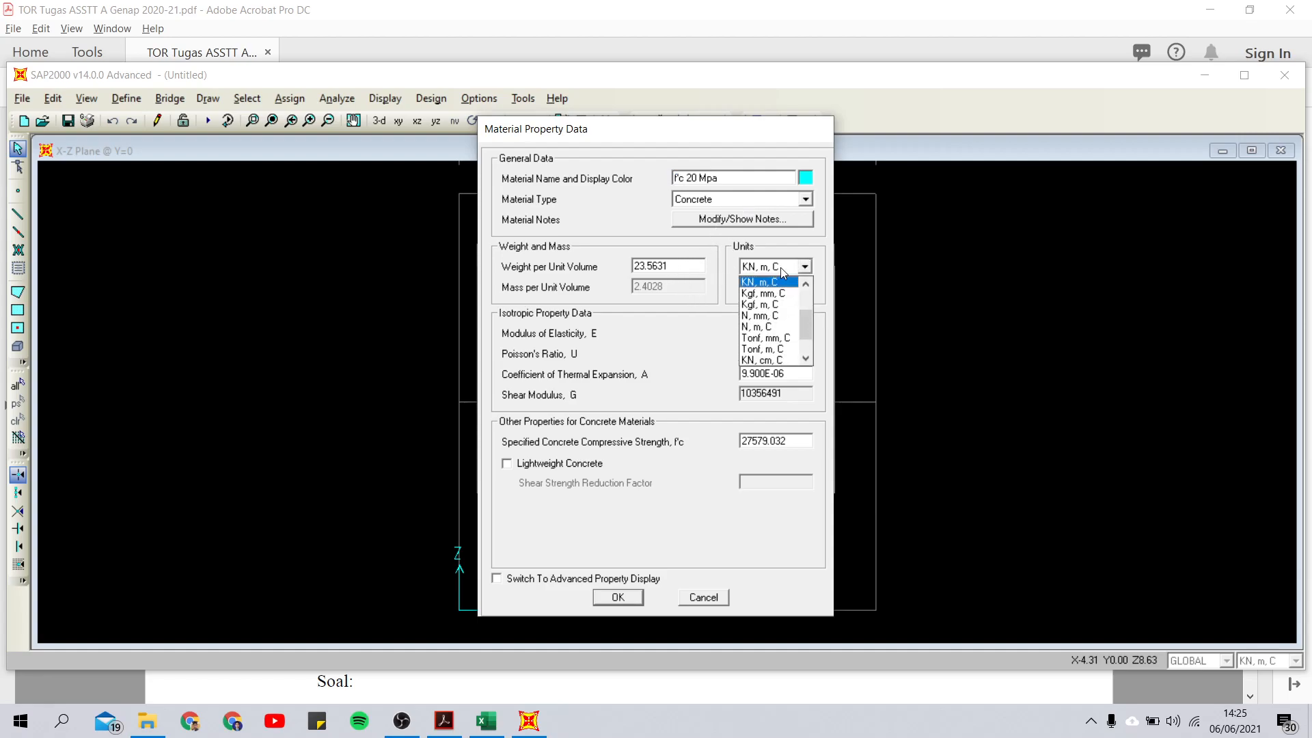
left_click(776, 317)
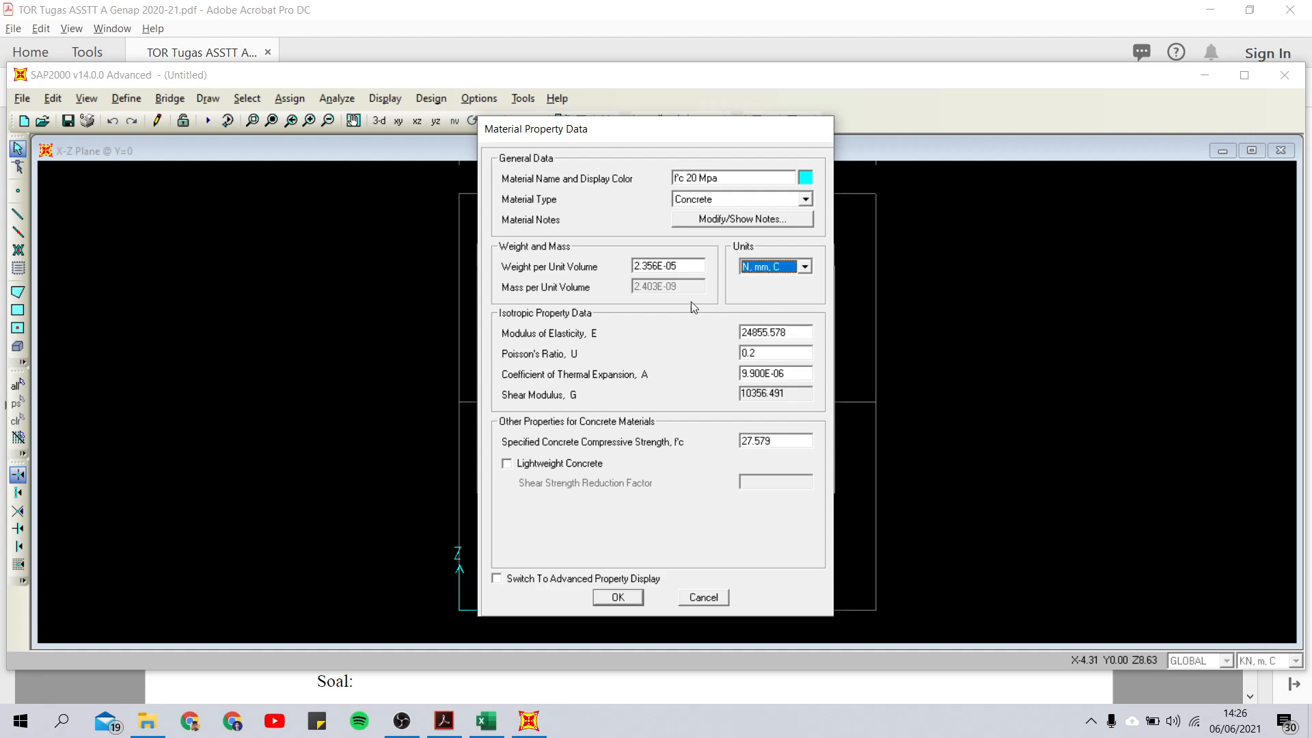
Set the material's weight per unit volume to 0 and its modulus of elasticity to 4700*(20^0.5), checking the formula in the TOR assignment PDF
double_click(691, 270)
type("0")
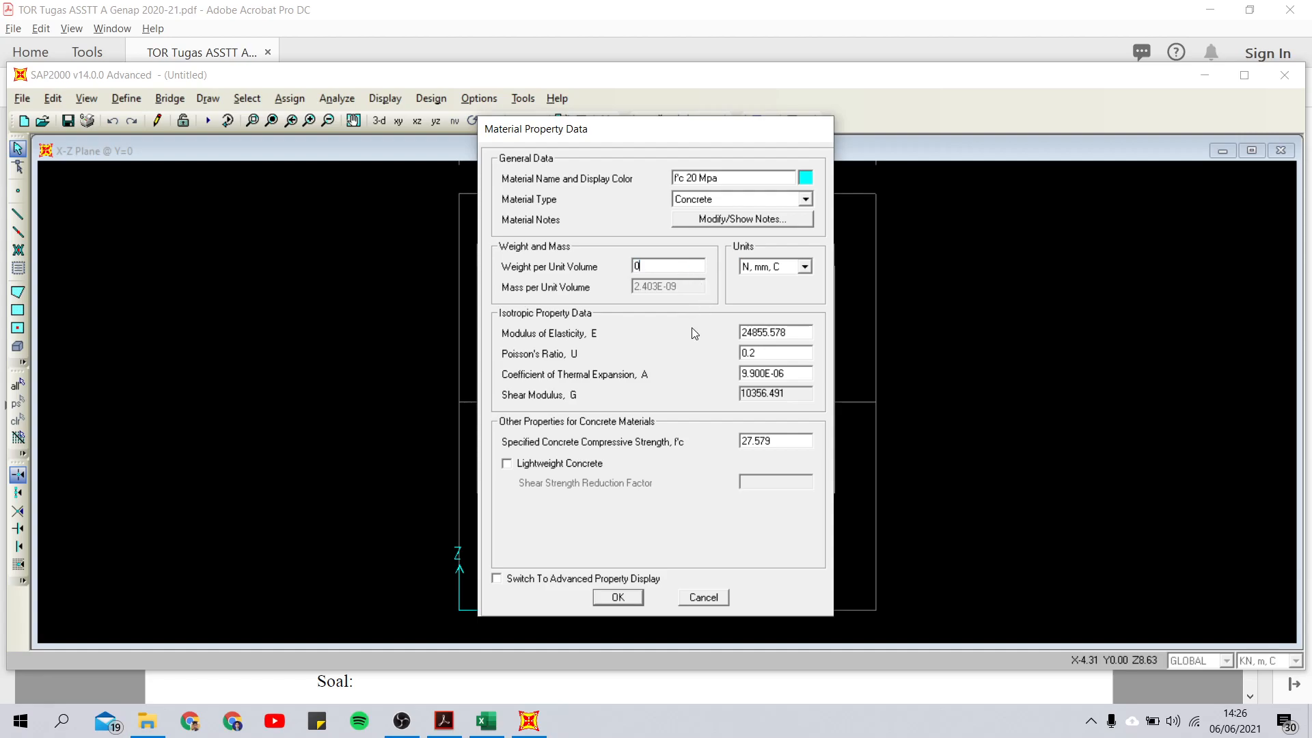
double_click(787, 333)
type("4700*(20^0.5")
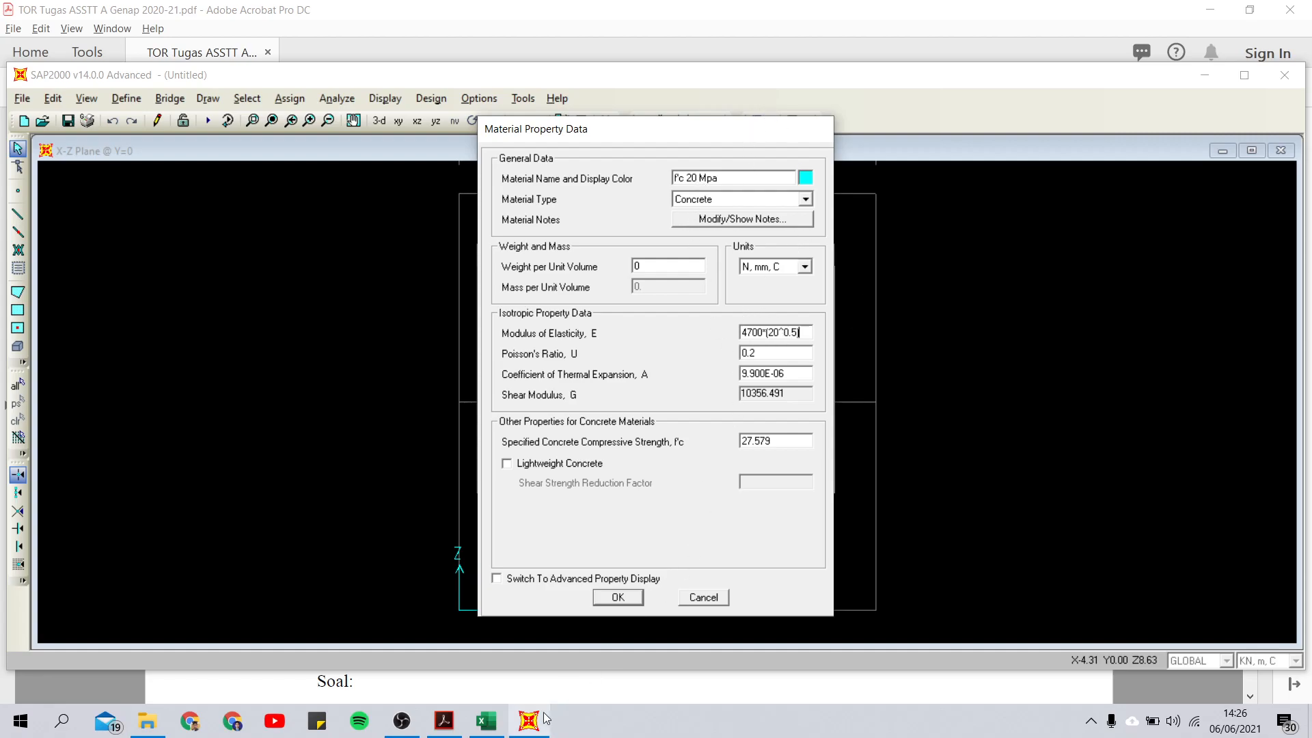
left_click(445, 721)
scroll(584, 546, "down", 3)
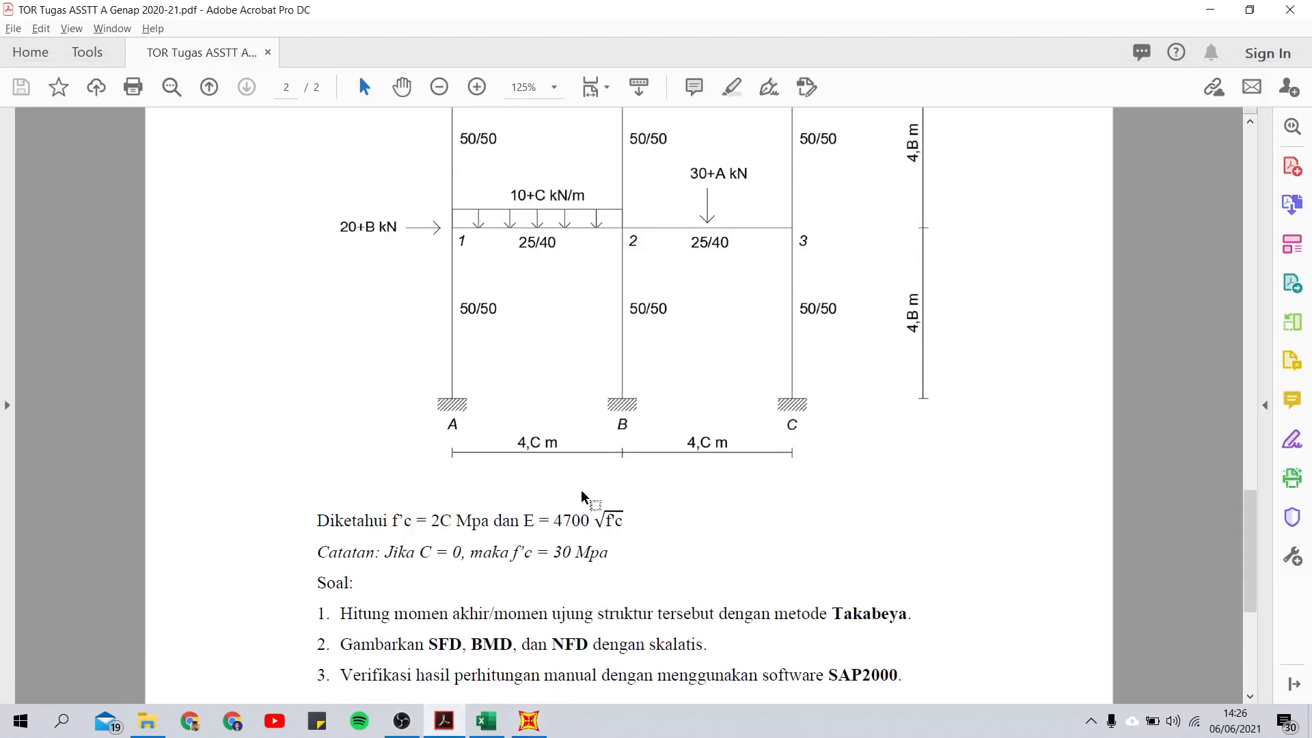
left_click(528, 721)
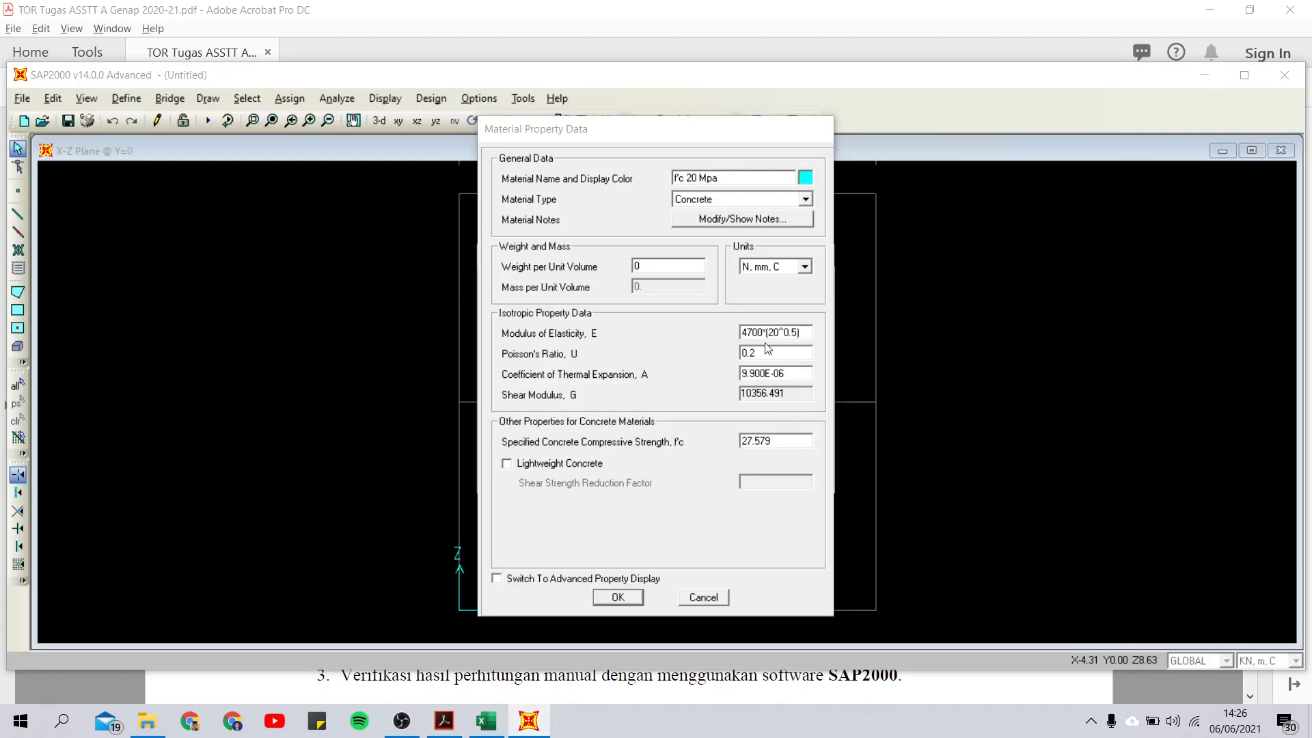
left_click(803, 332)
key("Return")
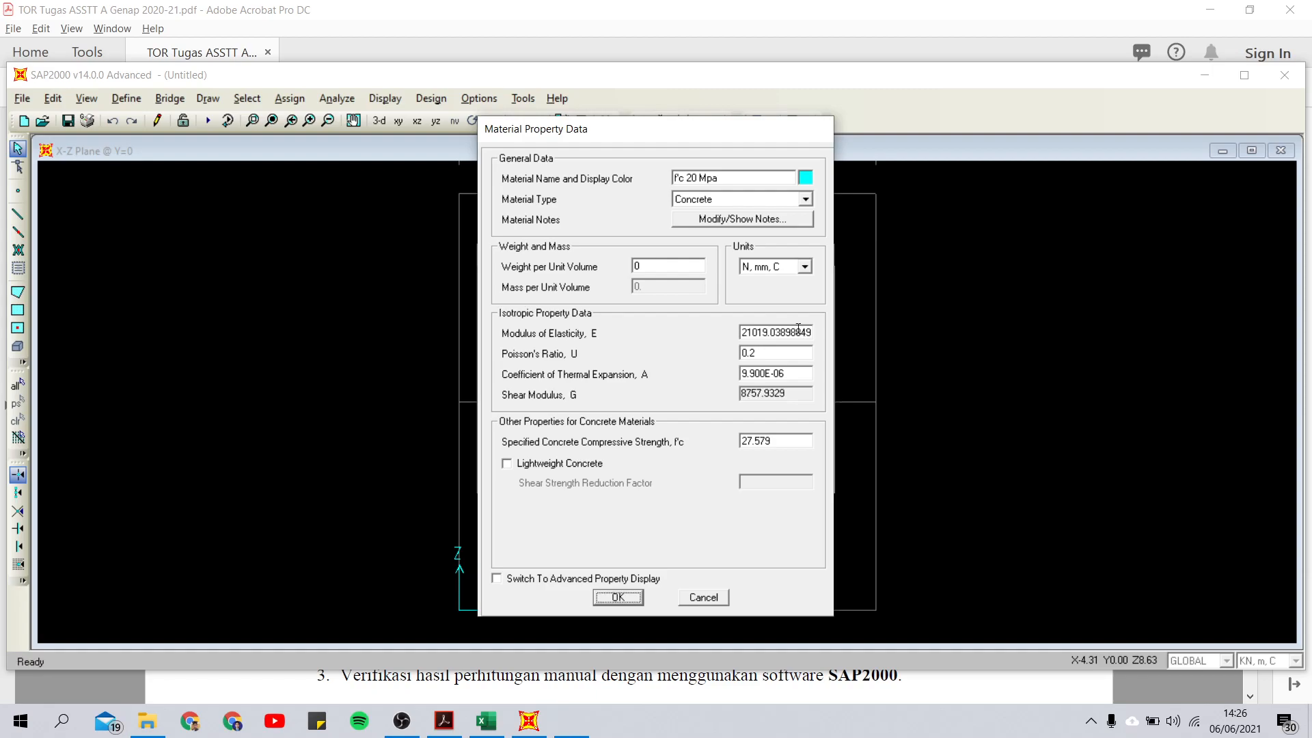
Set the specified concrete compressive strength to 20 and finish defining the materials
double_click(781, 442)
type("20")
left_click(619, 598)
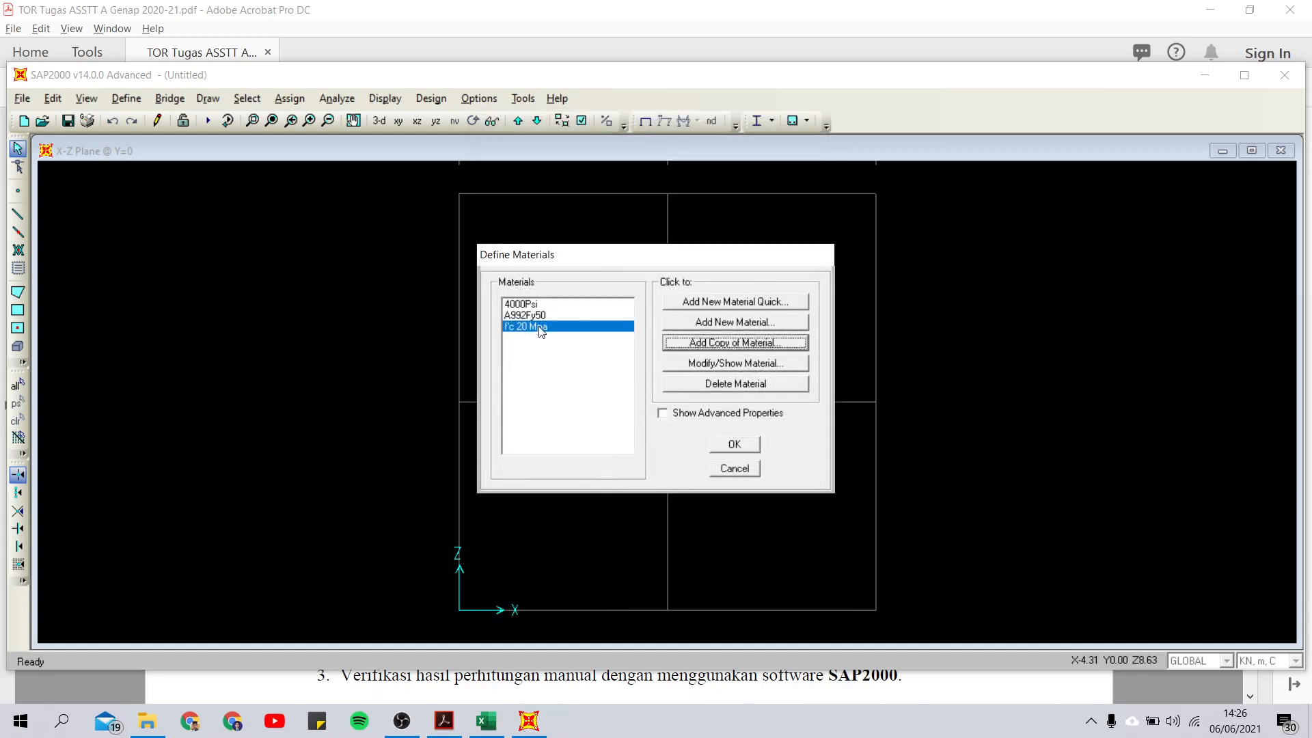
left_click(735, 448)
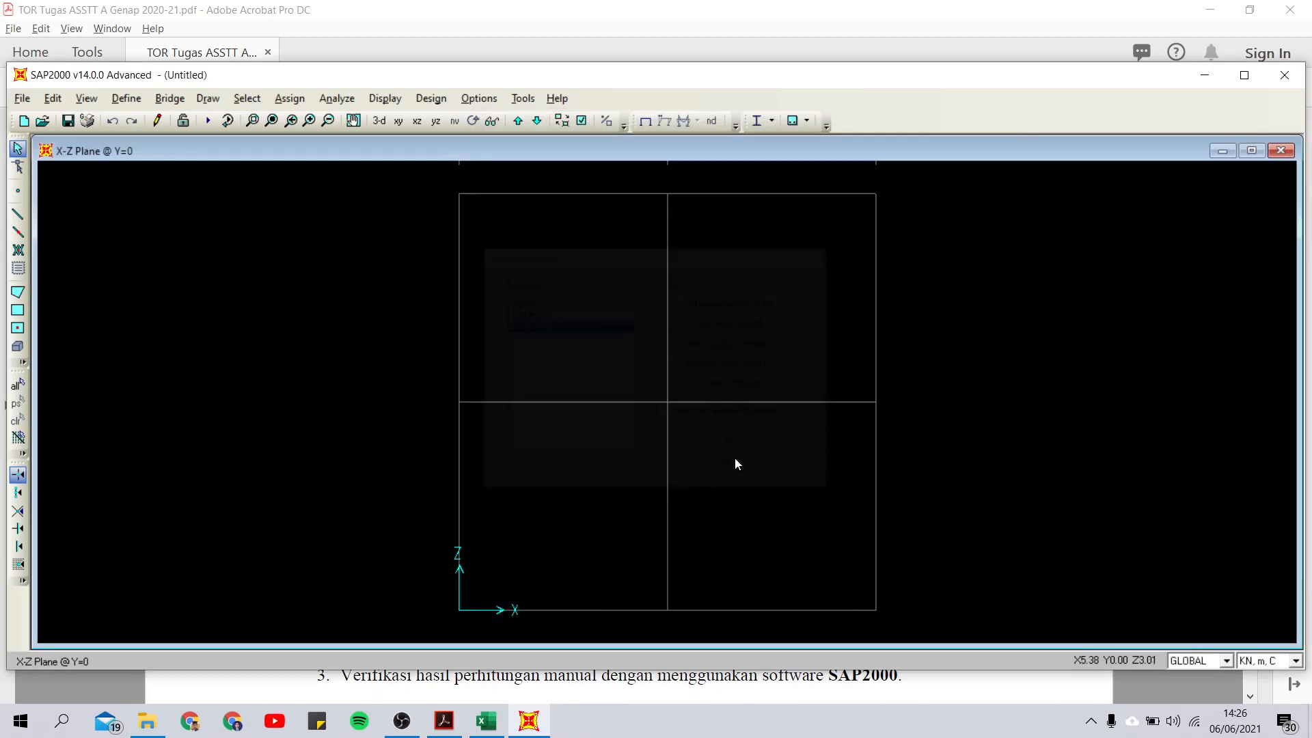
Check the column (Kolom) inertia entry in the Takabeya_Excel workbook and the member sizes in the TOR assignment PDF
left_click(126, 98)
mouse_move(138, 140)
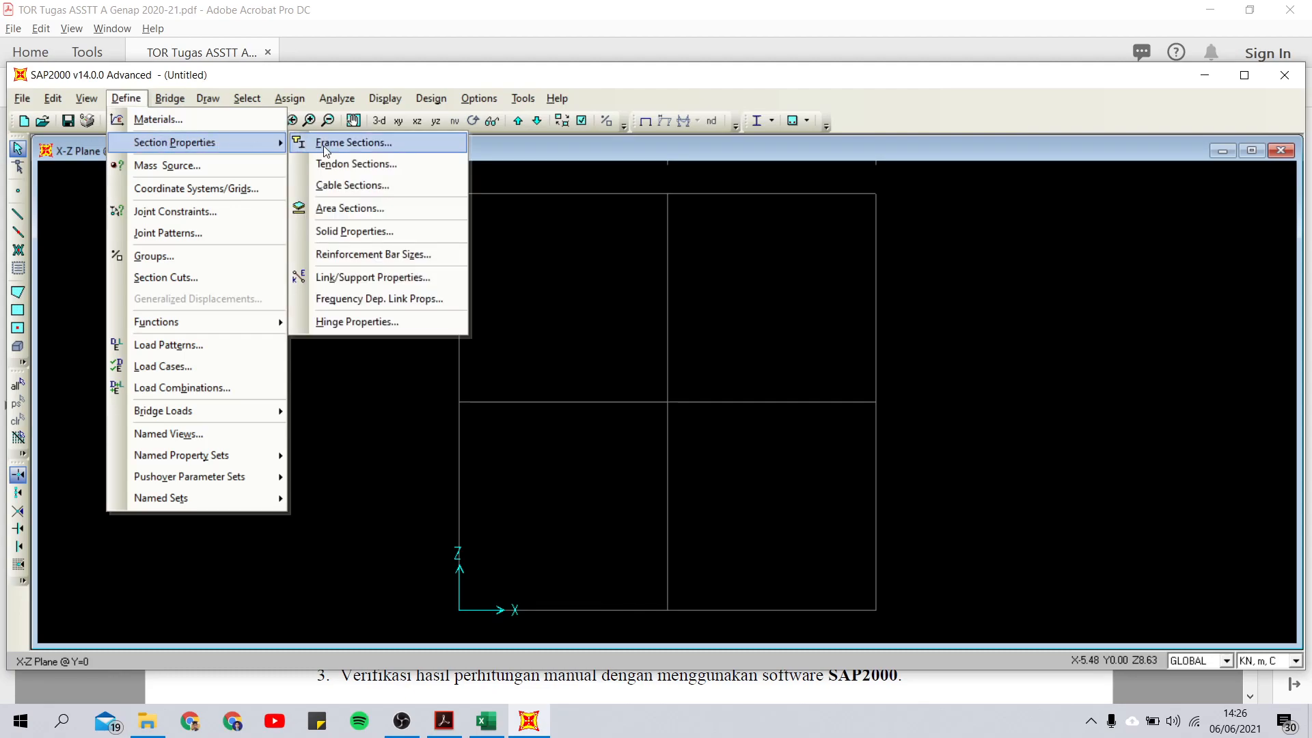
left_click(507, 711)
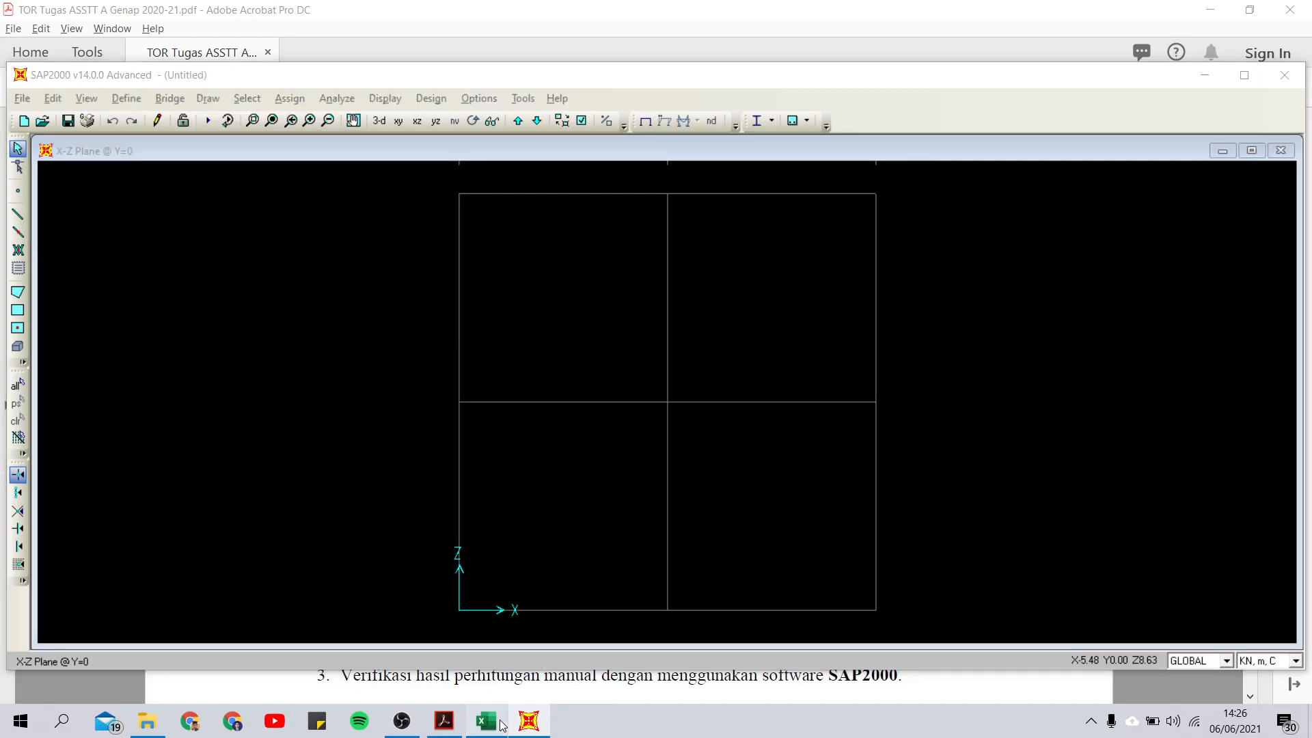
scroll(494, 420, "up", 10)
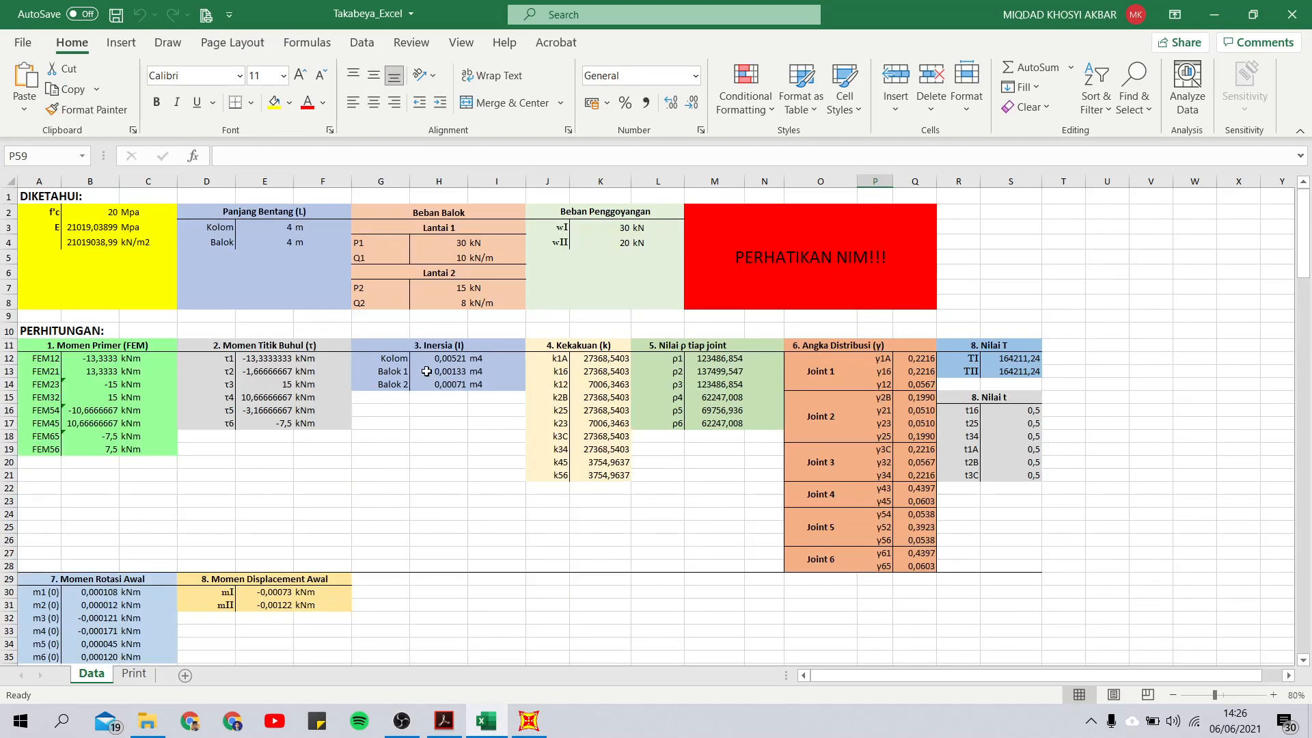
left_click(395, 359)
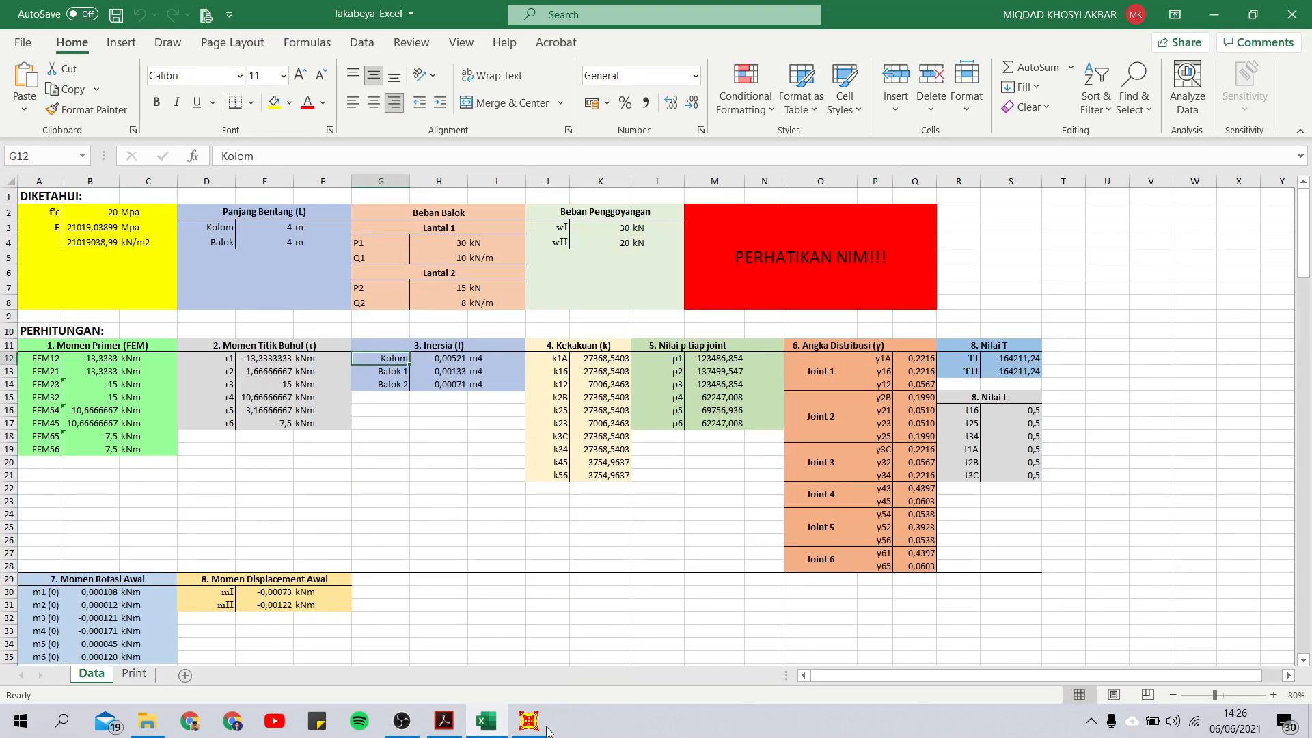
left_click(445, 722)
scroll(471, 328, "up", 3)
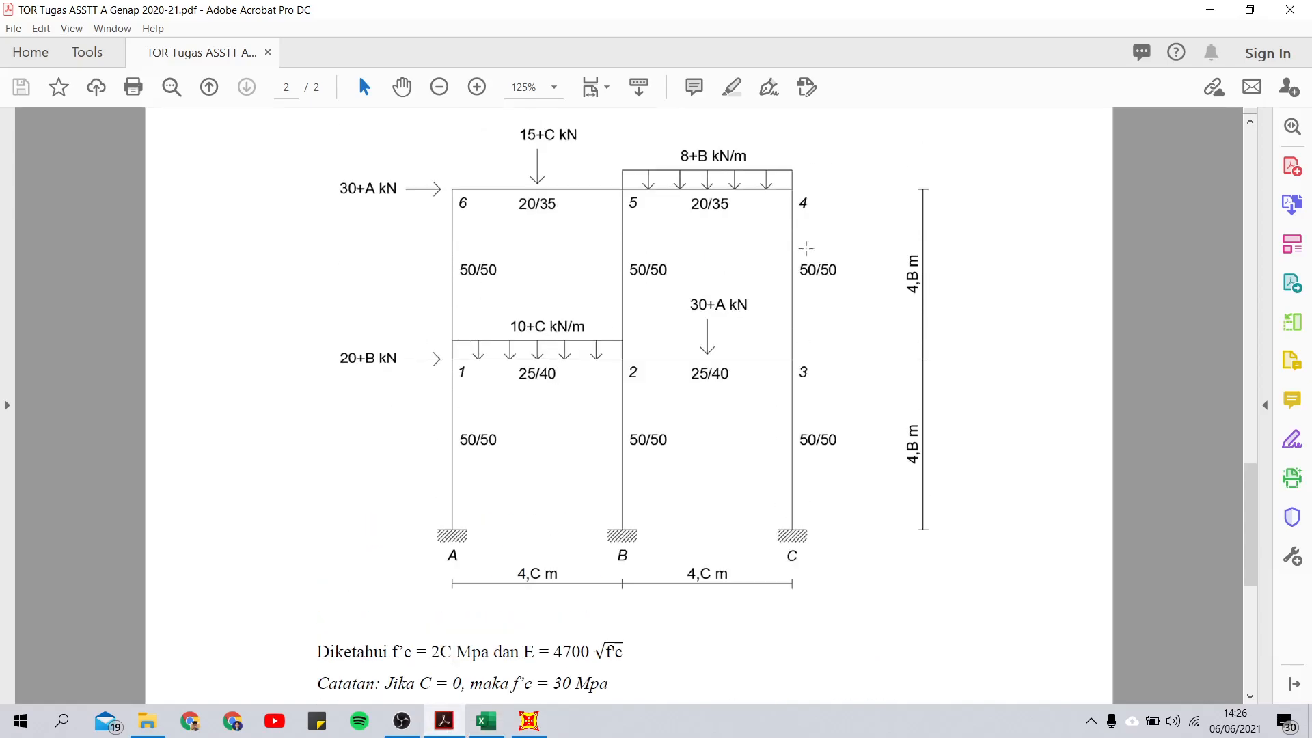
Compare the Balok 1 inertia formula in the workbook with the beam sizes in the PDF and return to SAP2000
left_click(1194, 18)
left_click(396, 373)
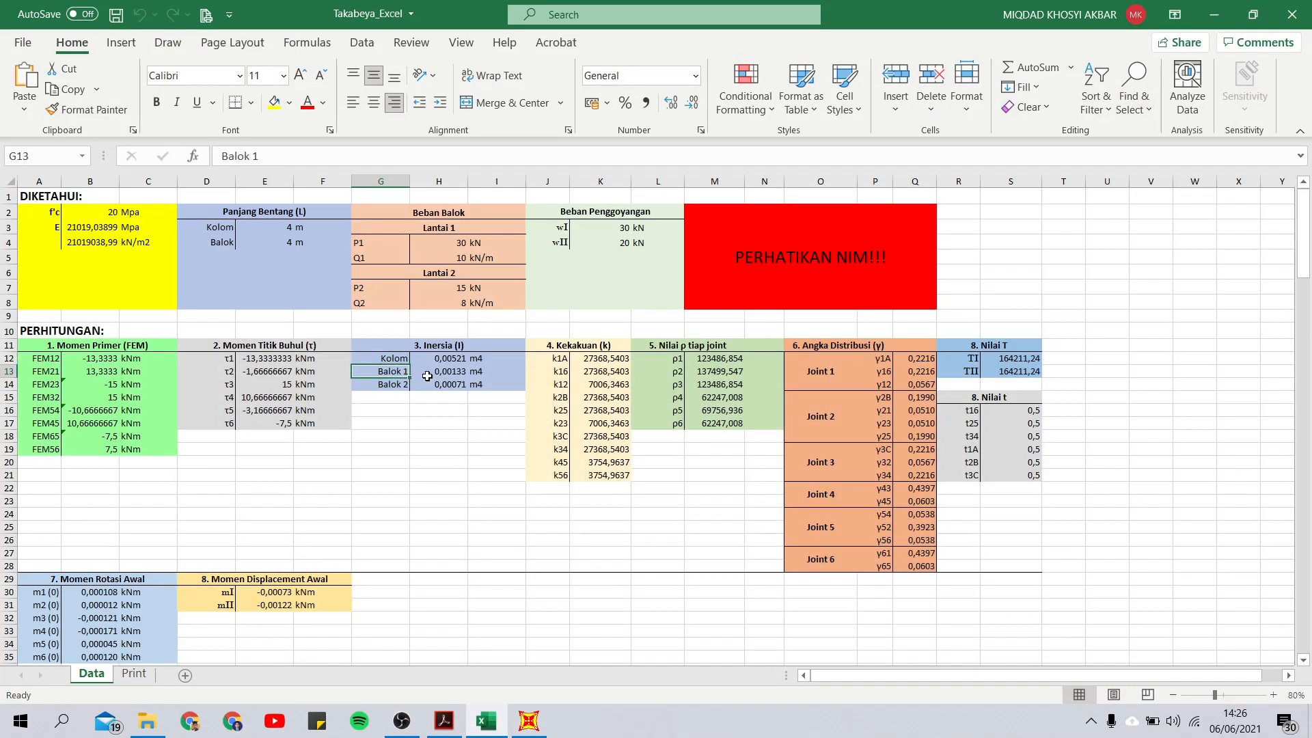
left_click(422, 372)
left_click(445, 722)
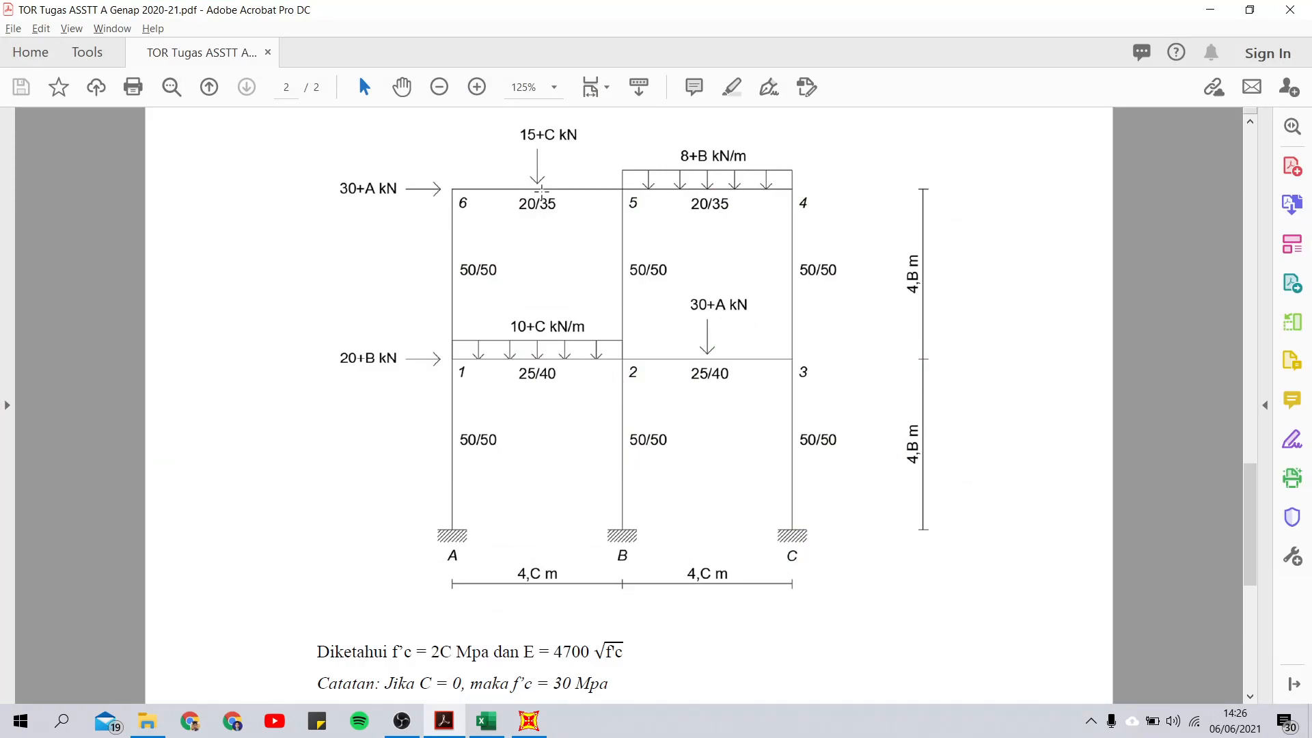
left_click(1209, 10)
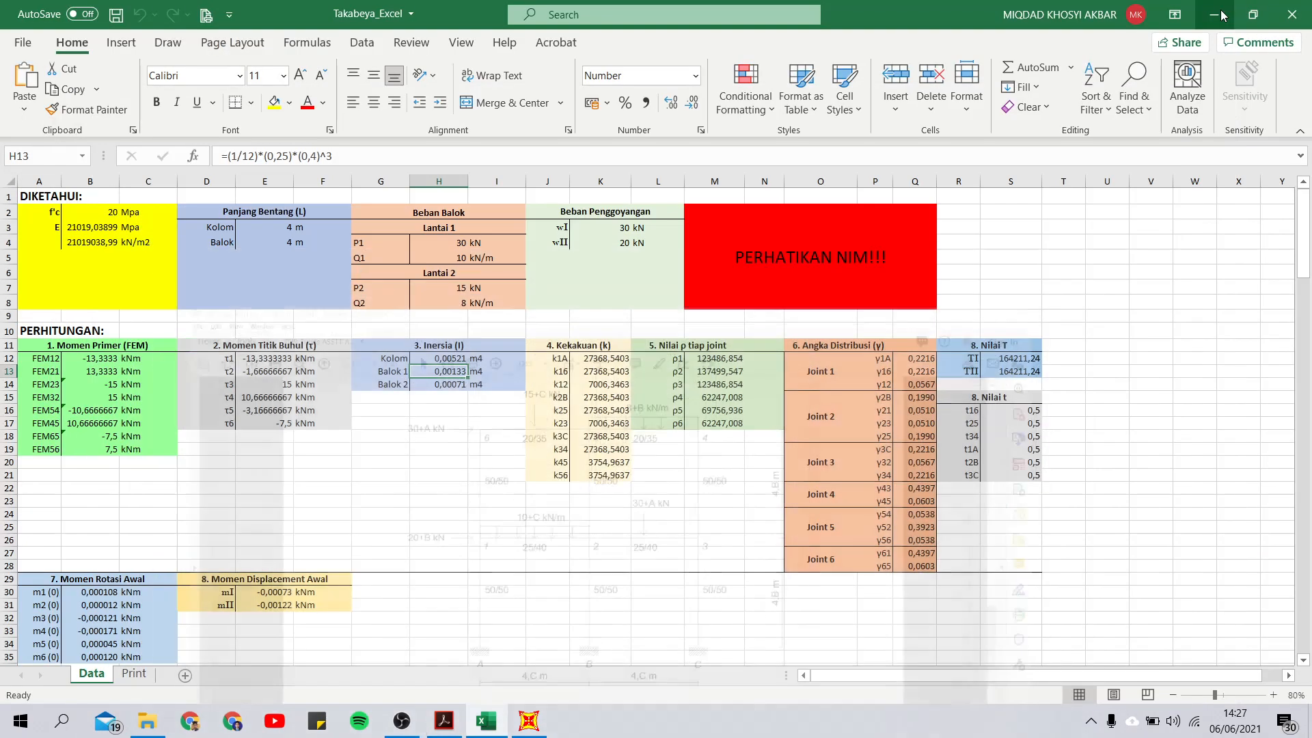
left_click(528, 720)
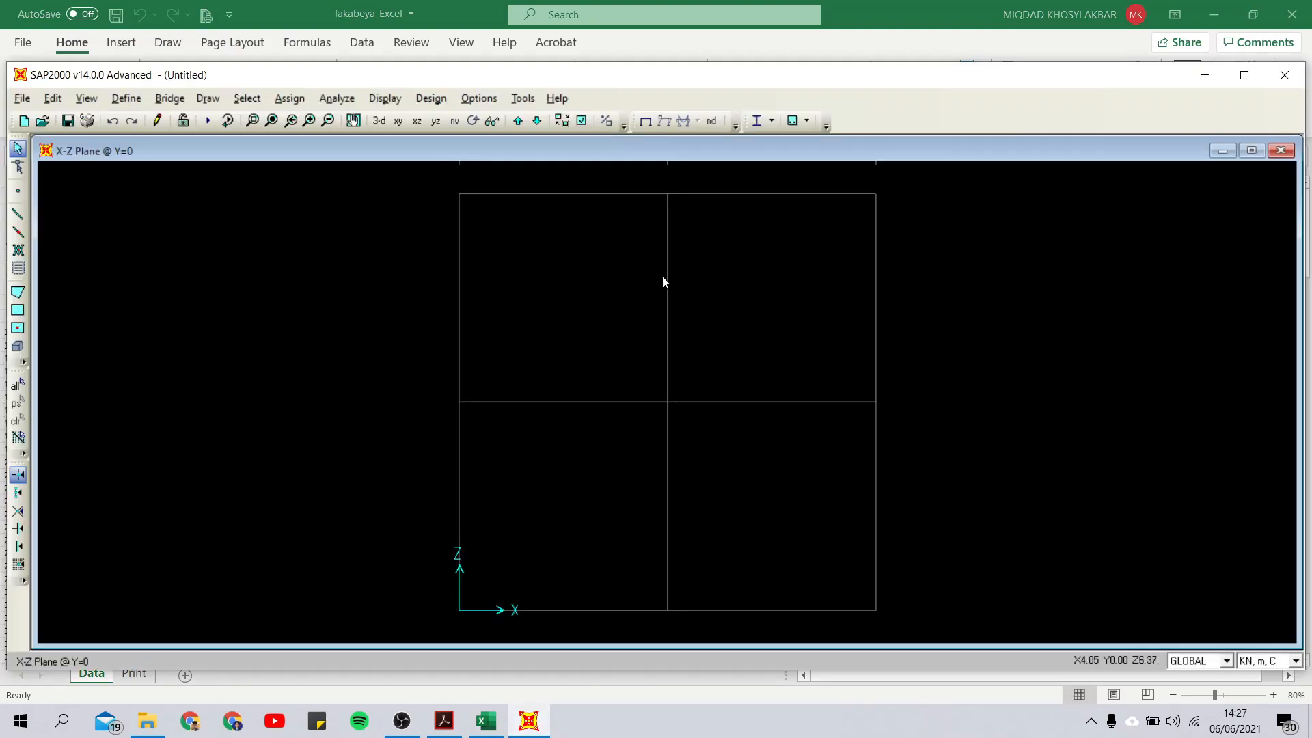
Start a new frame section property of type Concrete with a rectangular shape
left_click(134, 101)
mouse_move(155, 140)
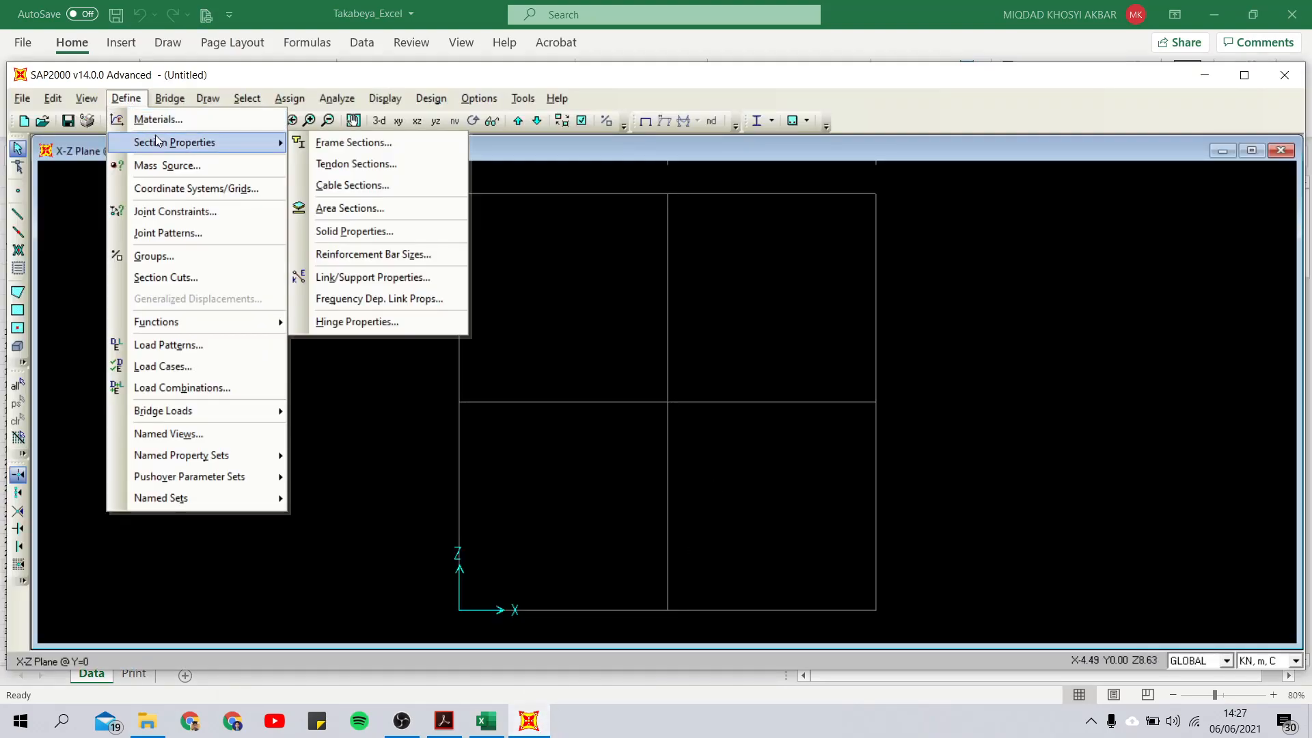
left_click(330, 135)
left_click(734, 266)
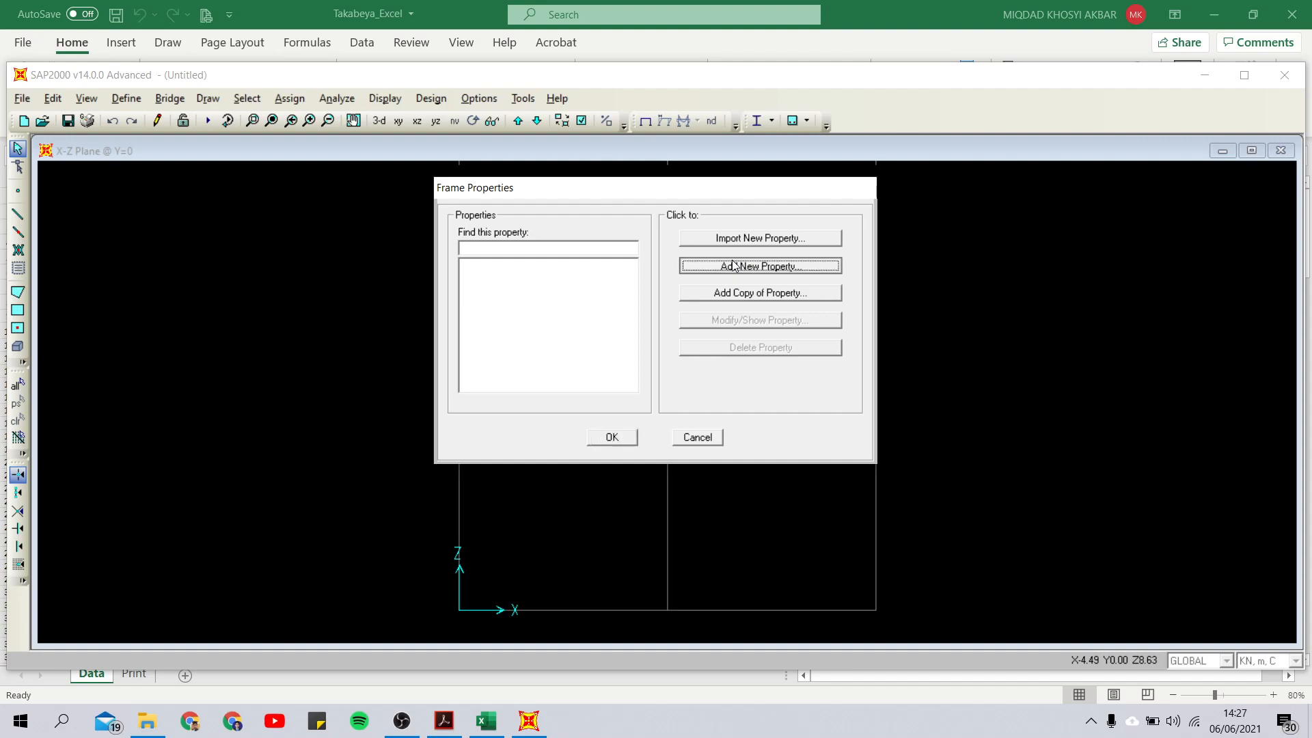
left_click(717, 204)
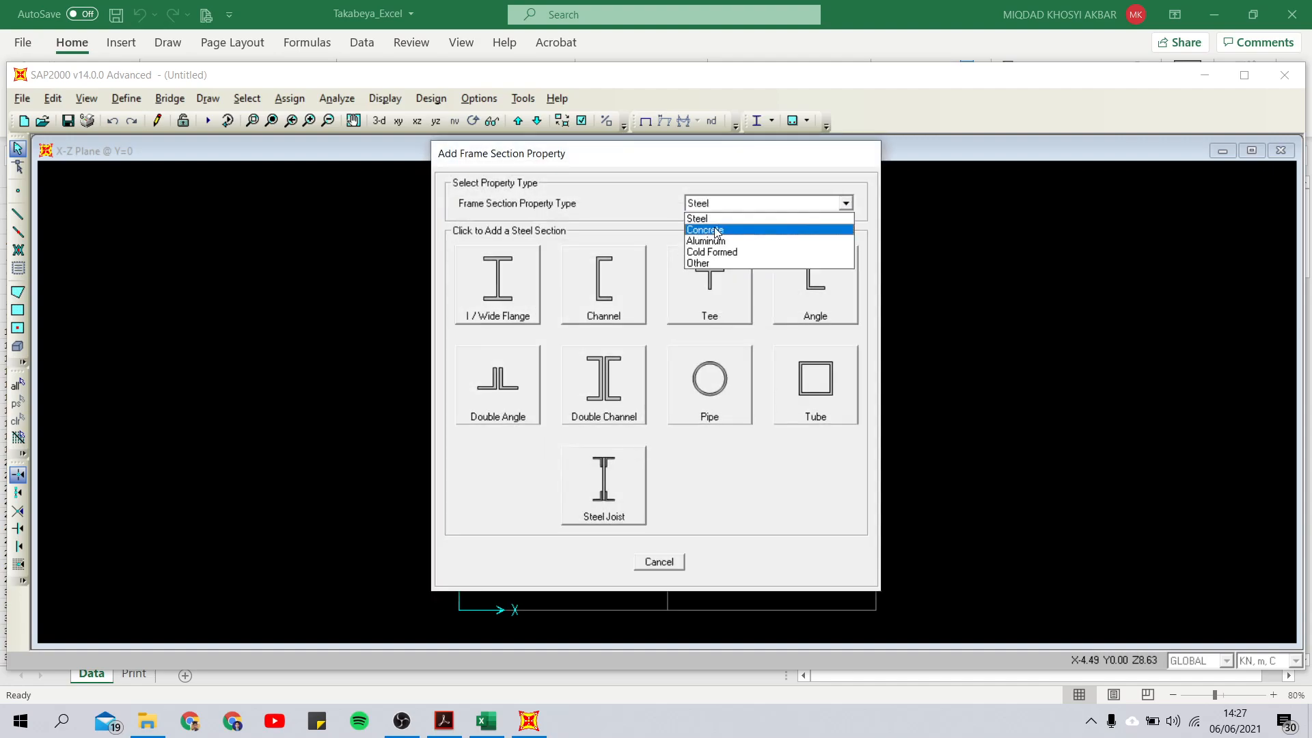
left_click(714, 227)
left_click(511, 279)
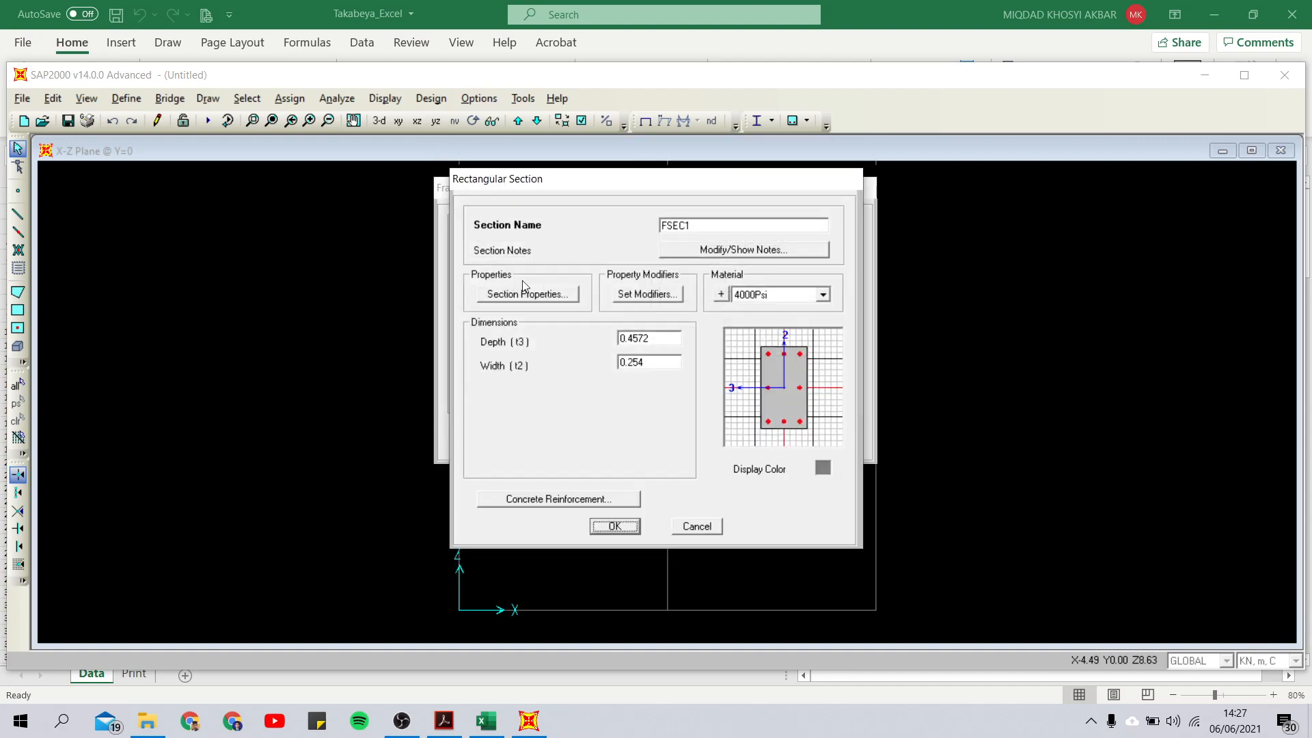
Name the section Kolom, set its depth and width to 0.5 m, and assign the f'c 20 Mpa material
double_click(716, 227)
type("Kolom")
double_click(654, 338)
type("0.5")
double_click(652, 358)
type("0.5")
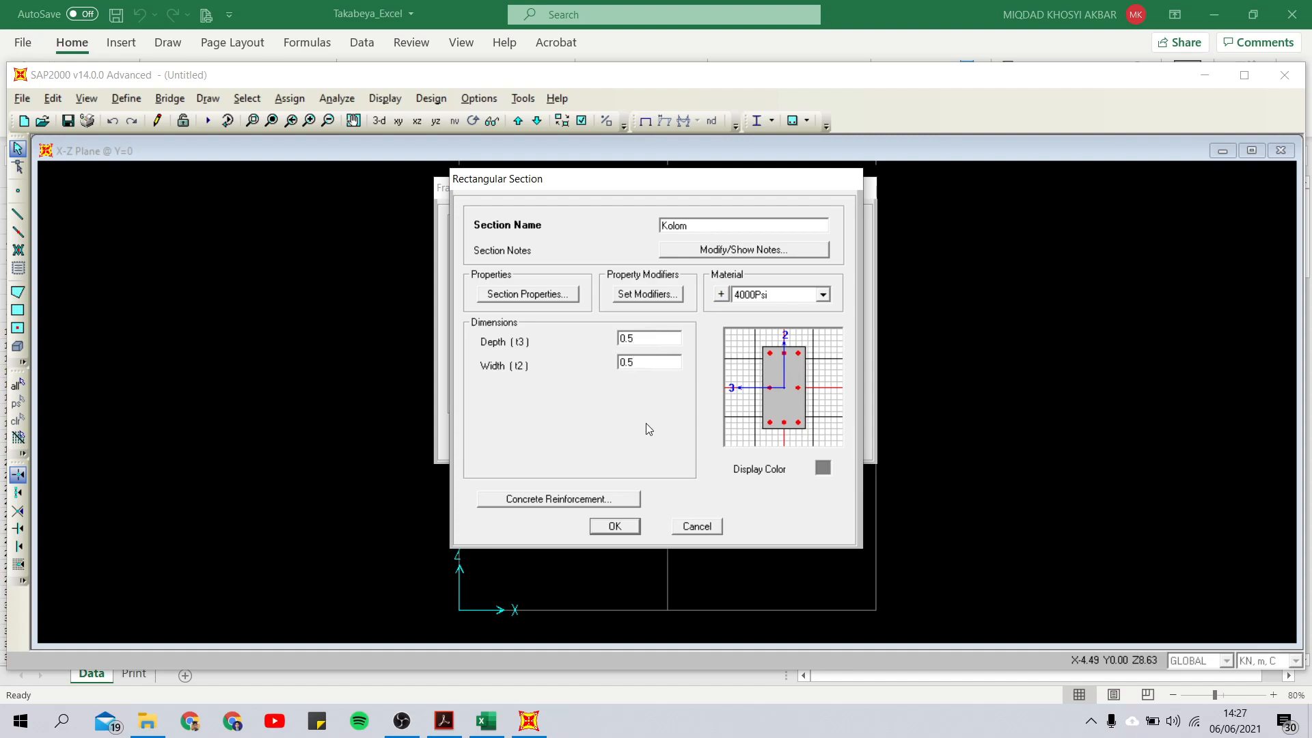
left_click(822, 294)
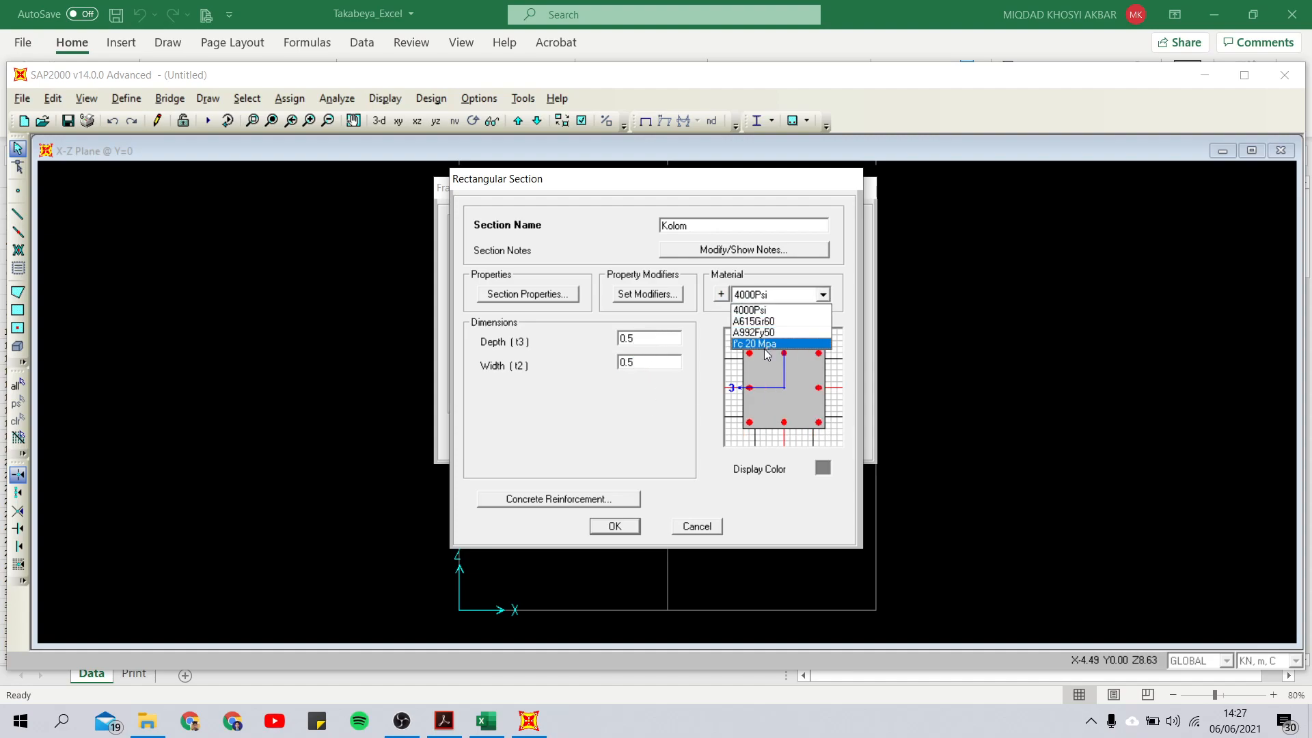
left_click(751, 345)
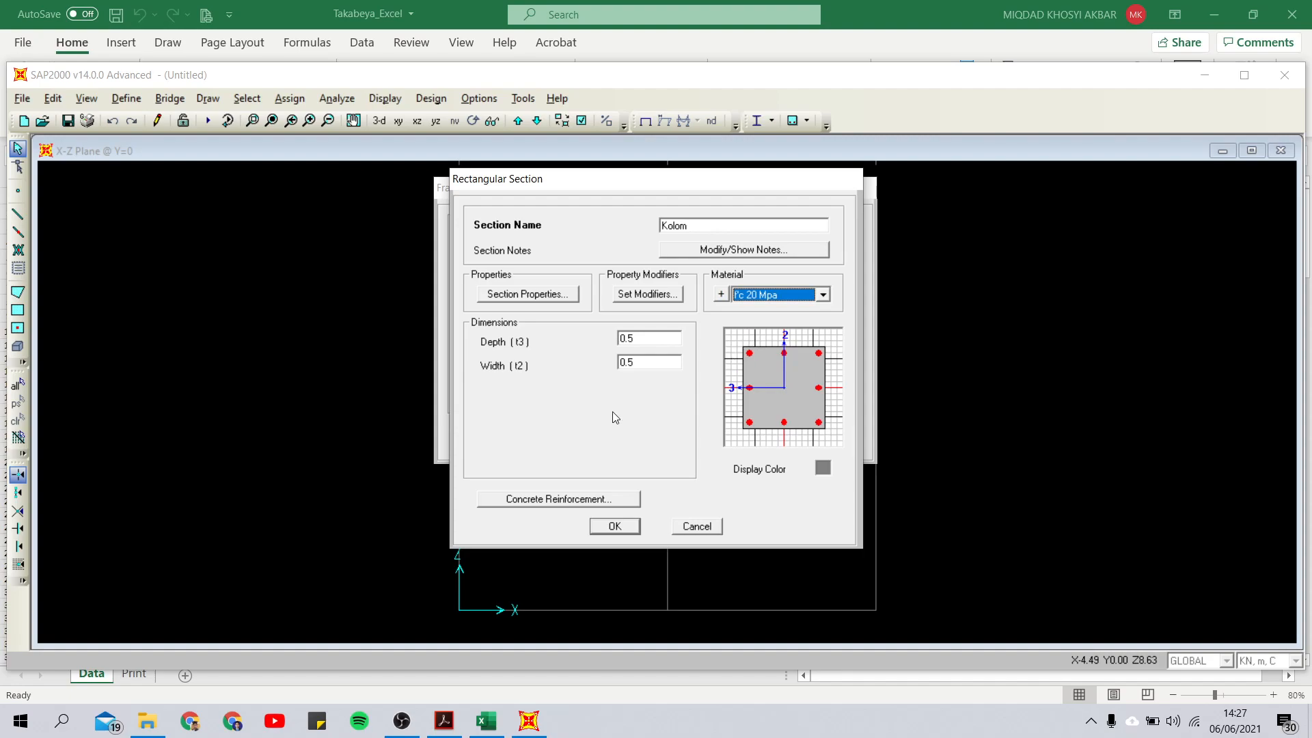
left_click(645, 295)
left_click(731, 277)
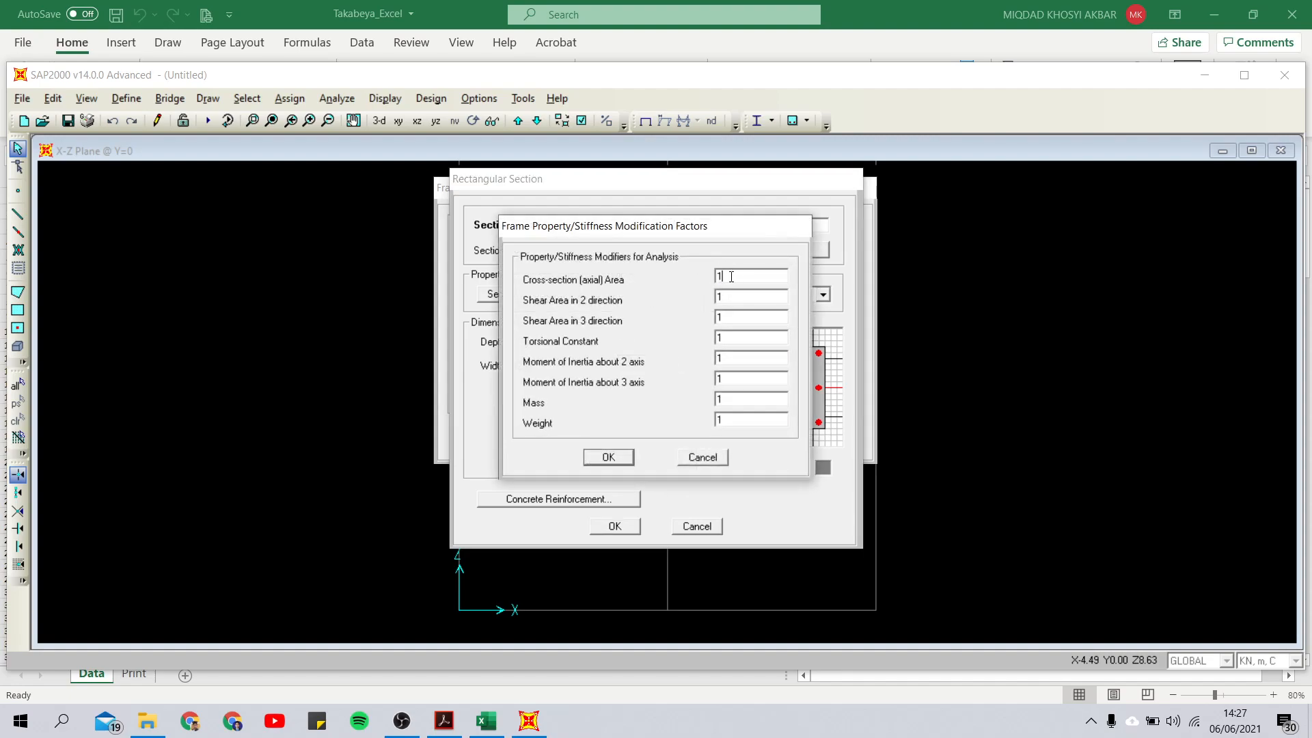
type("0000000000")
double_click(725, 296)
type("0")
double_click(742, 425)
type("0")
left_click(617, 459)
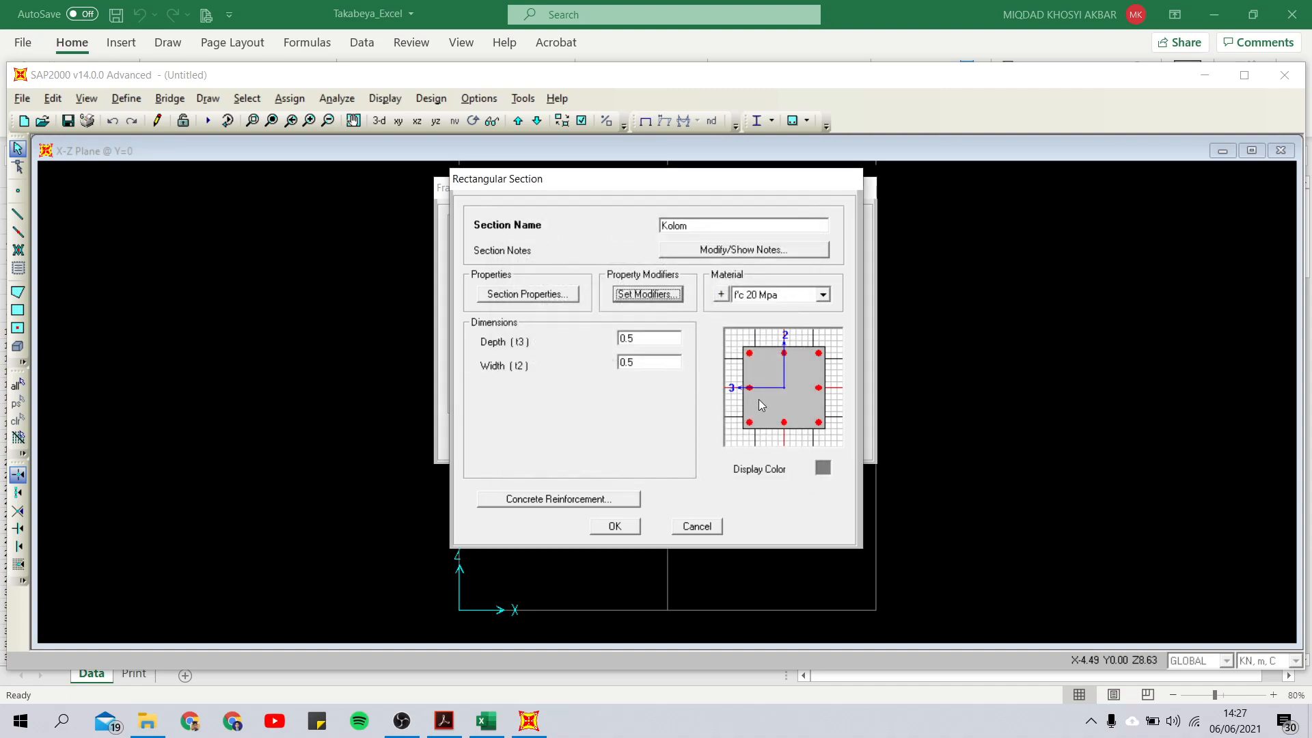
left_click(616, 527)
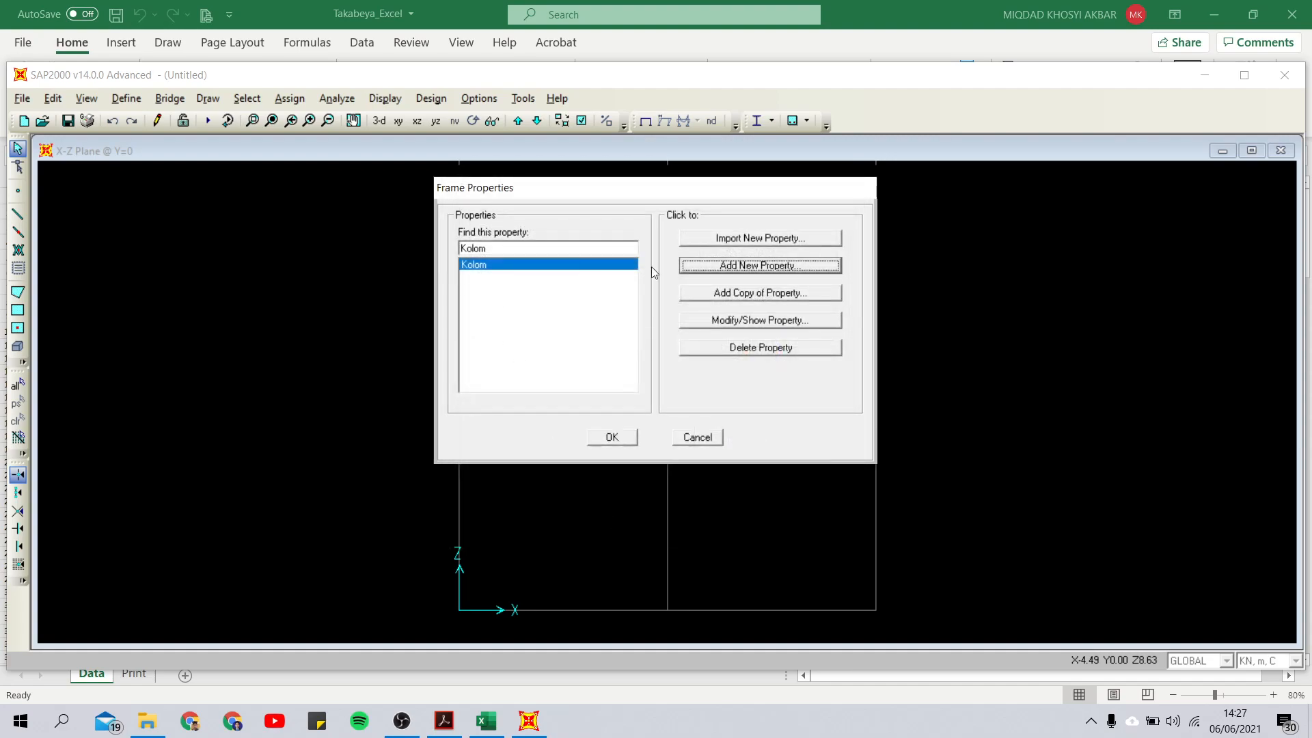
Make a copy of the Kolom frame section, check its property modifiers, and name the copy Balok 1
left_click(510, 278)
left_click(728, 294)
left_click(683, 294)
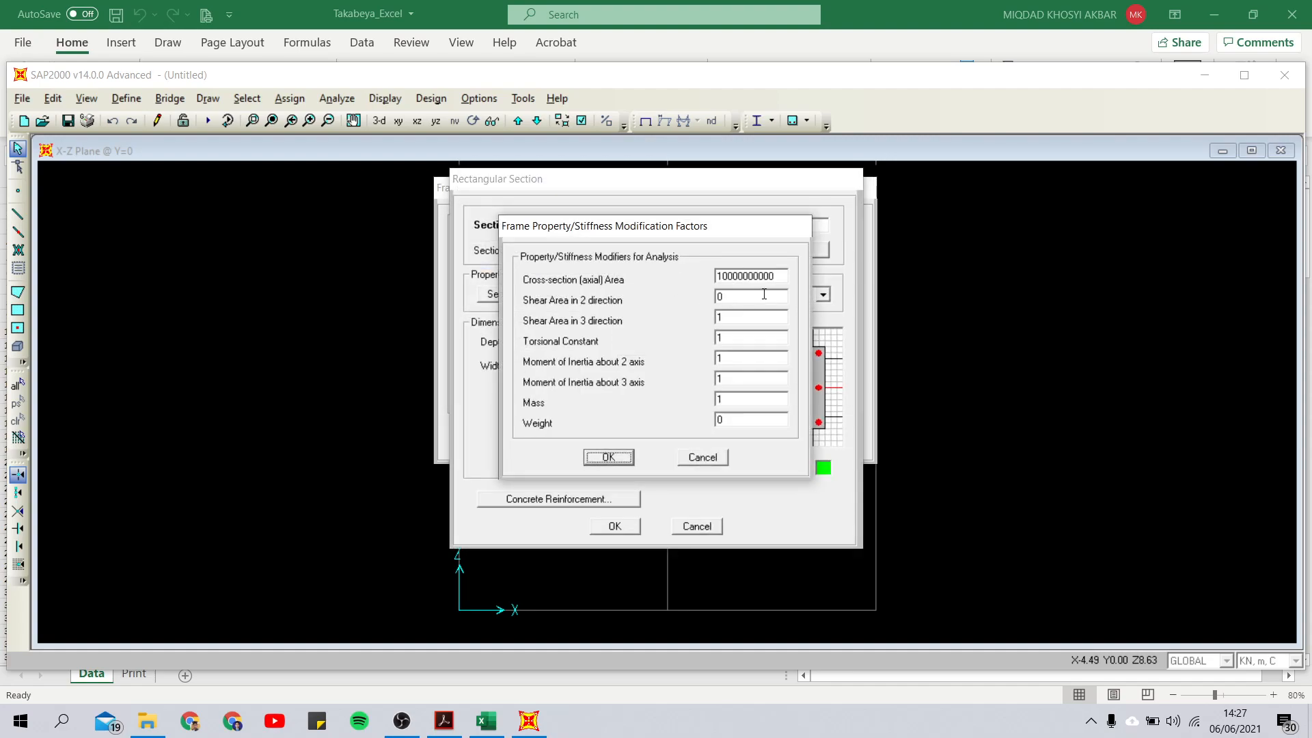
left_click(608, 458)
left_click_drag(708, 225, 626, 225)
type("Balok 1")
left_click(645, 342)
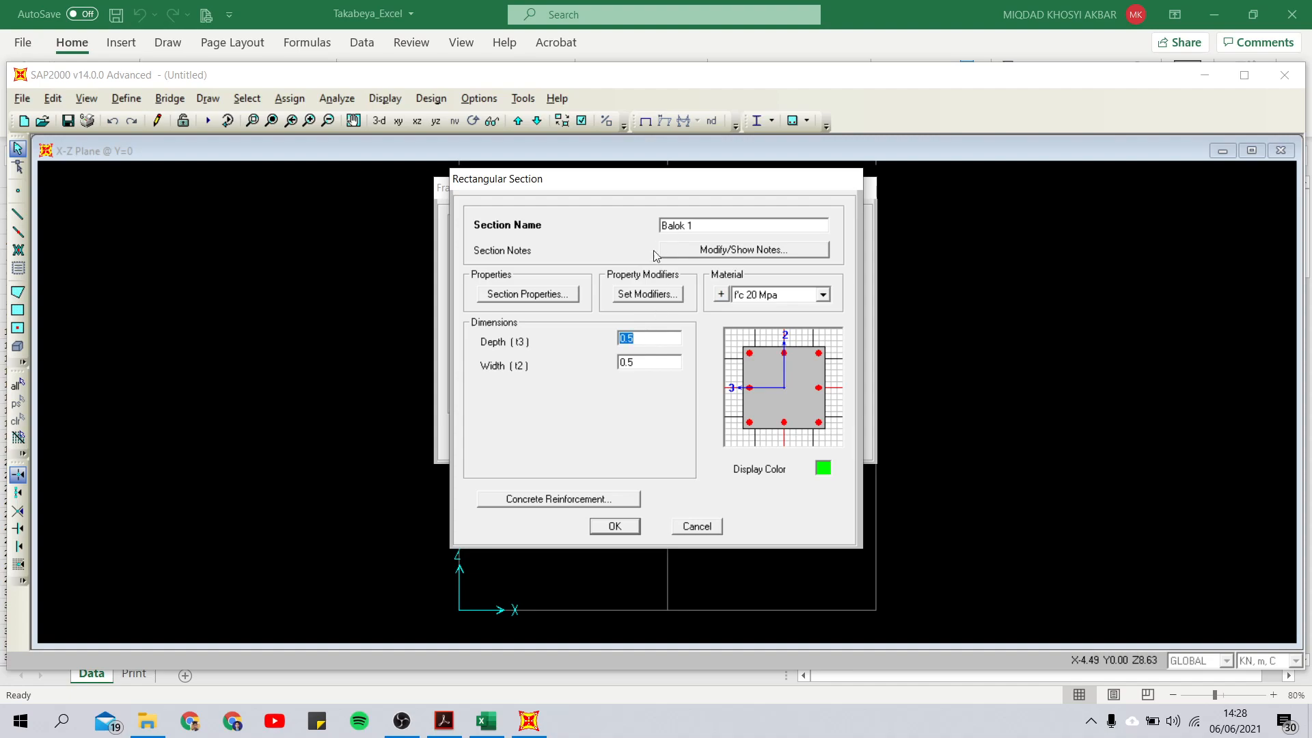
Look up the first-floor beam size in the PDF, then set Balok 1's depth to 0.4 m and width to 0.25 m and save it
left_click(644, 333)
left_click(451, 723)
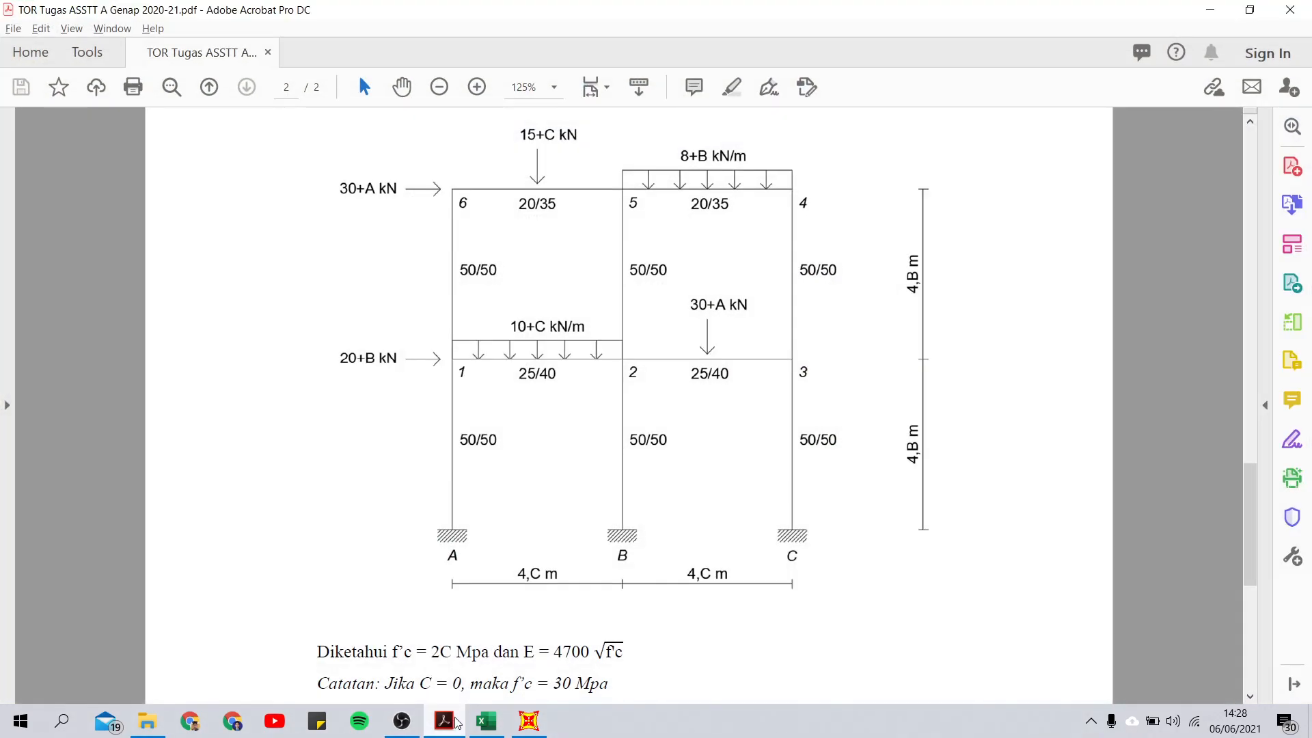
left_click(457, 723)
left_click(417, 723)
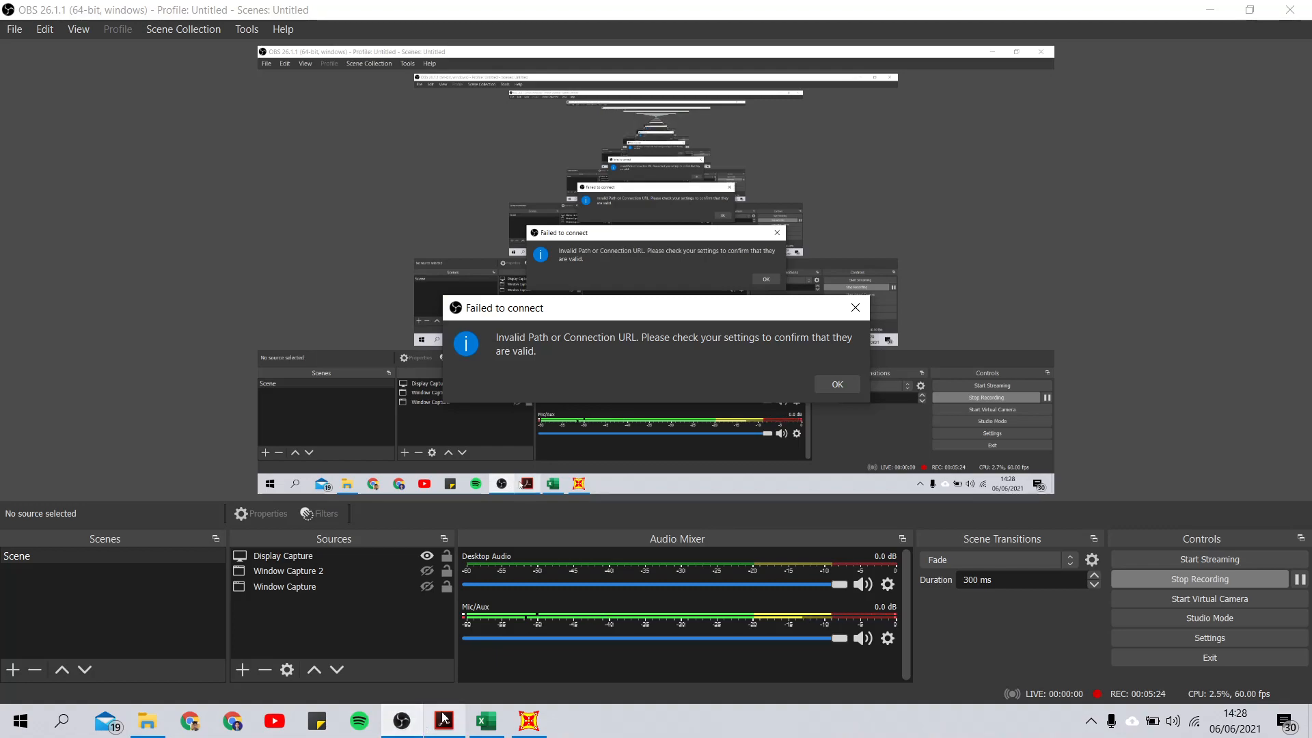
left_click(839, 386)
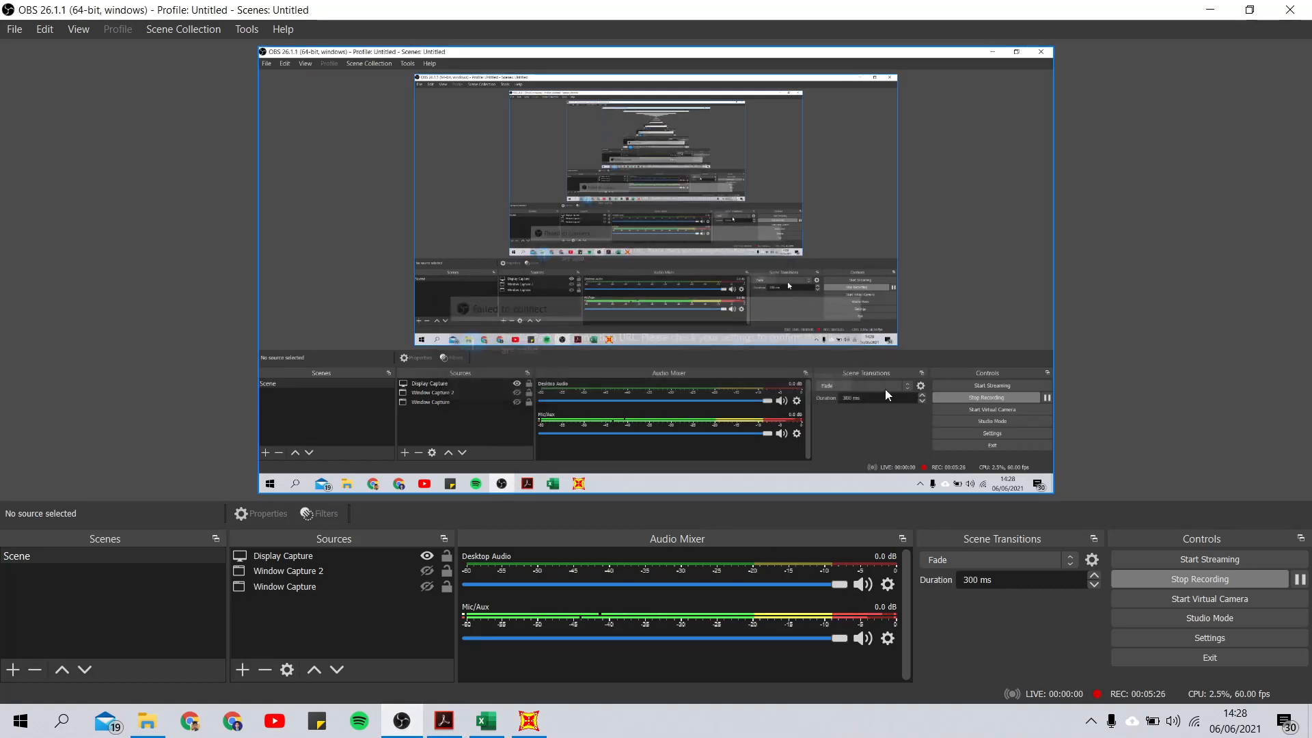
left_click(1209, 9)
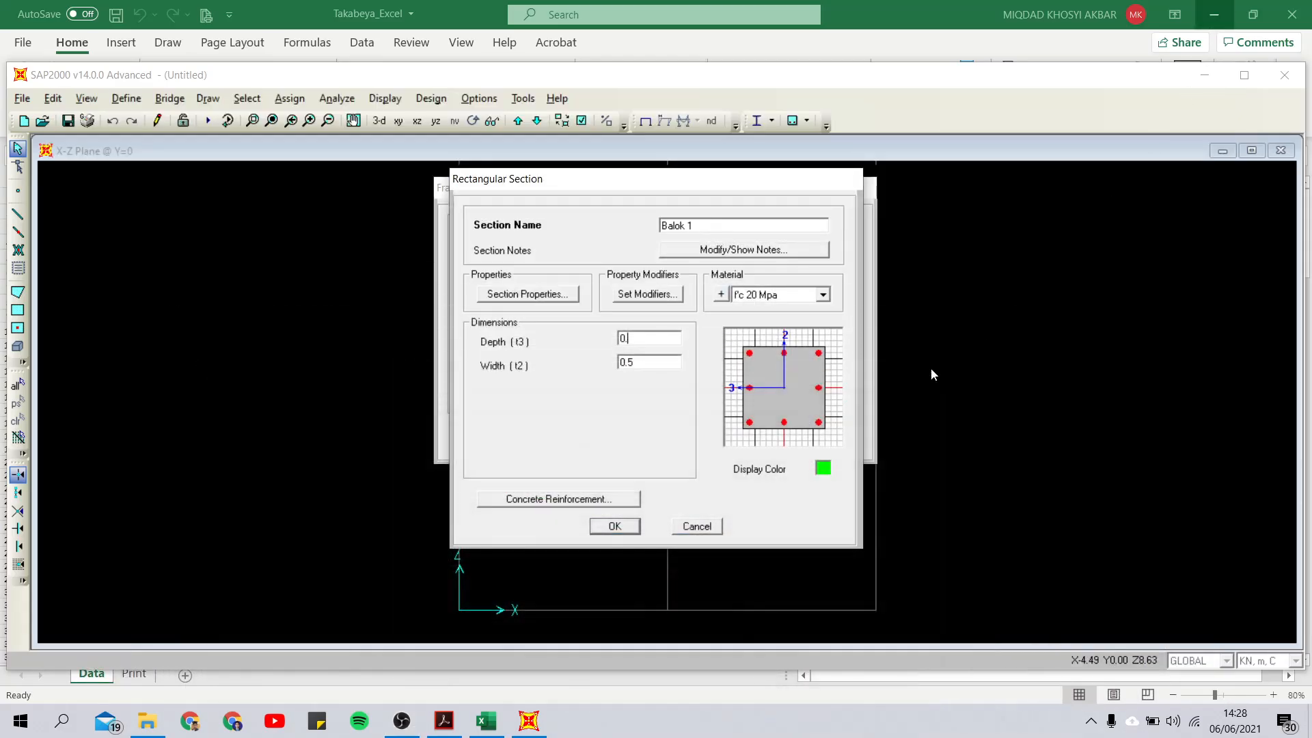
double_click(649, 356)
type("0.25")
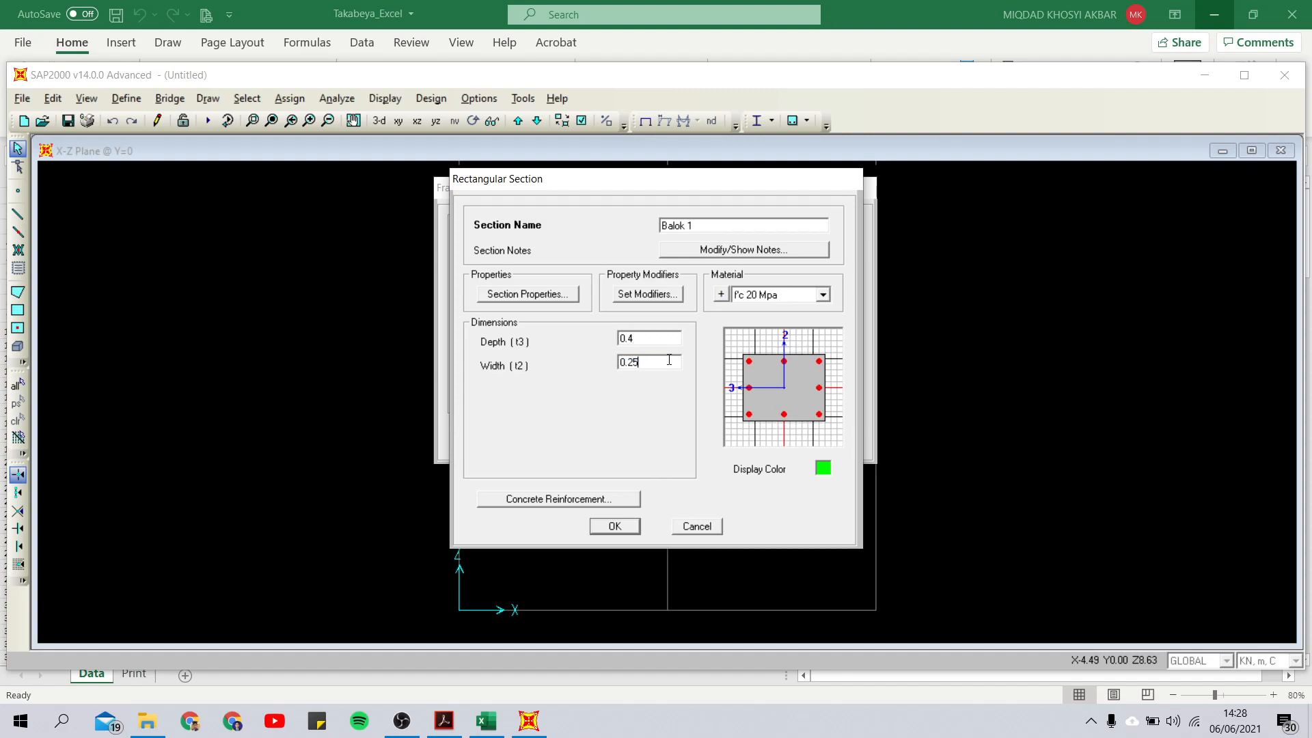
key("Return")
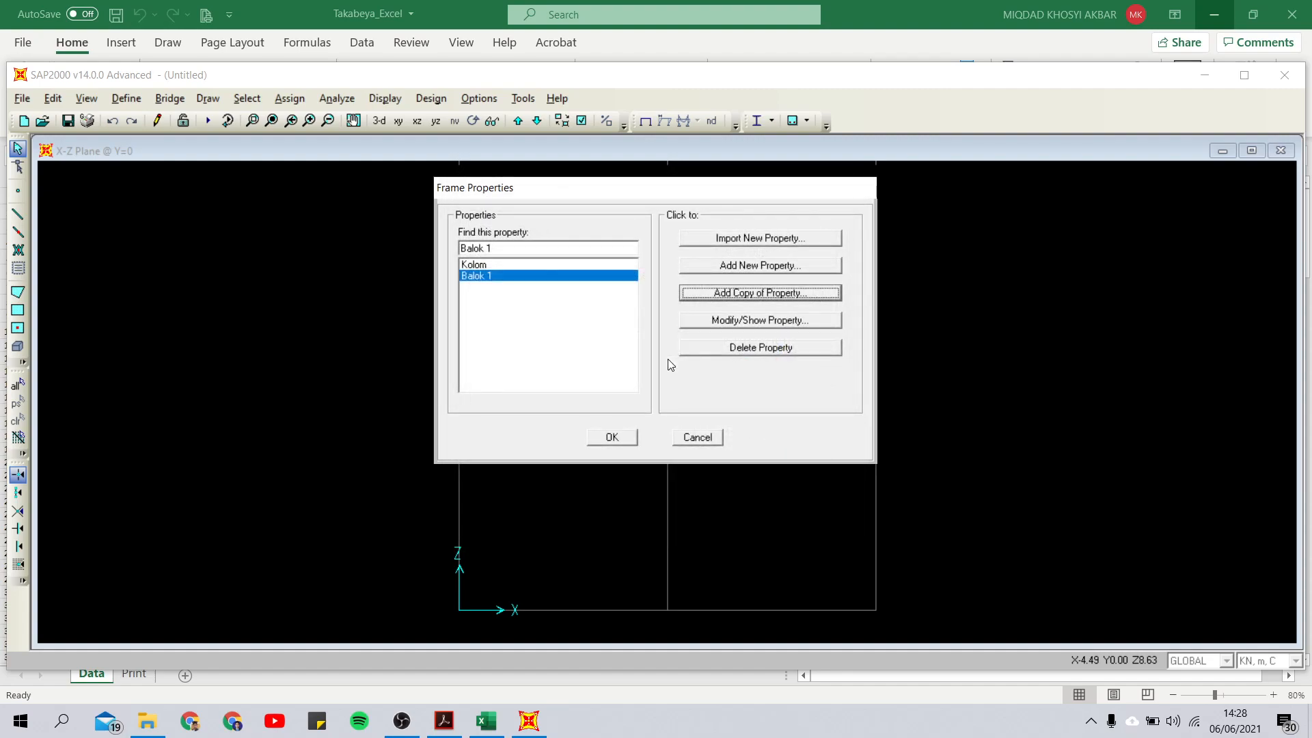
left_click(739, 320)
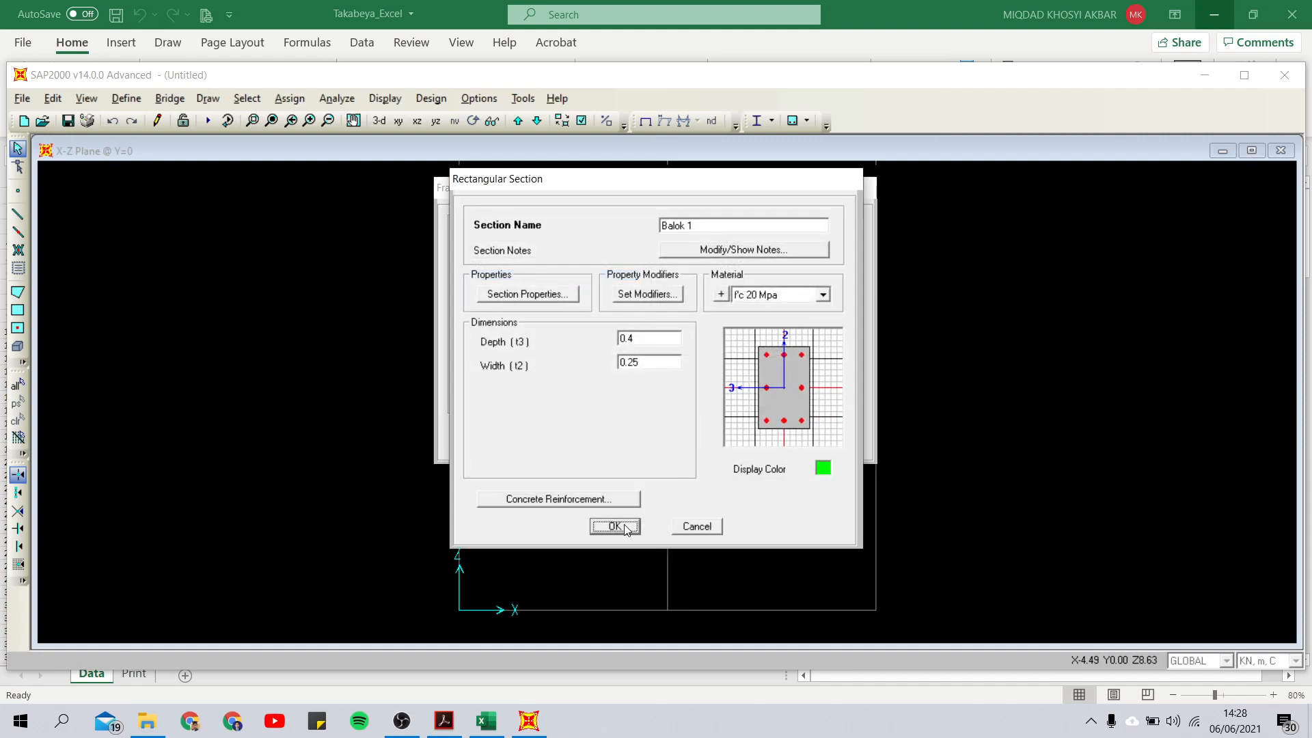
left_click(614, 528)
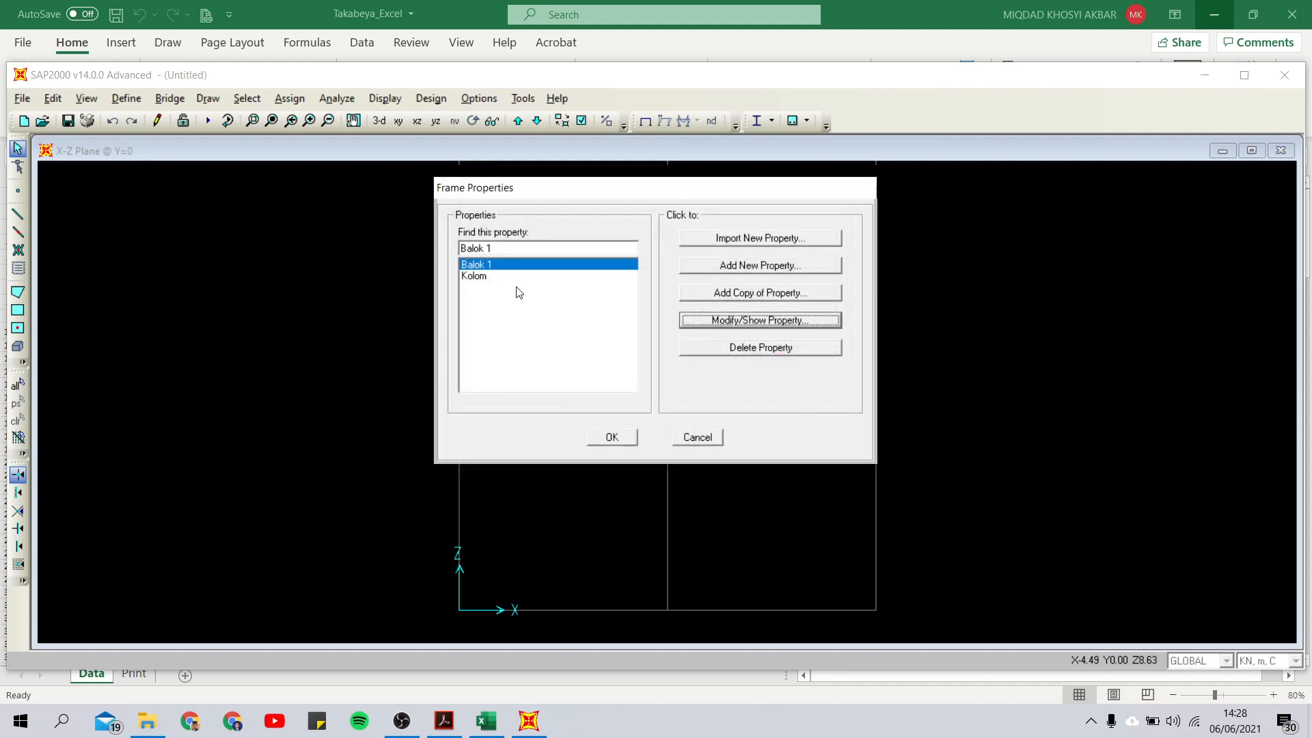
Make a copy of the Balok 1 frame section and name it Balok 2
left_click(767, 294)
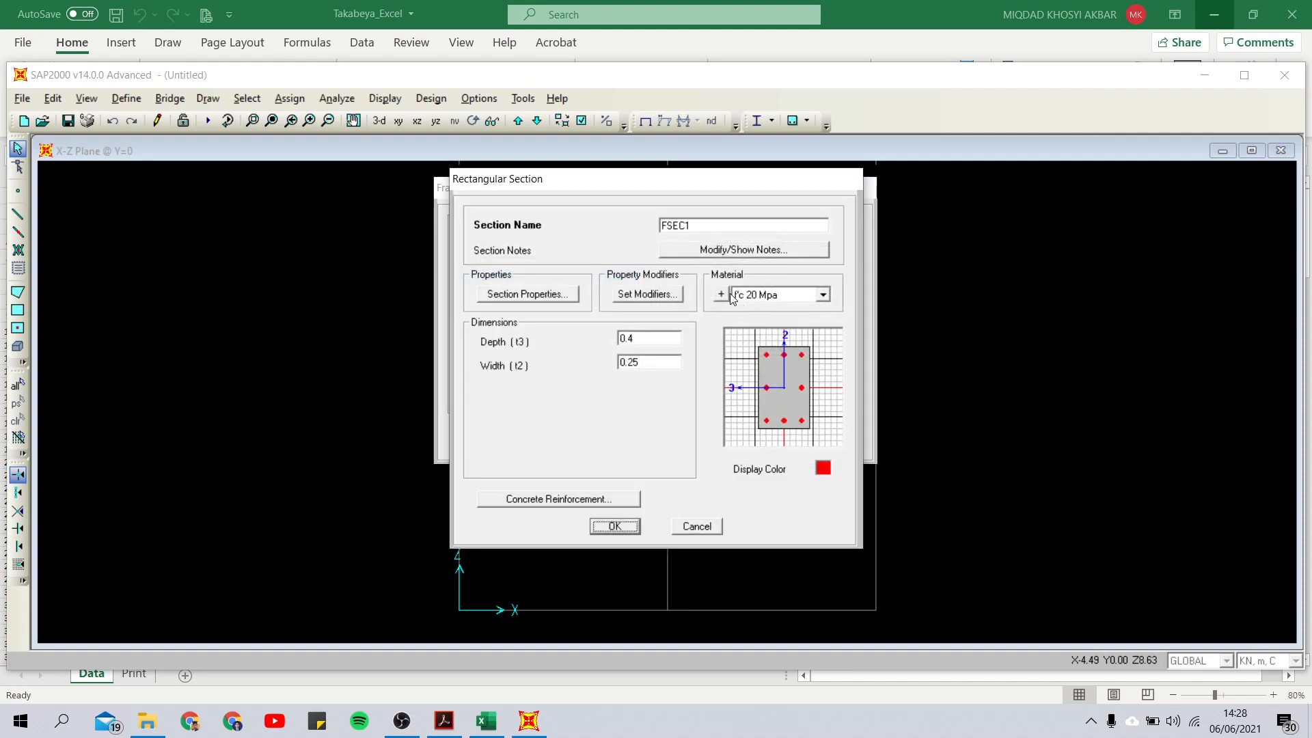
double_click(702, 224)
type("Balok 2")
Set Balok 2's depth to 0.35 m and width to 0.2 m from the top beam size in the PDF, and save the frame sections
double_click(649, 333)
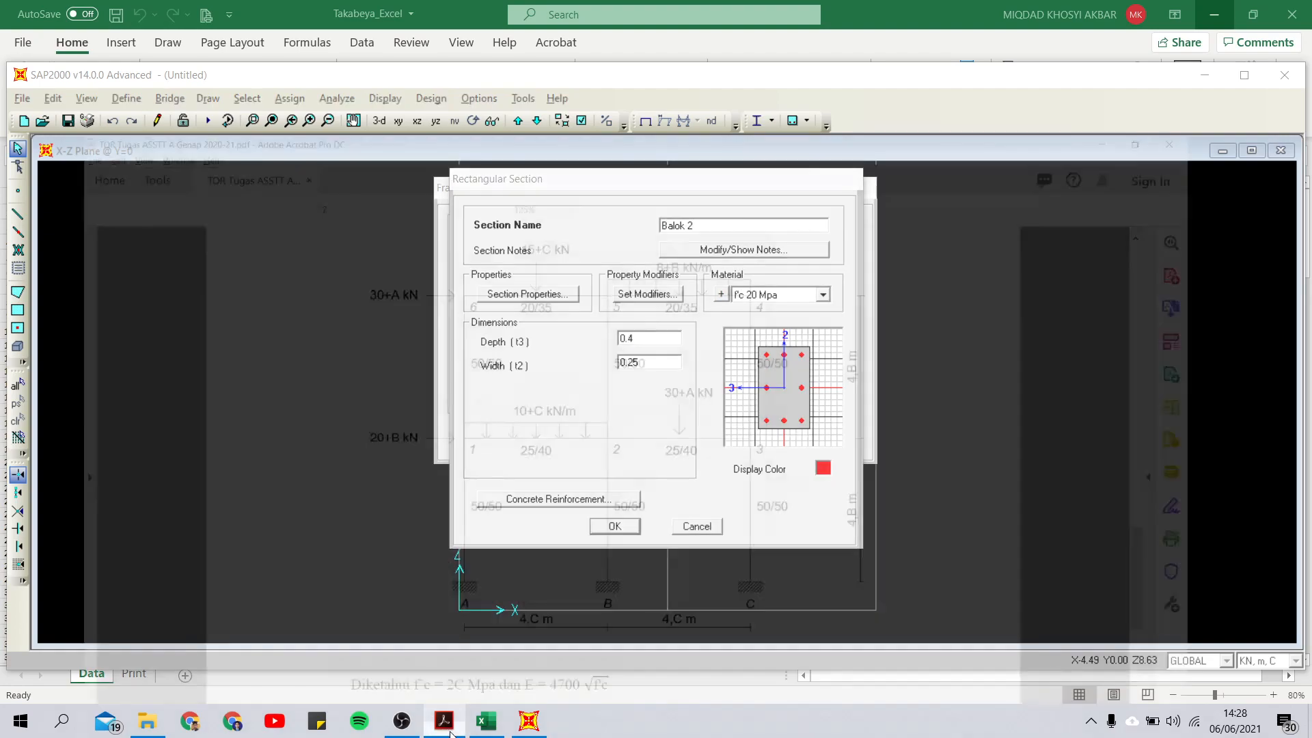
left_click(449, 730)
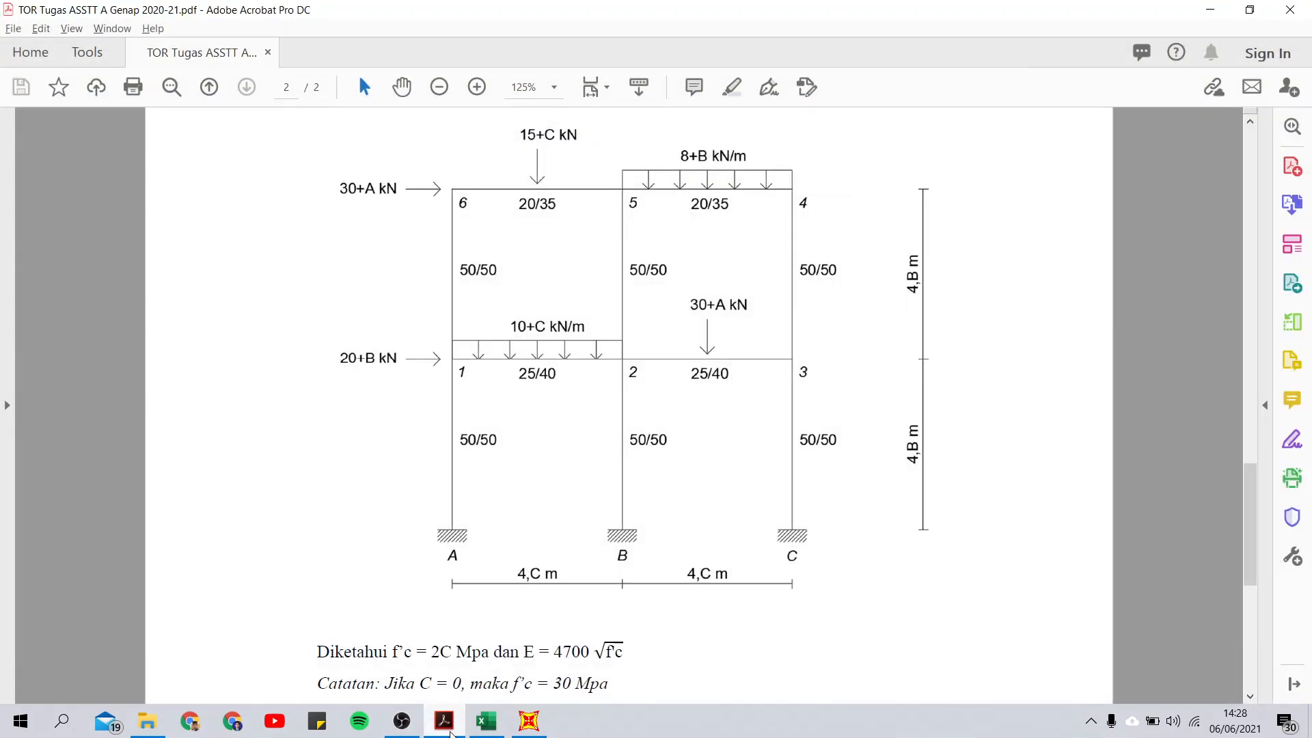
left_click(528, 721)
type("0.35")
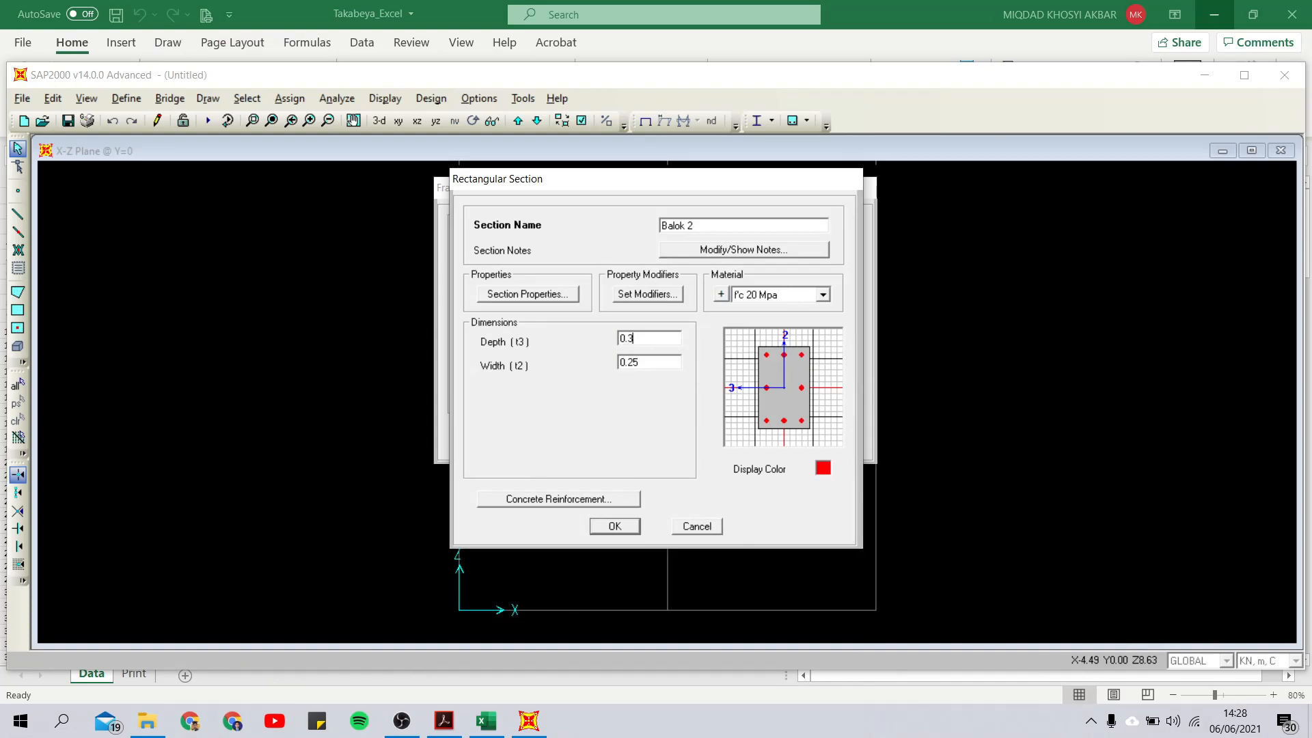
double_click(675, 360)
type("0.2")
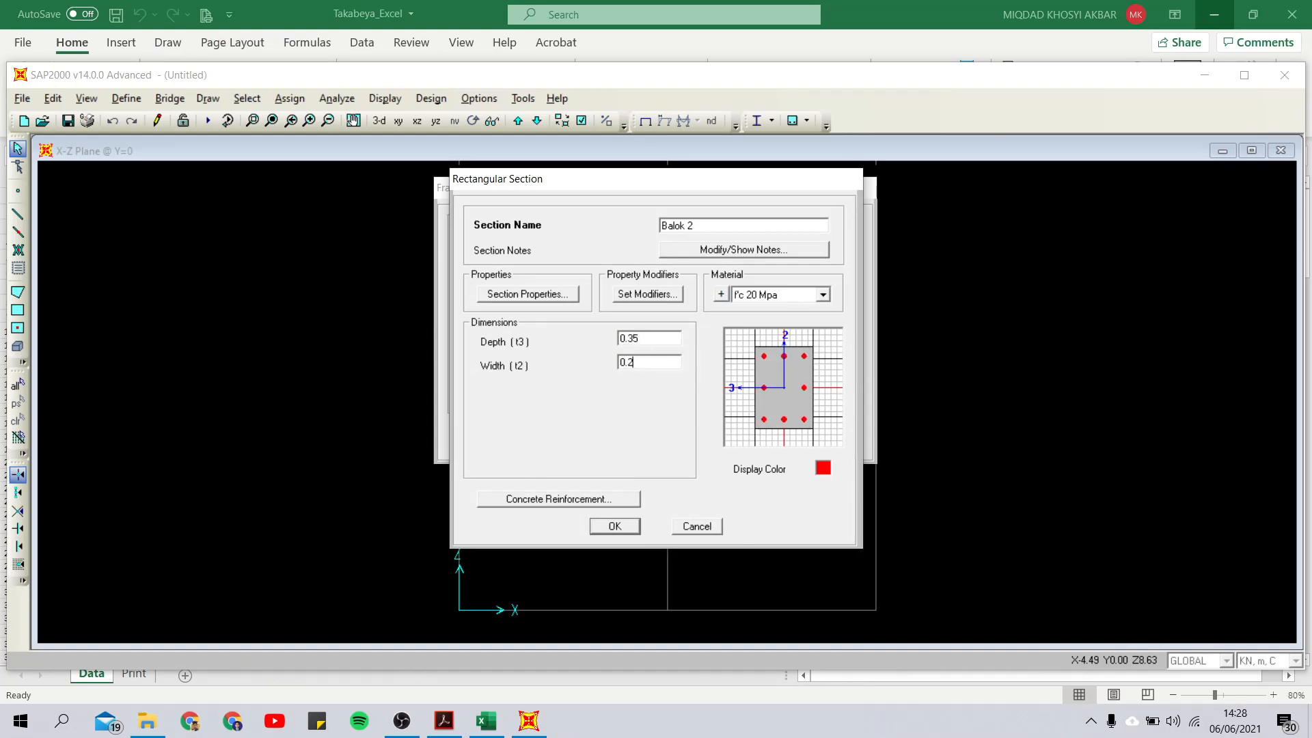
left_click(624, 525)
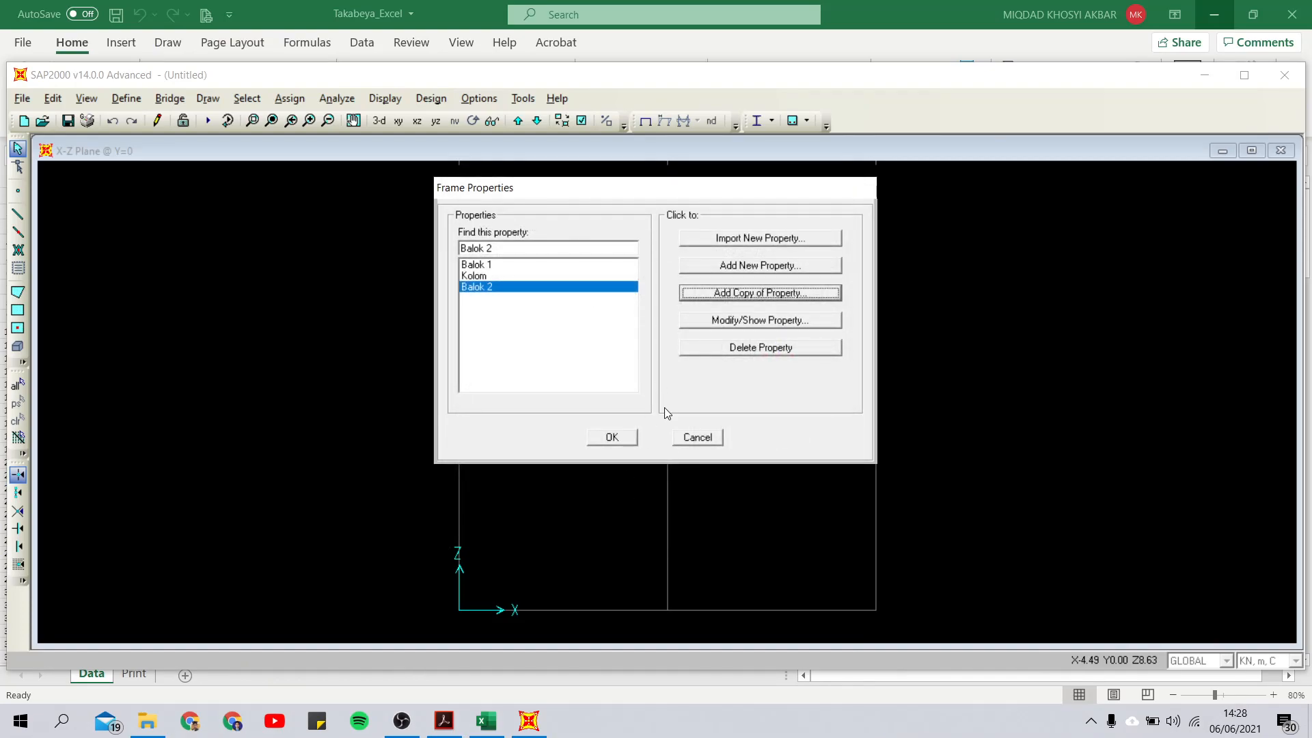
left_click(628, 436)
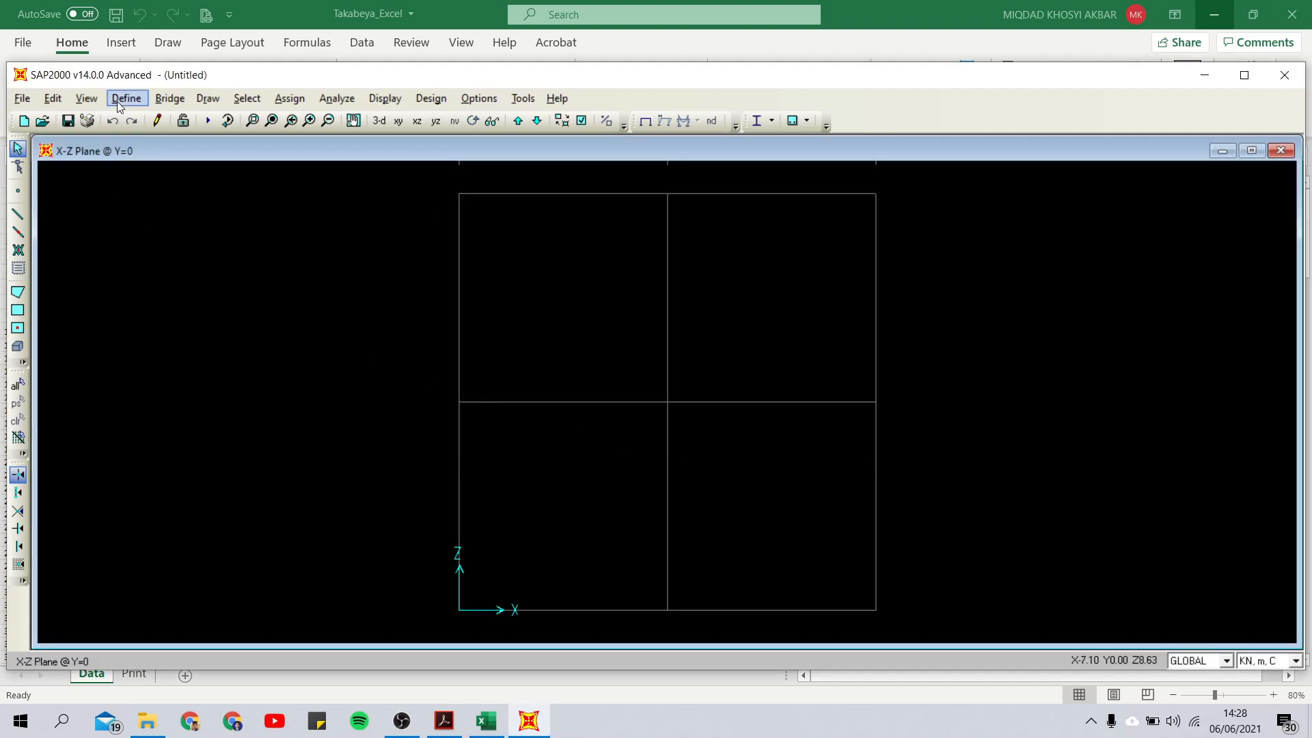
Review the list of defined frame sections and close it
left_click(125, 98)
mouse_move(140, 142)
left_click(342, 141)
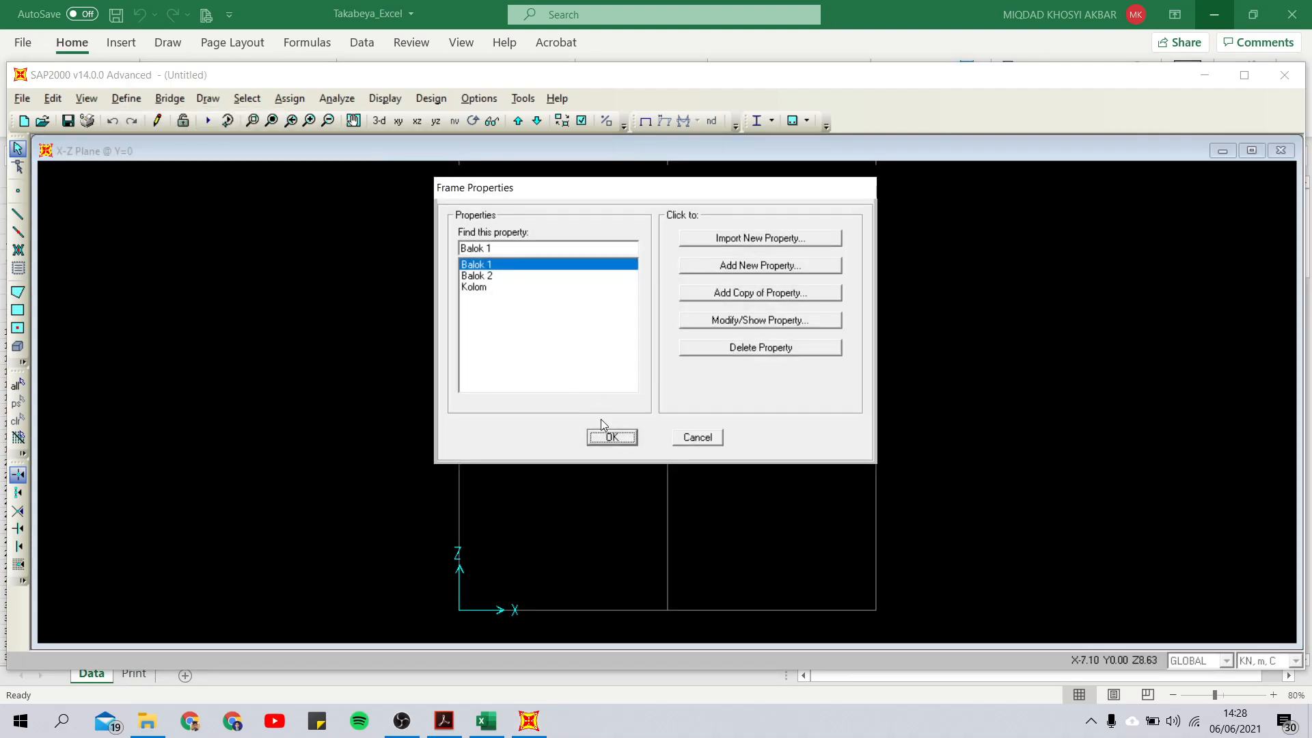
left_click(613, 437)
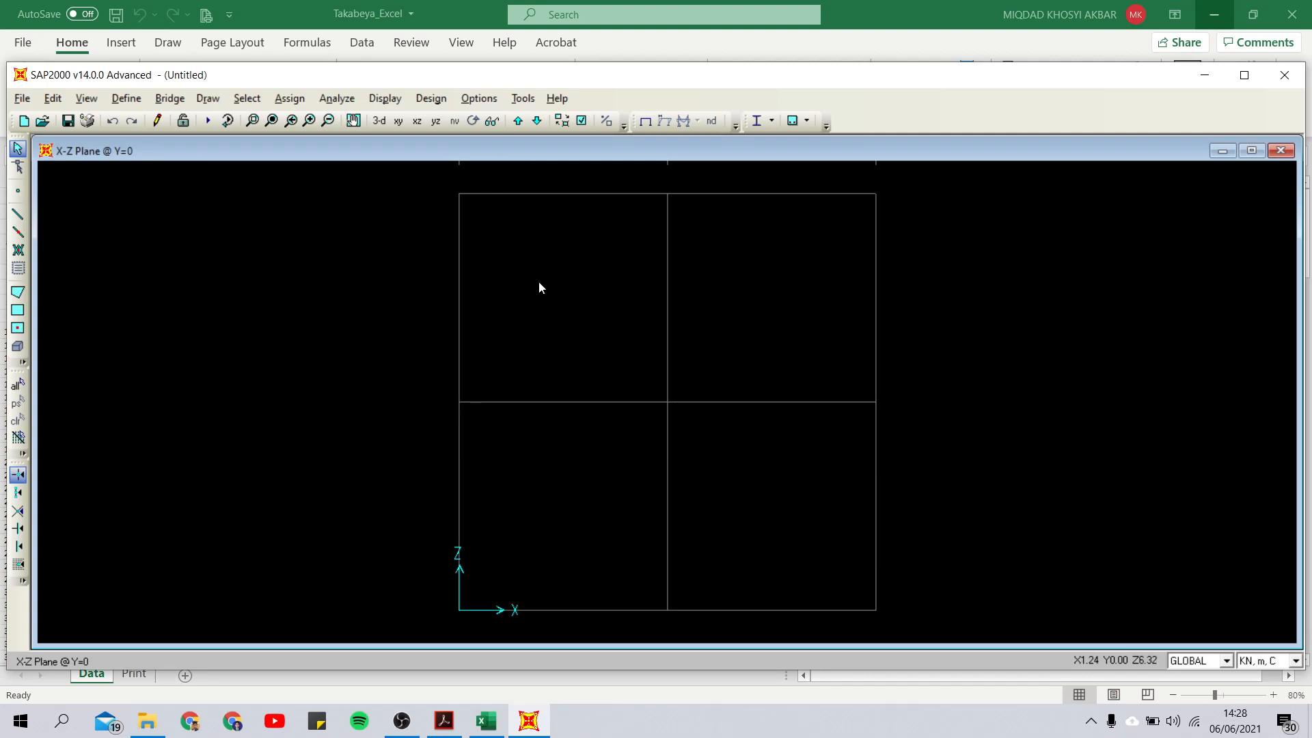
Draw the left column over both storeys along the X = 0 grid line as straight frame members with section Kolom
left_click_drag(693, 276, 664, 281)
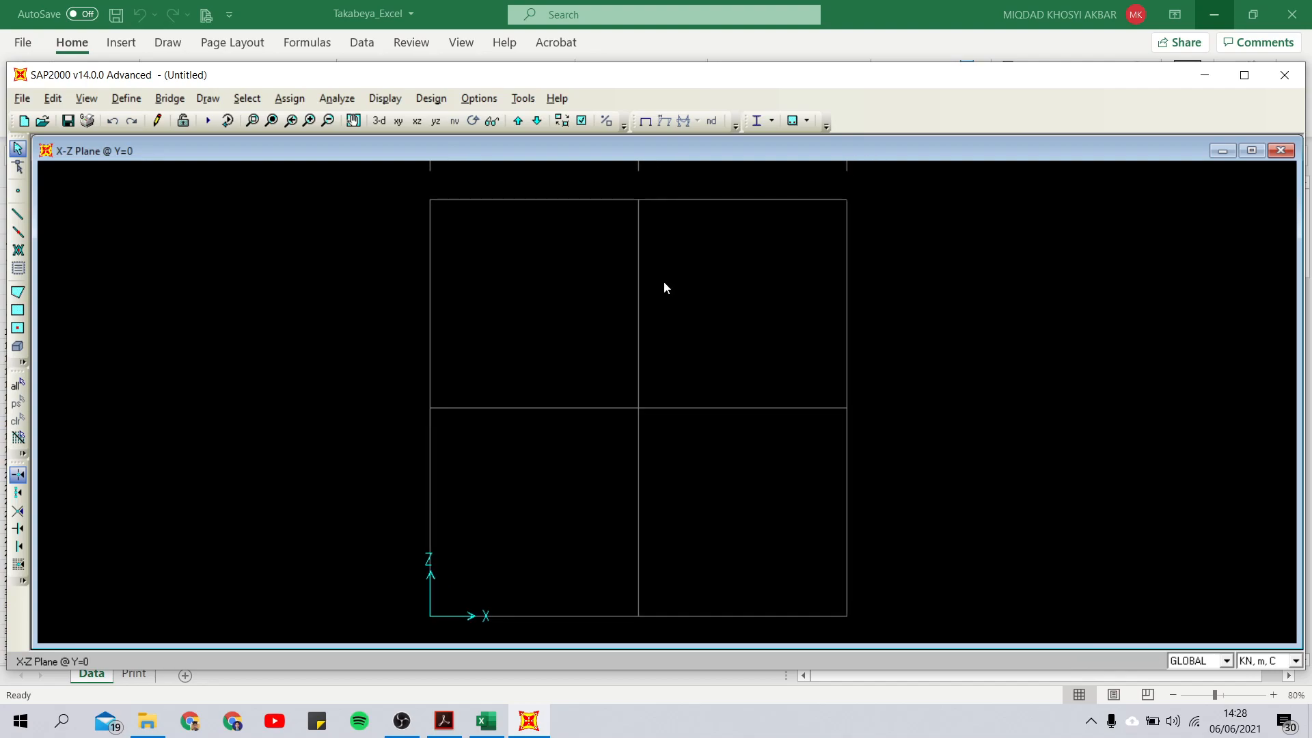
left_click(19, 216)
left_click(717, 349)
left_click(717, 351)
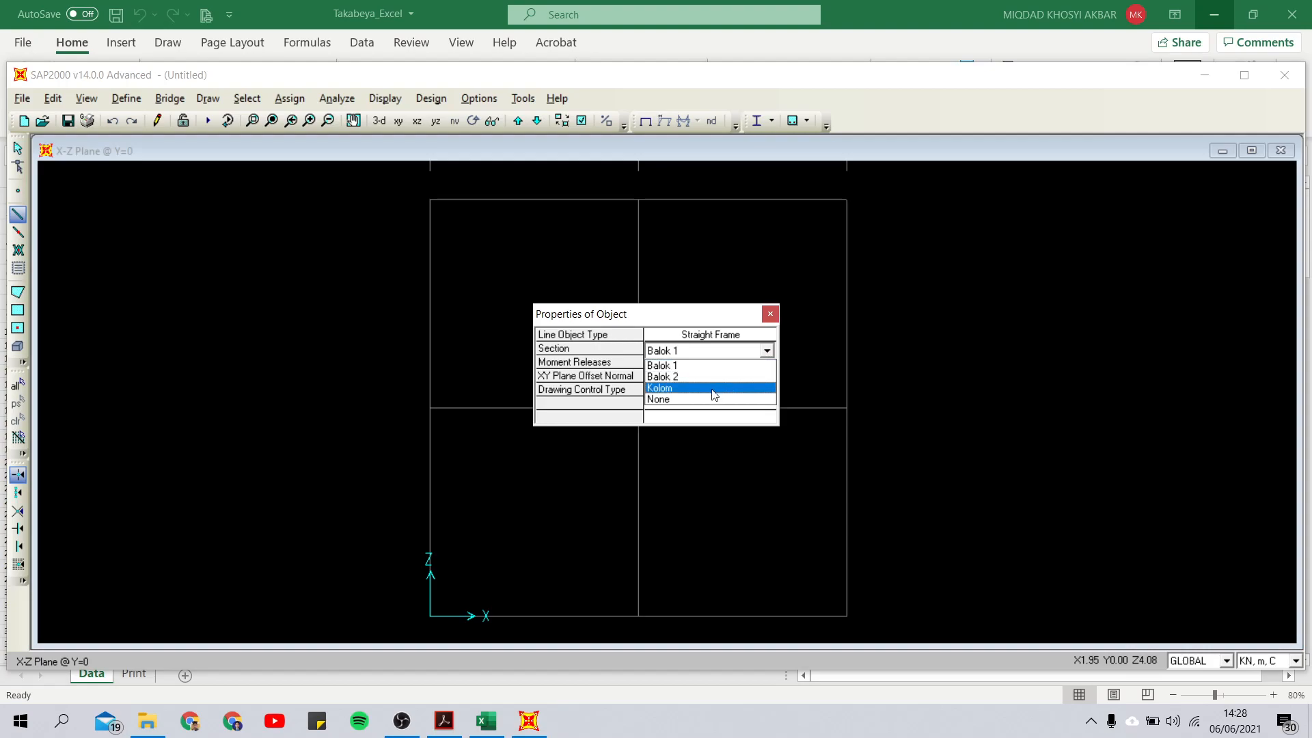
left_click(714, 388)
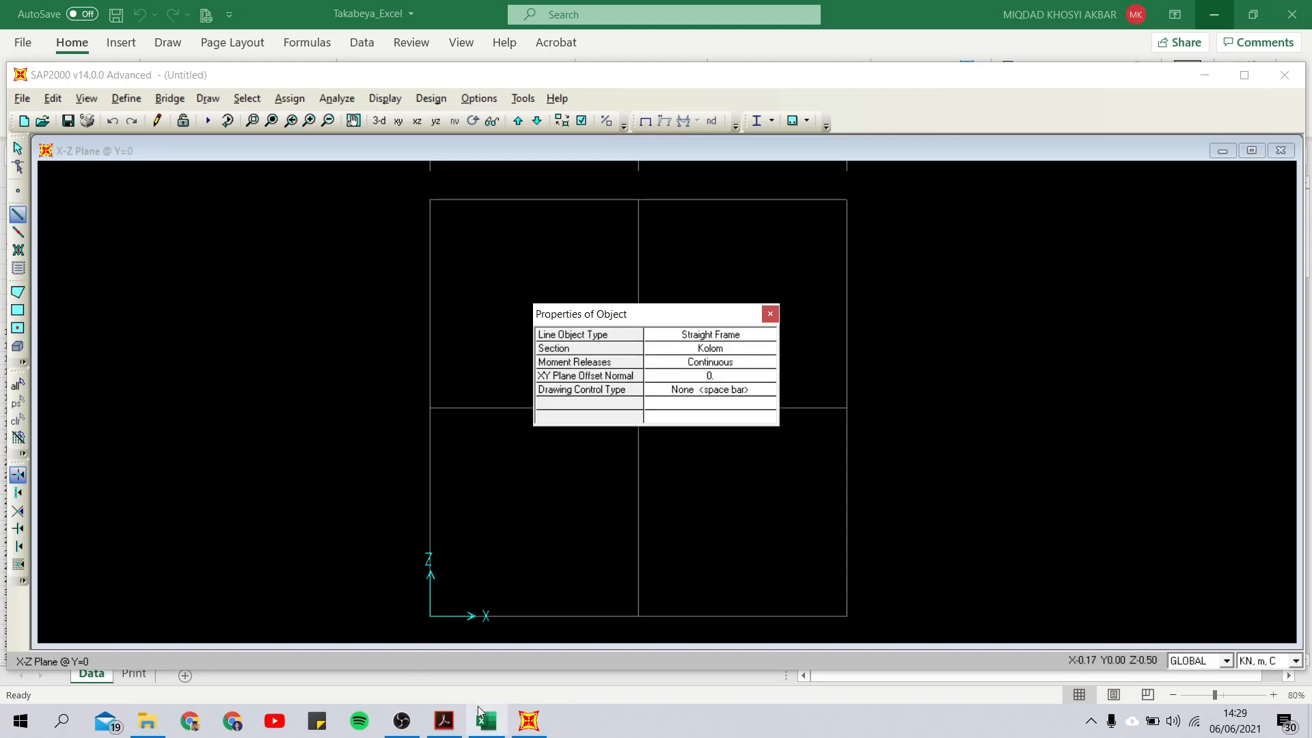
mouse_move(449, 719)
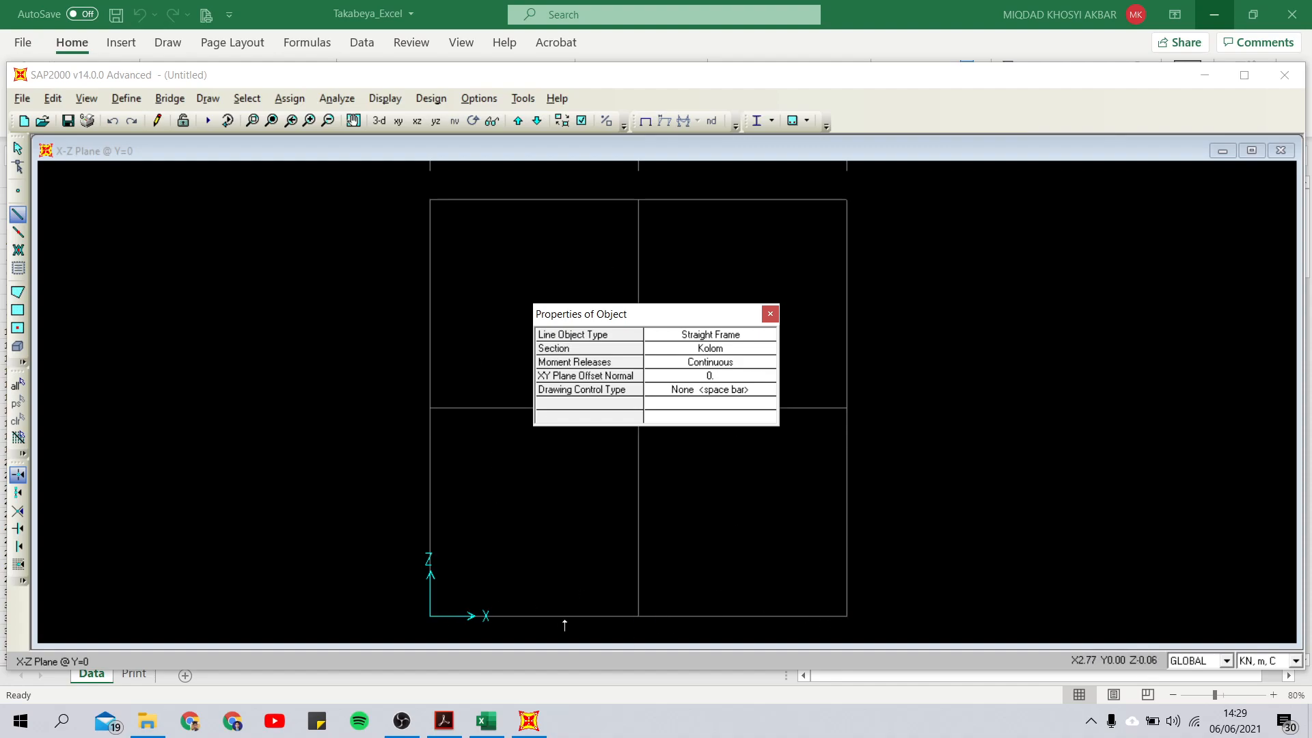
left_click(432, 614)
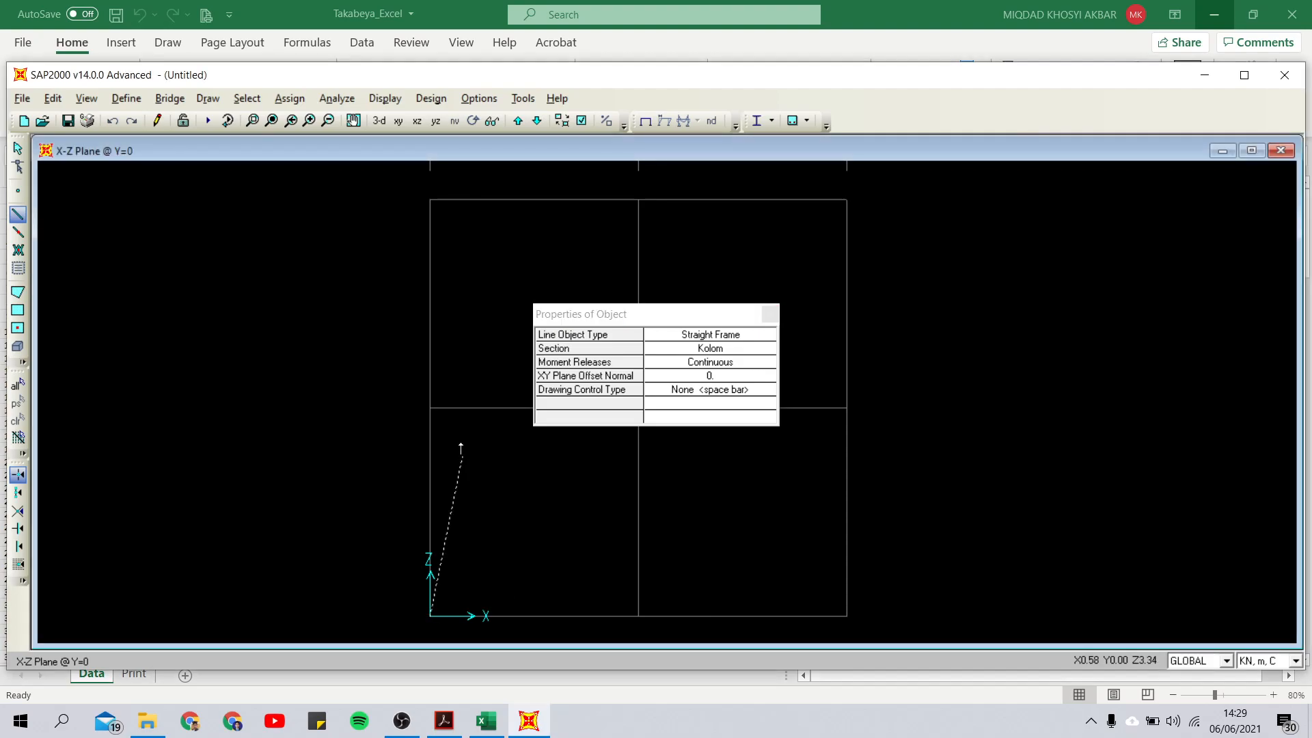
left_click(431, 408)
left_click(431, 201)
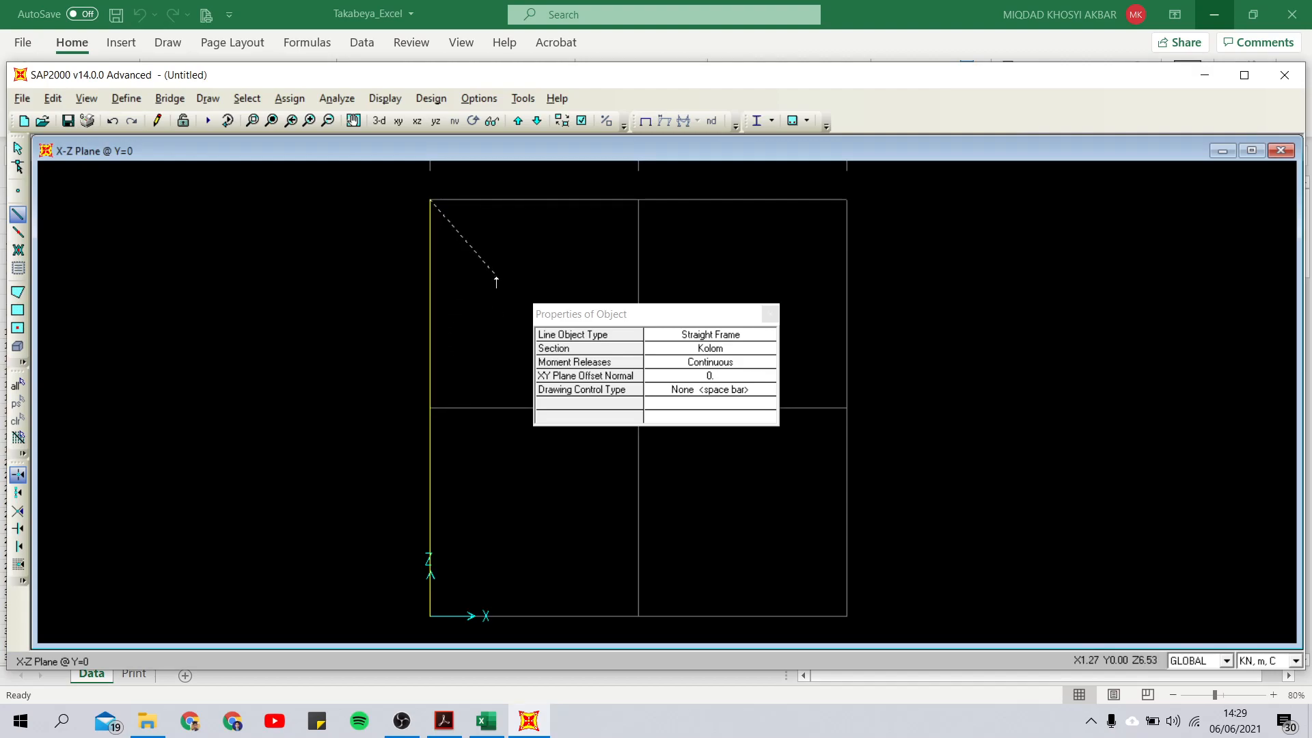
Draw the middle and right columns over both storeys along their grid lines with section Kolom
left_click_drag(658, 315, 1047, 279)
left_click(638, 616)
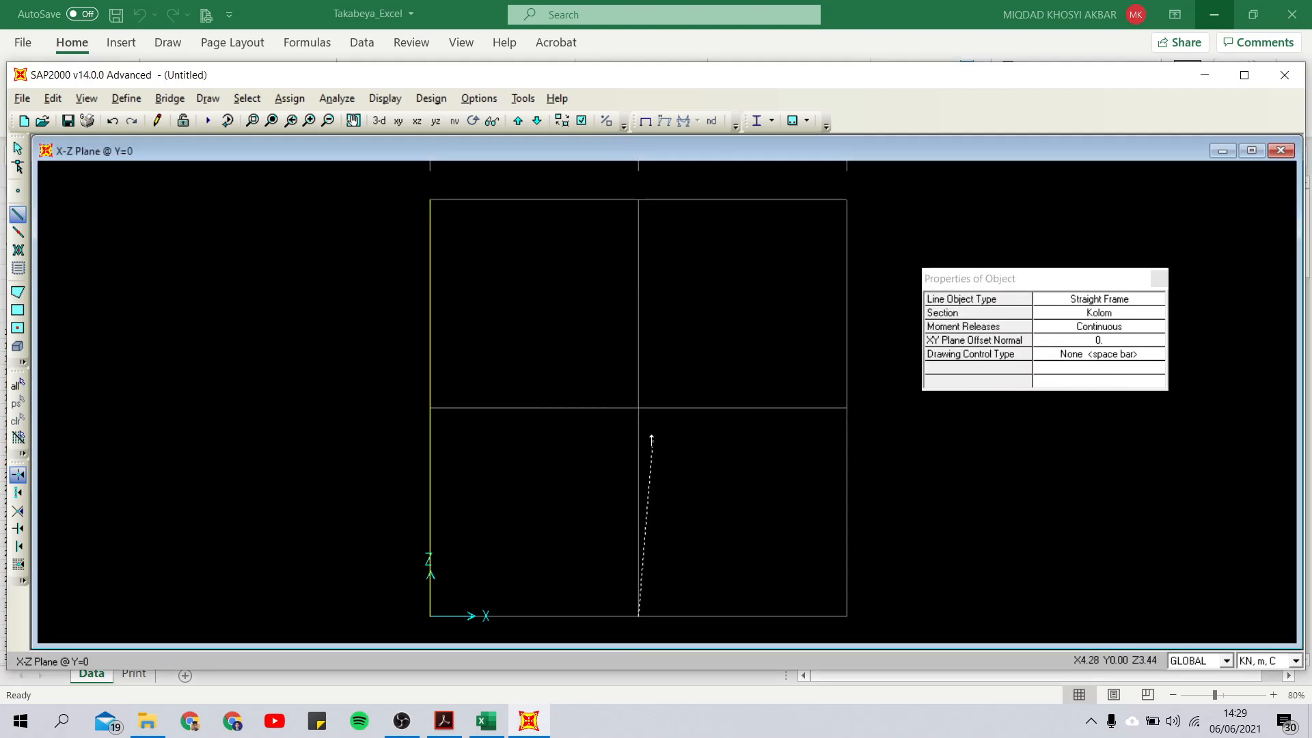
left_click(638, 408)
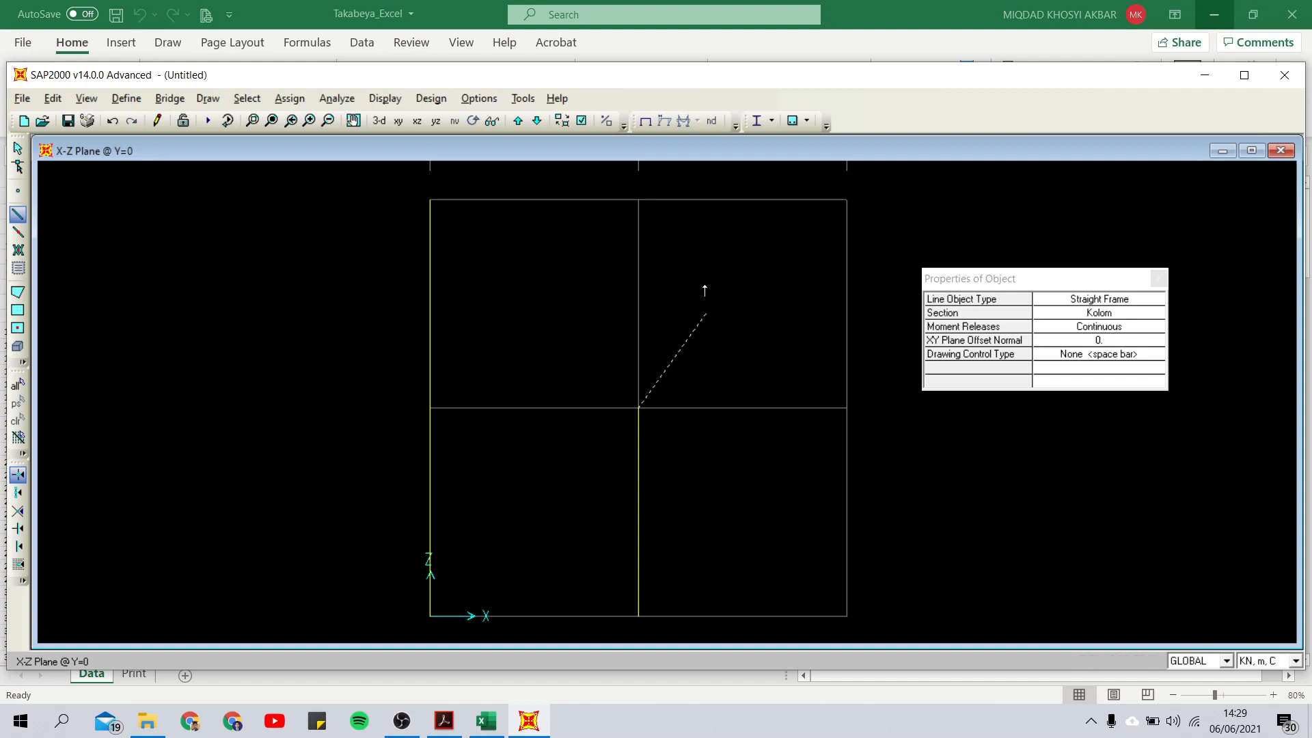
left_click(638, 199)
left_click(846, 408)
left_click(847, 200)
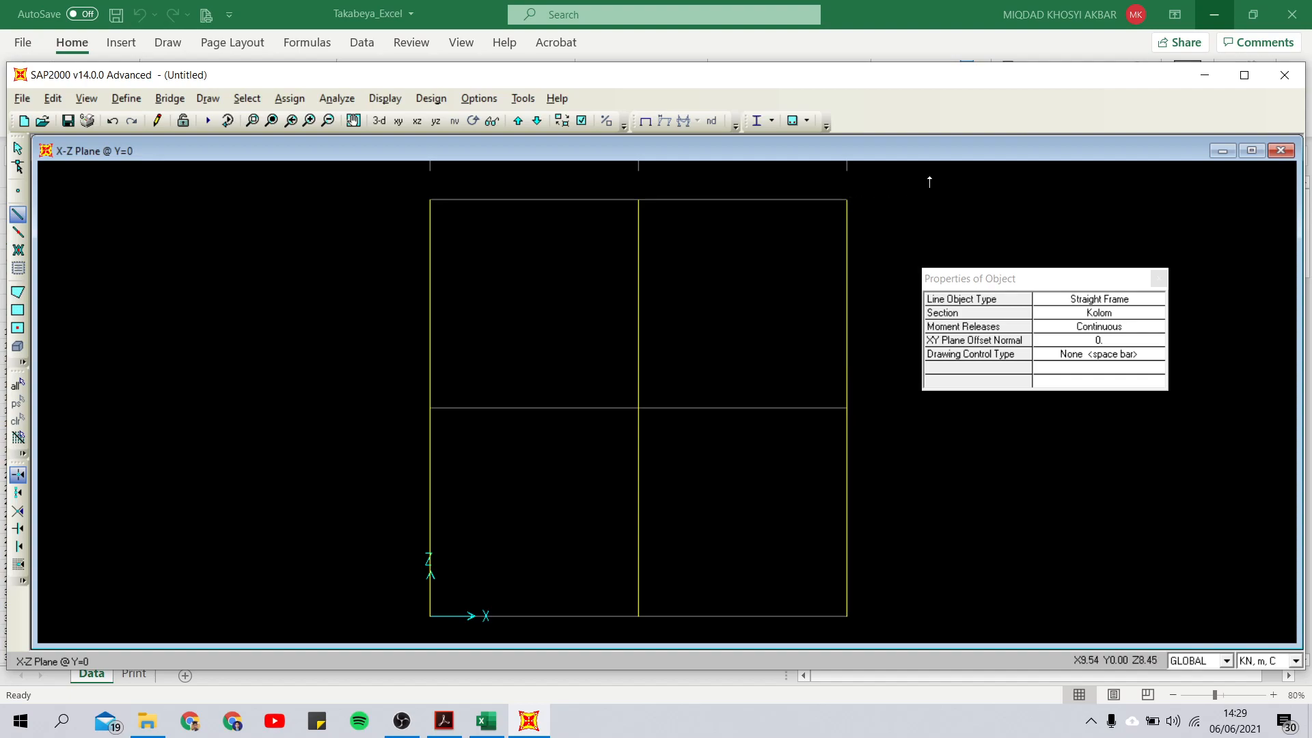
Draw the first-floor beams across both bays, from the left to the right column, with section Balok 1
left_click(1094, 313)
left_click(1104, 313)
left_click(1084, 334)
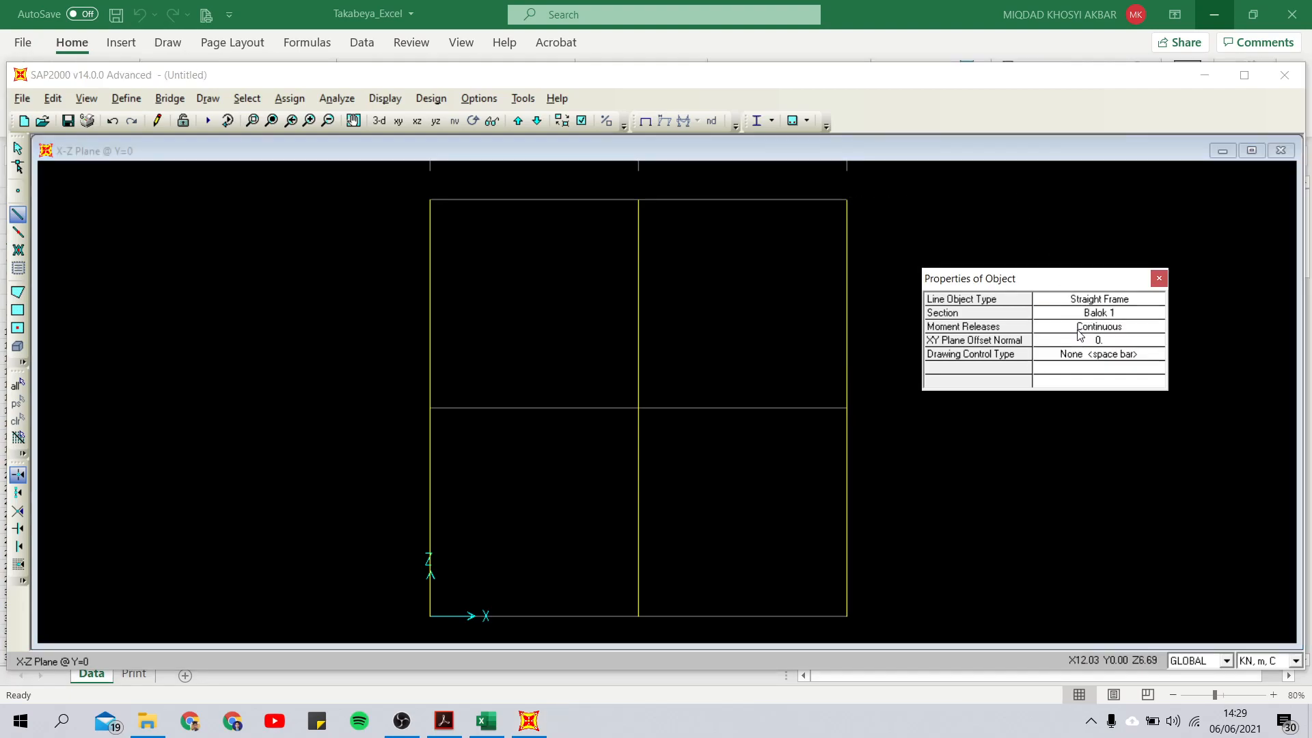
left_click(430, 407)
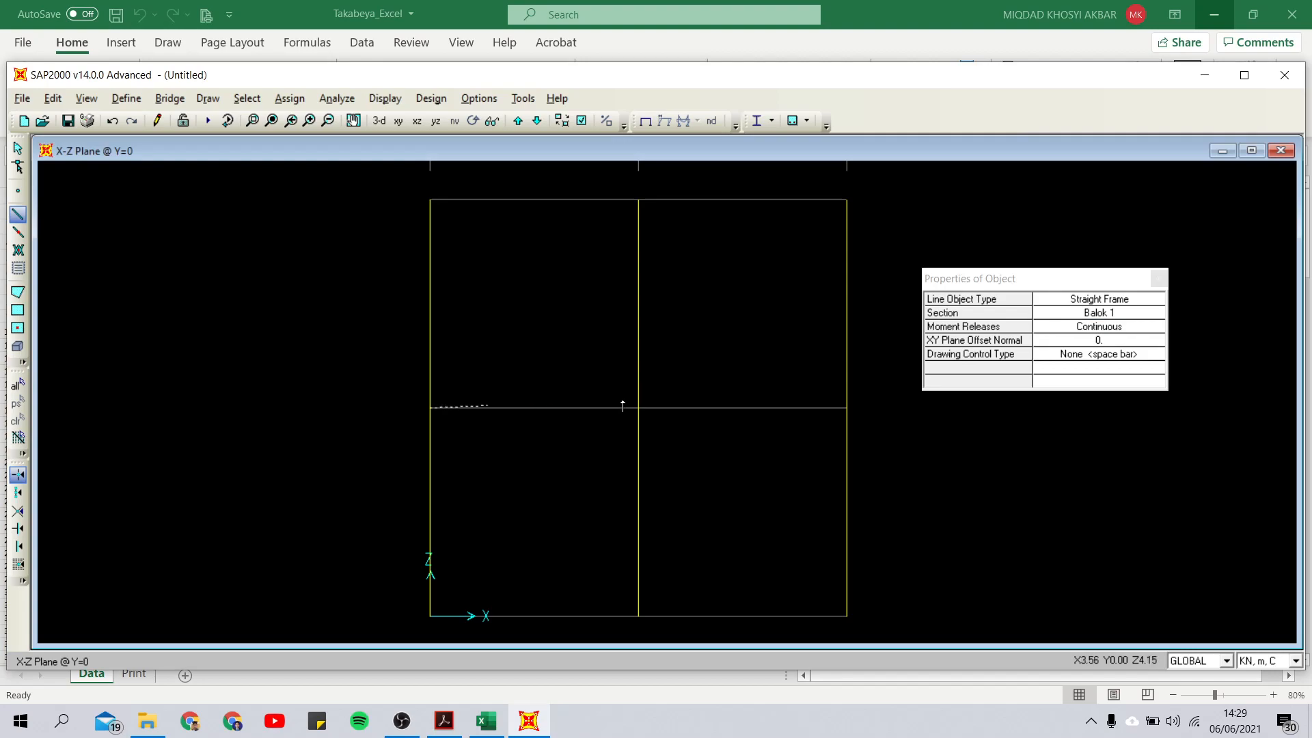
left_click(638, 408)
left_click(847, 408)
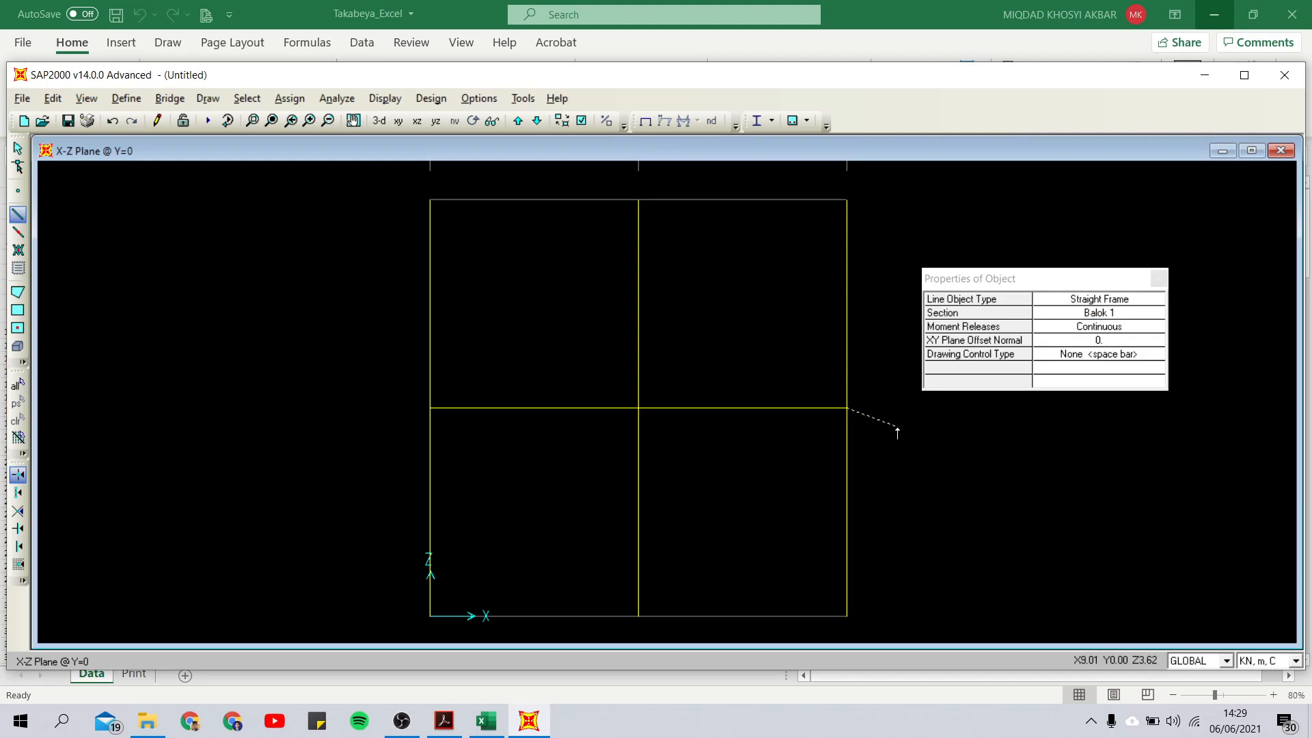
Draw the top-level beams across both bays with section Balok 2 and close the object properties
left_click(1096, 314)
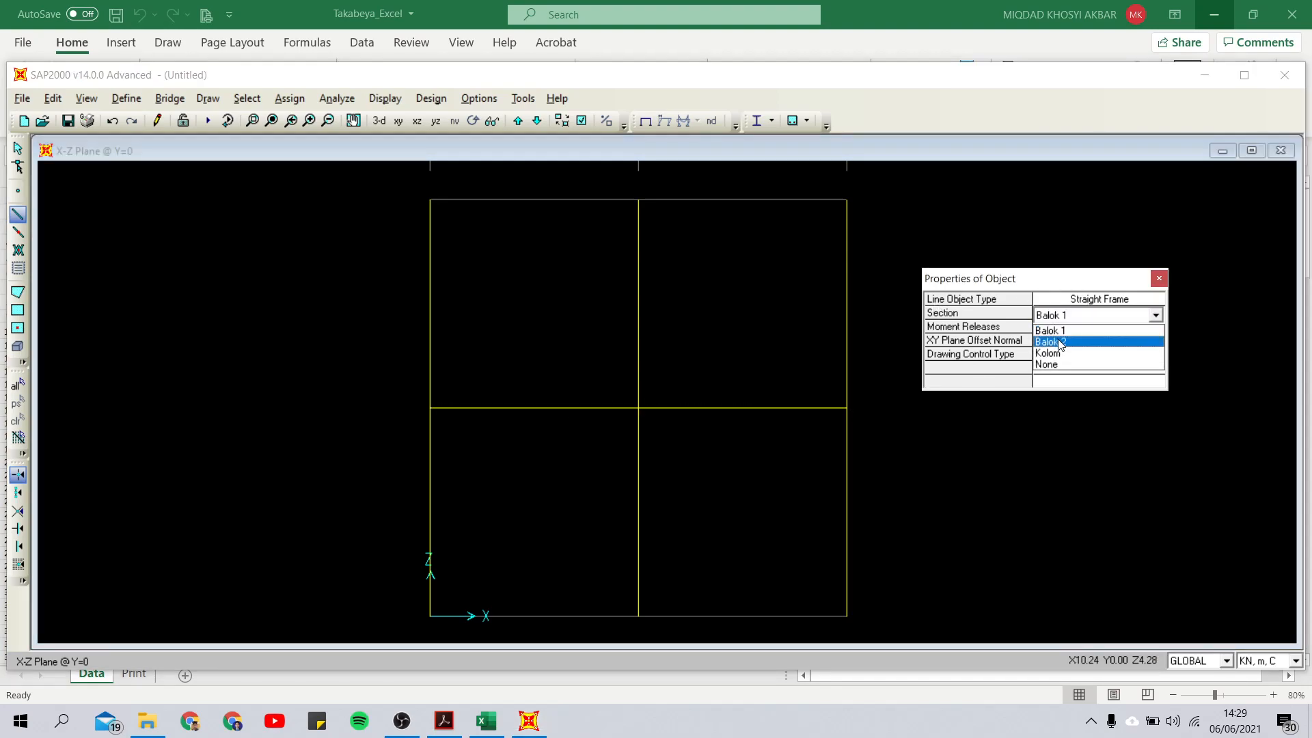
left_click(1066, 339)
left_click(430, 200)
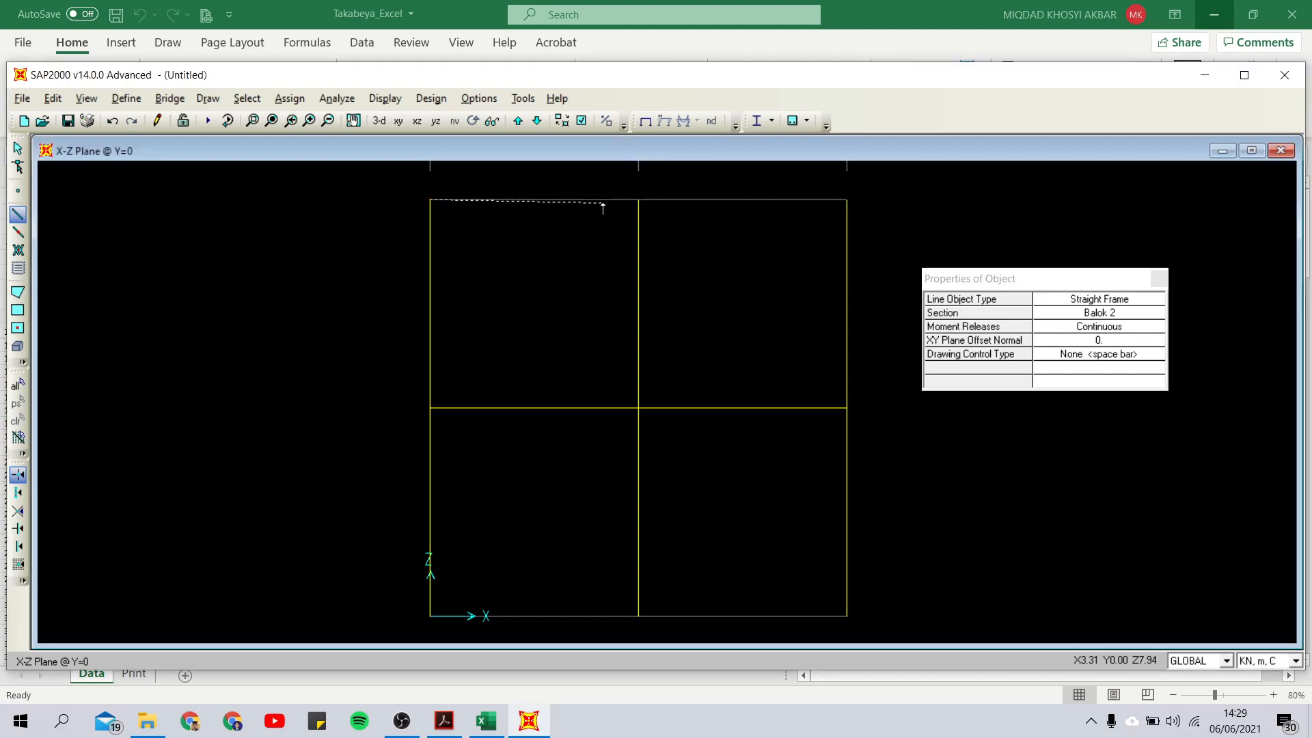
left_click(639, 200)
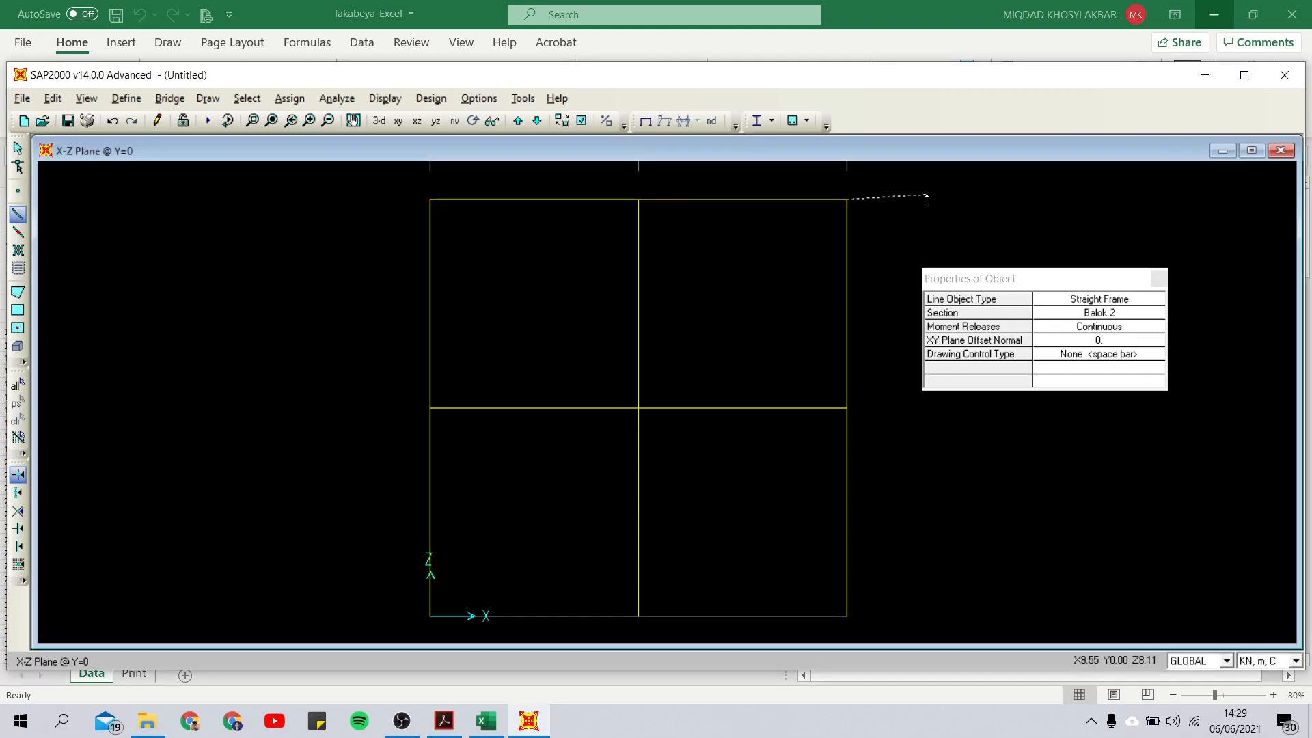
left_click(1158, 279)
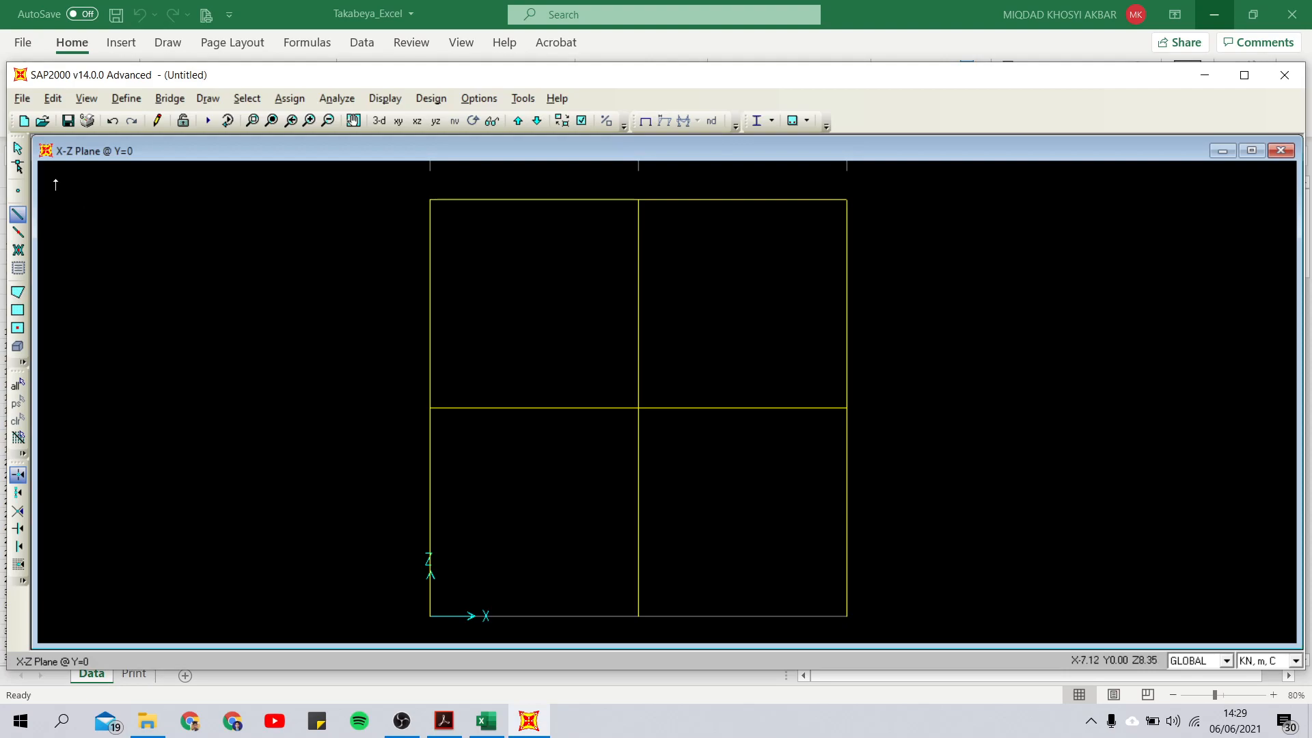
Assign fixed restraints to the three joints at the column bases
left_click(20, 147)
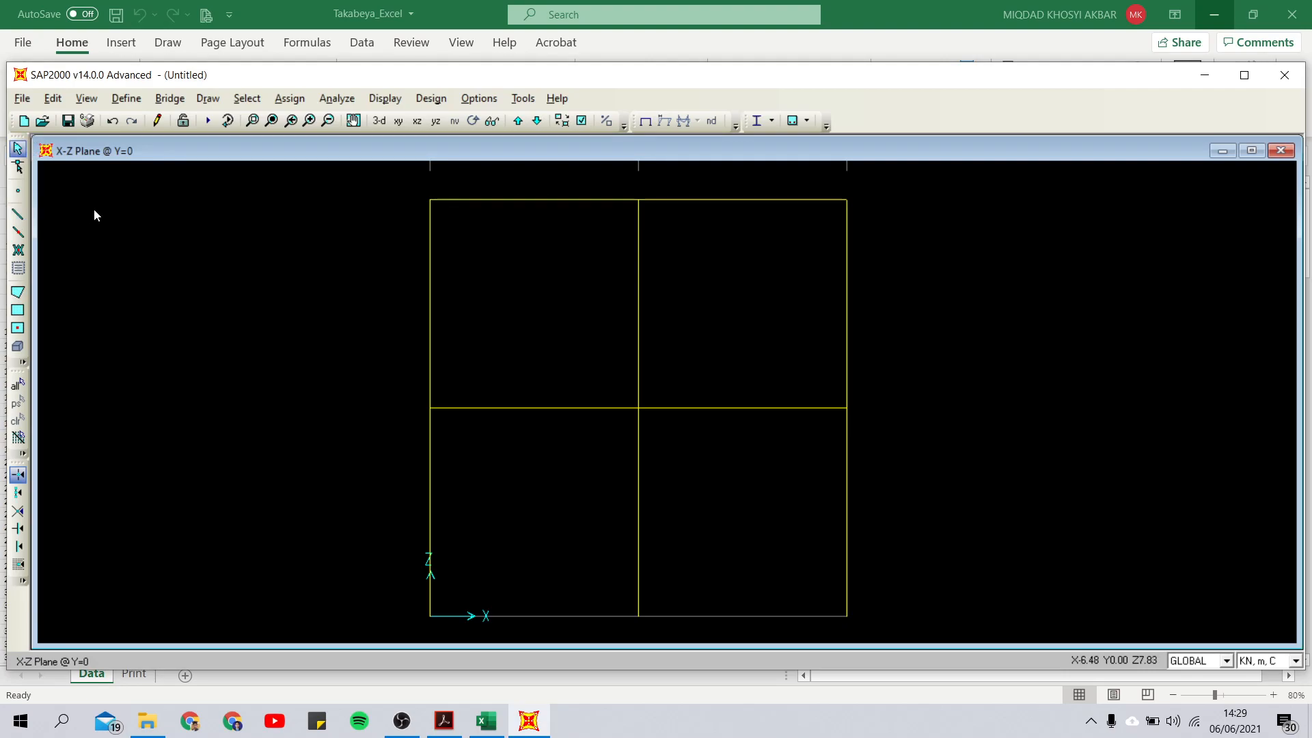
left_click(431, 616)
left_click(637, 613)
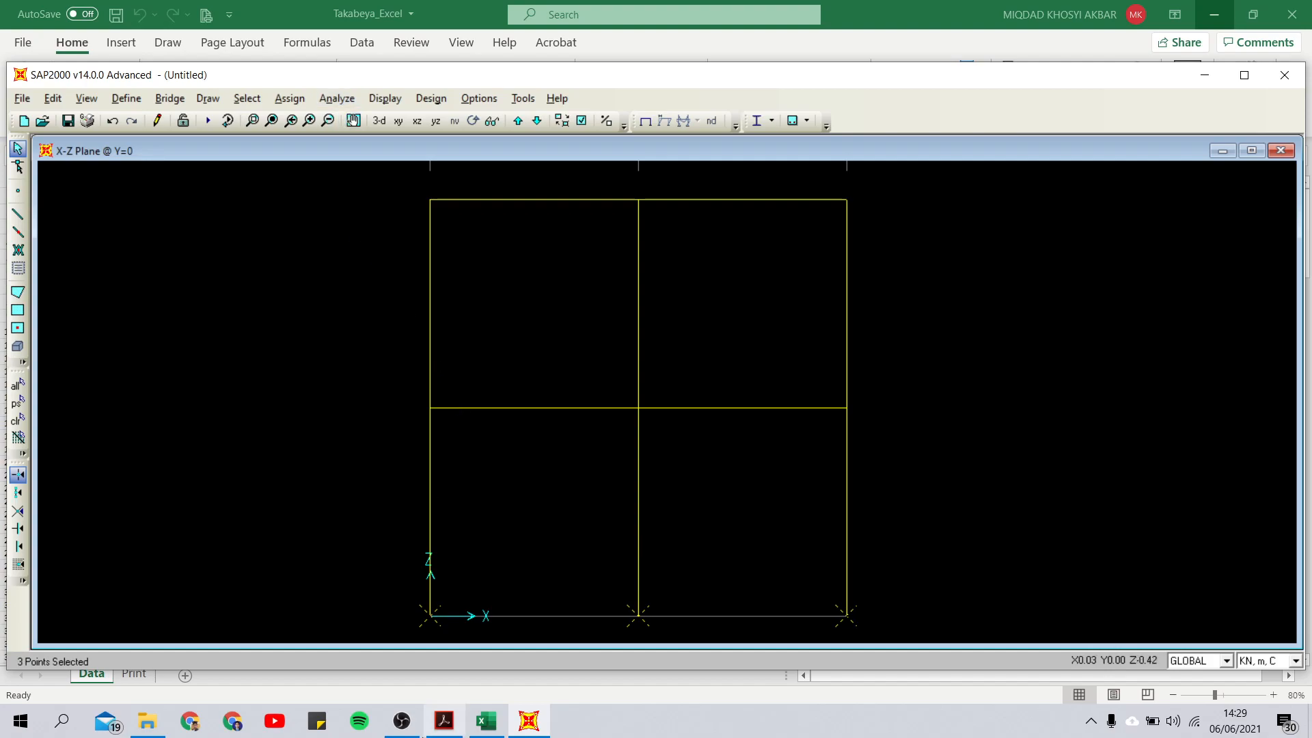
left_click(445, 723)
left_click(444, 724)
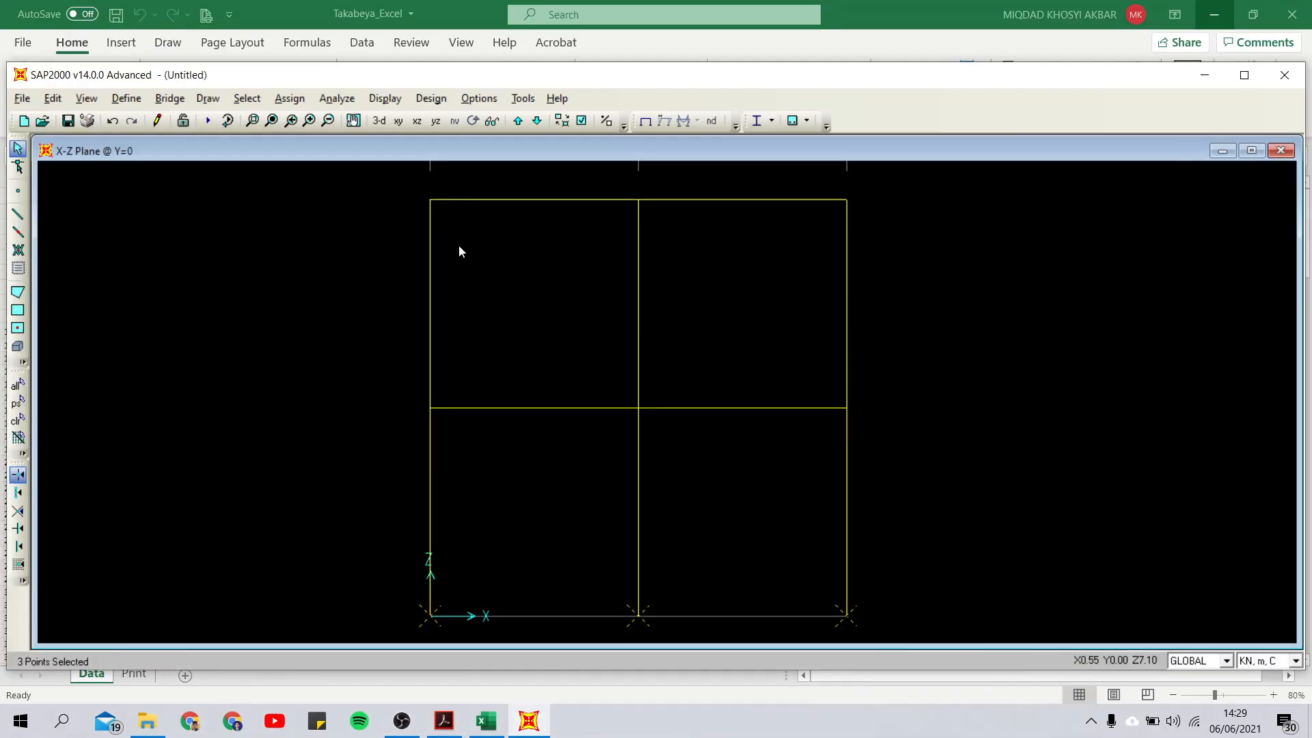
left_click(287, 100)
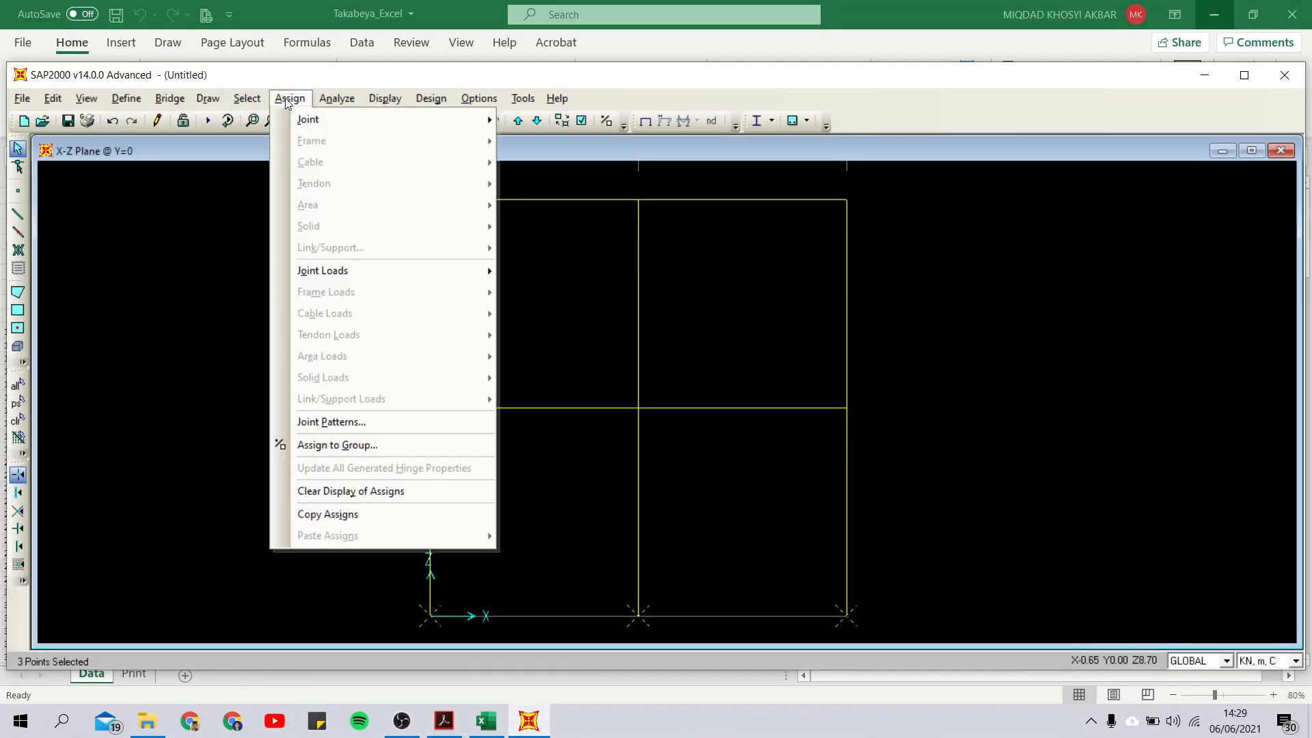
left_click(287, 99)
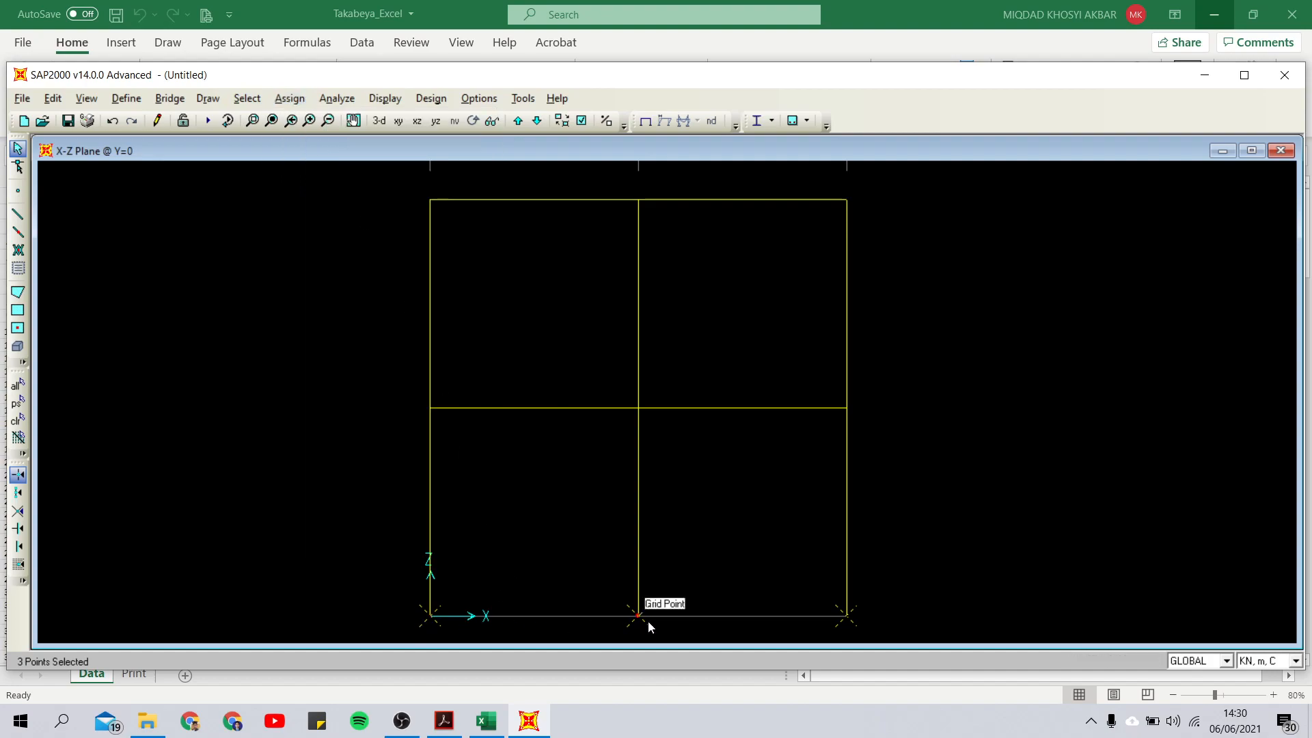
left_click(290, 99)
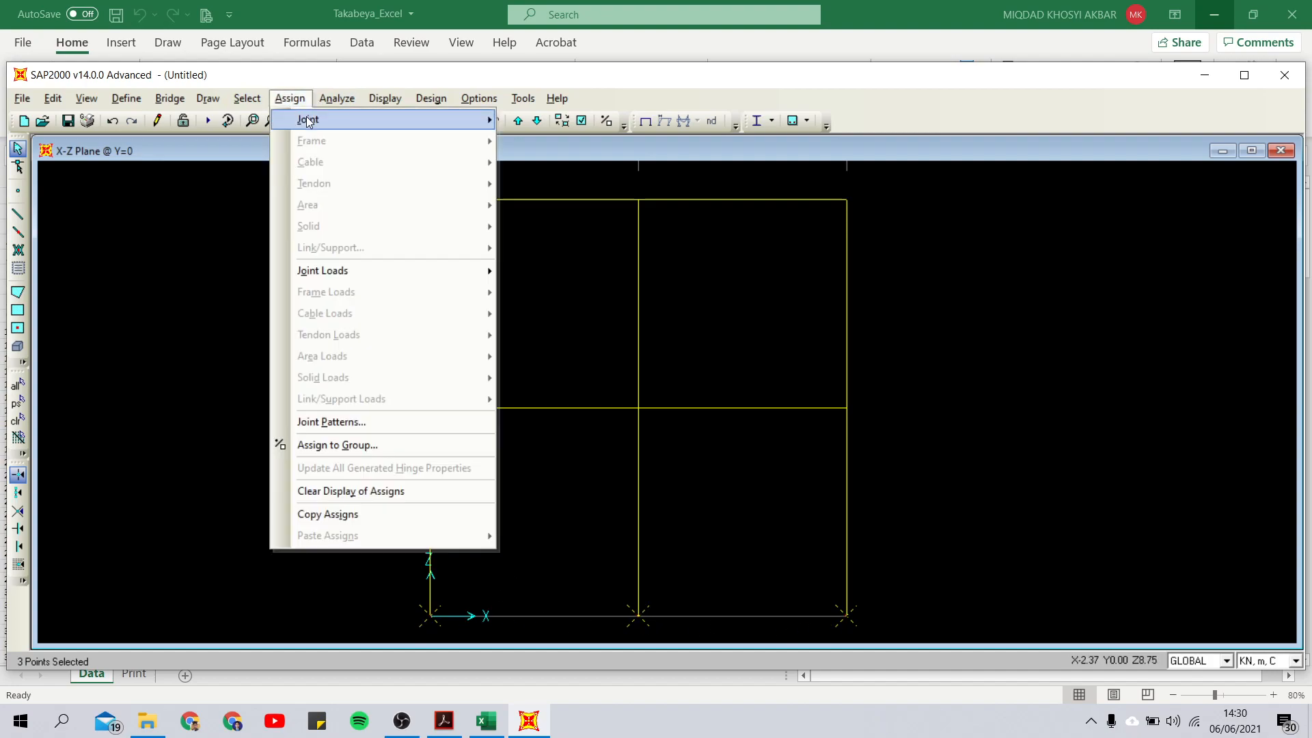
mouse_move(443, 112)
left_click(547, 118)
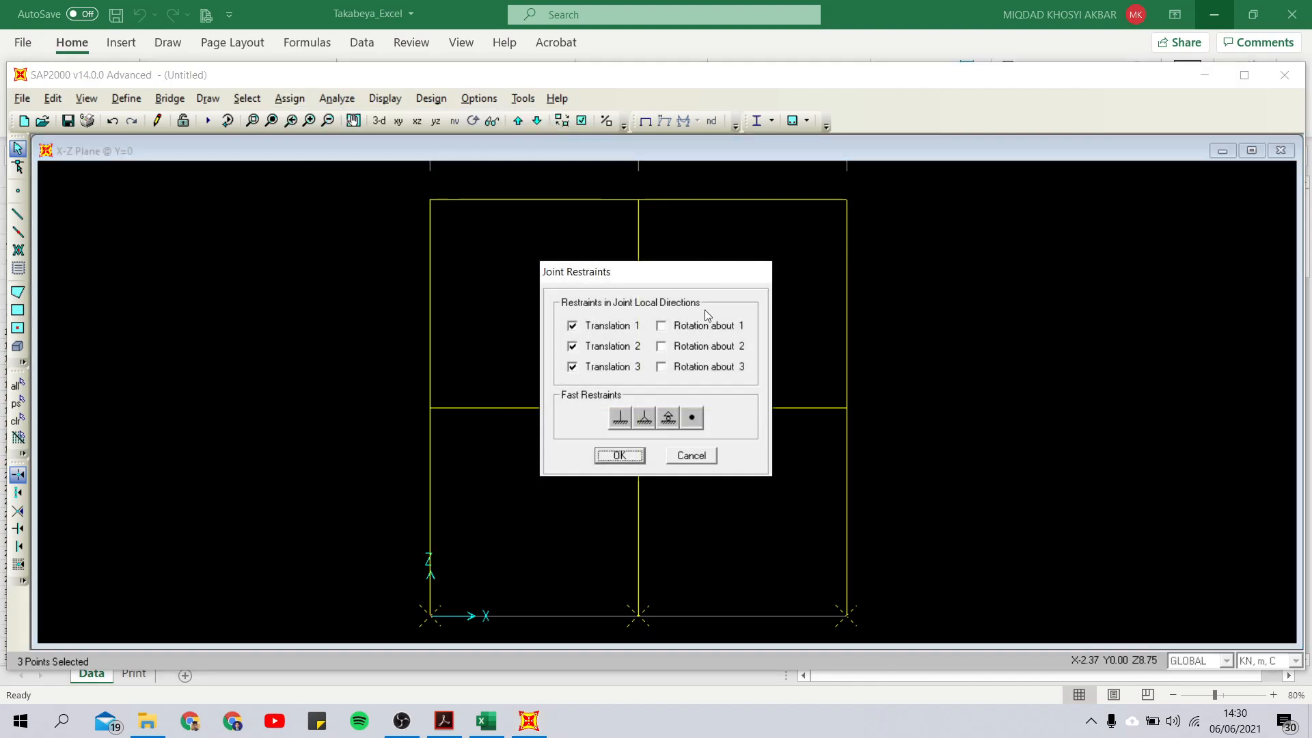
left_click(620, 419)
left_click(622, 456)
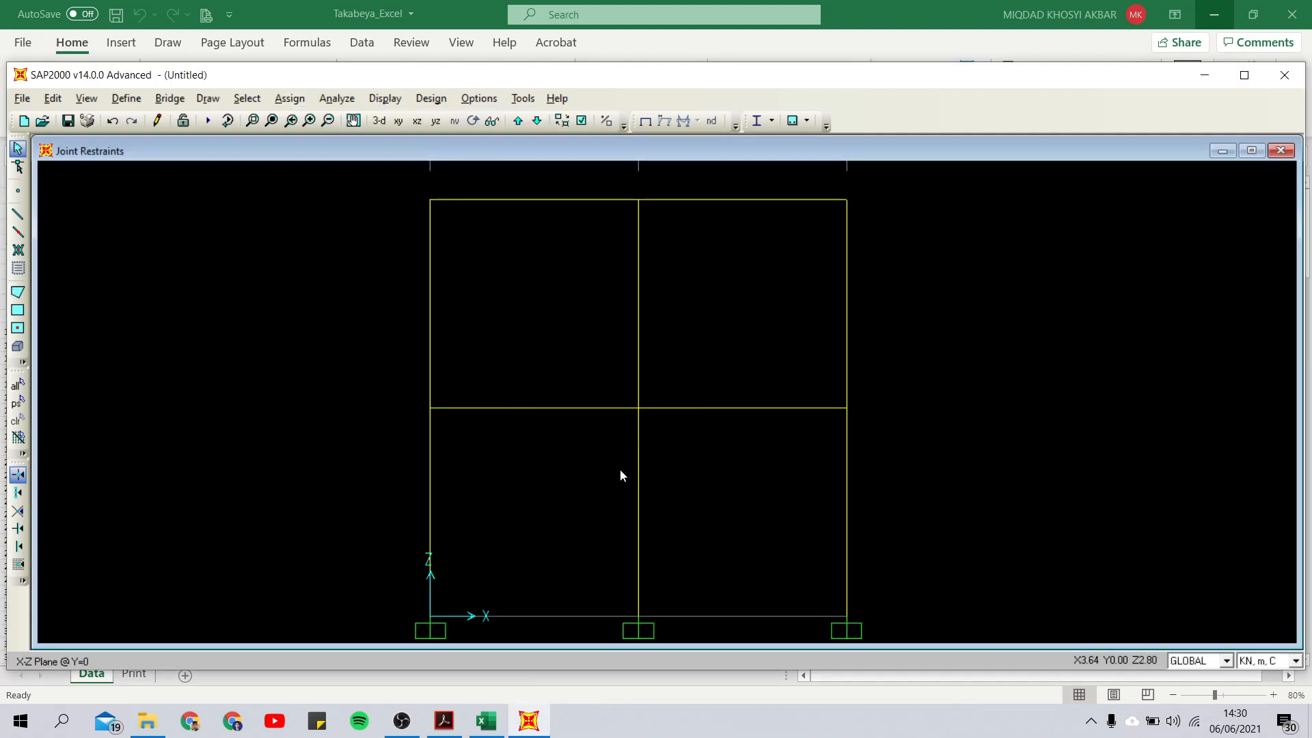
Check the assignment drawing, then apply a uniform DEAD load of 10 kN/m in the Gravity direction to the left first-floor beam
scroll(775, 408, "down", 1)
left_click(444, 721)
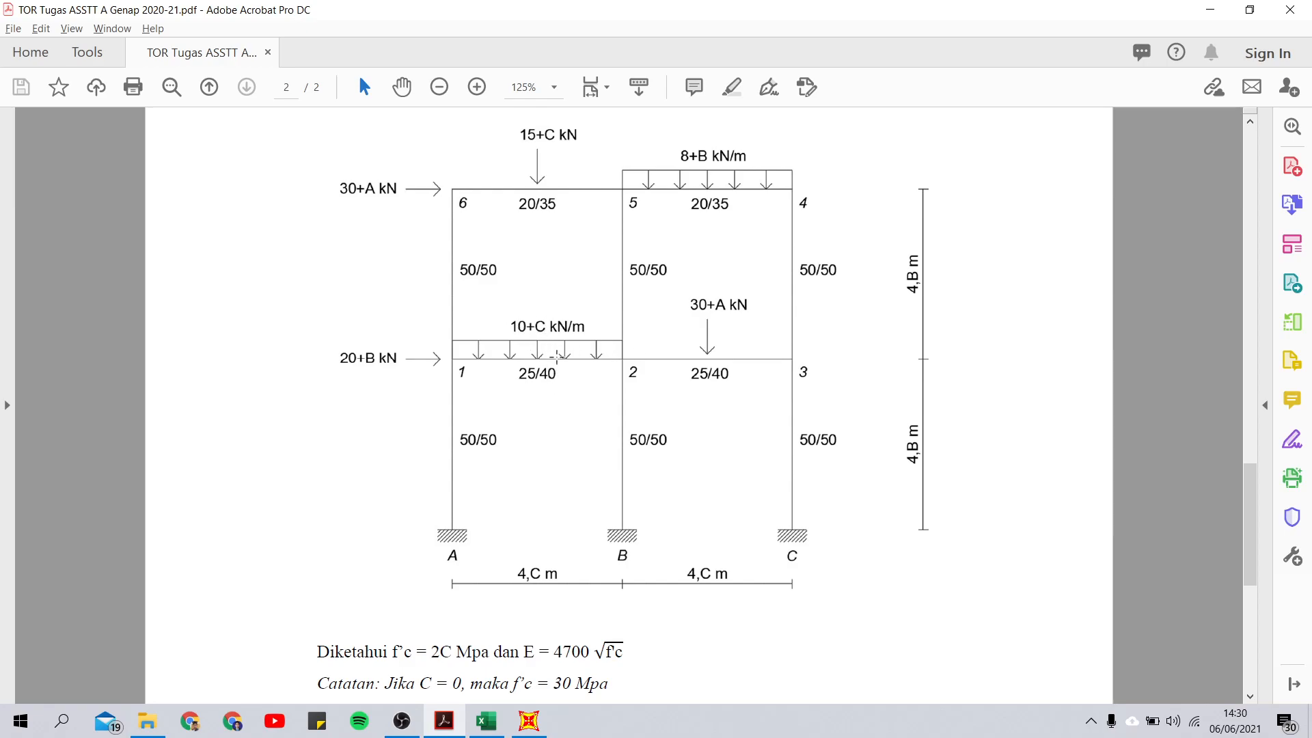
left_click(1209, 9)
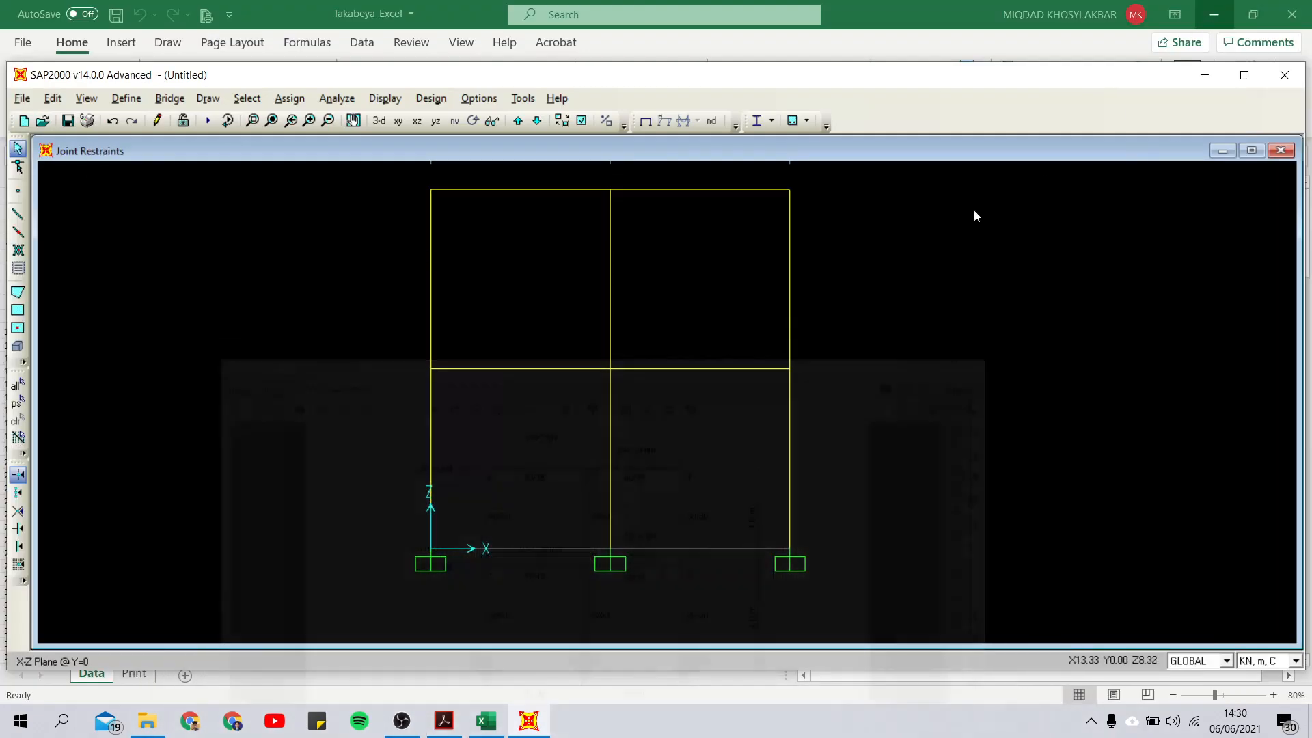
left_click_drag(560, 419, 504, 358)
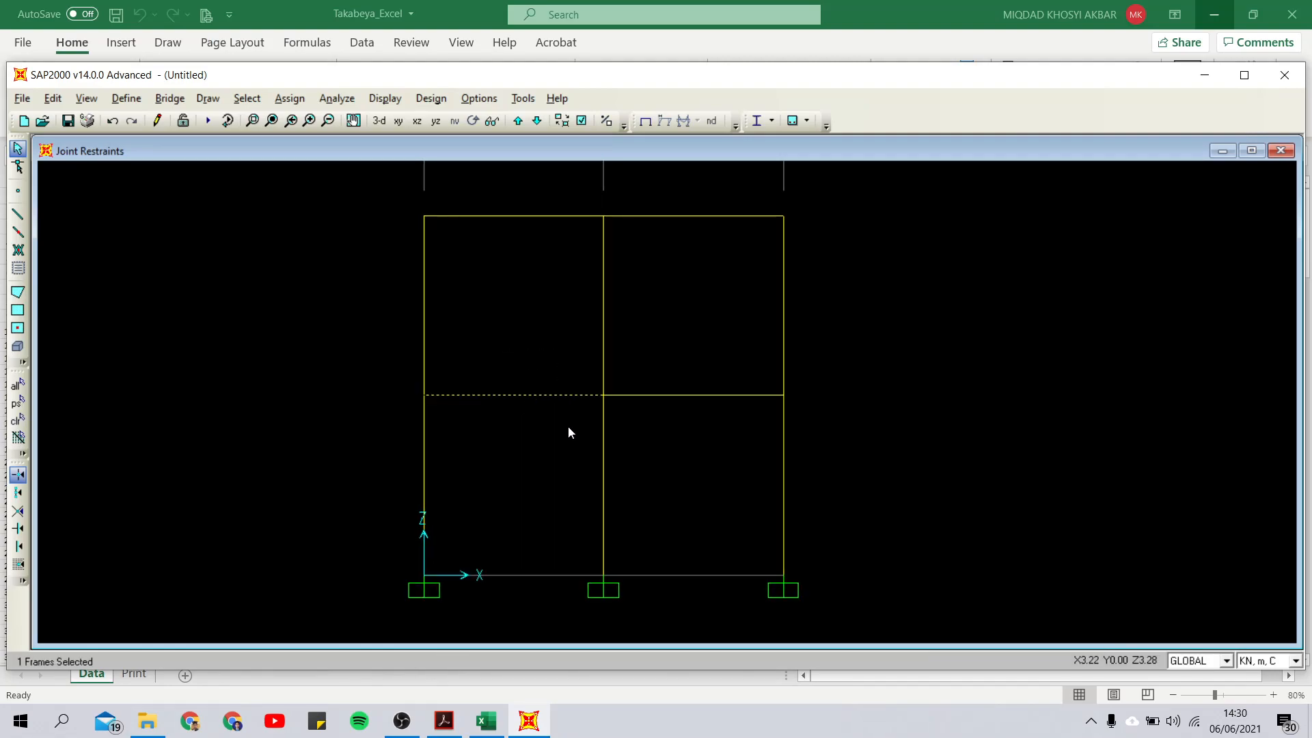
left_click(283, 100)
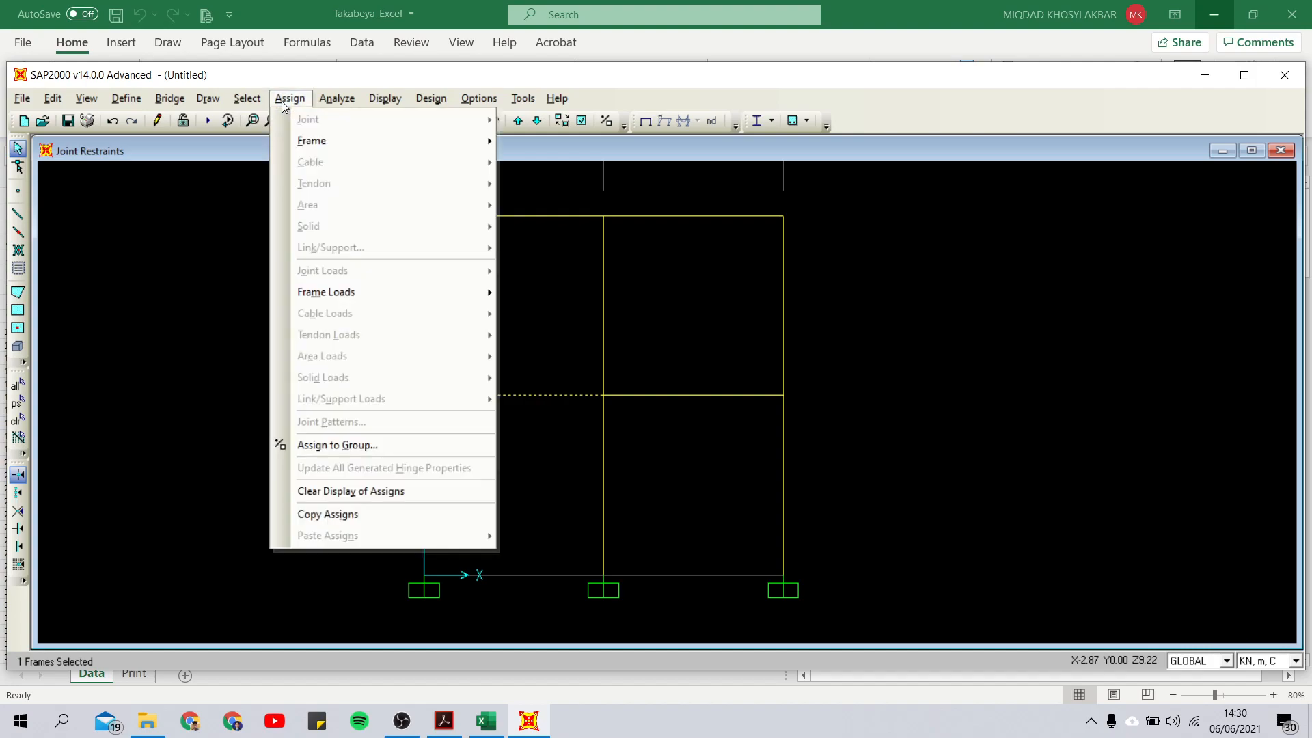
mouse_move(396, 296)
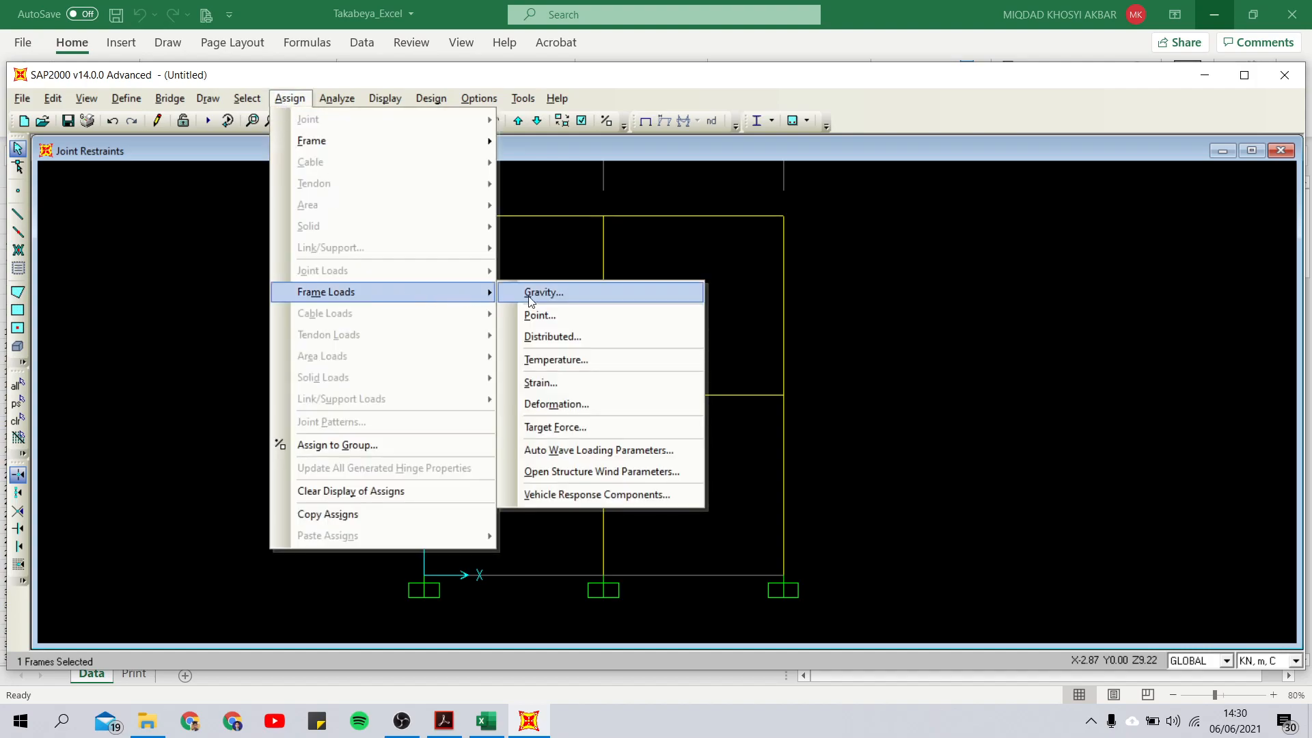
left_click(547, 338)
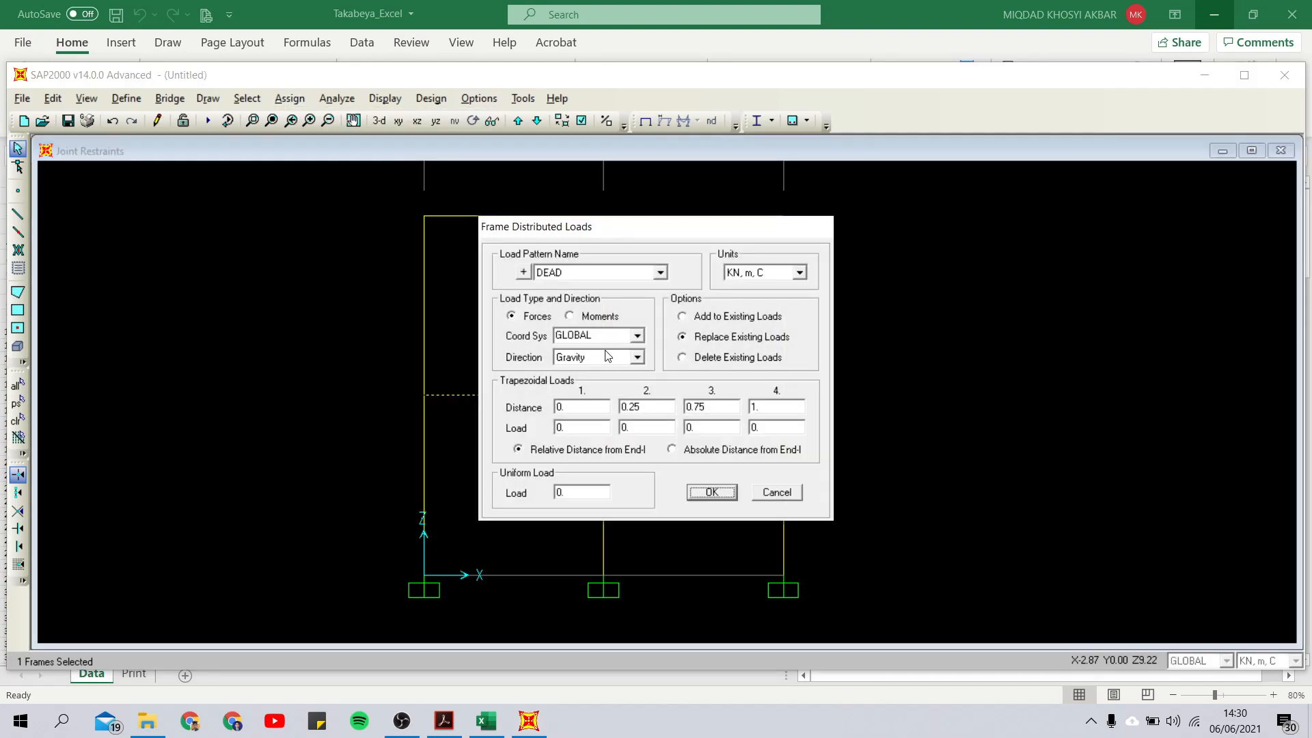
left_click(660, 274)
left_click(657, 285)
left_click(663, 275)
left_click(651, 293)
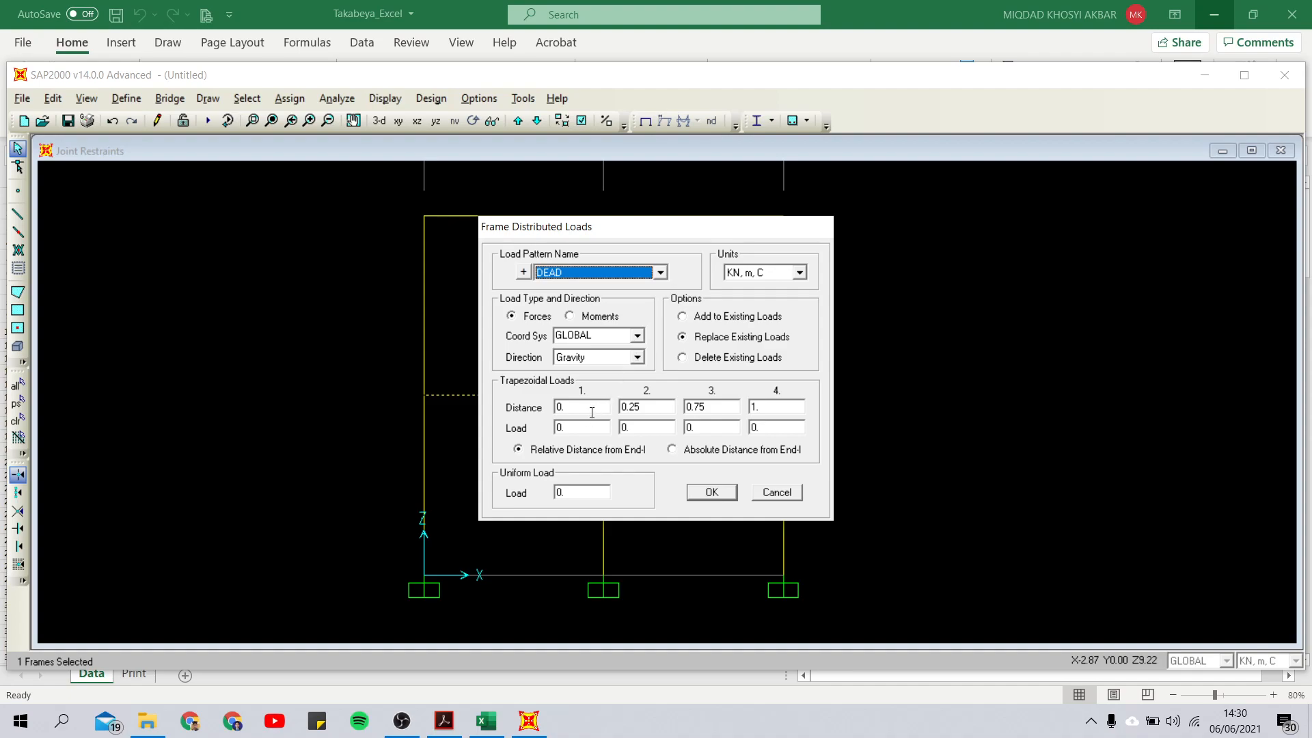
left_click(583, 495)
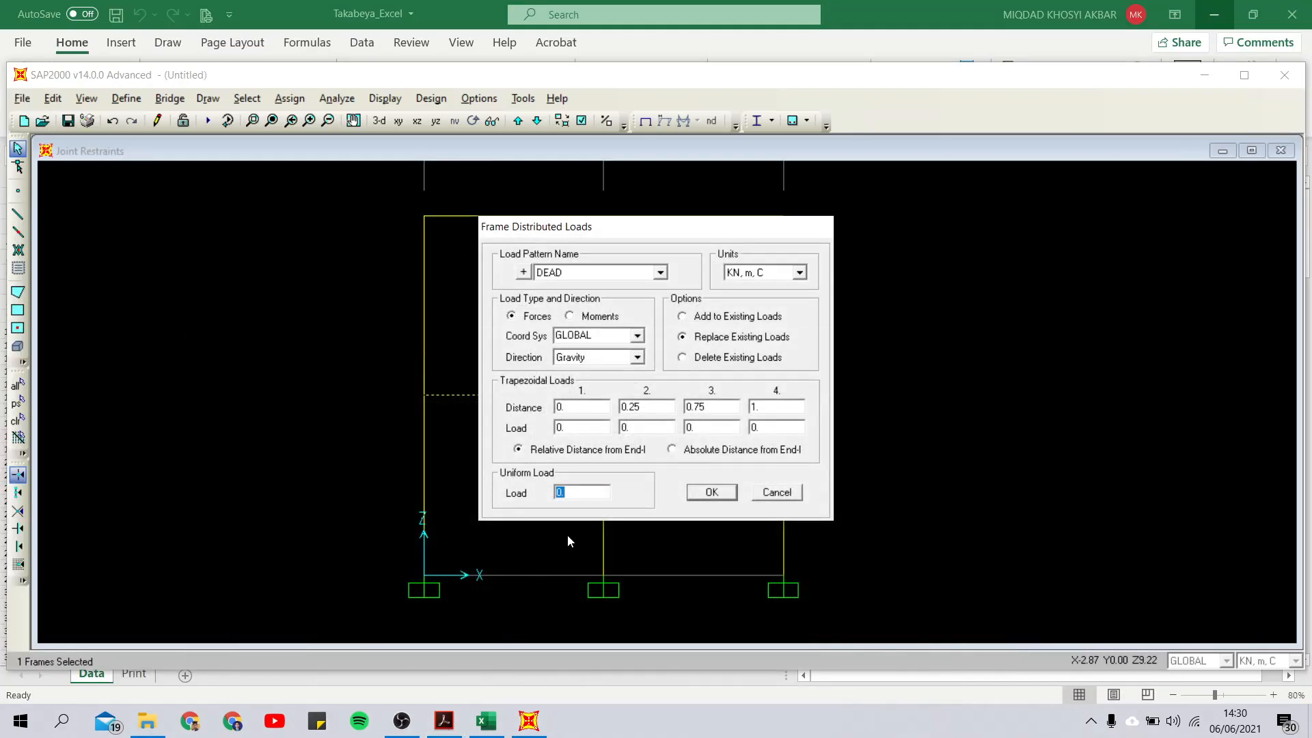
type("10")
left_click(711, 492)
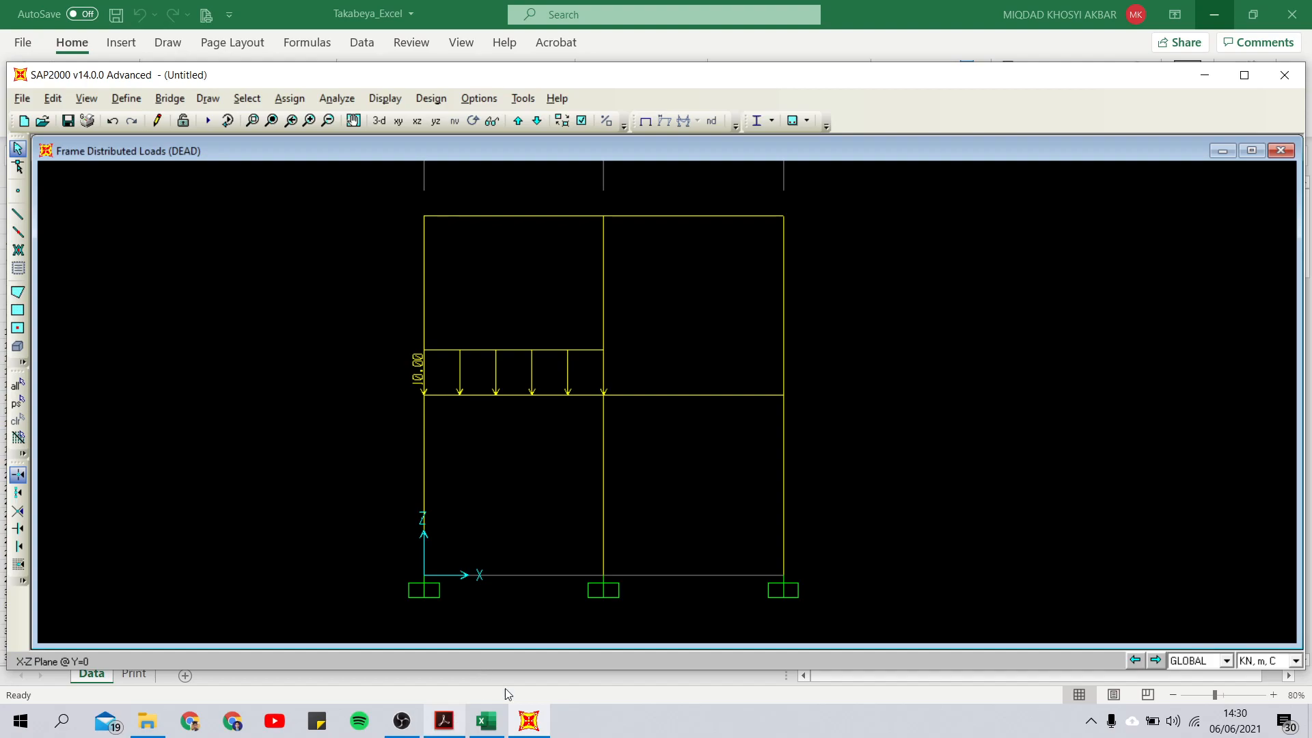
left_click(445, 727)
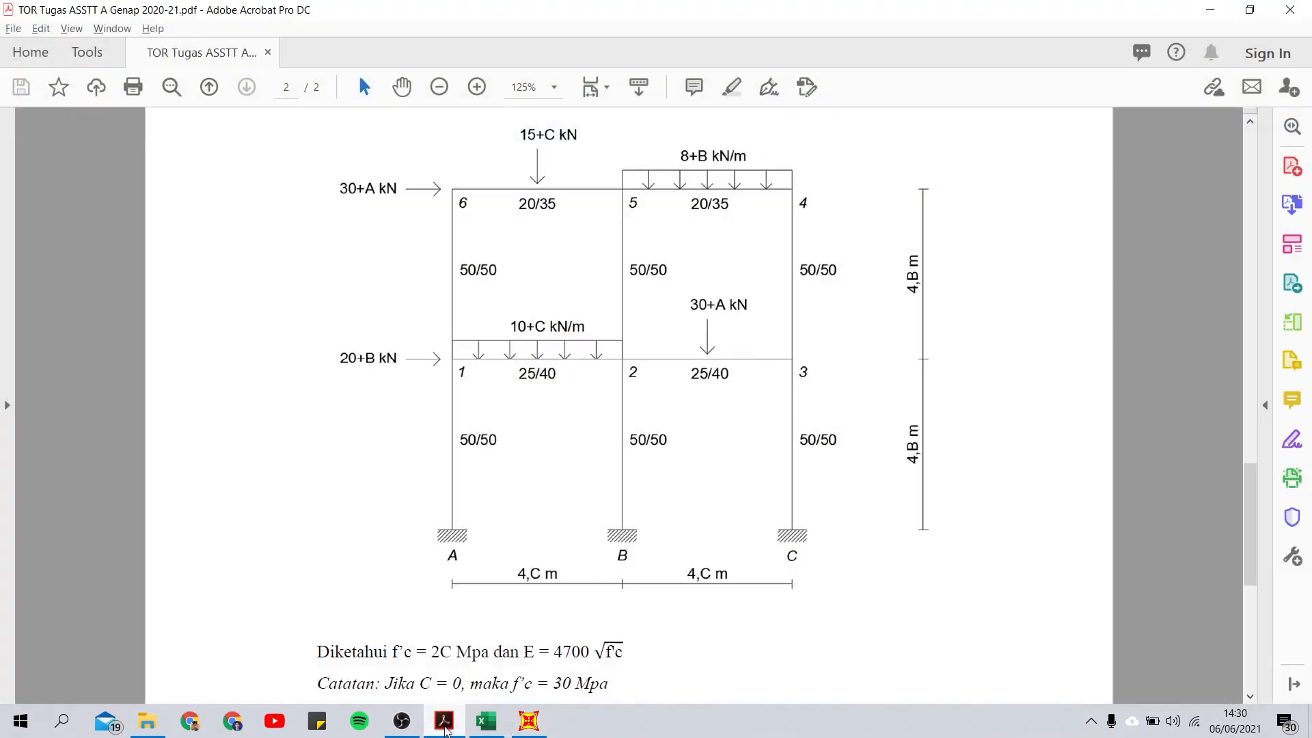
left_click(445, 728)
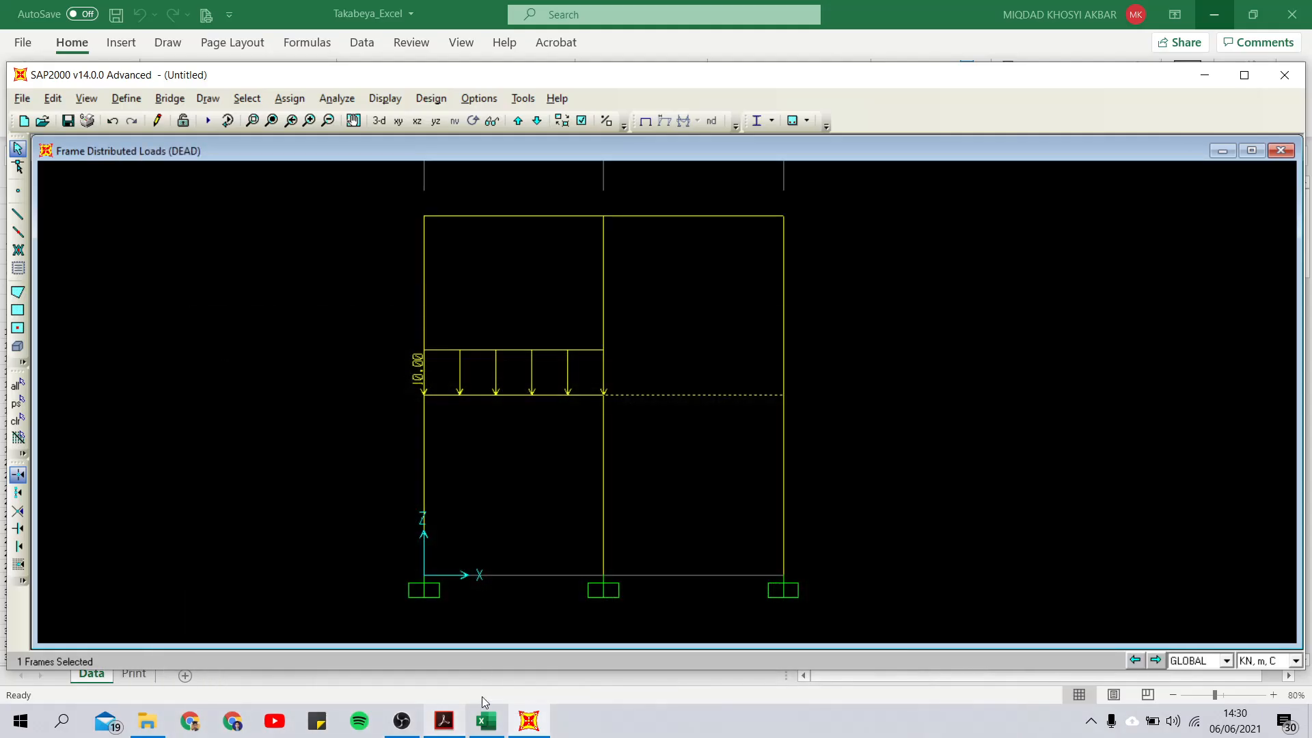
left_click(291, 100)
mouse_move(374, 292)
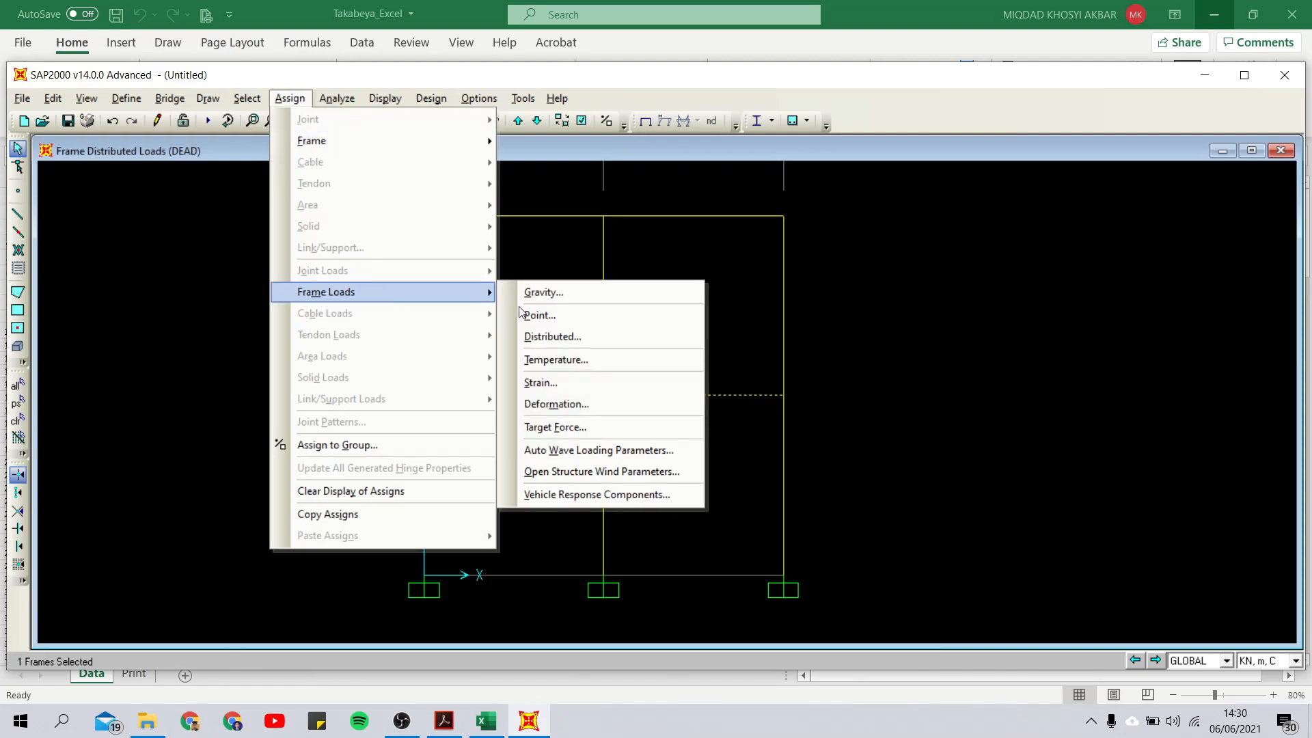
left_click(552, 336)
left_click_drag(374, 186, 869, 336)
key("ctrl+q")
Apply a 30 kN DEAD point load in the Gravity direction at relative distance 0.5 on the right first-floor beam, after checking the source data
left_click(478, 722)
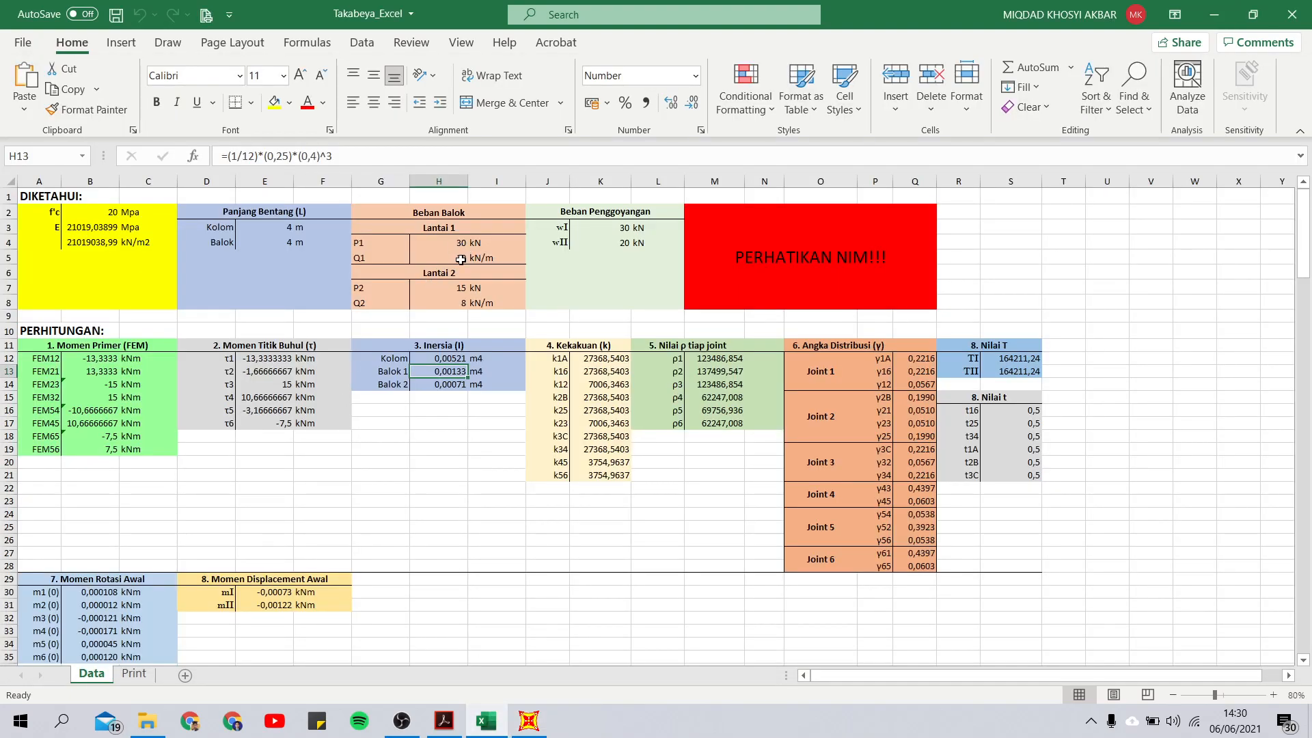
left_click(444, 722)
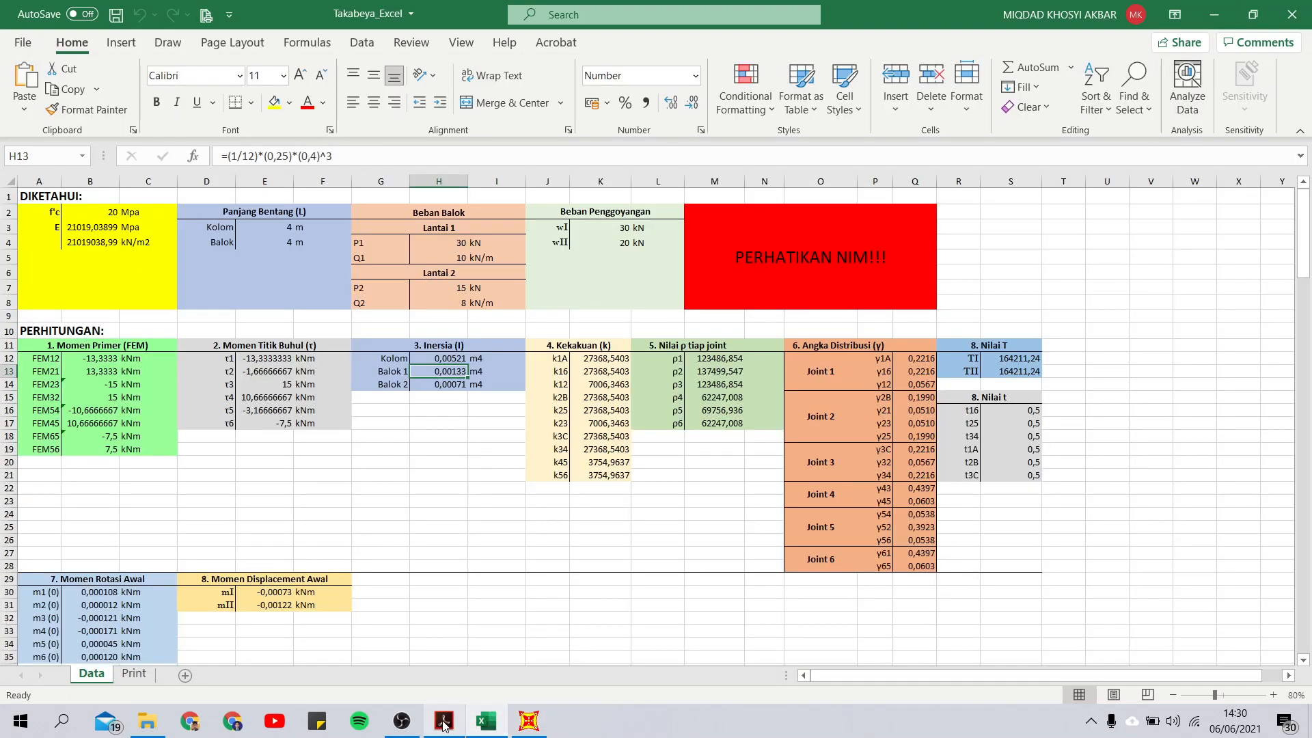
left_click(529, 721)
left_click_drag(708, 418, 649, 369)
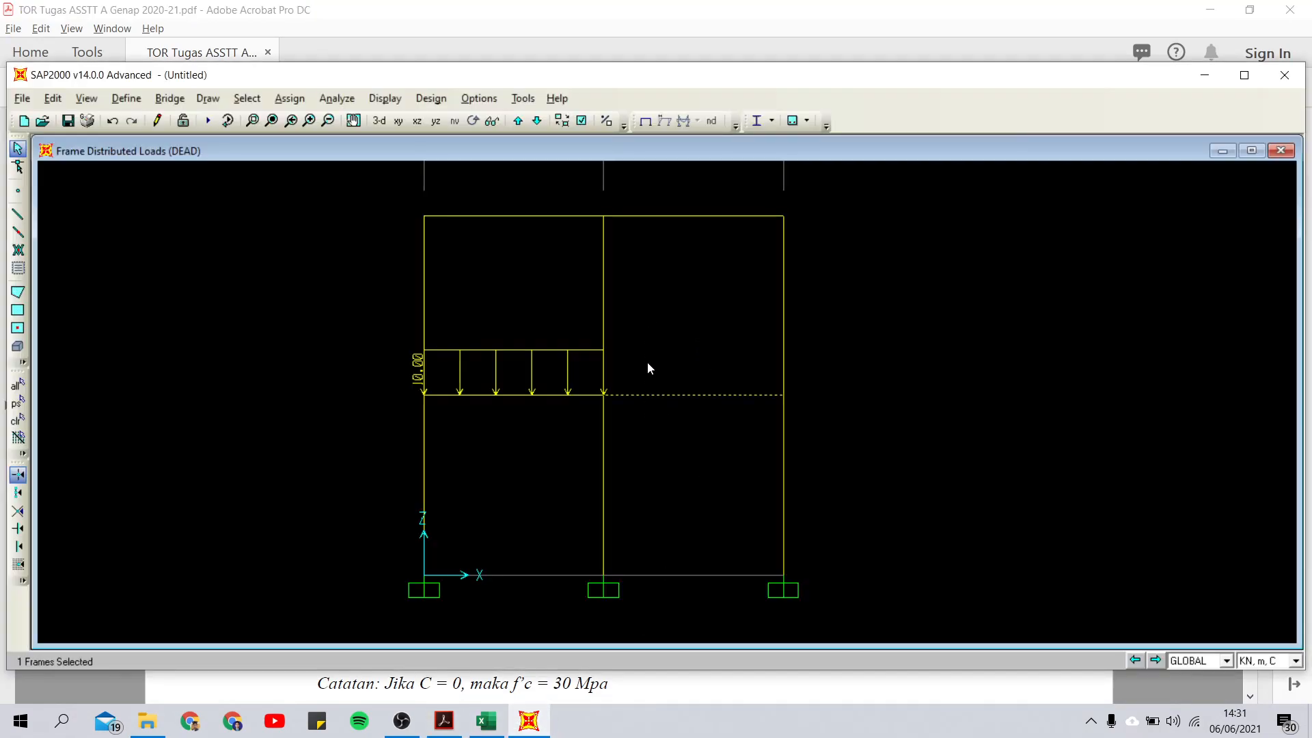
left_click(291, 98)
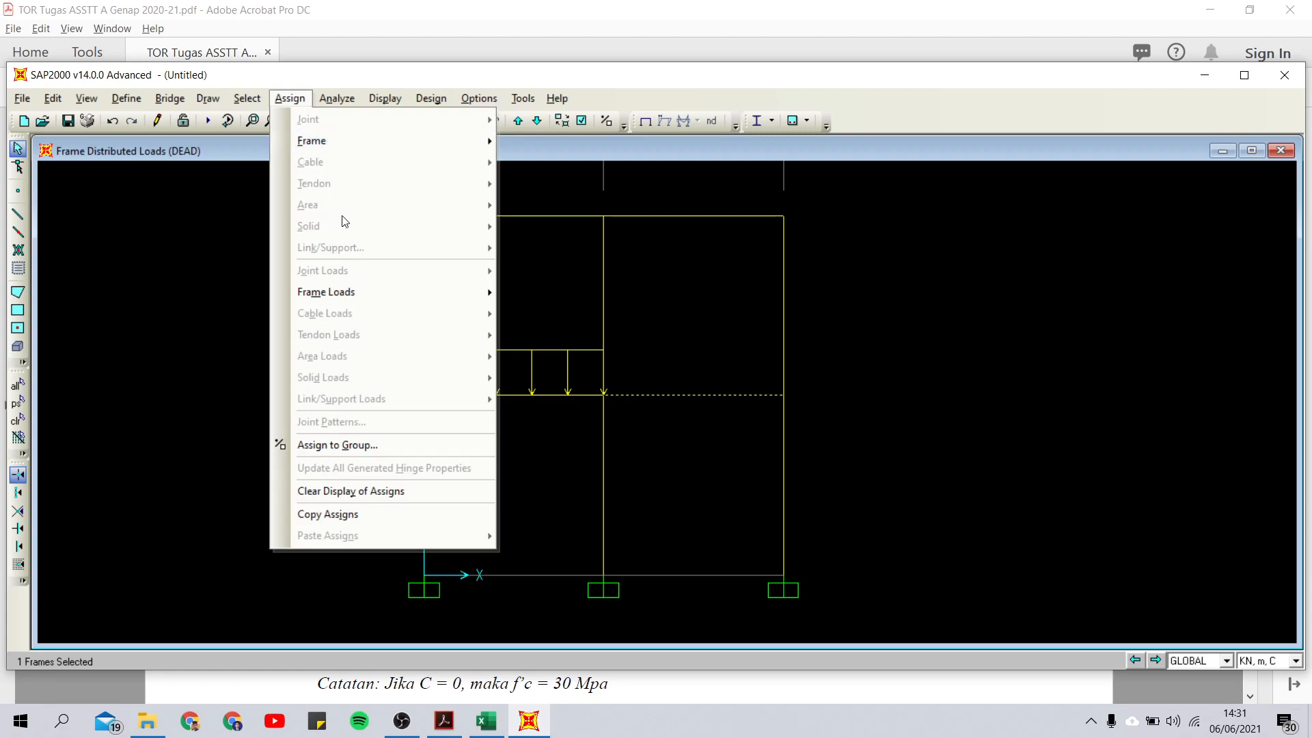
mouse_move(363, 292)
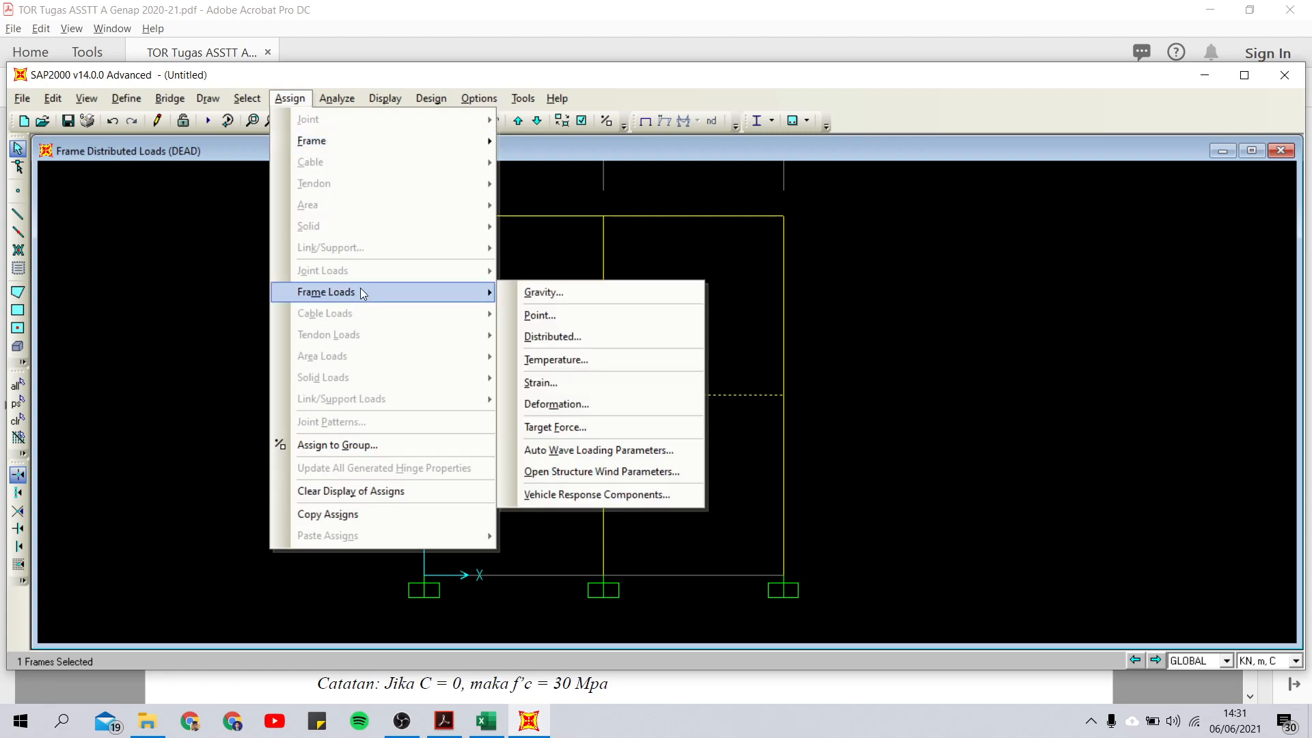
left_click(545, 316)
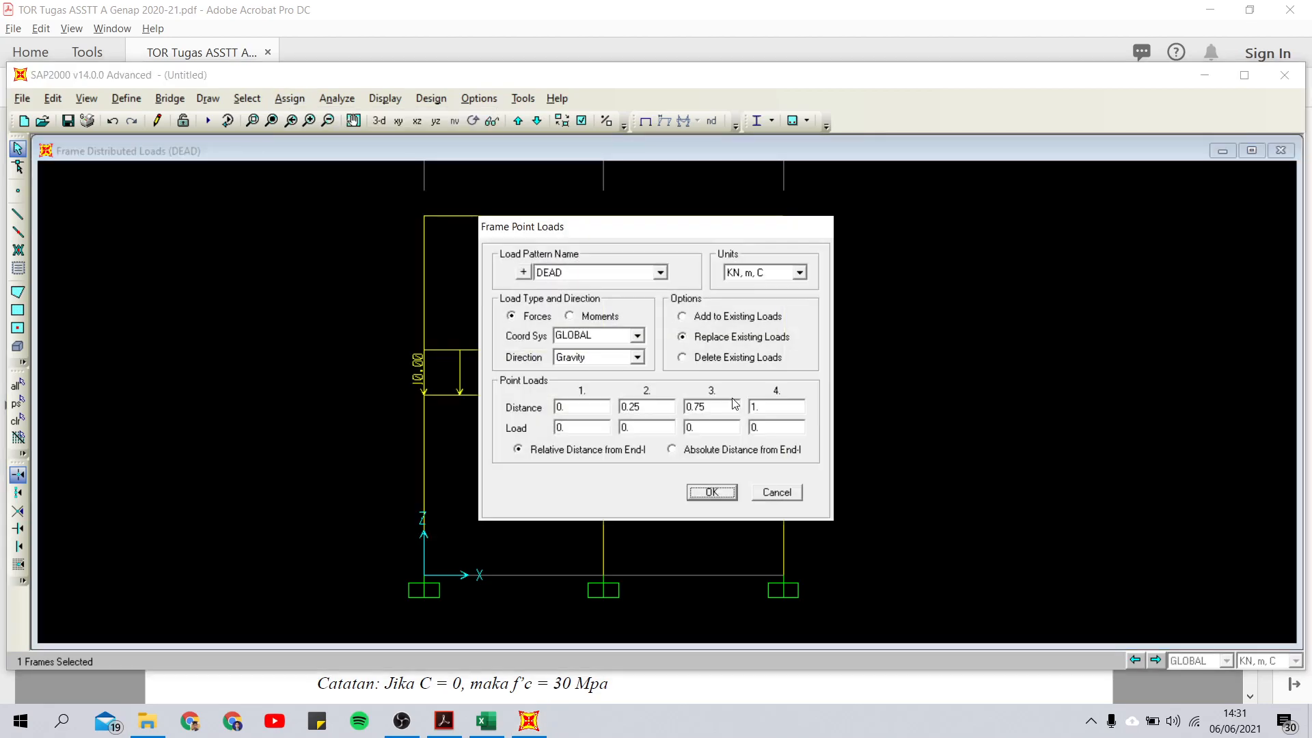
left_click(444, 721)
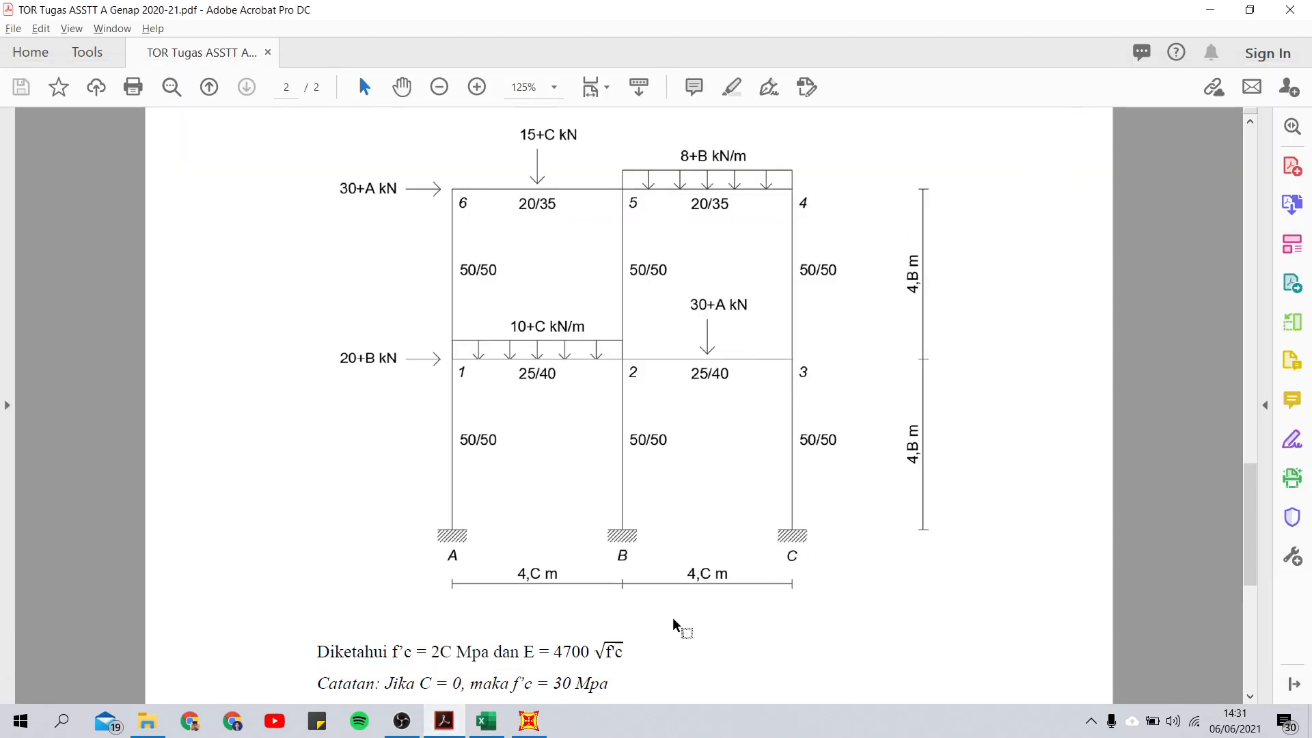
left_click(529, 721)
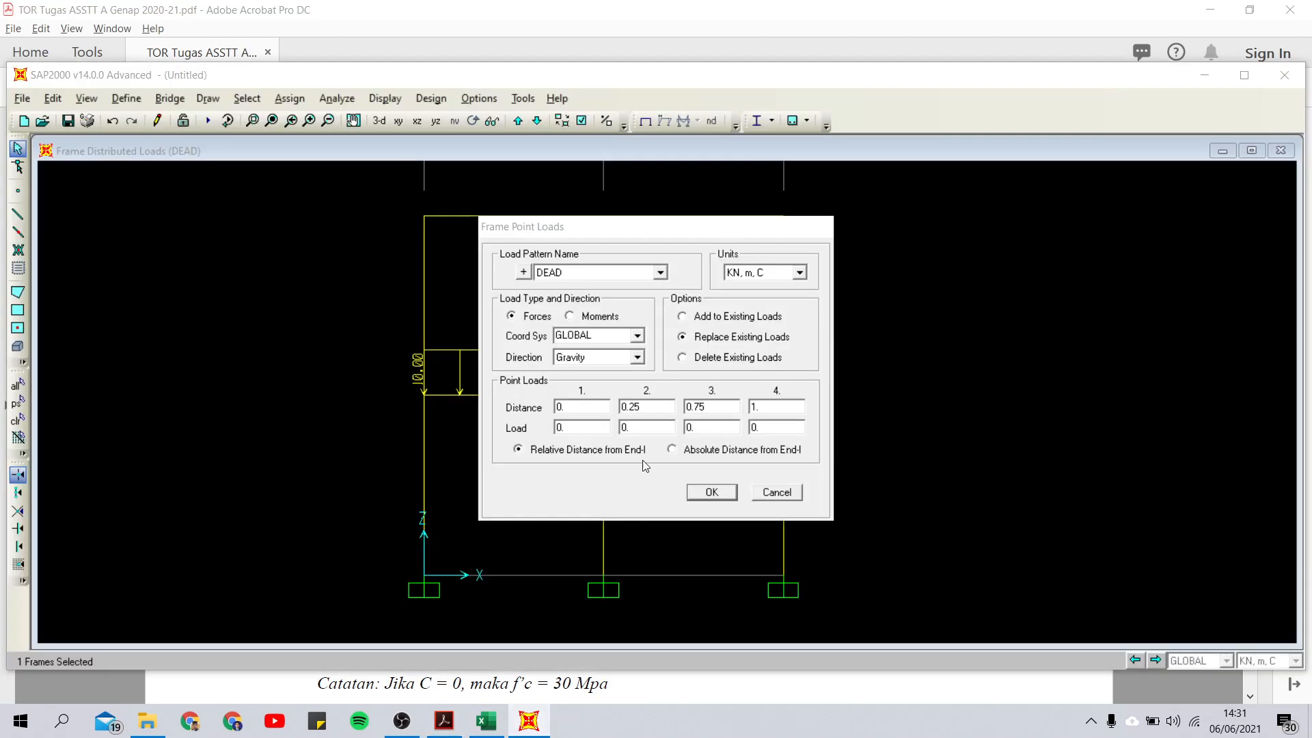
left_click(651, 408)
type("0")
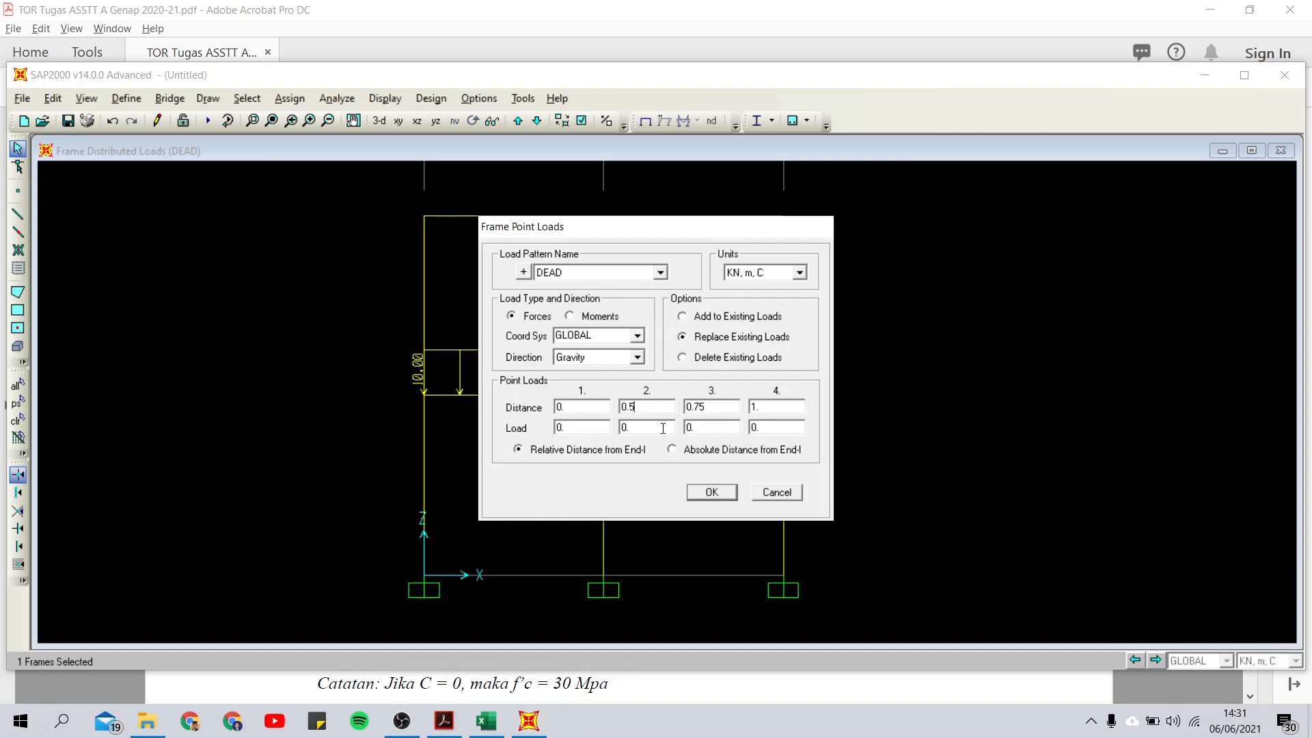
type("30")
left_click(710, 491)
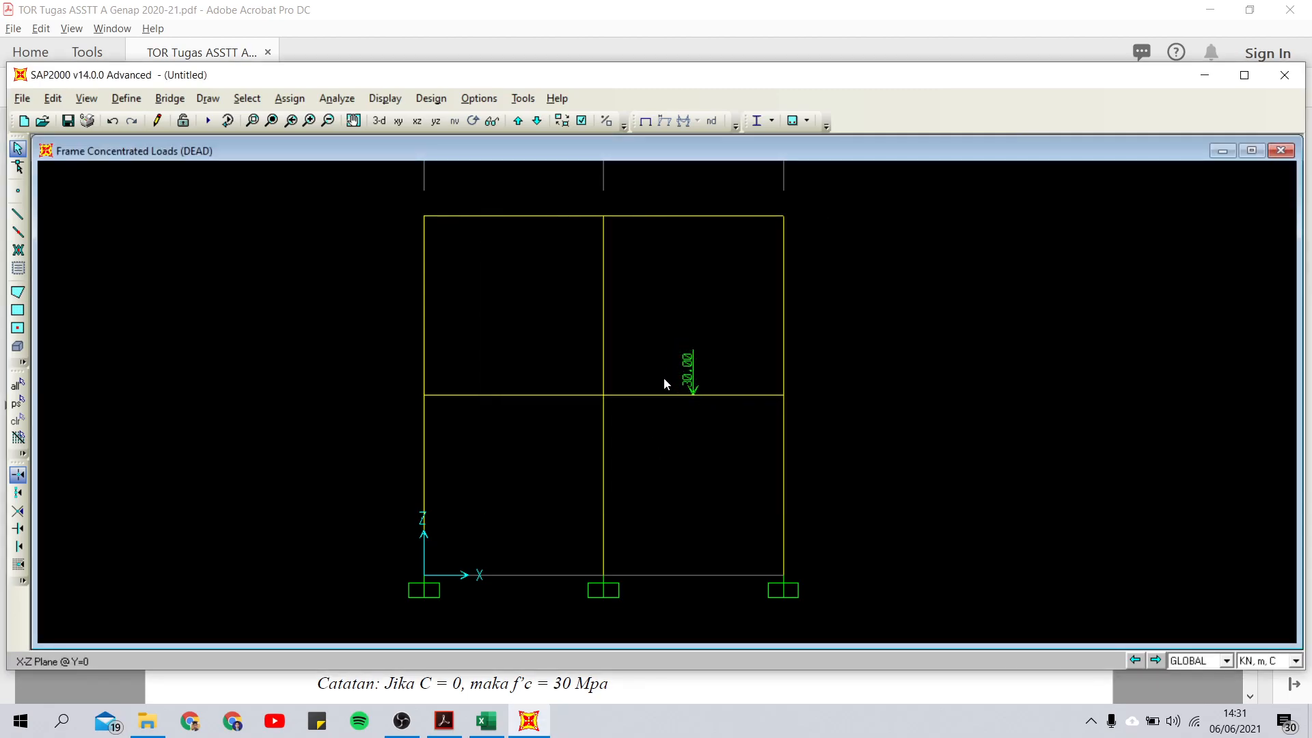
Inspect the loads assigned to the left first-floor beam and close its line information
left_click_drag(551, 405, 483, 331)
right_click(526, 394)
left_click(625, 178)
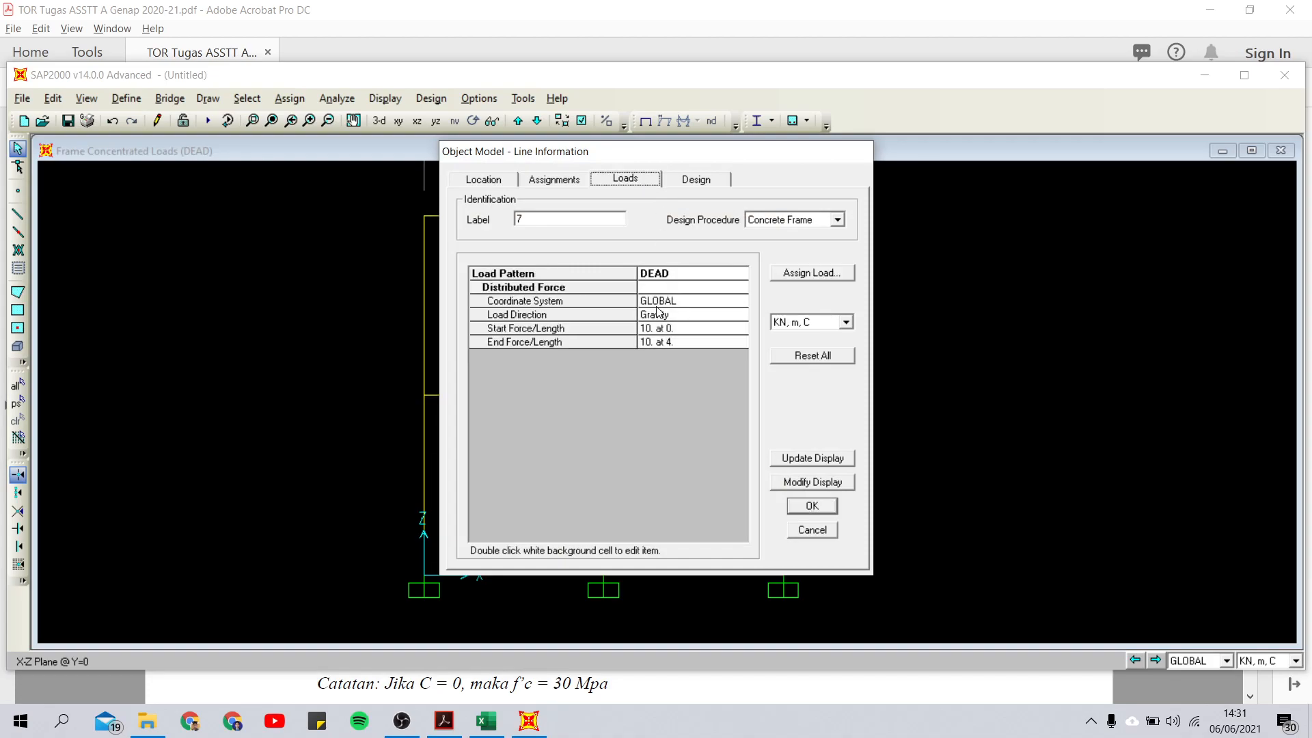
left_click(812, 506)
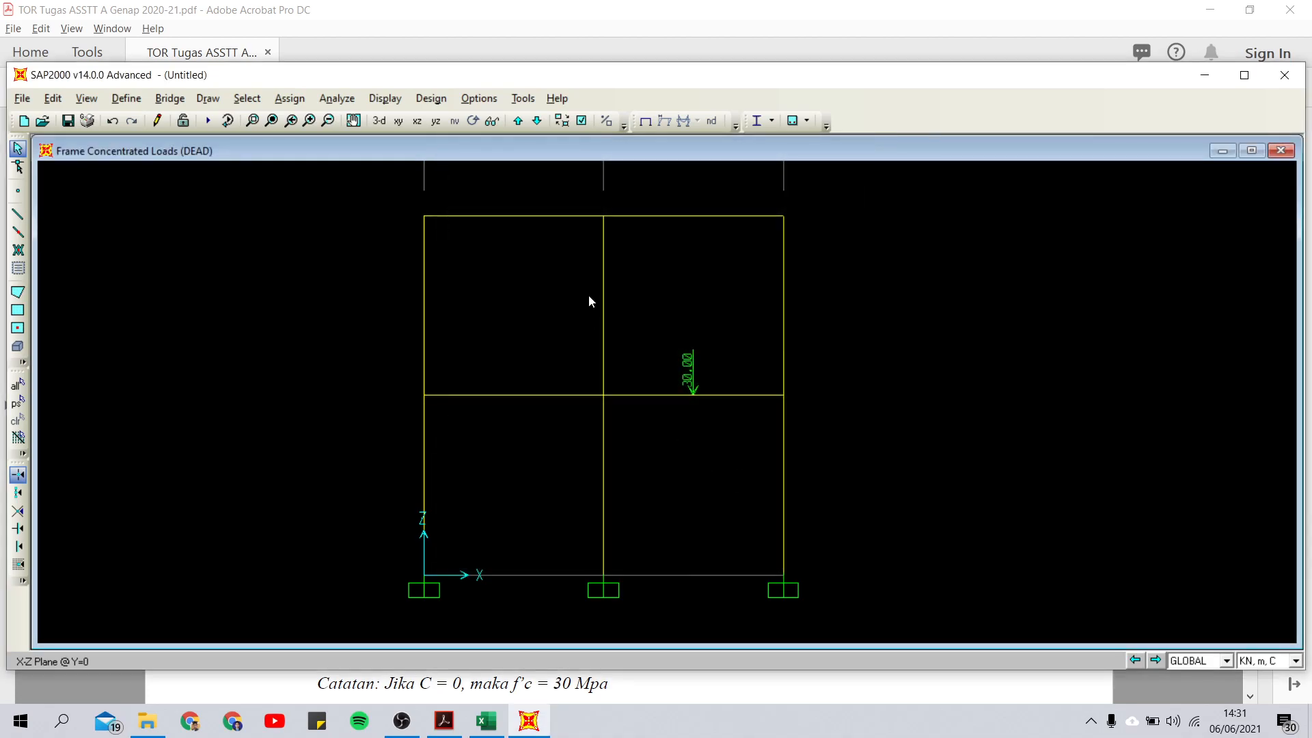
Check the assignment drawing and the calculation spreadsheet, then try to assign a DEAD point load to the left top-floor beam
left_click(504, 202)
left_click(453, 726)
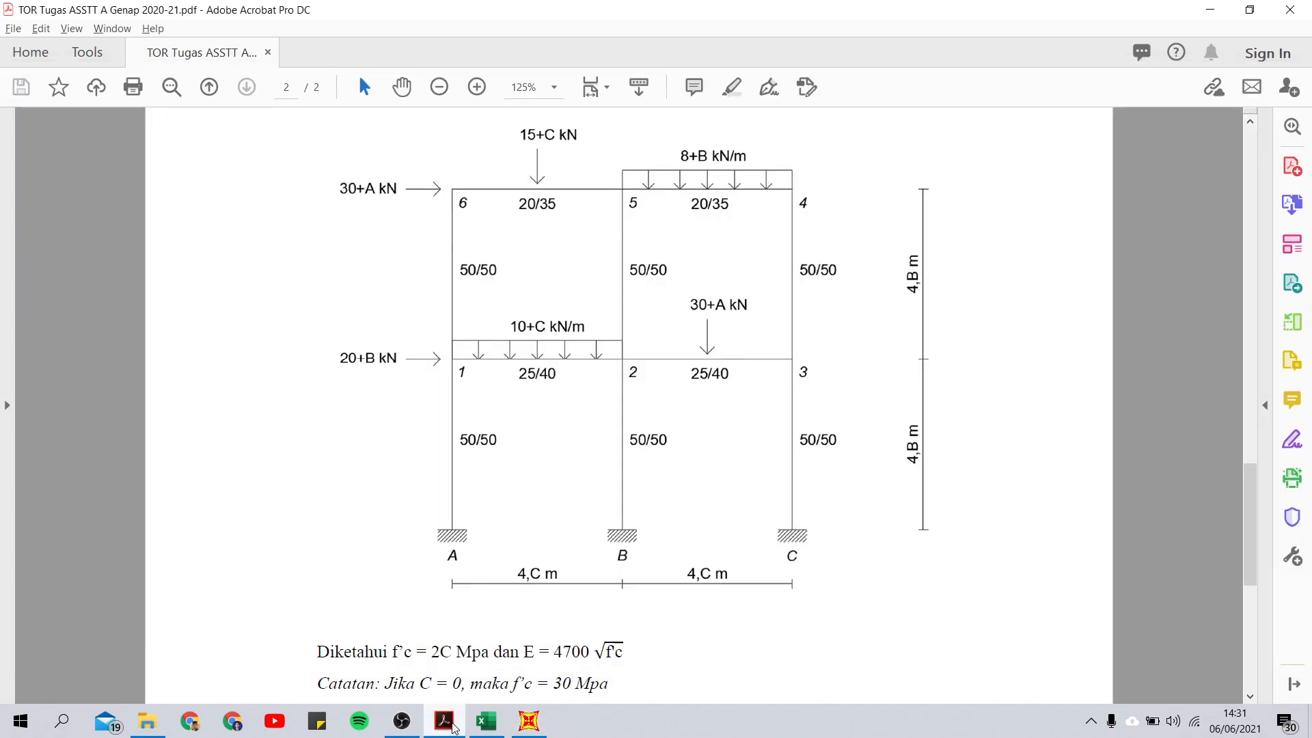
left_click(453, 726)
left_click(487, 723)
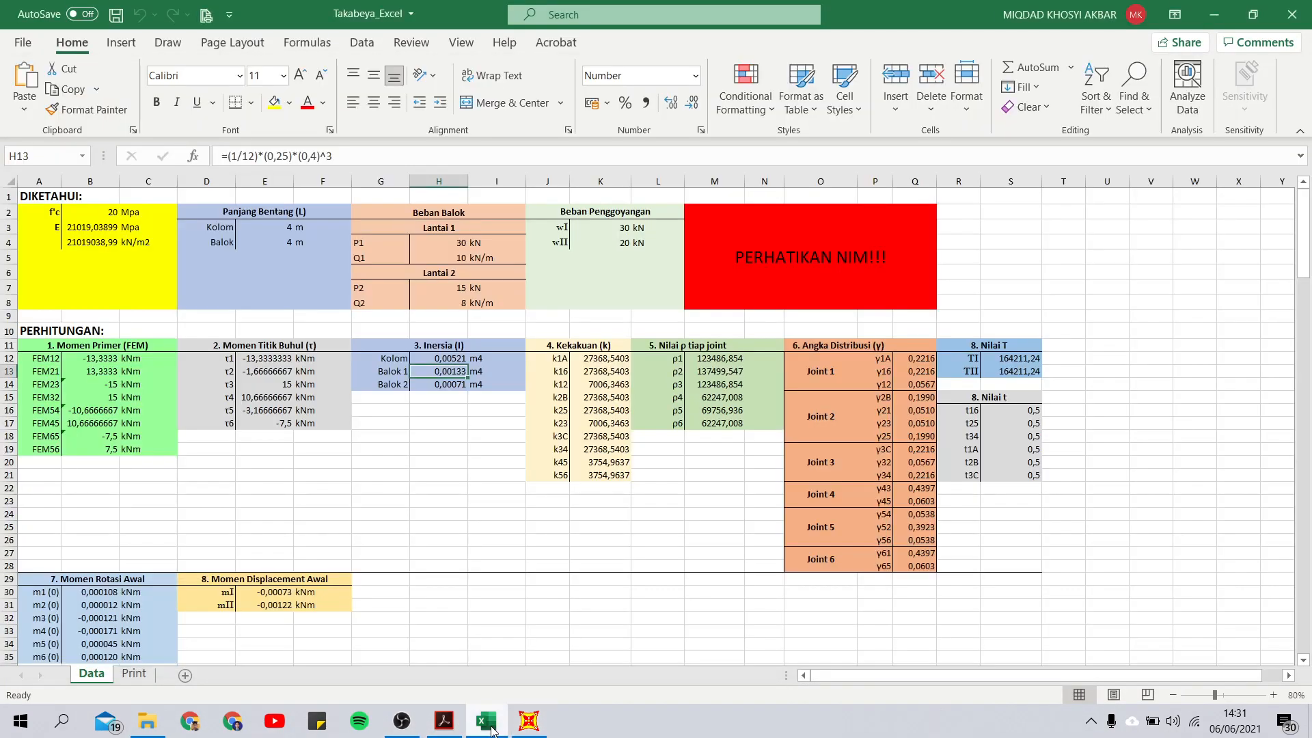
left_click(492, 730)
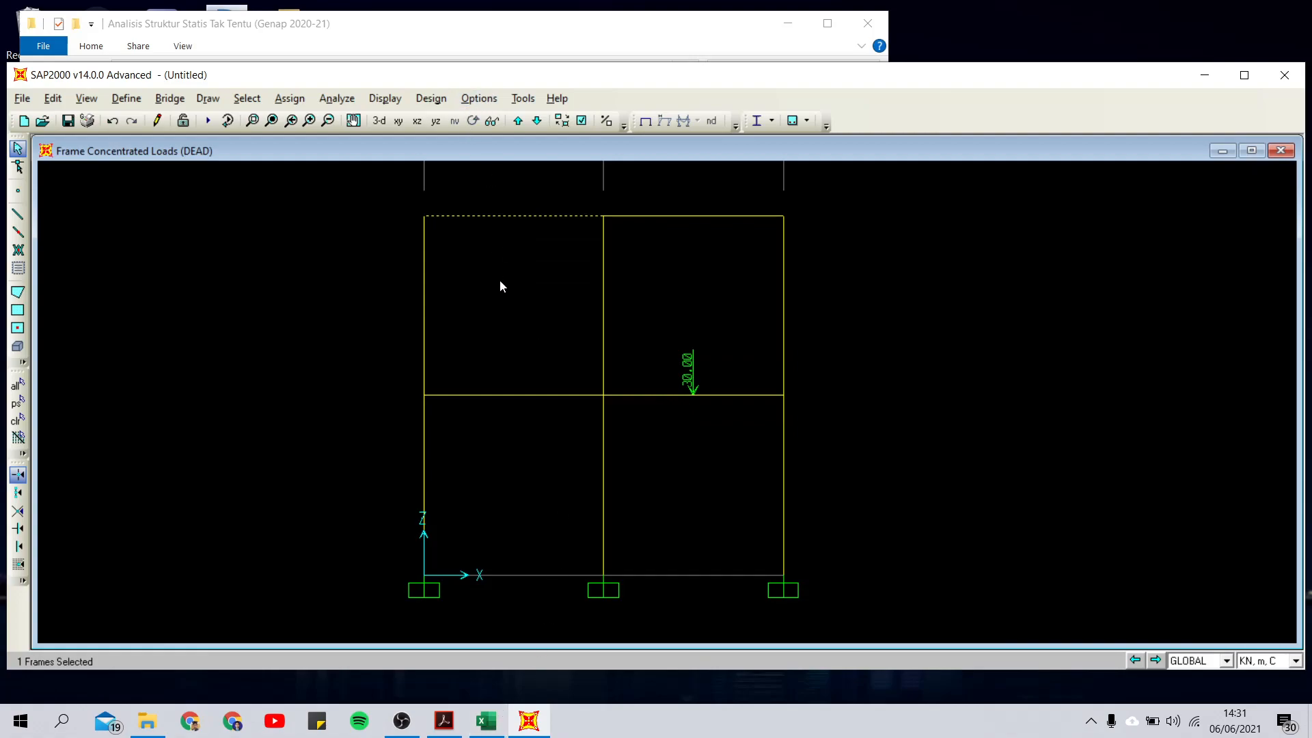
left_click(290, 99)
mouse_move(368, 292)
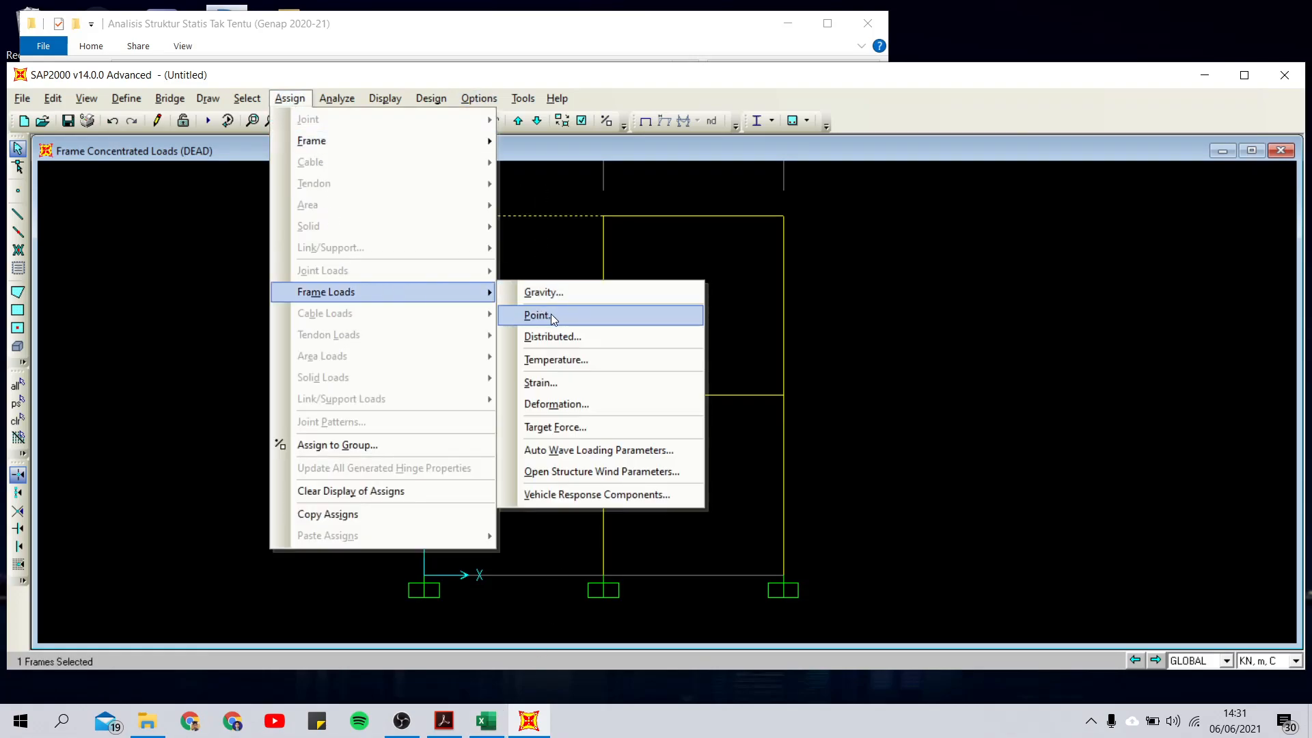
left_click(556, 315)
left_click(712, 492)
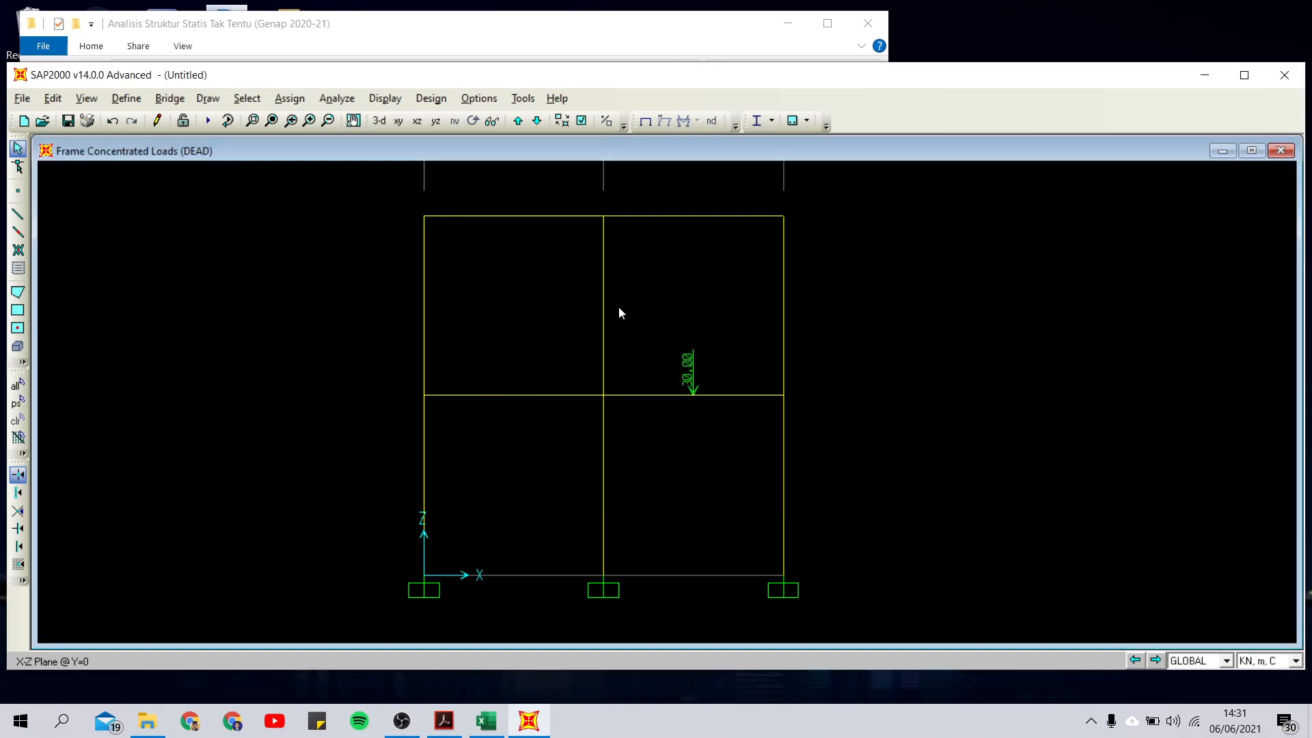
Apply a 15 kN DEAD point load in the Gravity direction at relative distance 0.5 on the left top-floor beam
left_click_drag(488, 179, 488, 178)
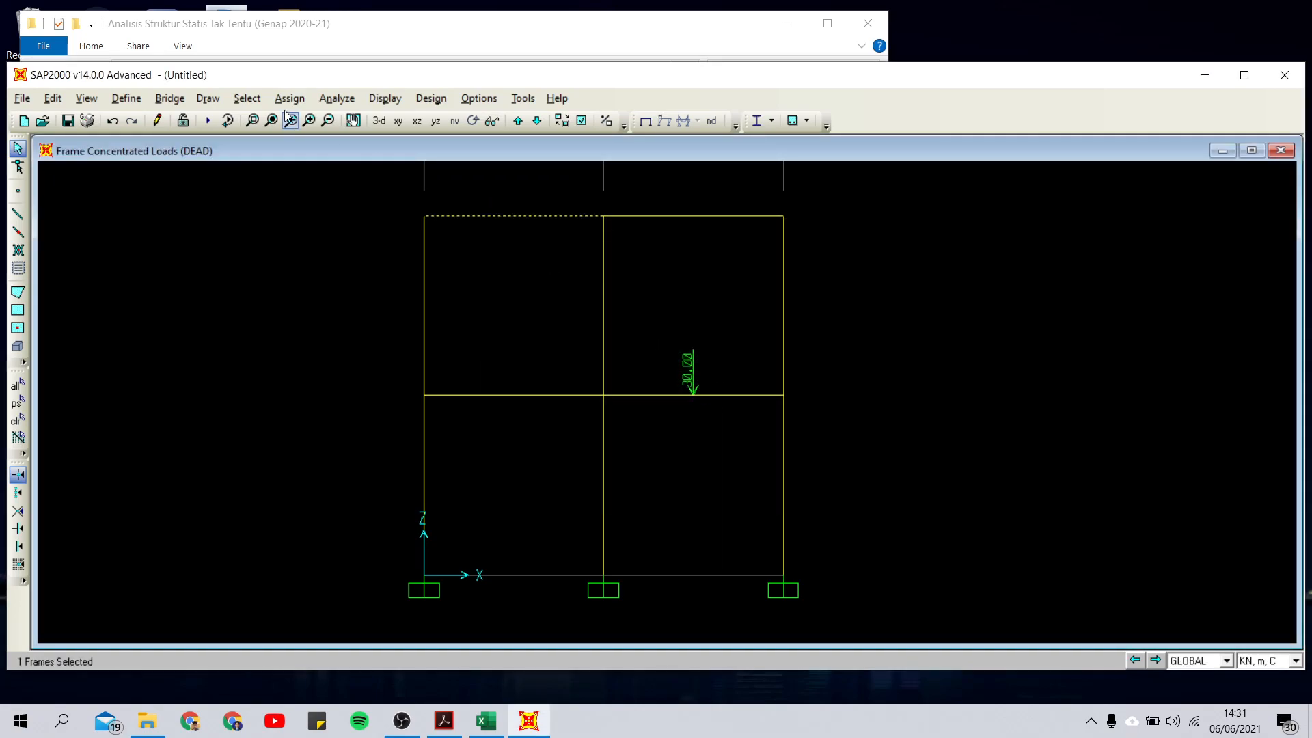
left_click(290, 99)
mouse_move(394, 292)
left_click(550, 313)
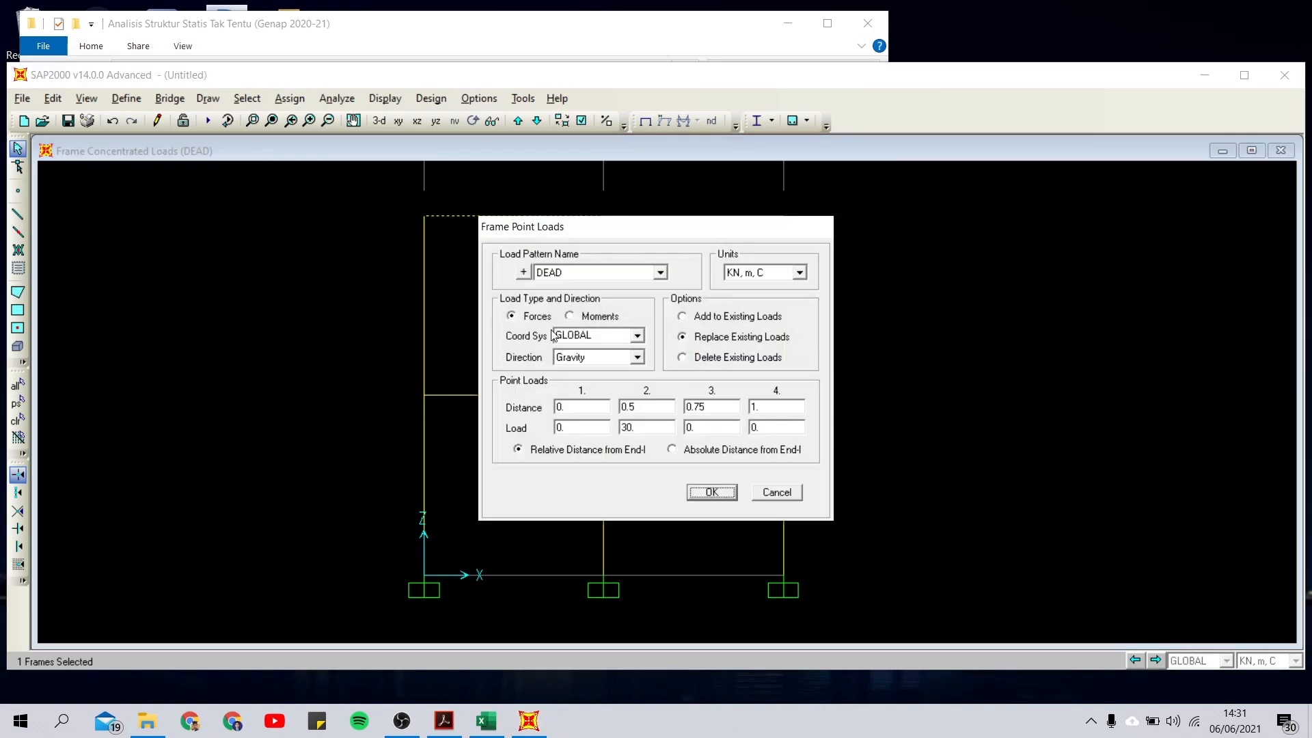
left_click(647, 409)
left_click(656, 405)
left_click(655, 428)
type("15")
left_click(444, 721)
left_click(446, 724)
left_click(712, 492)
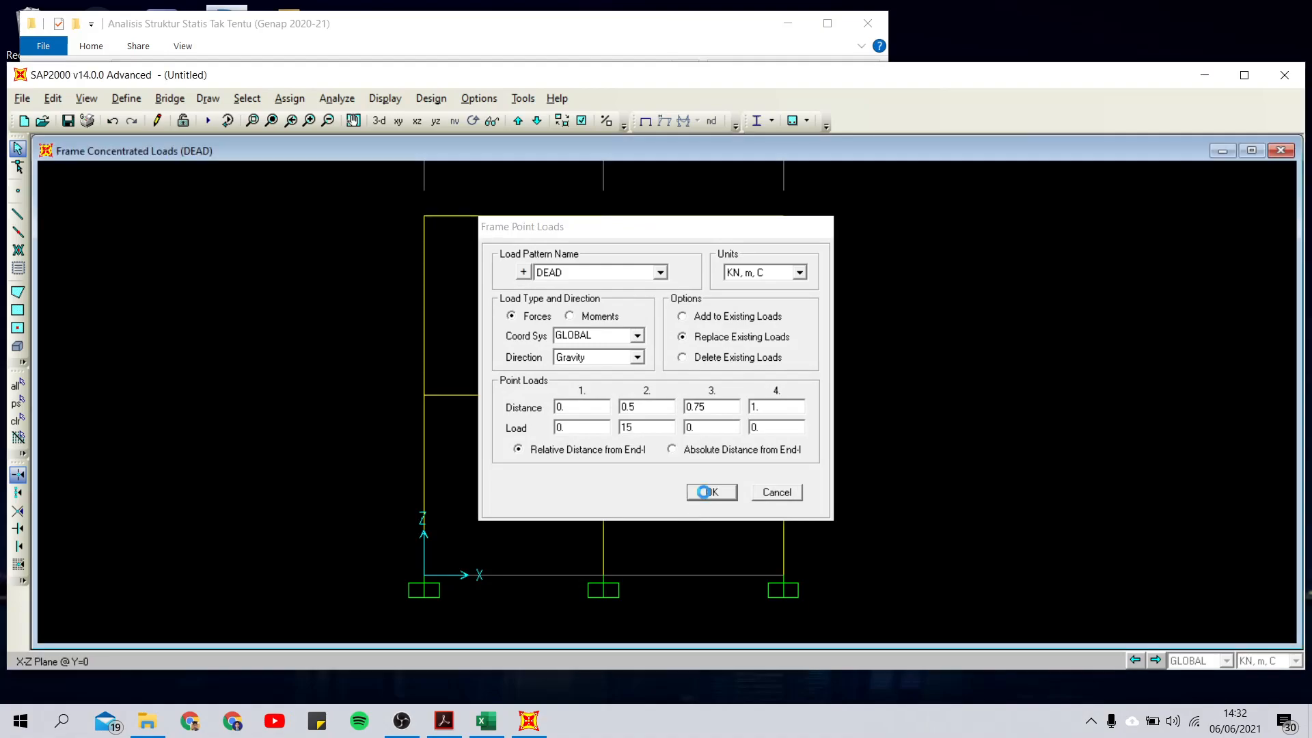
Apply a uniform DEAD load of 8 kN/m in the Gravity direction to the right top-floor beam, checking the assignment drawing for the value
left_click_drag(683, 237, 664, 261)
left_click(301, 99)
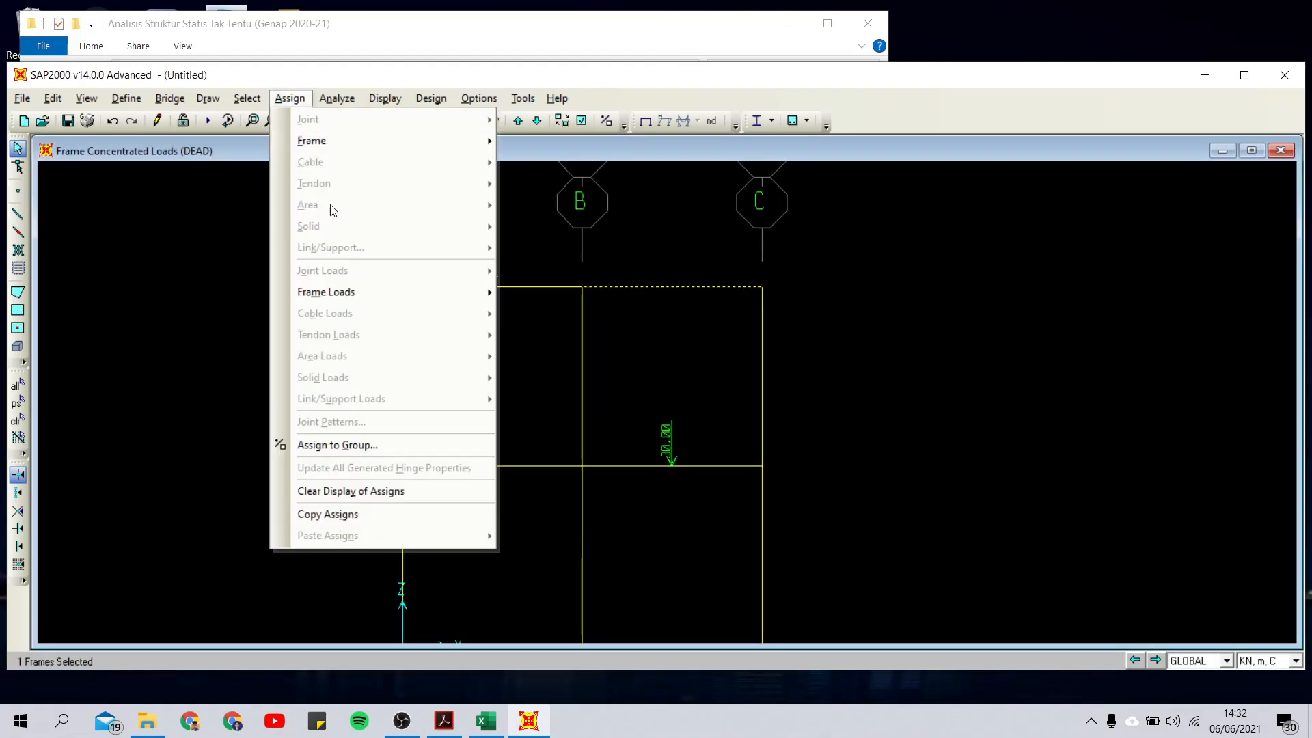
mouse_move(346, 294)
left_click(559, 334)
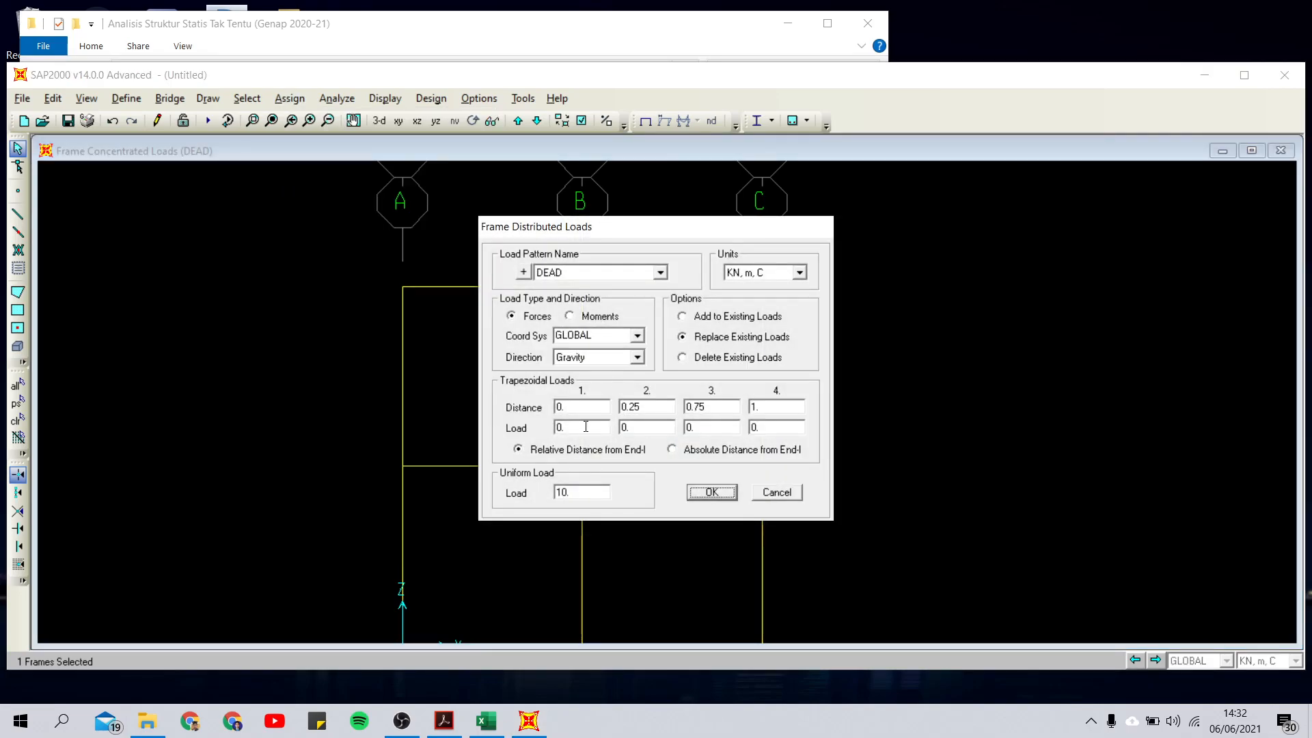
double_click(592, 492)
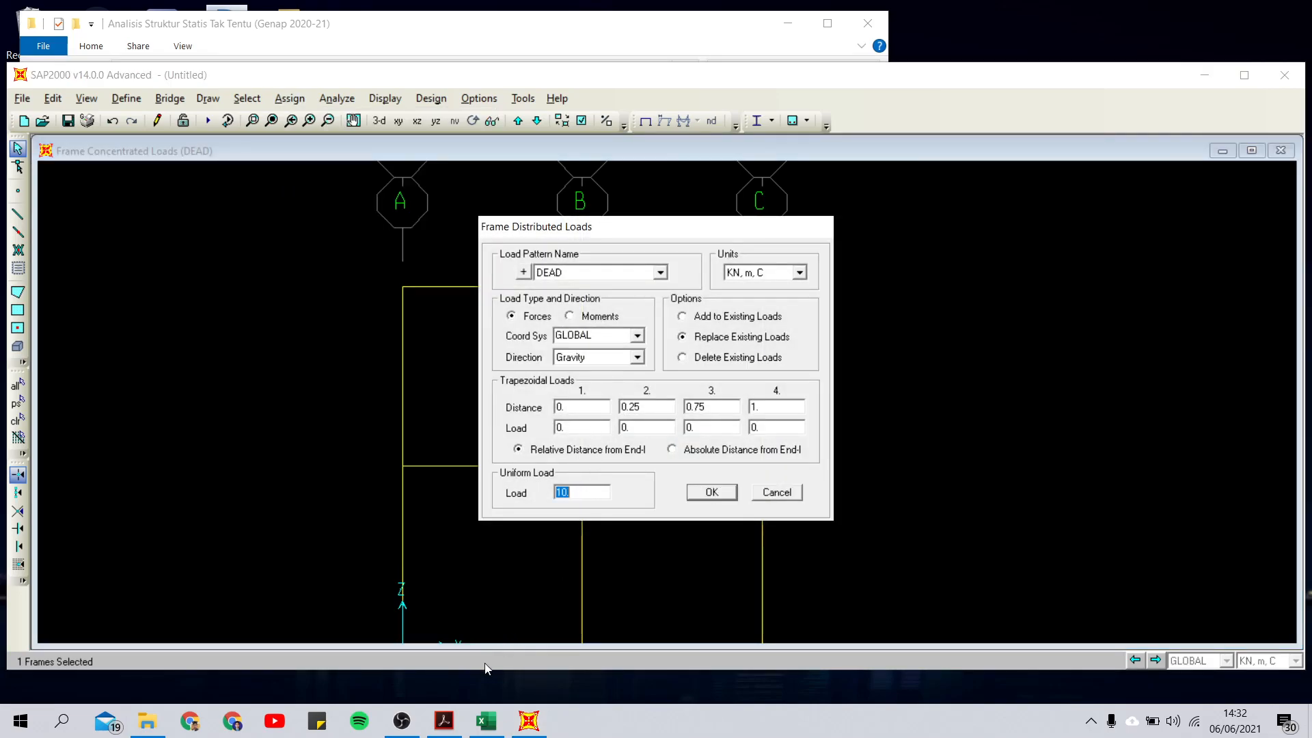
left_click(449, 721)
left_click(449, 721)
type("8")
left_click(711, 491)
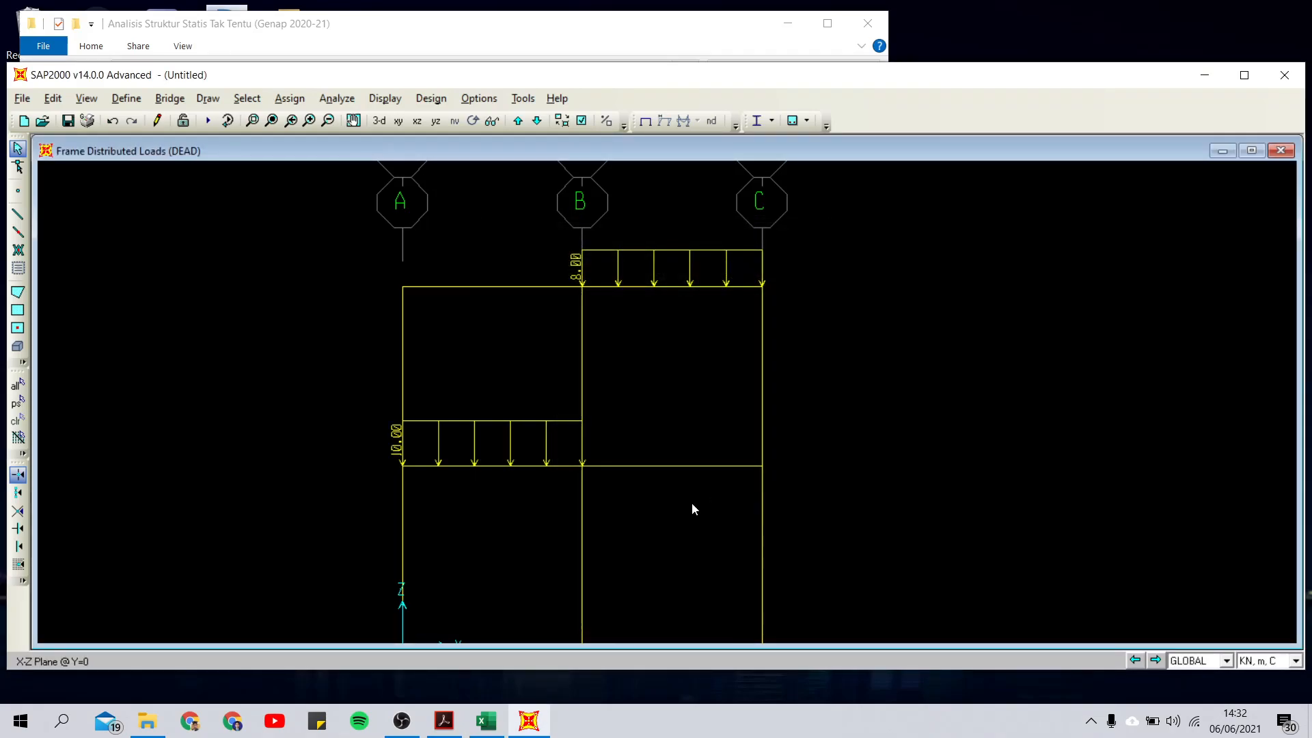
Check the assignment drawing, then apply a DEAD joint force of 20 kN in Global X at the left first-floor joint
scroll(747, 366, "down", 3)
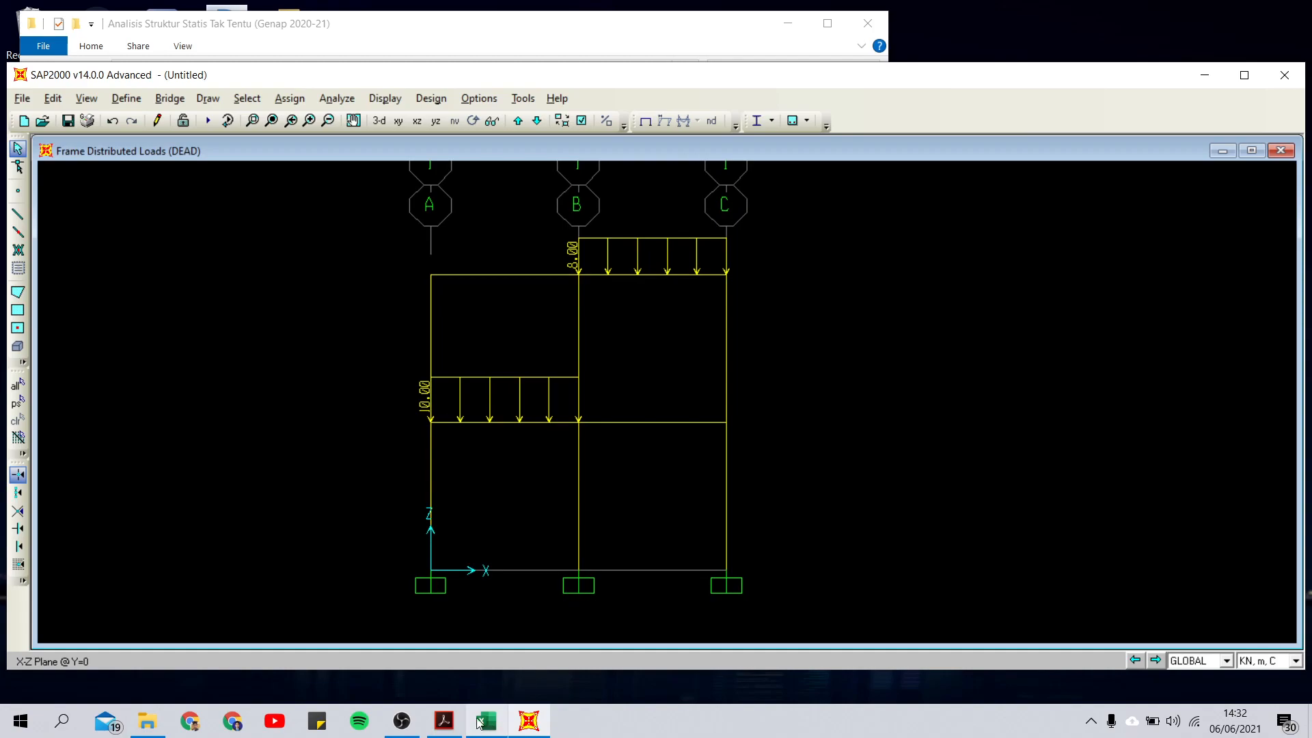
left_click(444, 720)
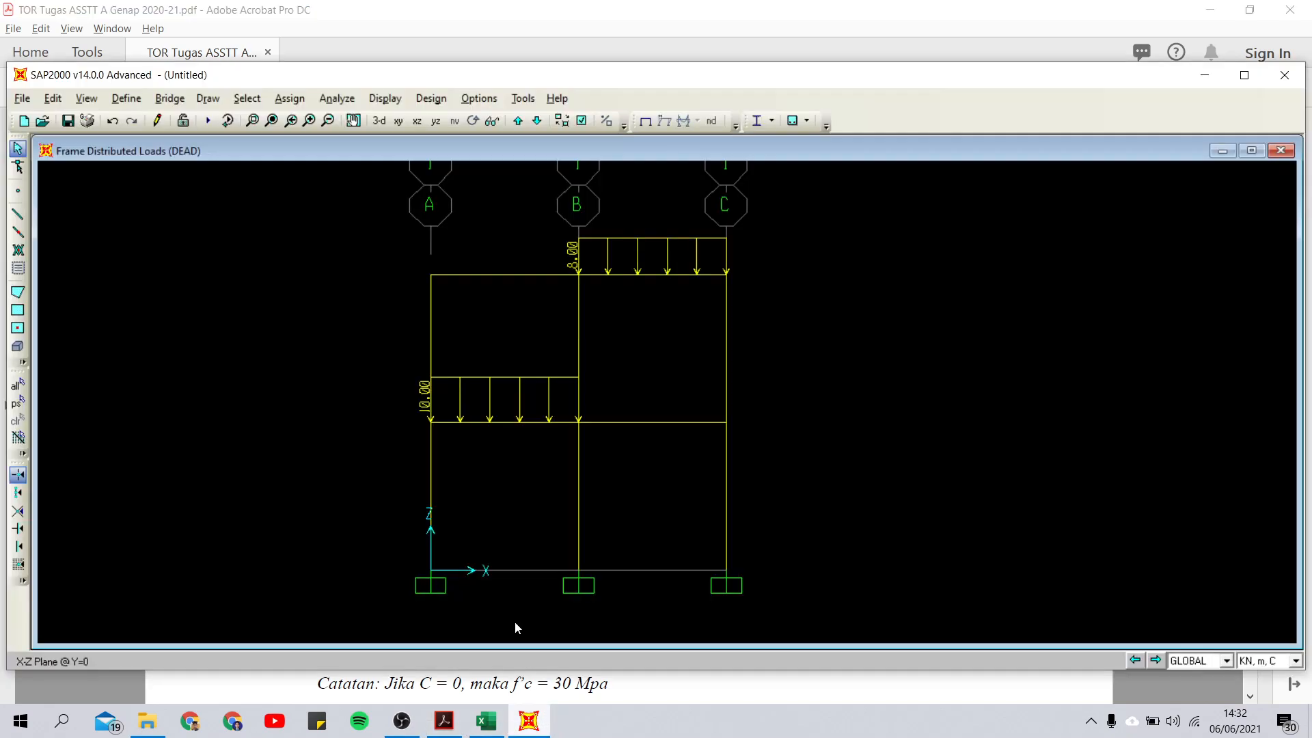
left_click(529, 720)
left_click(431, 423)
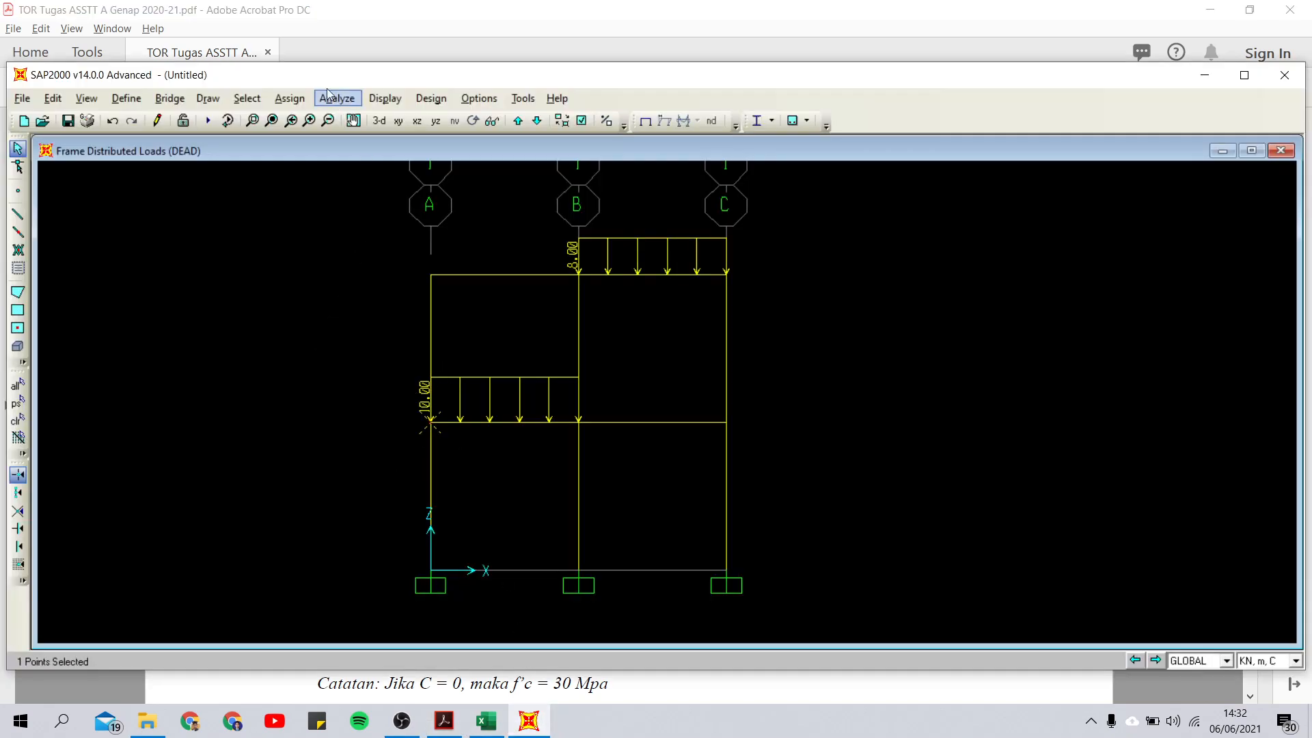
left_click(289, 98)
mouse_move(319, 267)
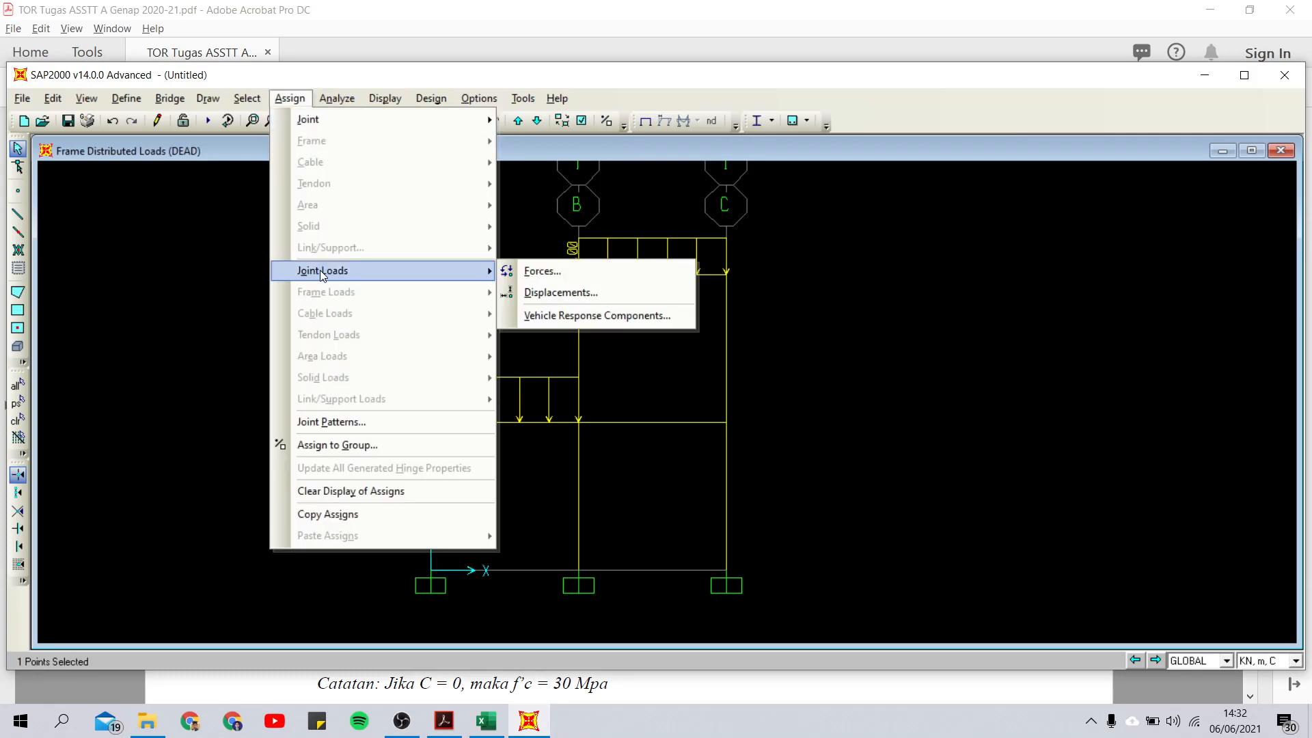
left_click(536, 274)
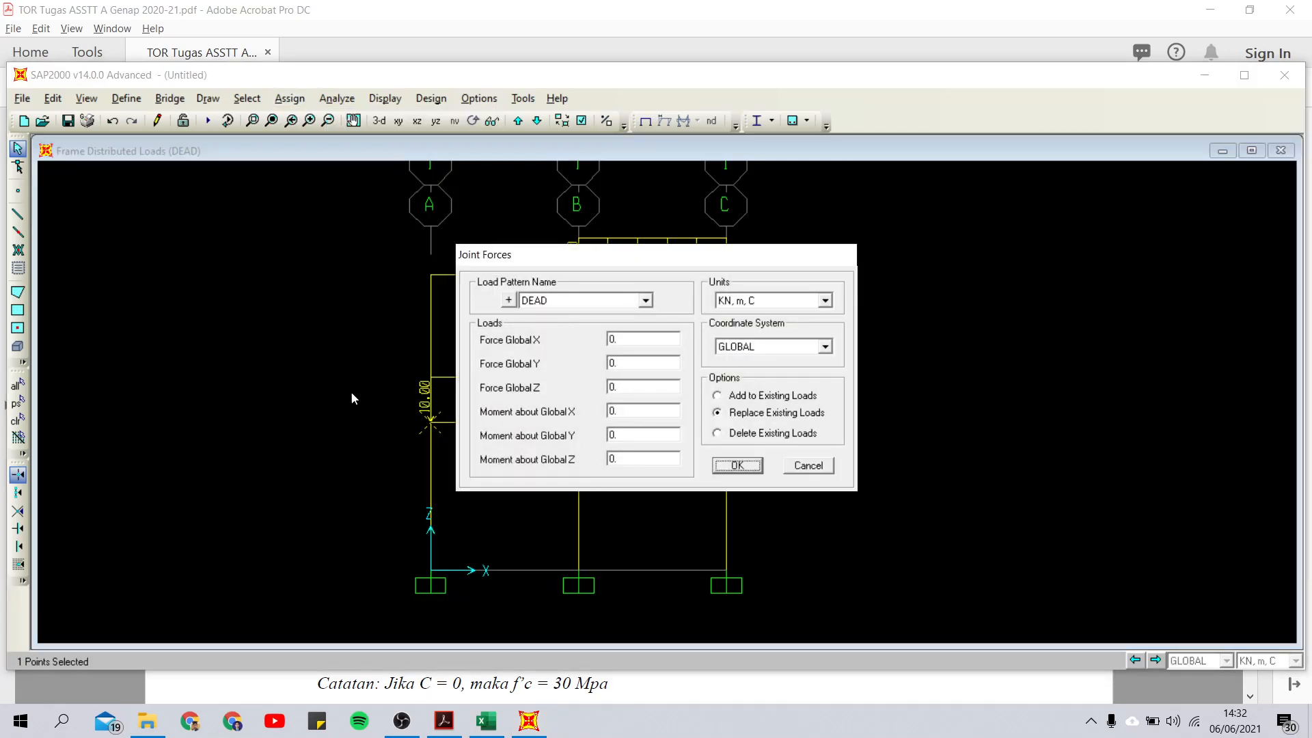
left_click(609, 339)
left_click(444, 721)
left_click(528, 721)
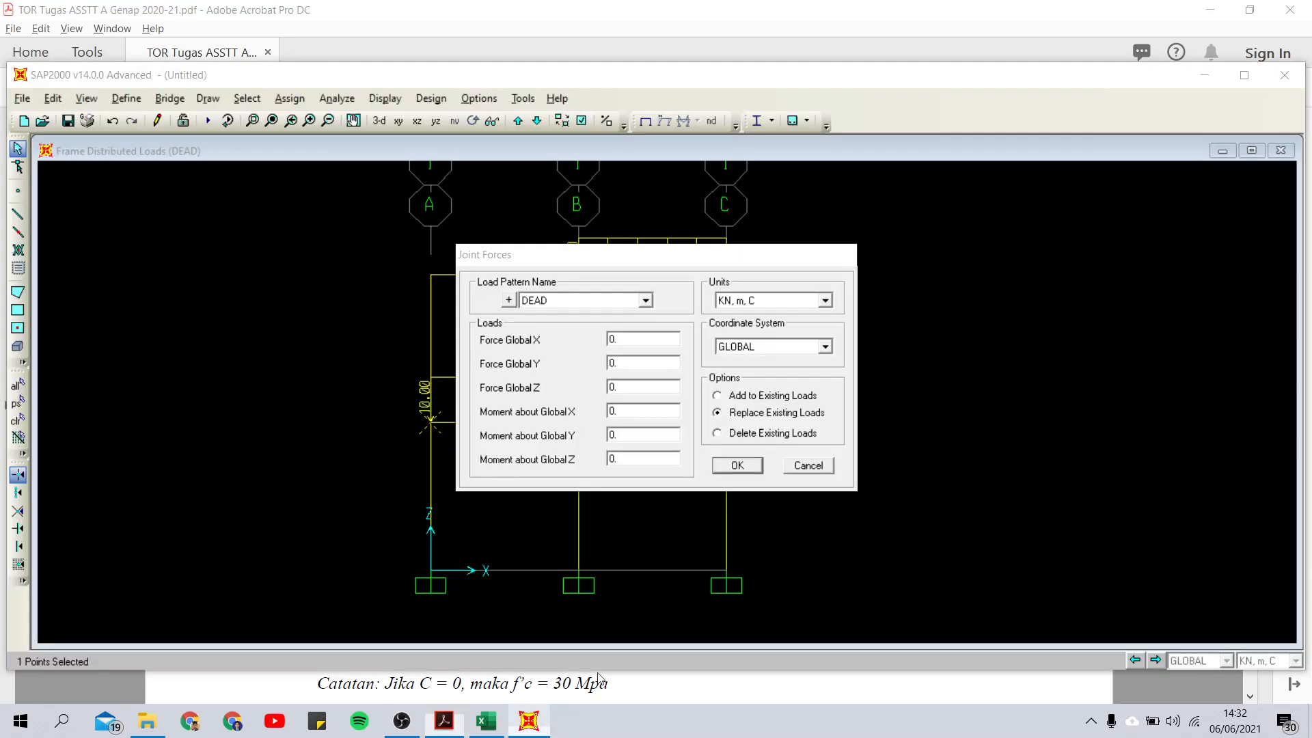
left_click(444, 721)
left_click(445, 721)
type("2")
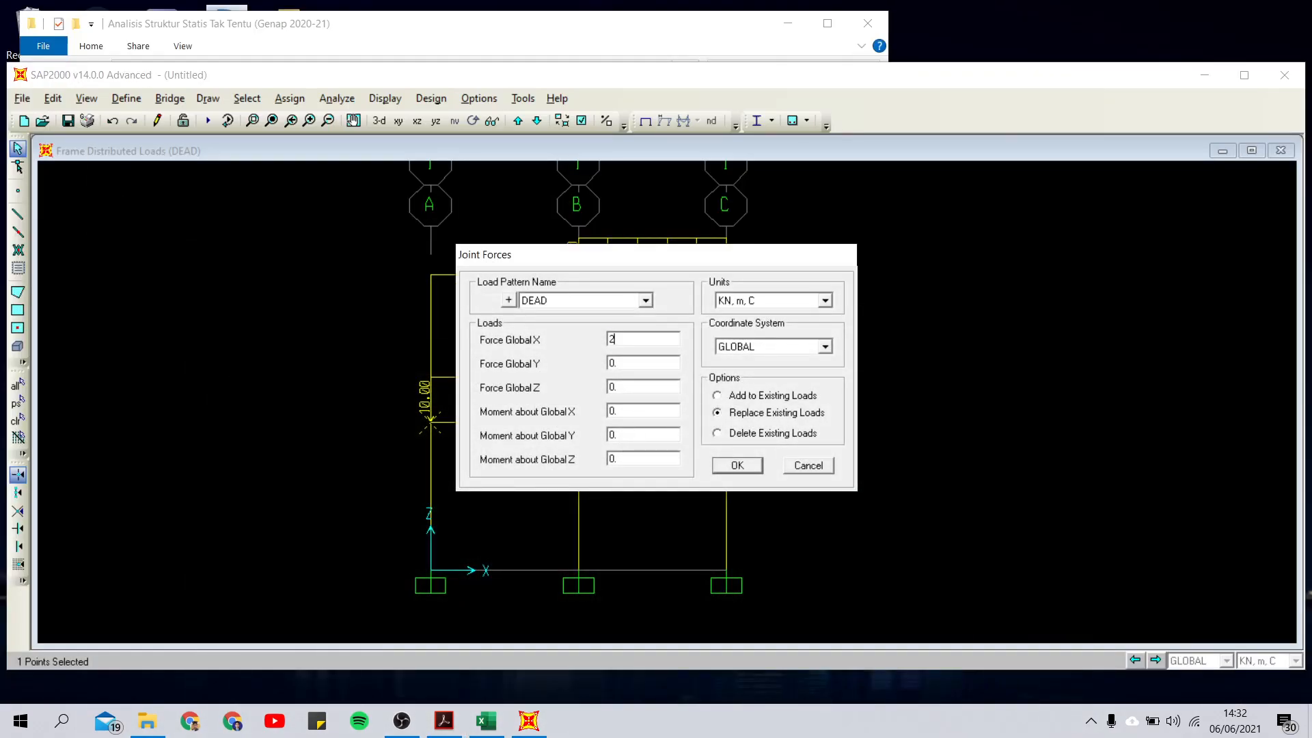
type("0")
left_click(743, 467)
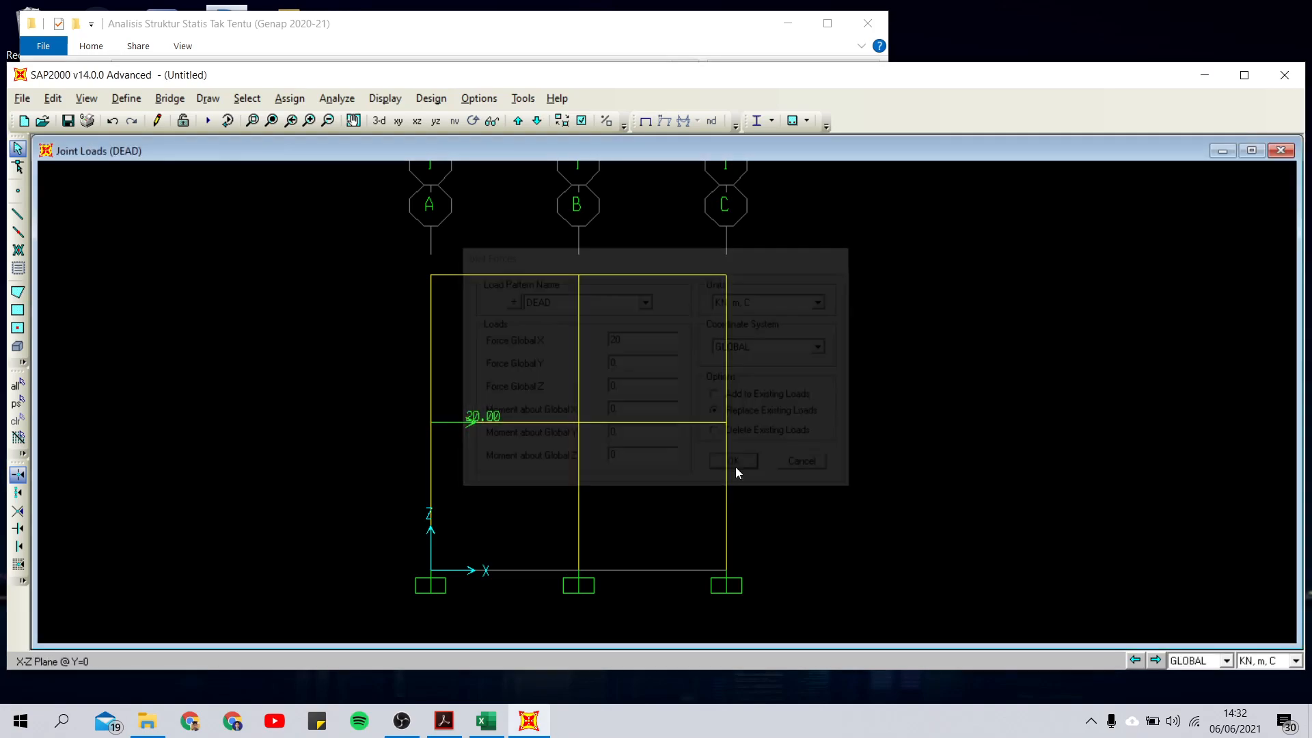
Apply a DEAD joint force of 30 kN in Global X at the frame's upper-left corner joint, after checking the assignment drawing
left_click(433, 280)
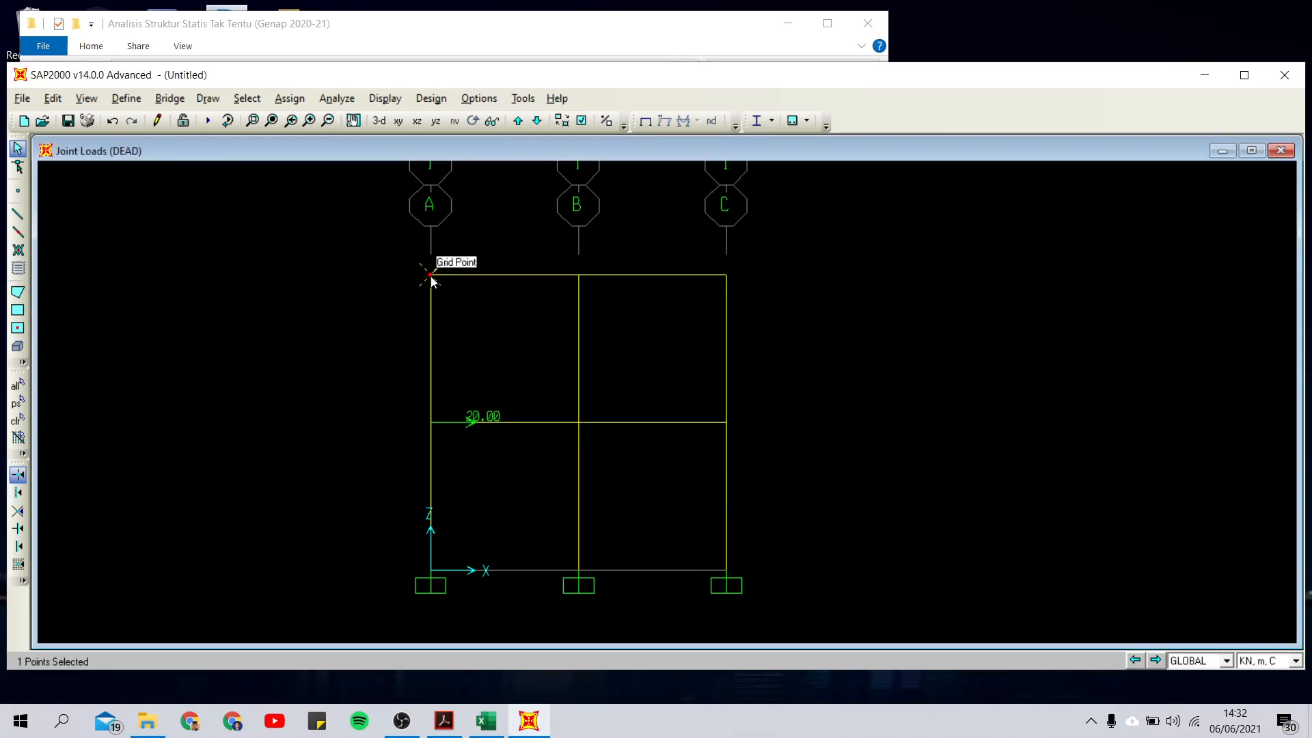
left_click(445, 721)
left_click(445, 721)
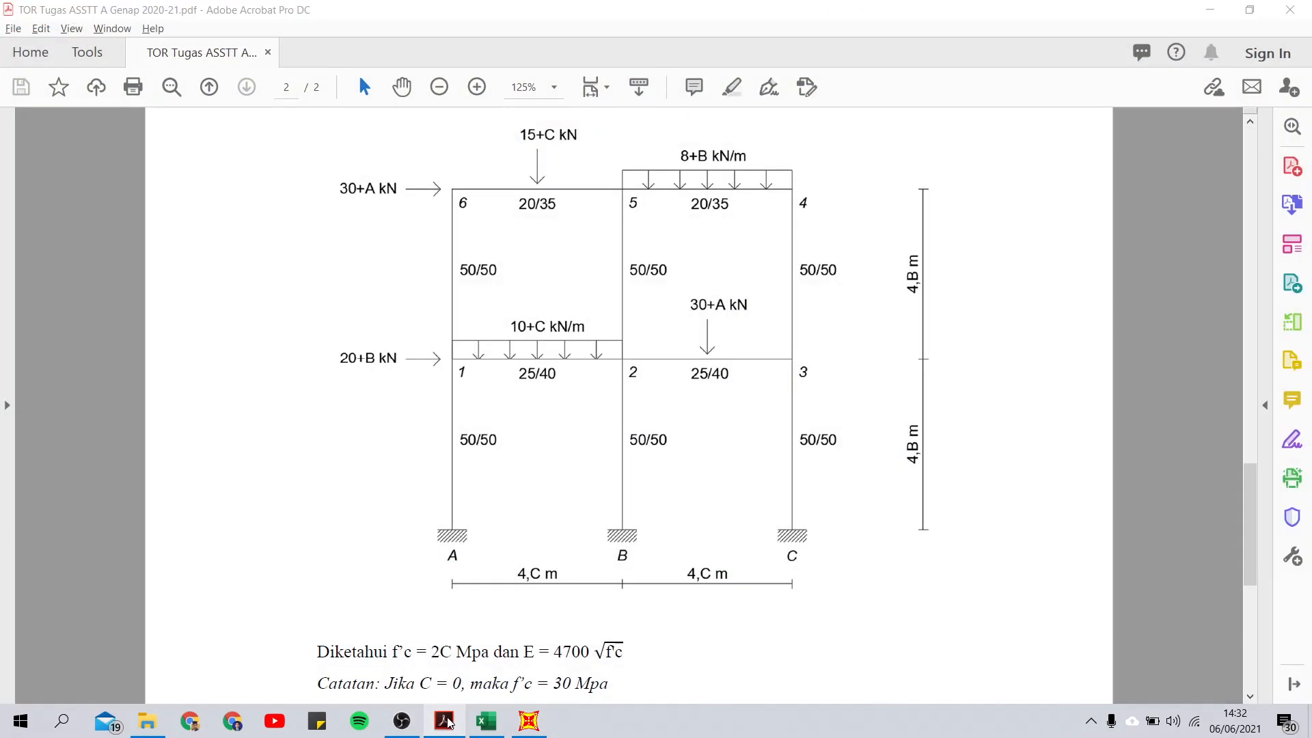
left_click(290, 98)
mouse_move(410, 270)
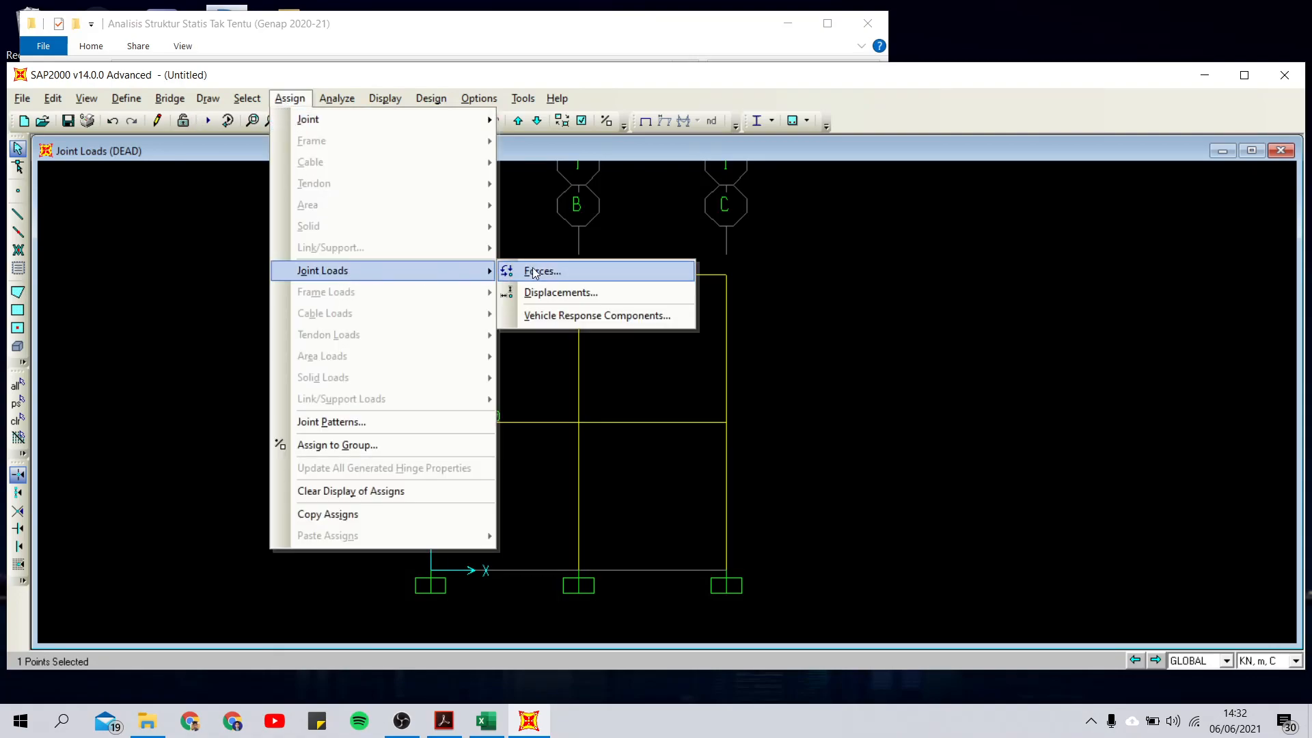
left_click(529, 270)
double_click(637, 337)
type("30")
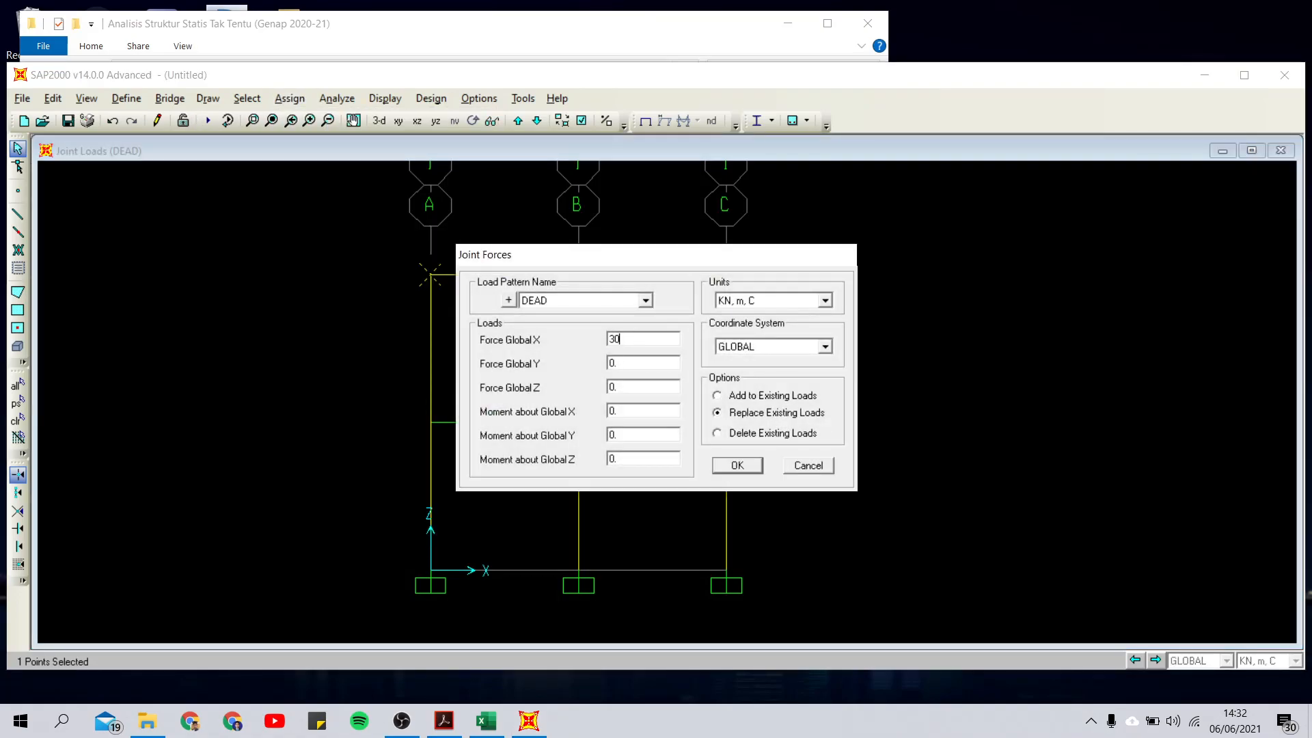
left_click(737, 465)
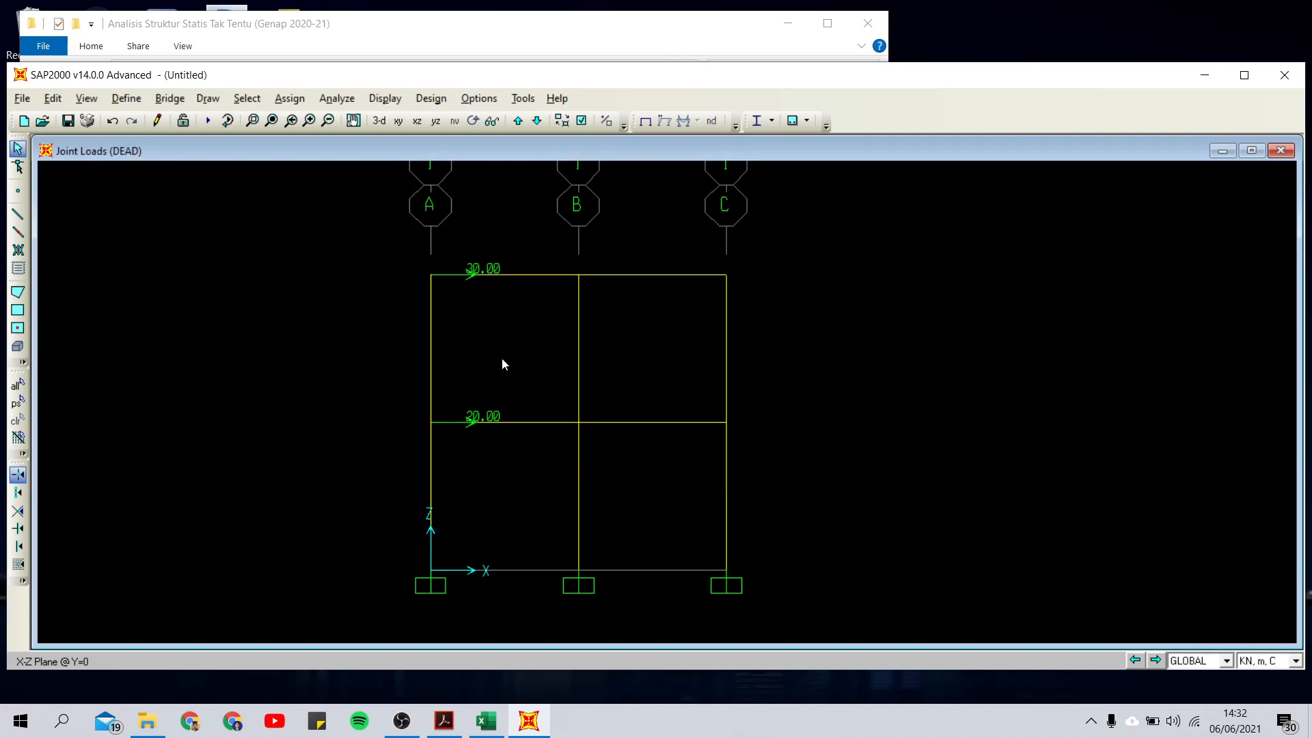
Inspect the loads assigned to the left and right top-floor beams in their line information
right_click(522, 274)
left_click(623, 179)
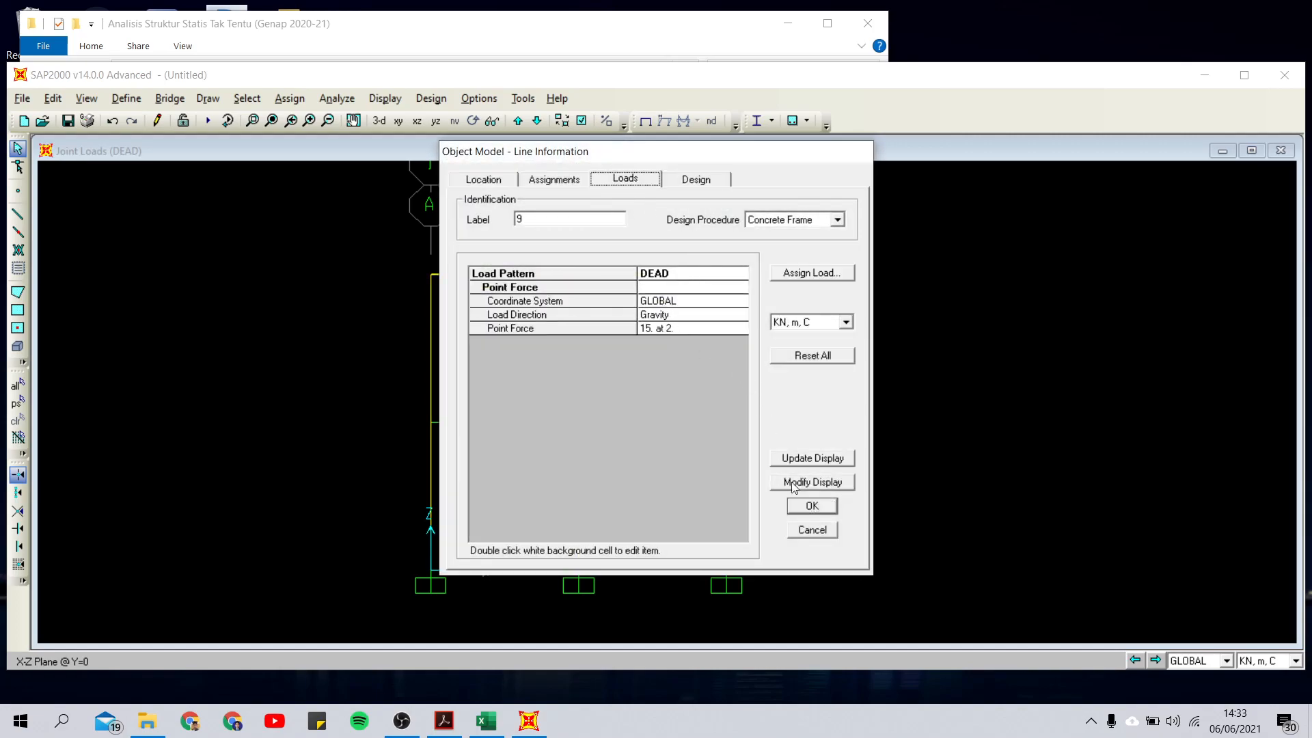
left_click(811, 506)
right_click(646, 274)
left_click(648, 180)
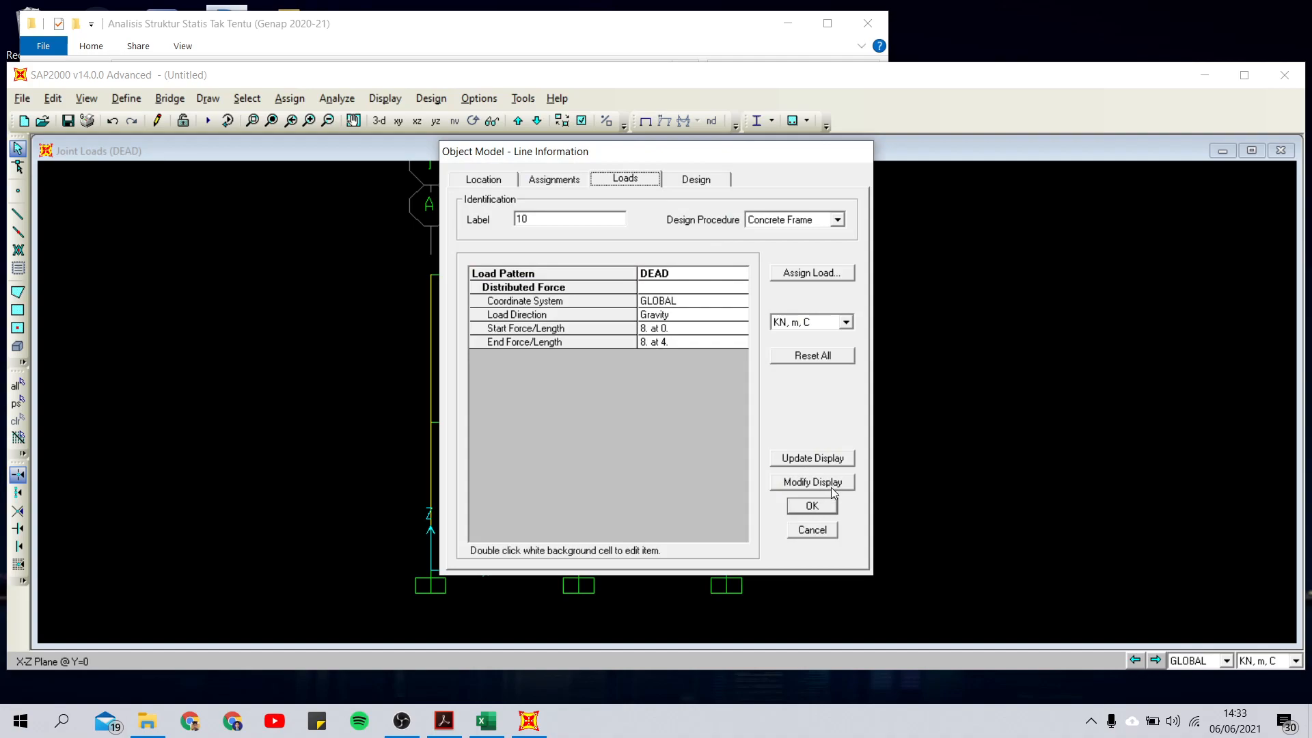
left_click(812, 506)
Inspect the loads assigned to the left and right first-floor beams in their line information
left_click(538, 422)
right_click(539, 421)
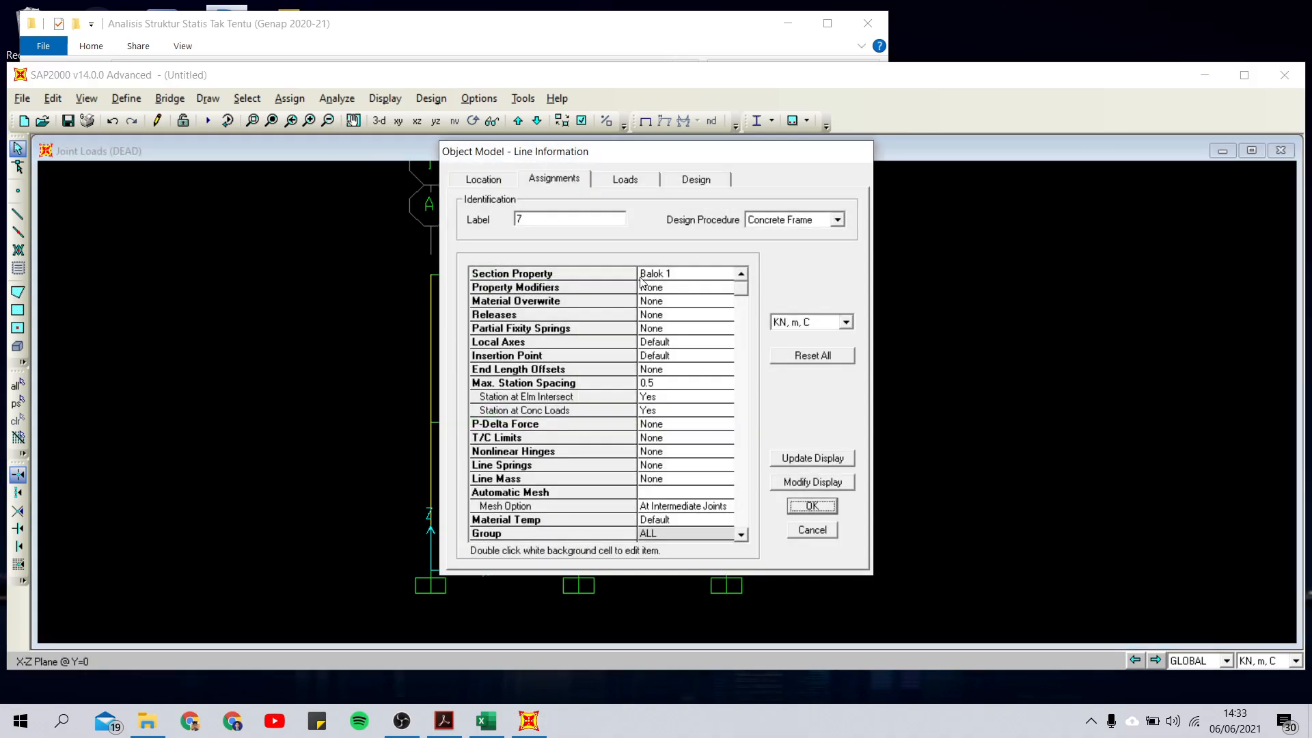
left_click(625, 179)
left_click(812, 506)
left_click(644, 421)
right_click(656, 421)
left_click(625, 179)
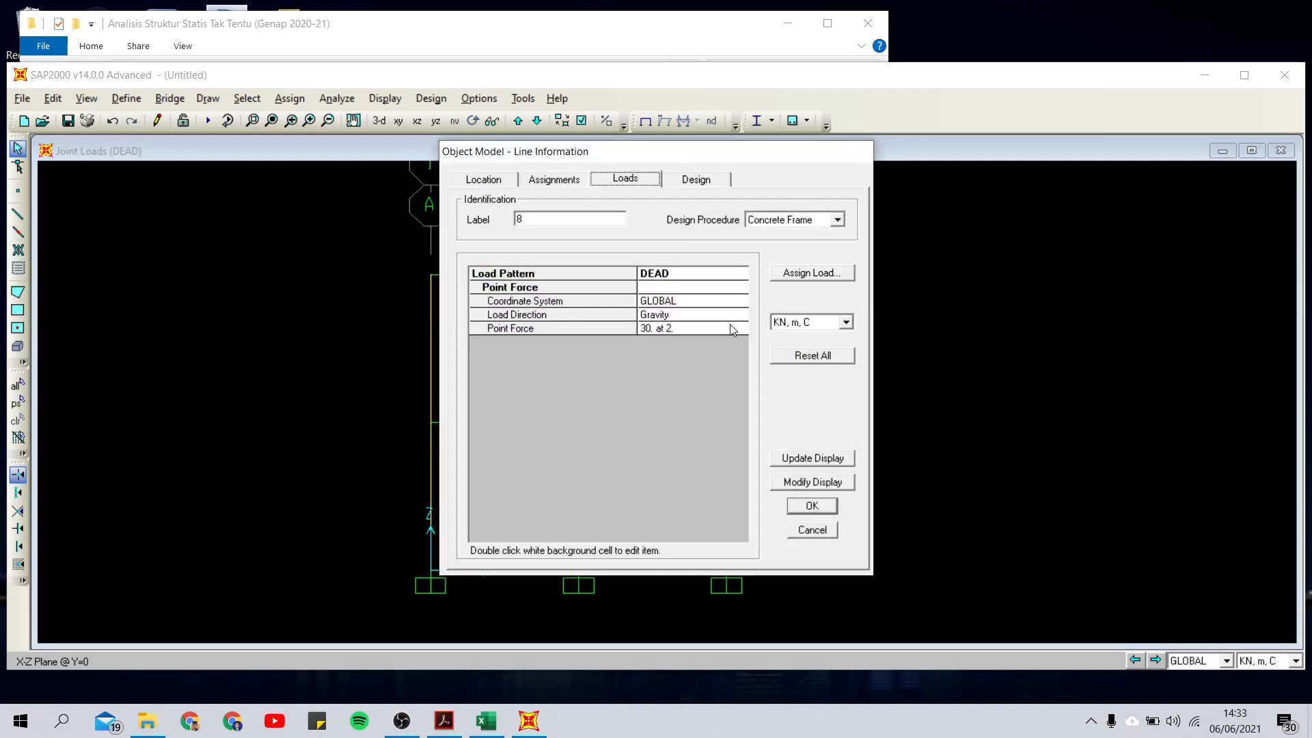
left_click(811, 507)
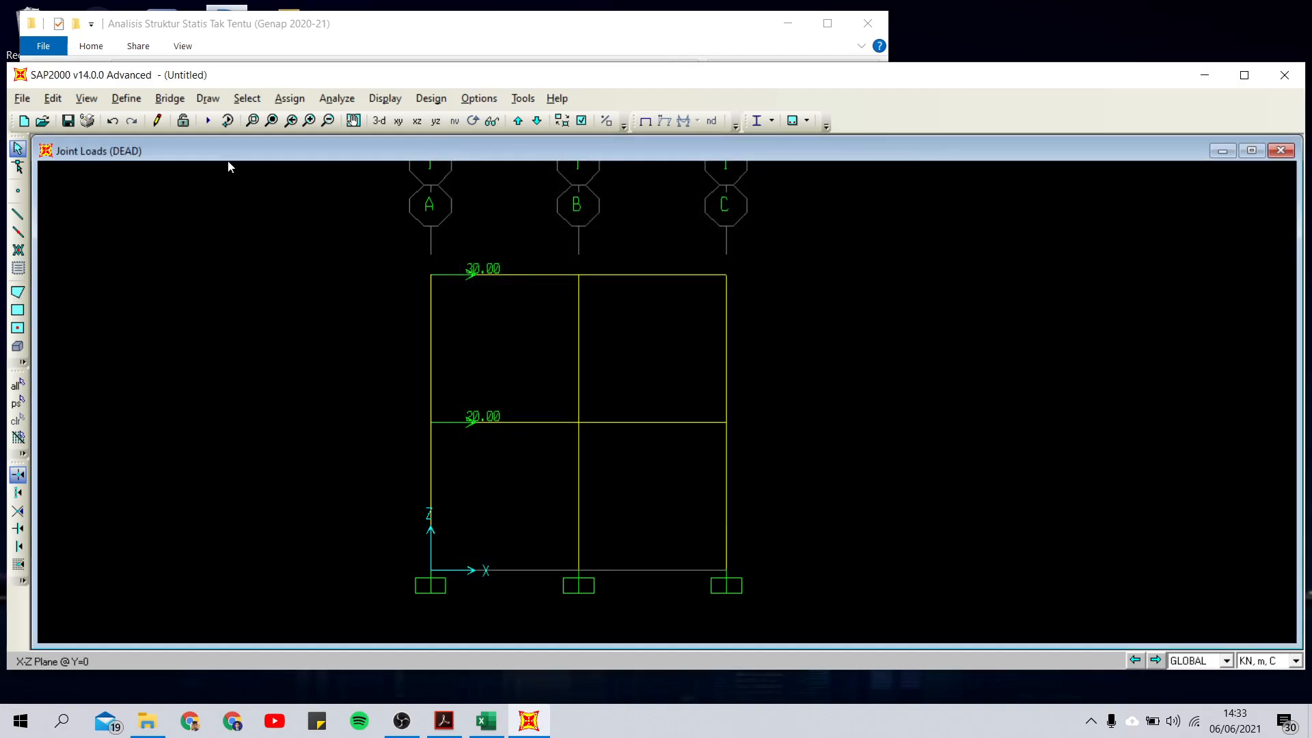
Set the MODAL load case to Do Not Run and start the analysis with only the DEAD case
left_click(208, 120)
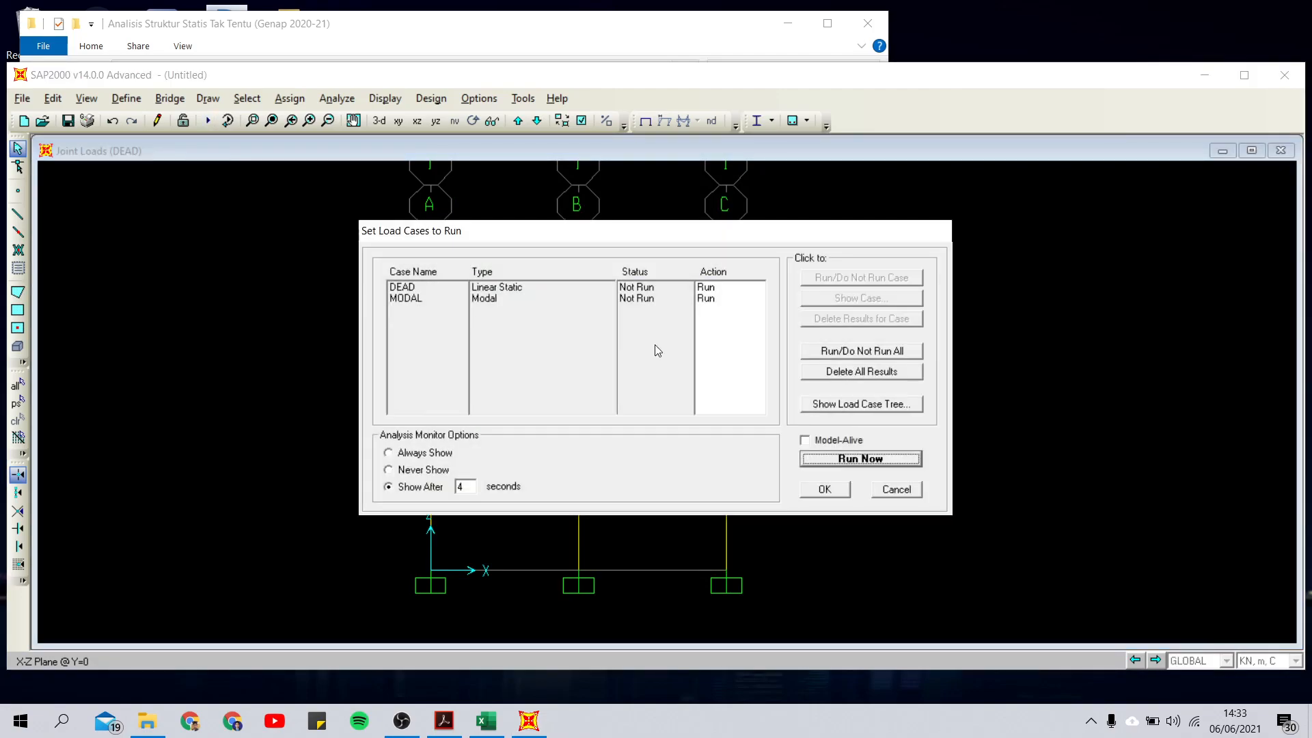
left_click(426, 299)
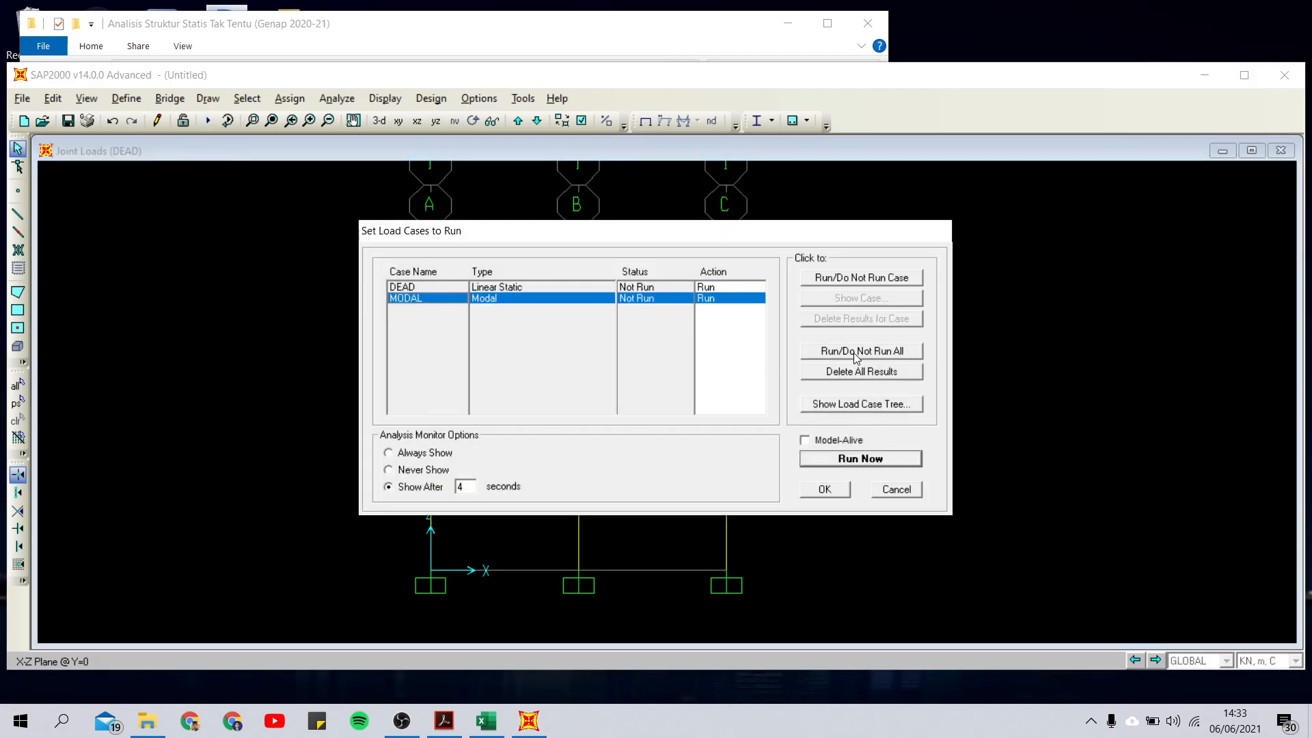
left_click(842, 284)
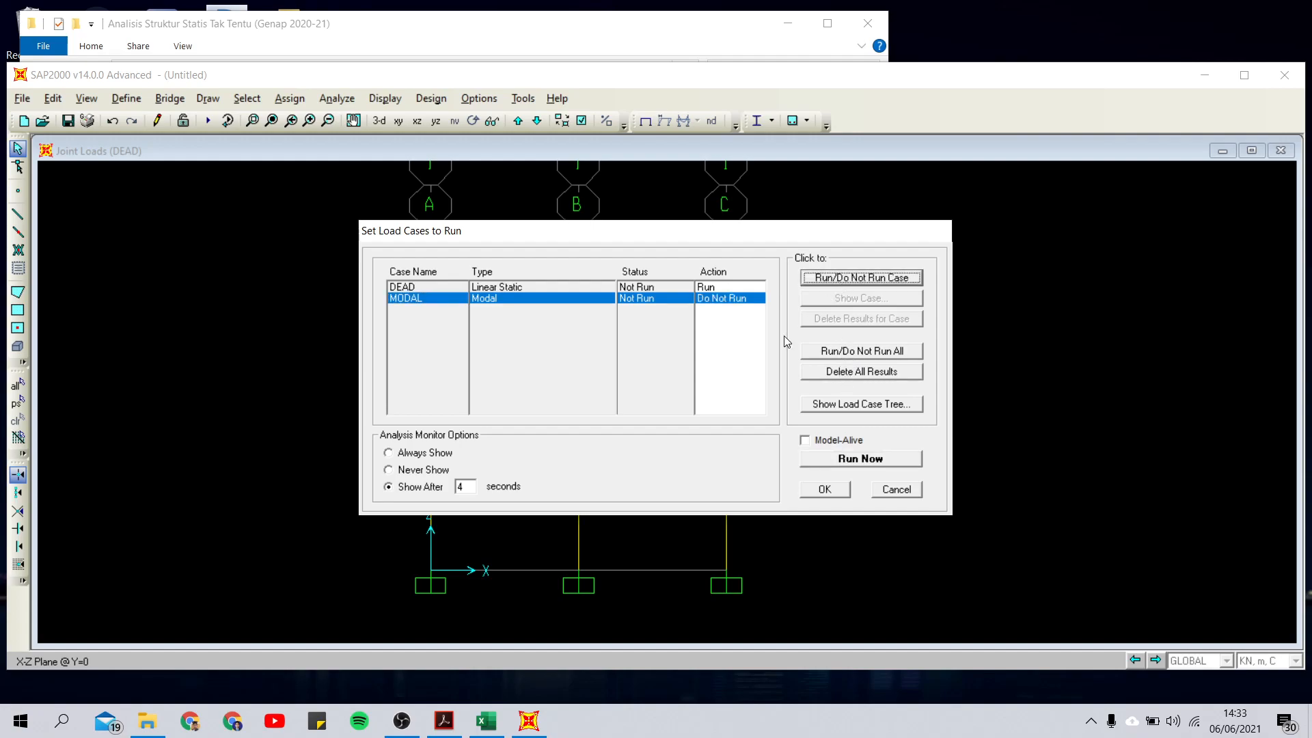
left_click(846, 461)
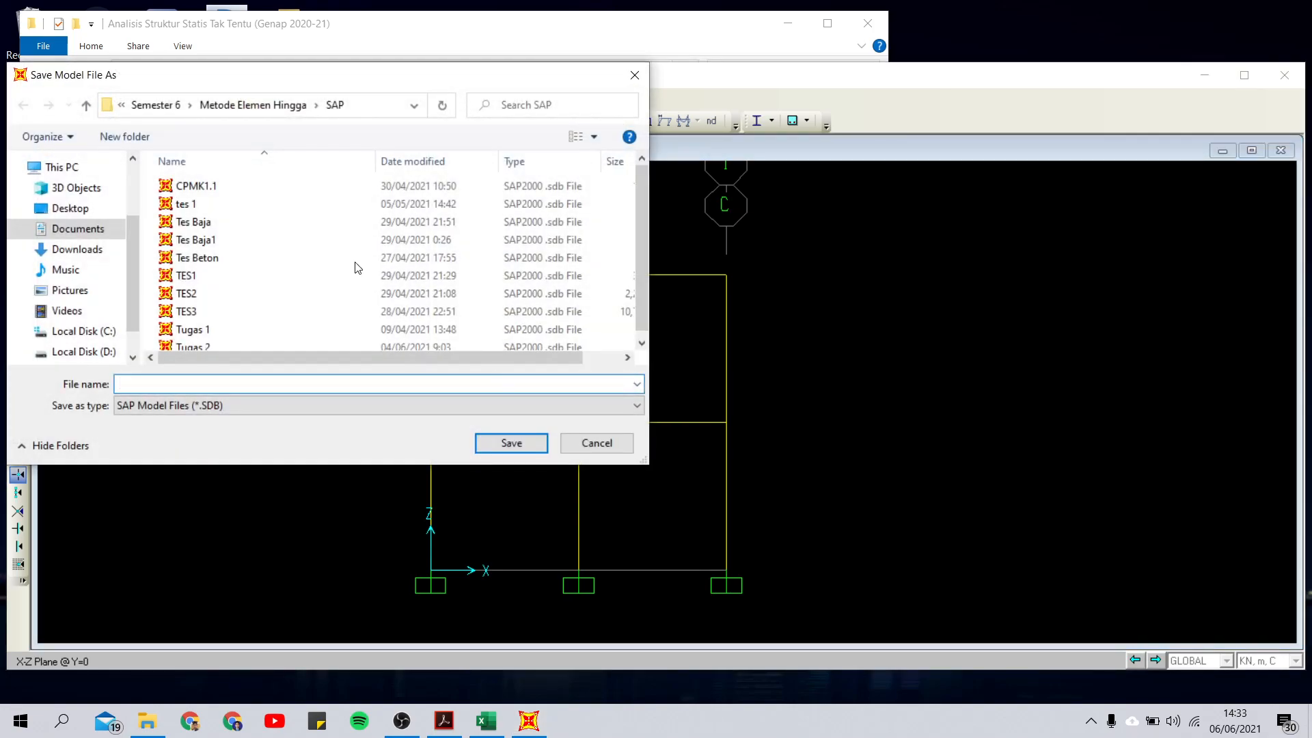
Save the model as Portal 2 in the Validasi SAP folder of Analisis Struktur Statis Tak Tentu, dismissing the interrupting OBS connection message
left_click(156, 104)
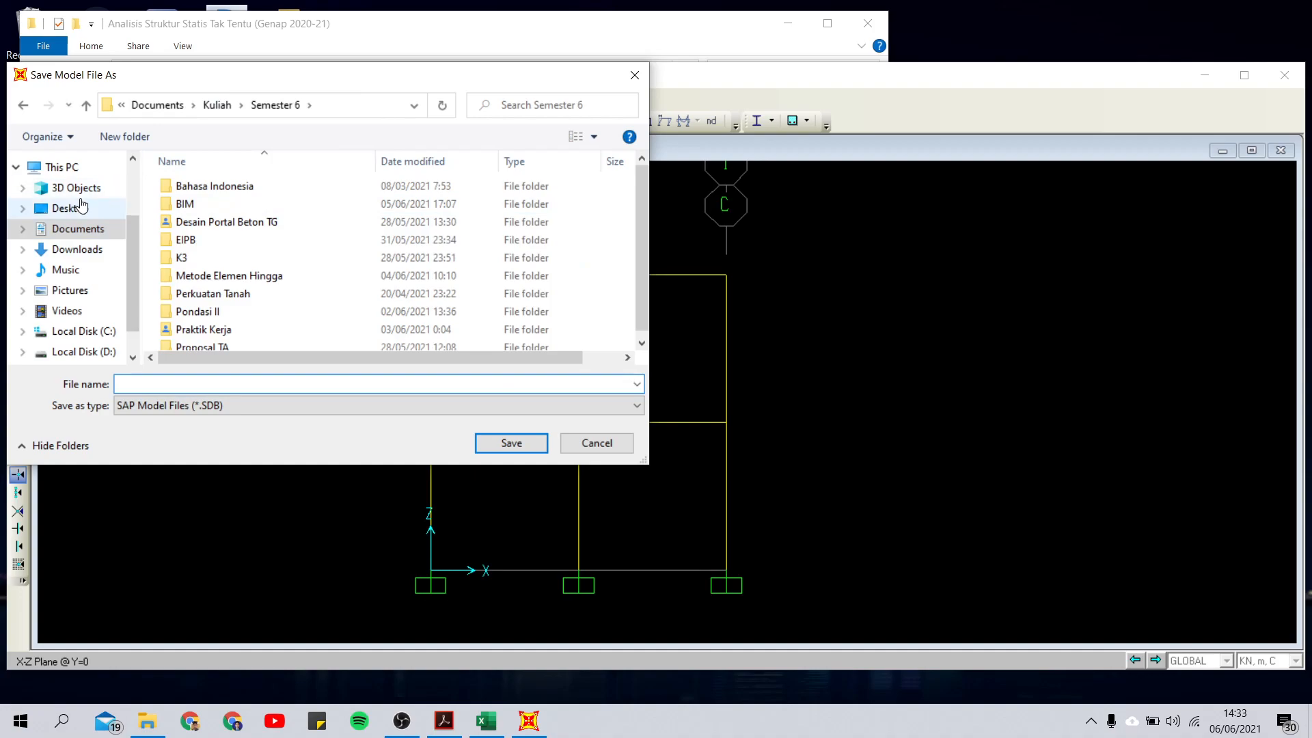
scroll(105, 225, "up", 3)
left_click(96, 215)
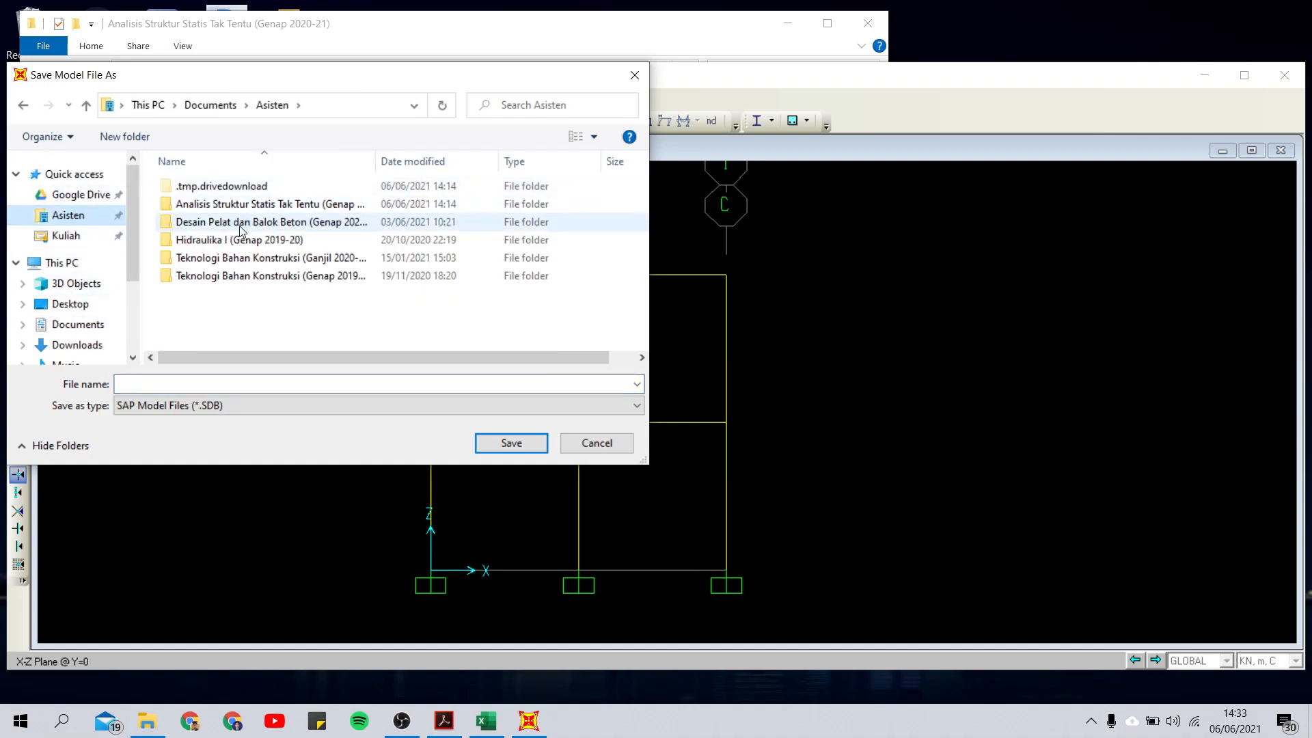
double_click(228, 205)
double_click(219, 187)
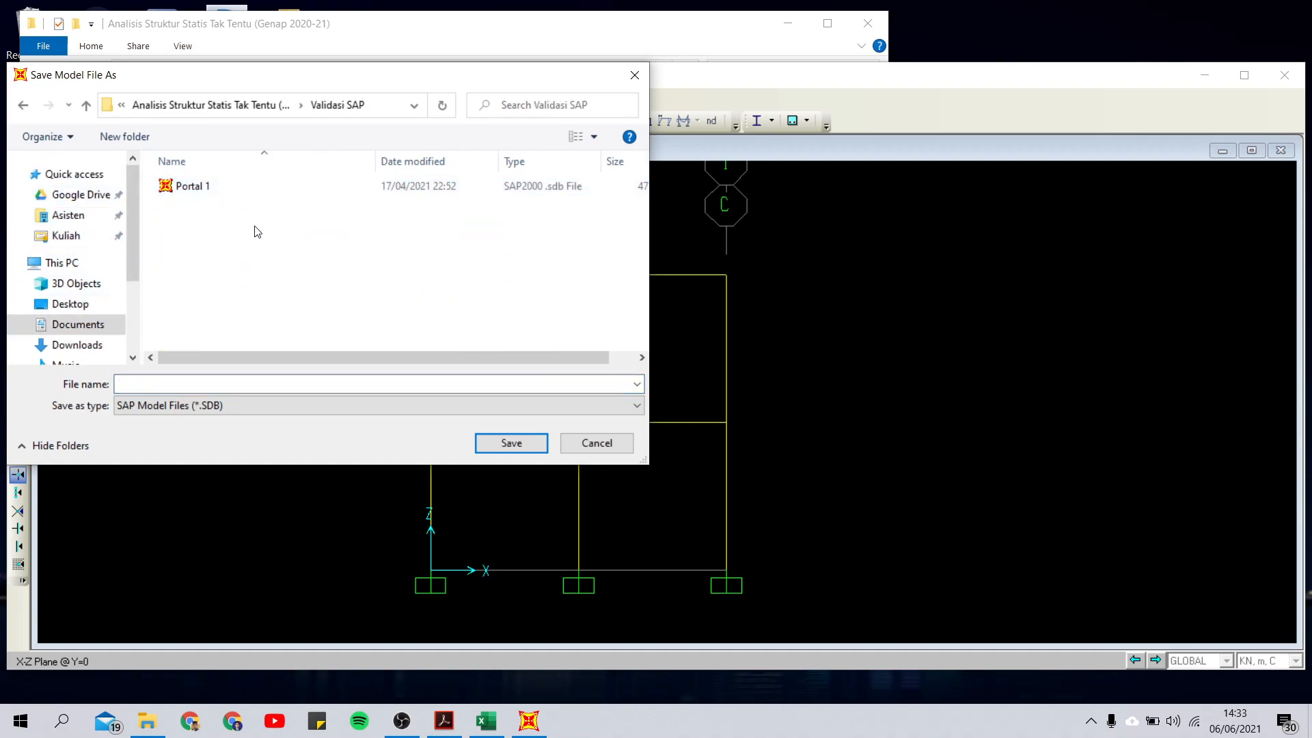
left_click(224, 383)
type("Portal 2")
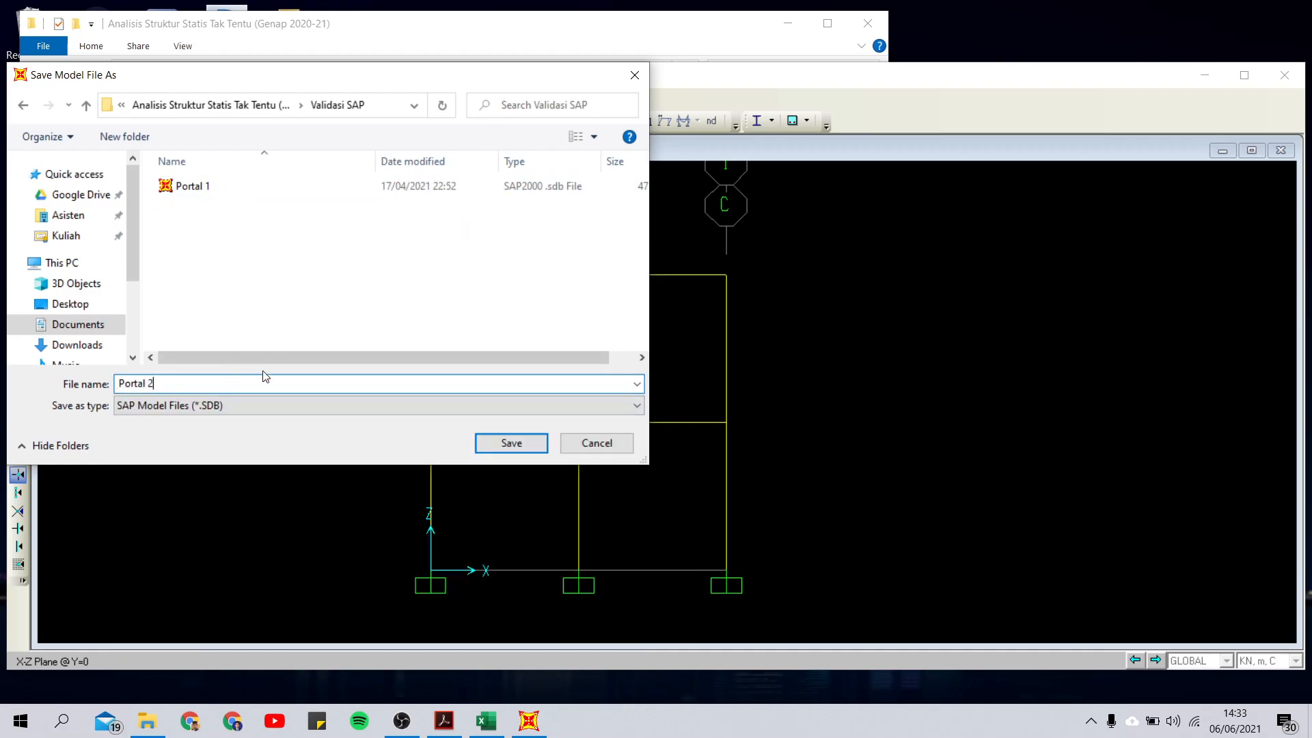
left_click(478, 443)
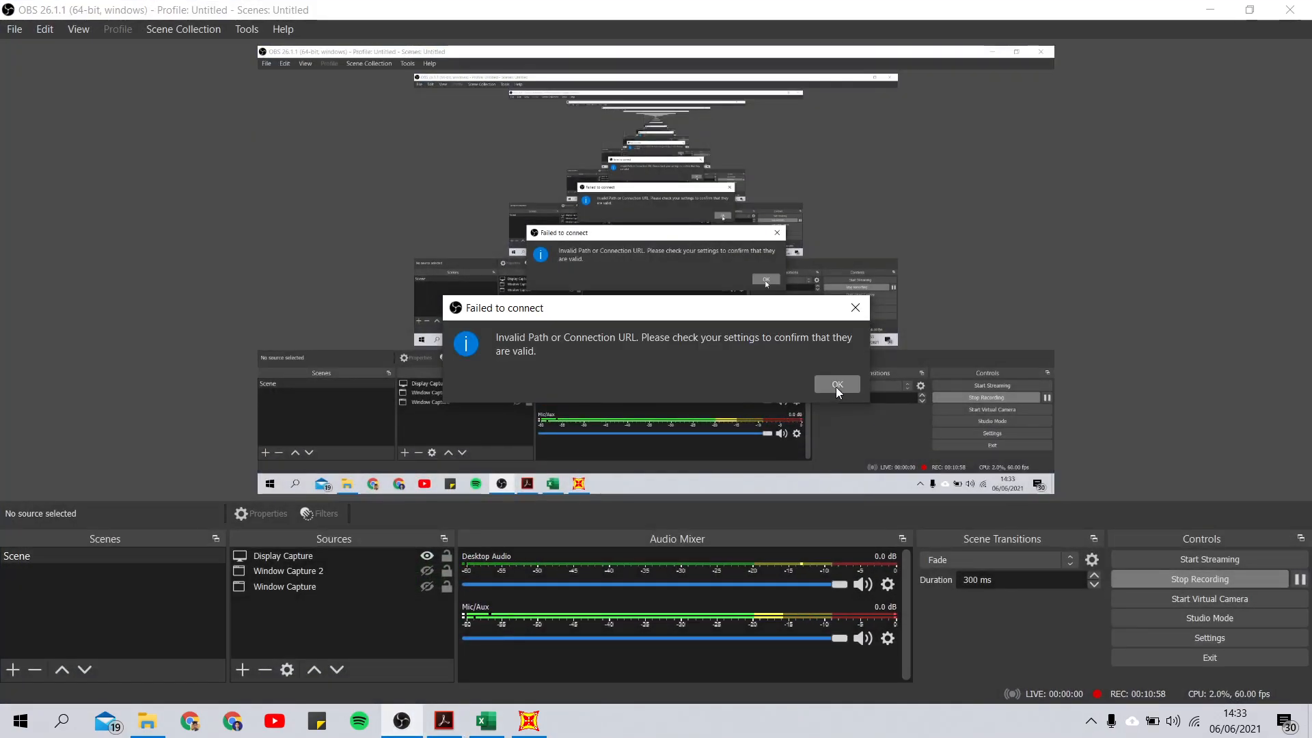
left_click(835, 384)
left_click(1228, 13)
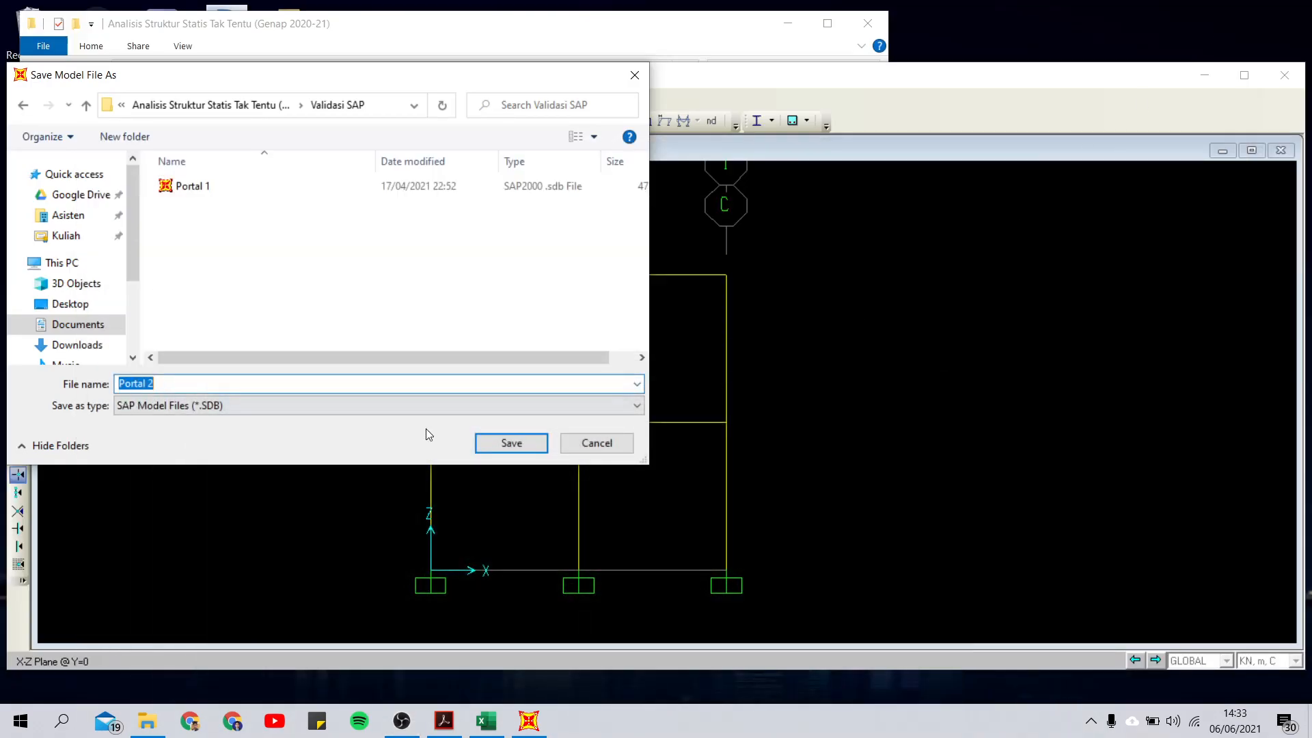
left_click(223, 384)
left_click(498, 449)
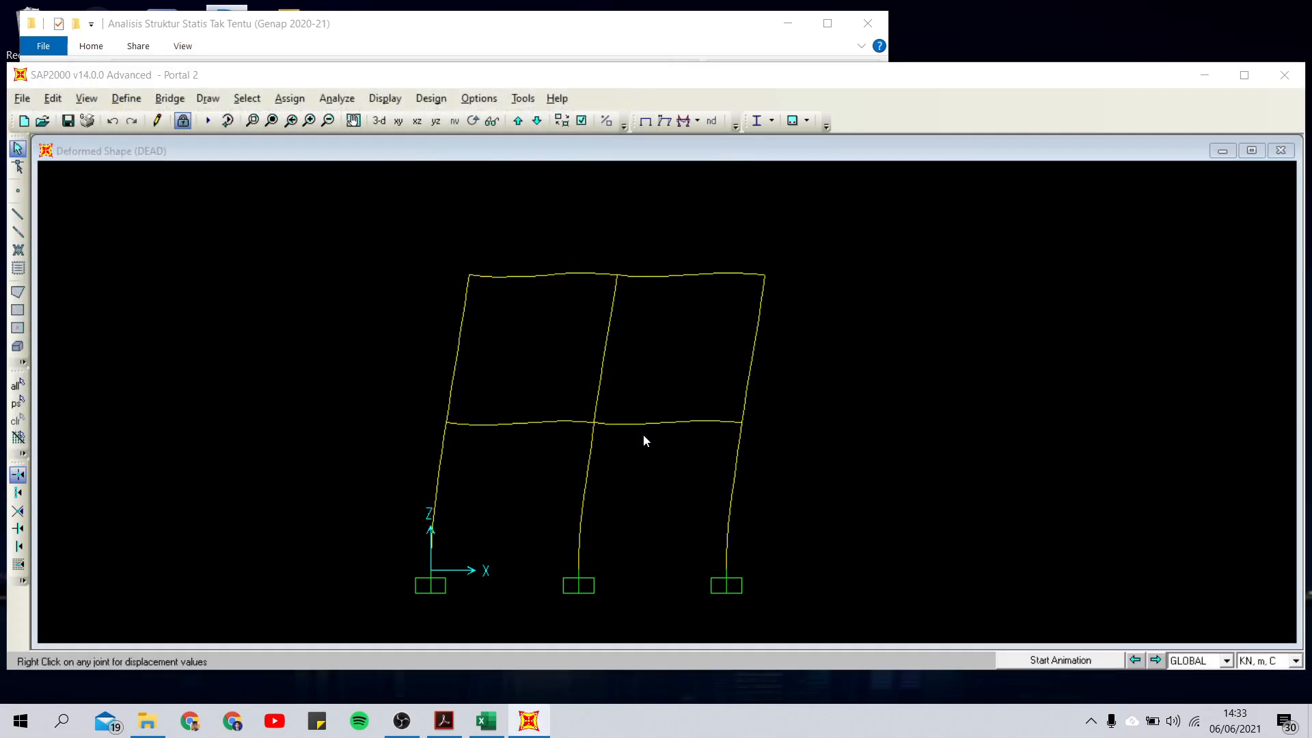
left_click(697, 126)
left_click(725, 166)
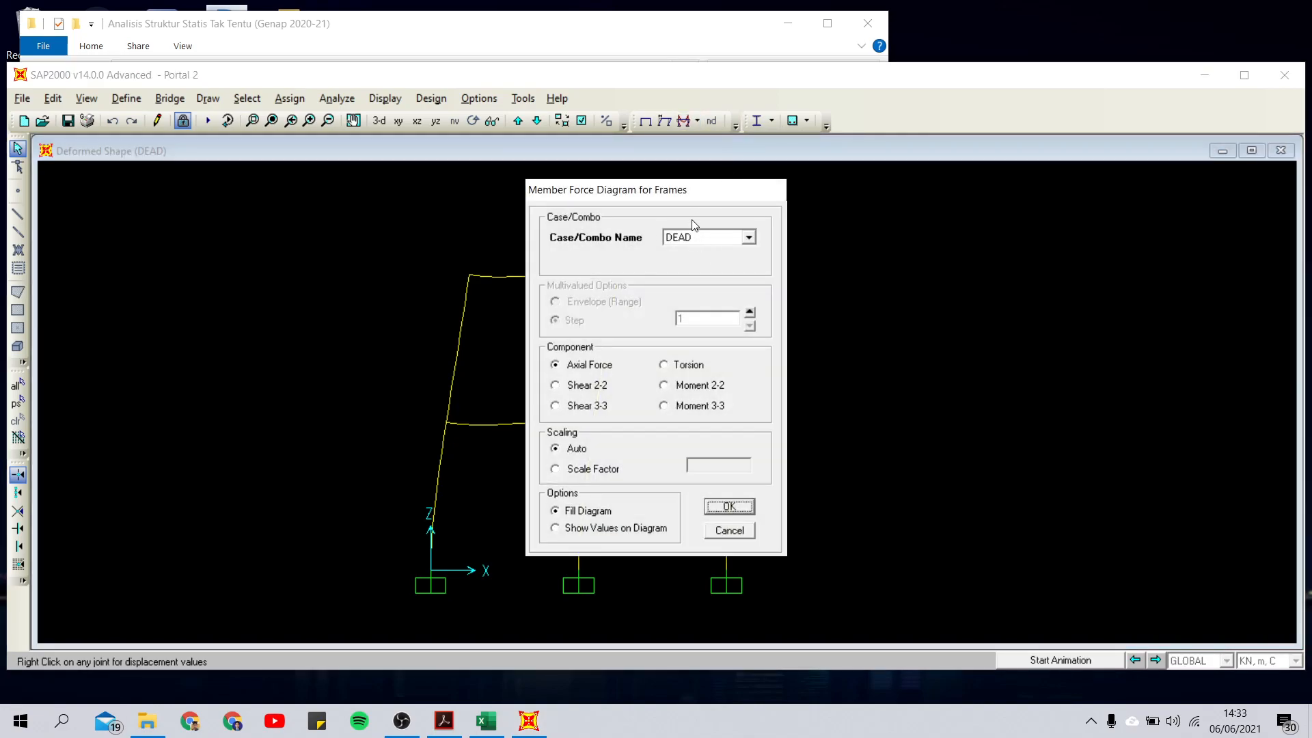
left_click(730, 530)
Display the filled Moment 3-3 diagram of the frames for the DEAD case, after consulting the final moments in the Takabeya_Excel workbook
left_click(697, 121)
left_click(717, 161)
left_click(694, 244)
left_click(691, 253)
left_click(684, 408)
left_click(492, 719)
scroll(559, 477, "down", 1)
scroll(559, 478, "down", 7)
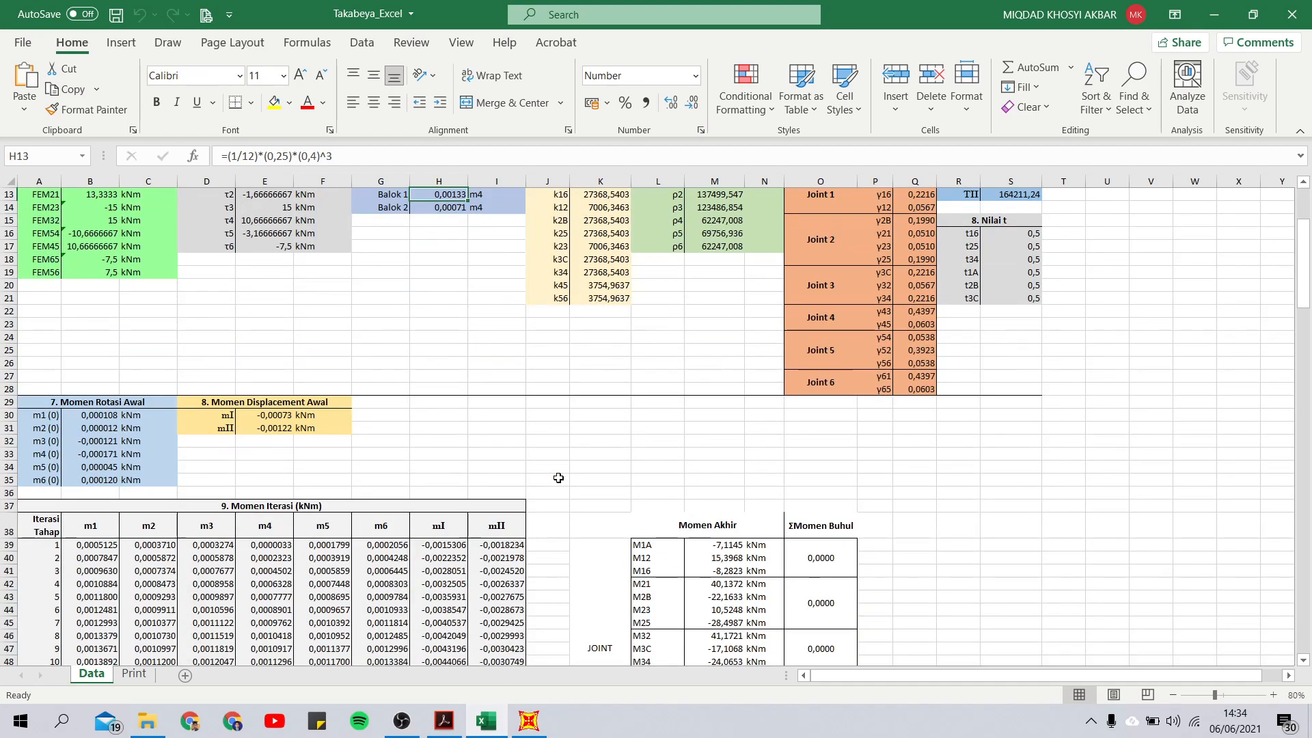
scroll(725, 424, "down", 2)
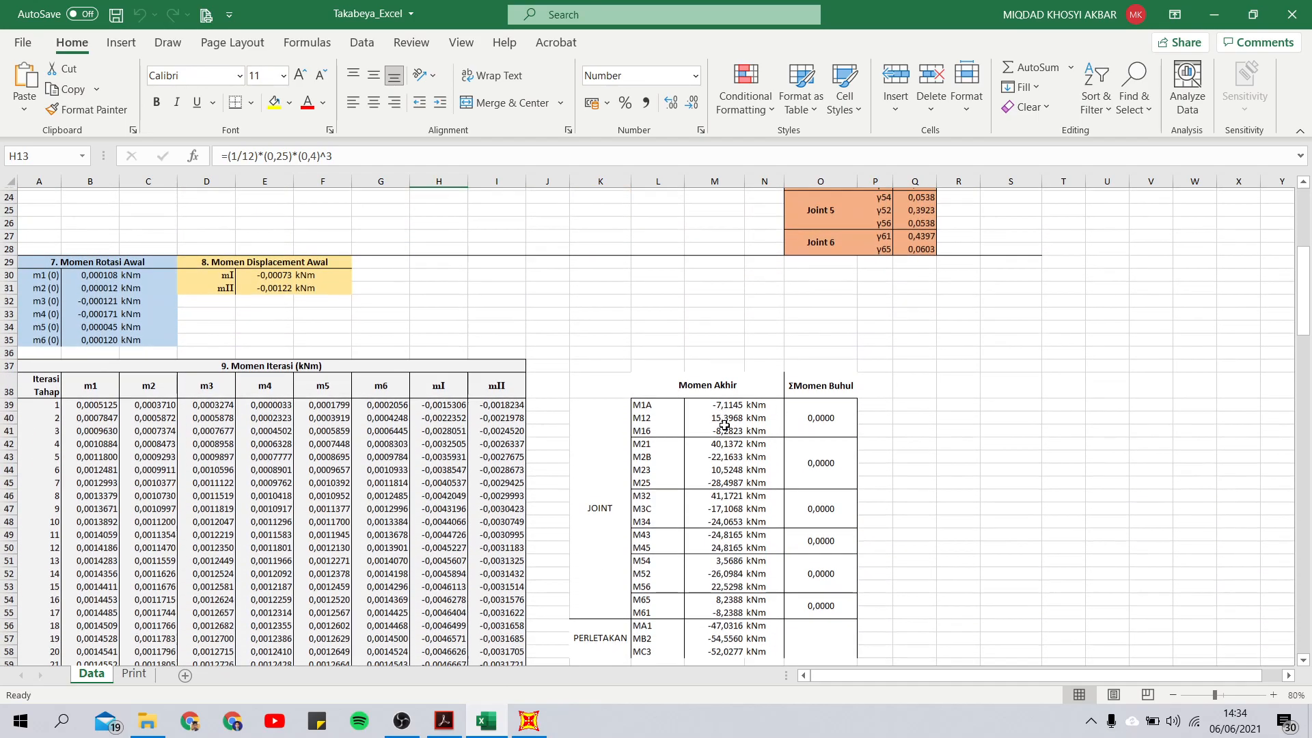
left_click(528, 721)
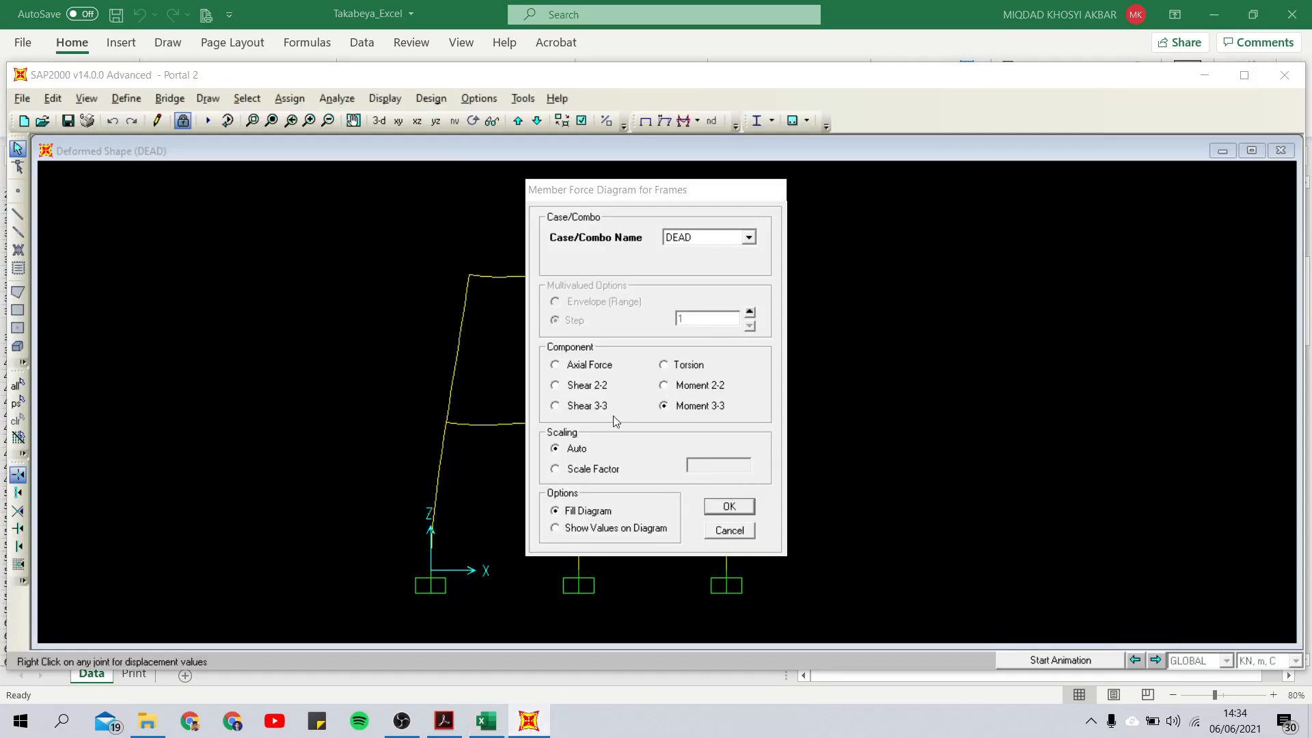
left_click(727, 508)
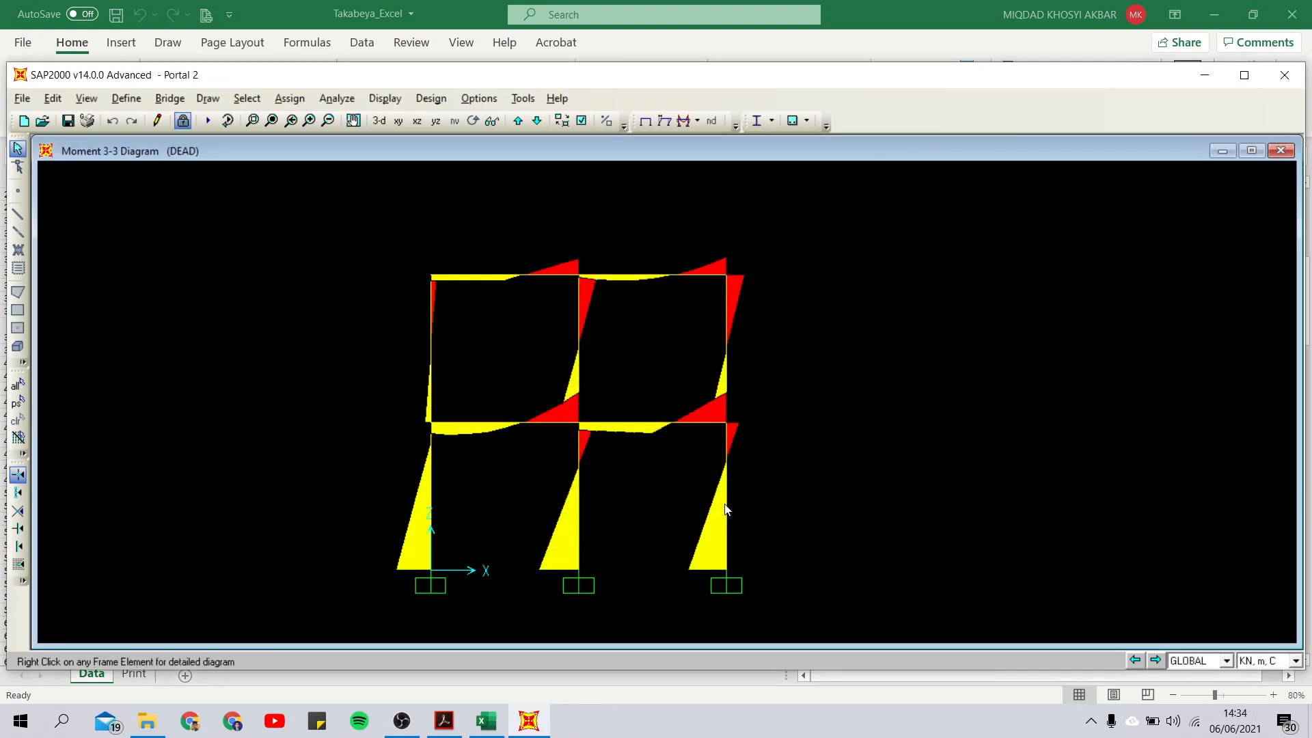
Look up final moments M1A and MA1 in the Takabeya_Excel workbook and locate column A-1 on the assignment drawing
left_click(486, 720)
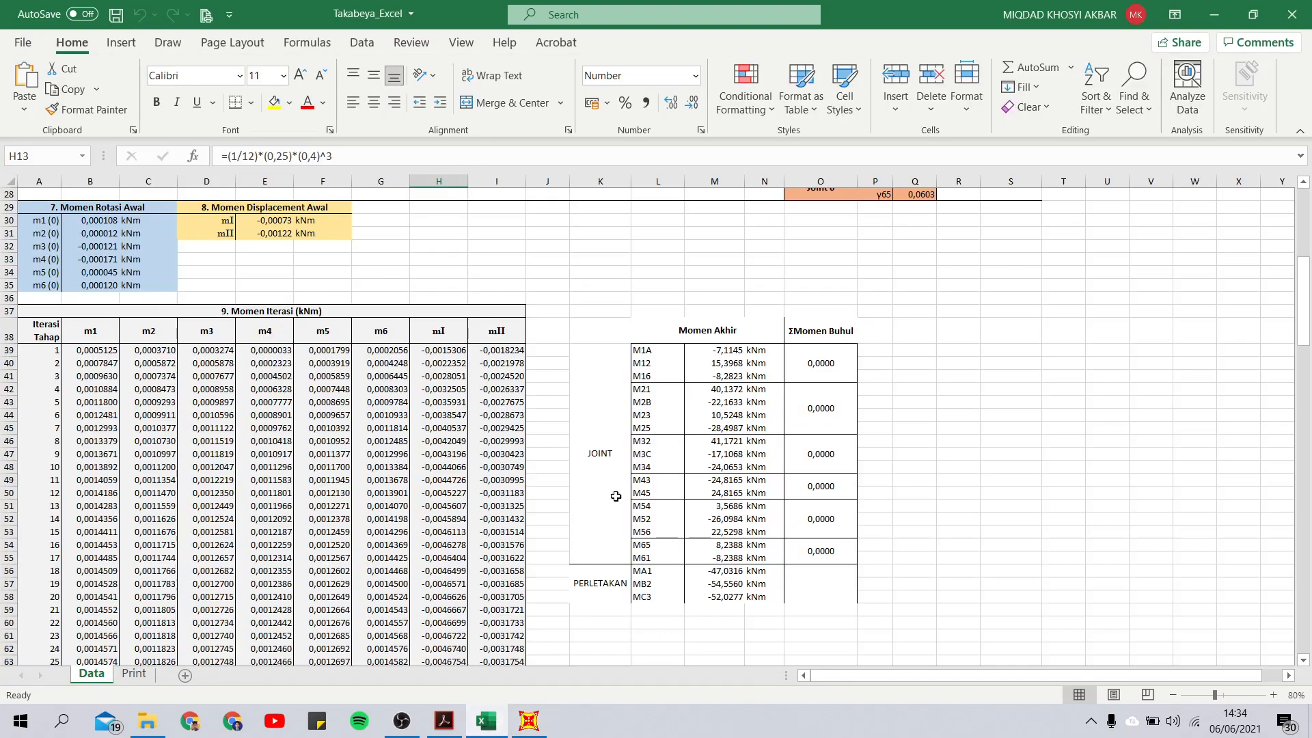
left_click_drag(649, 352, 655, 375)
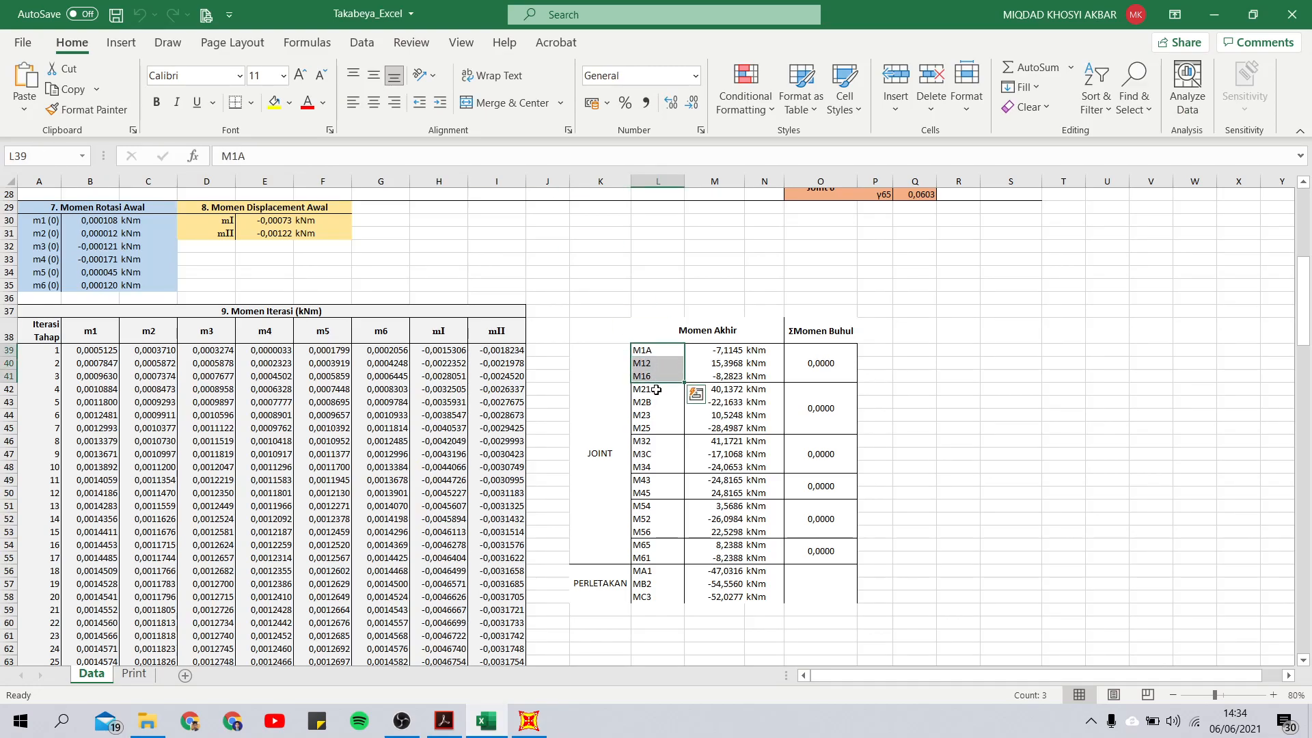
left_click(651, 354)
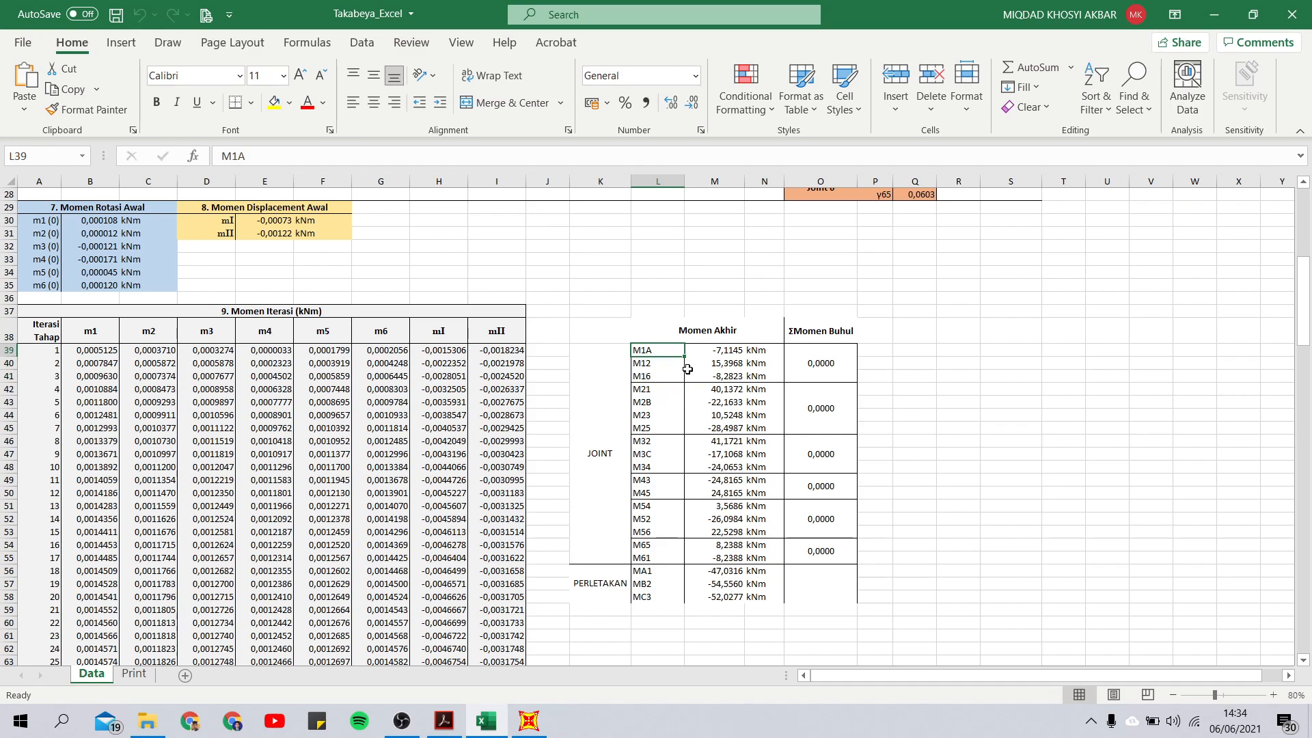
left_click(710, 570)
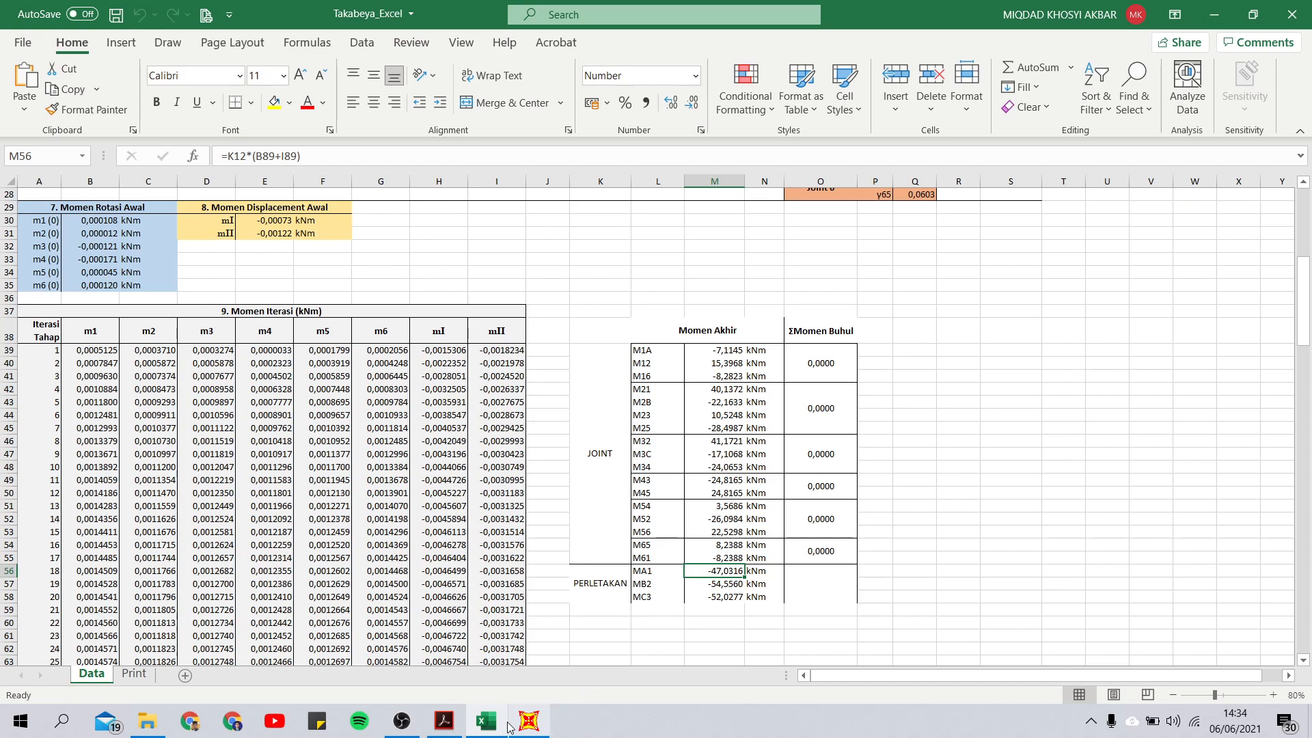
left_click(444, 721)
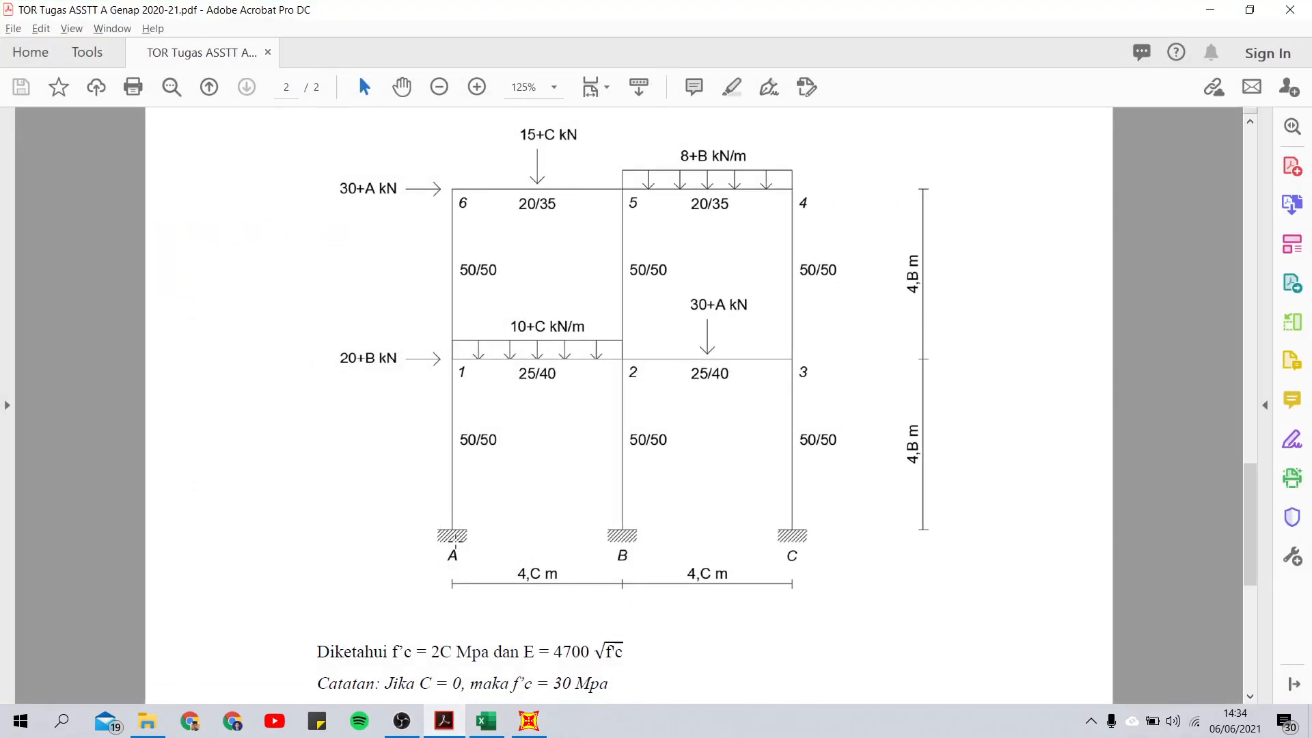
Open the detailed diagrams of the lower-left column in SAP2000 and compare its base moment with MA1 in the Excel workbook
left_click(529, 721)
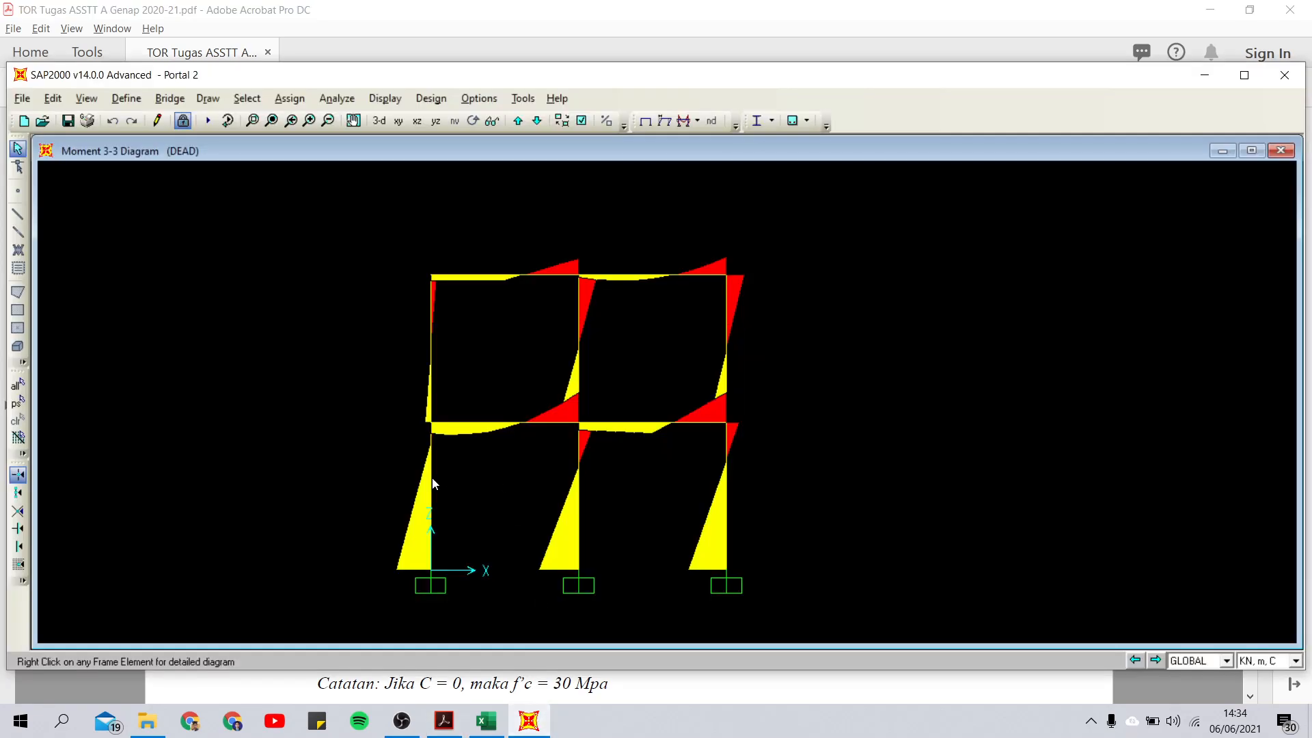
left_click(431, 481)
right_click(432, 480)
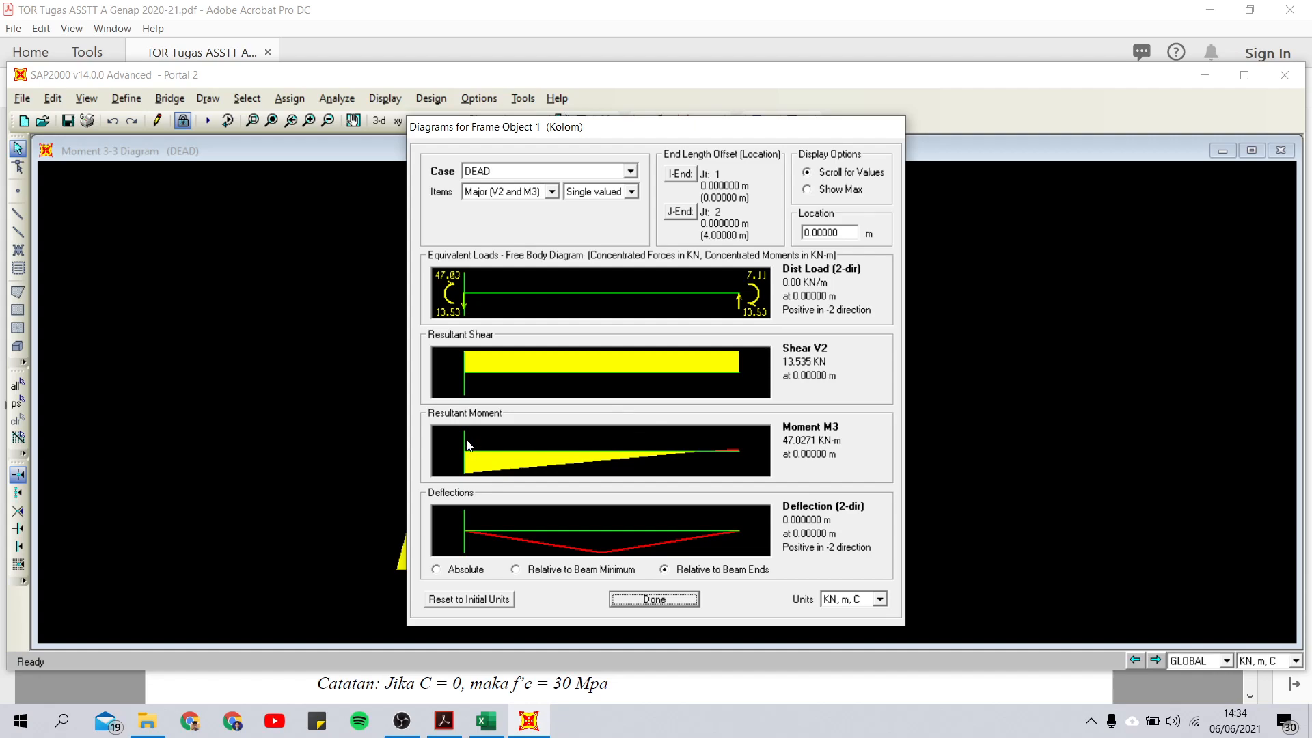
left_click(486, 721)
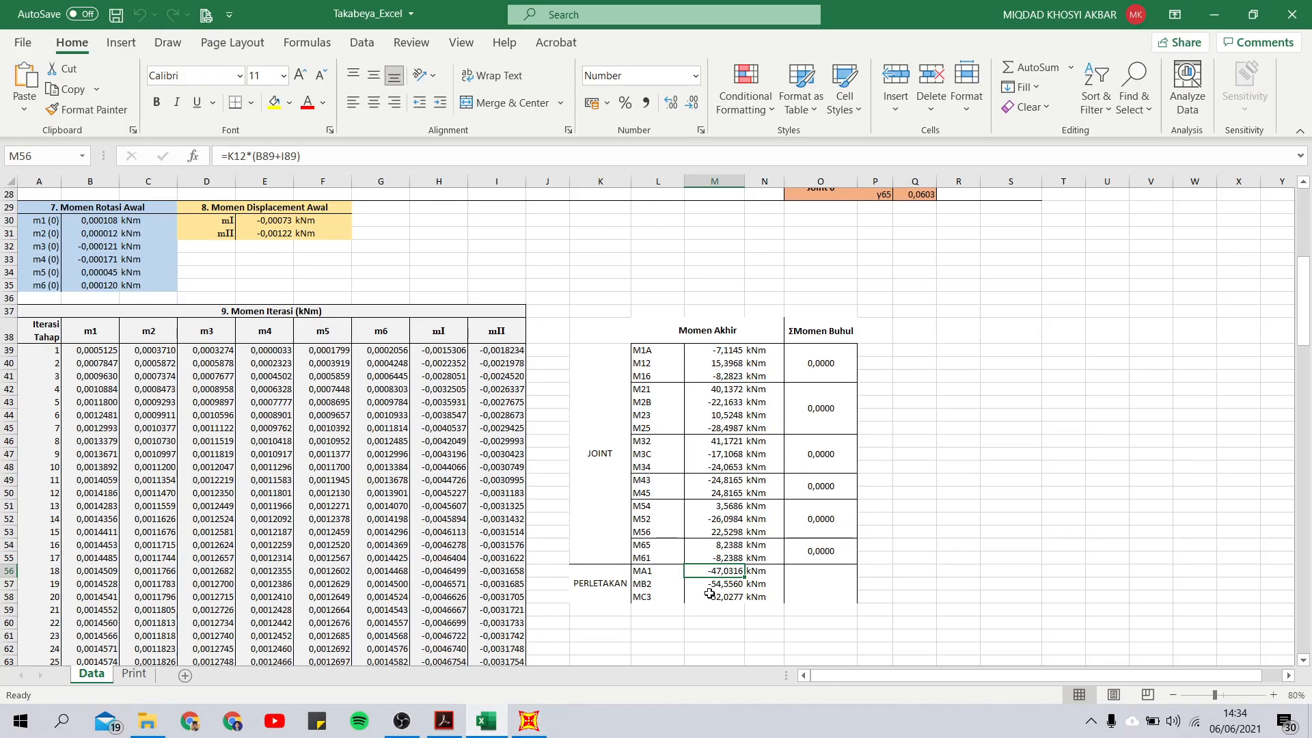
left_click(528, 721)
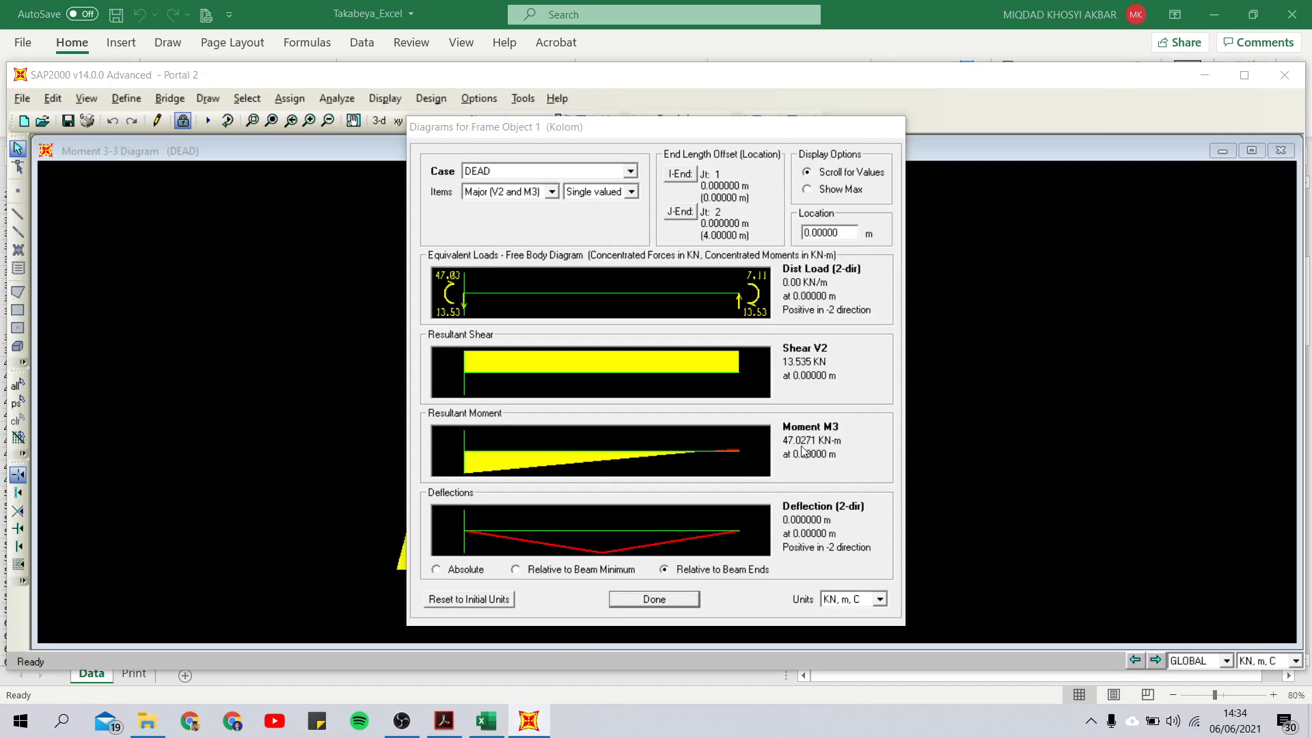
Read the lower-left column's Moment M3 near its upper end and compare it with M1A in the Excel workbook
left_click(465, 443)
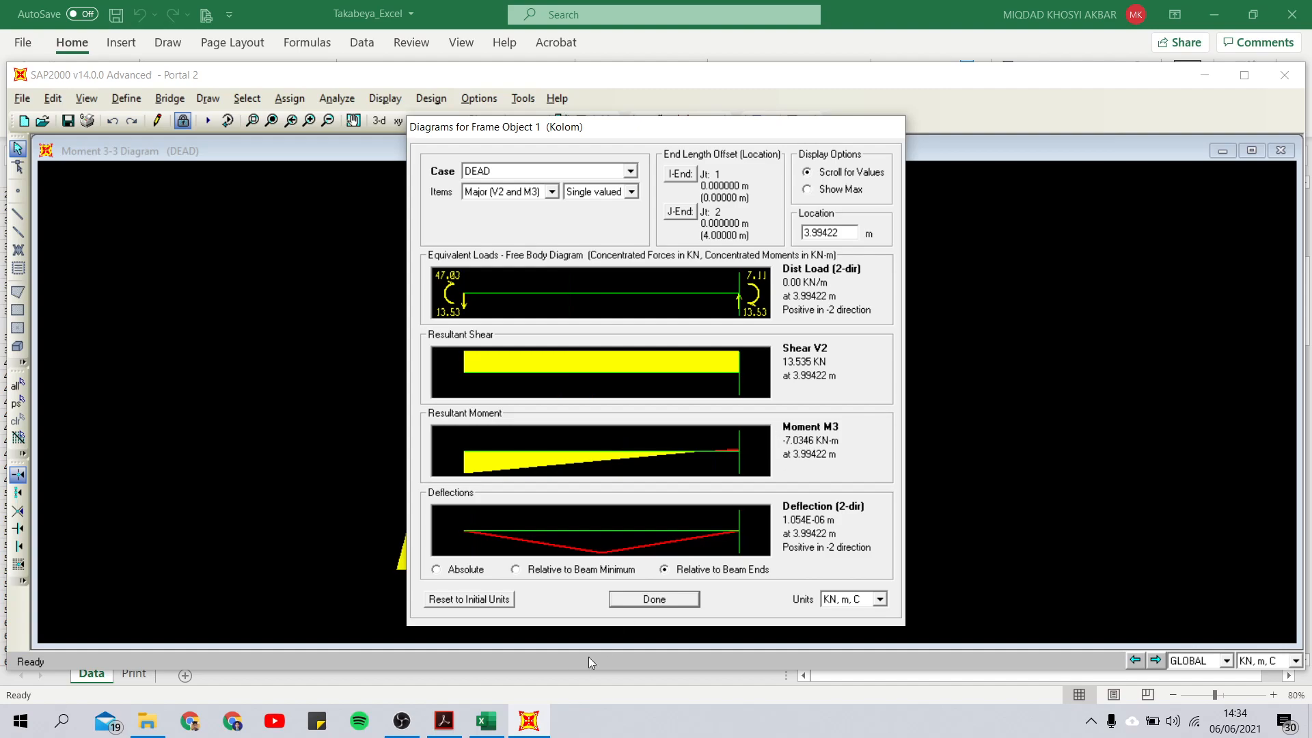
left_click(528, 721)
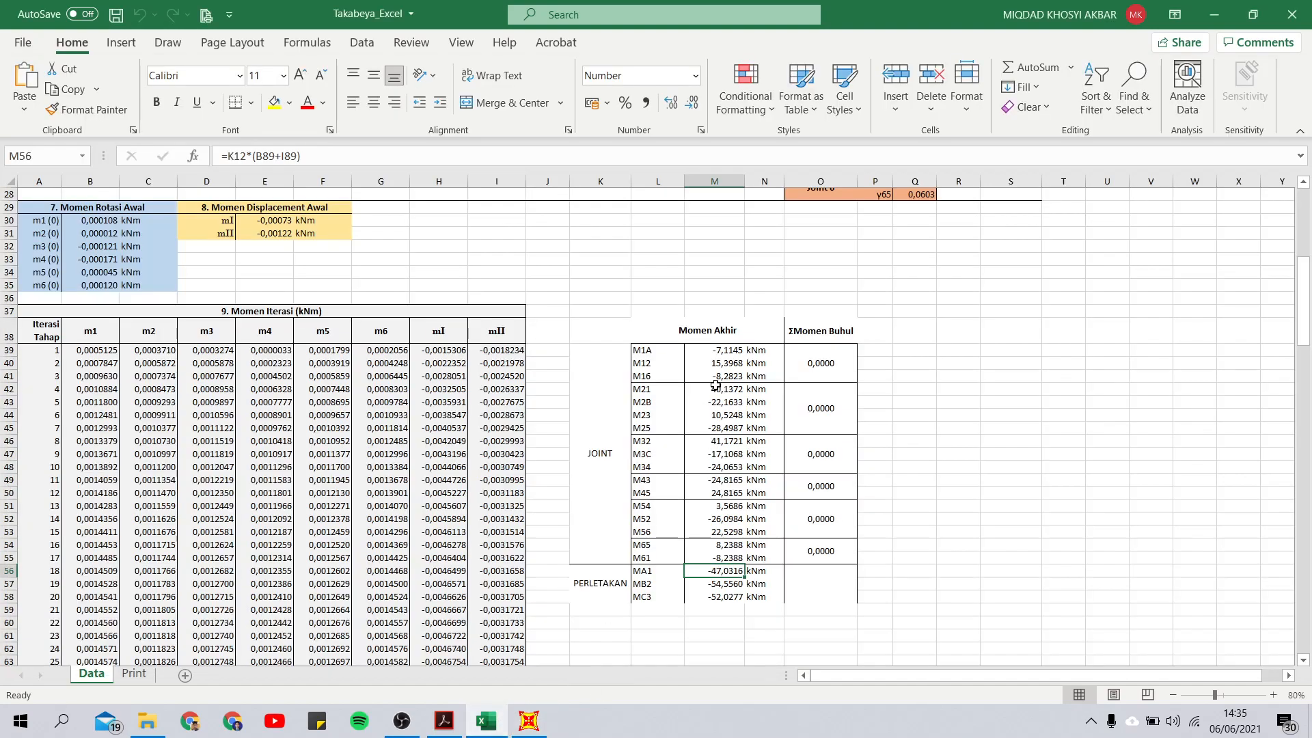
key("alt+Tab")
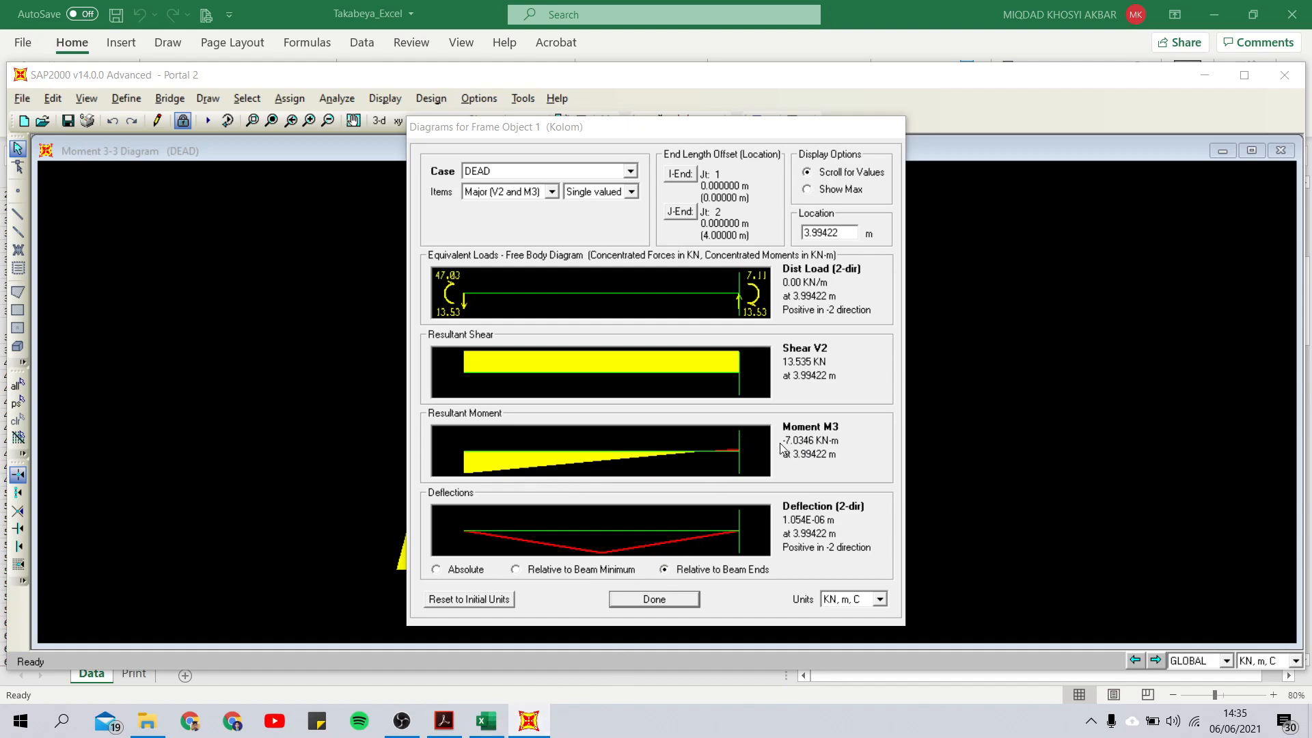
key("alt+Tab")
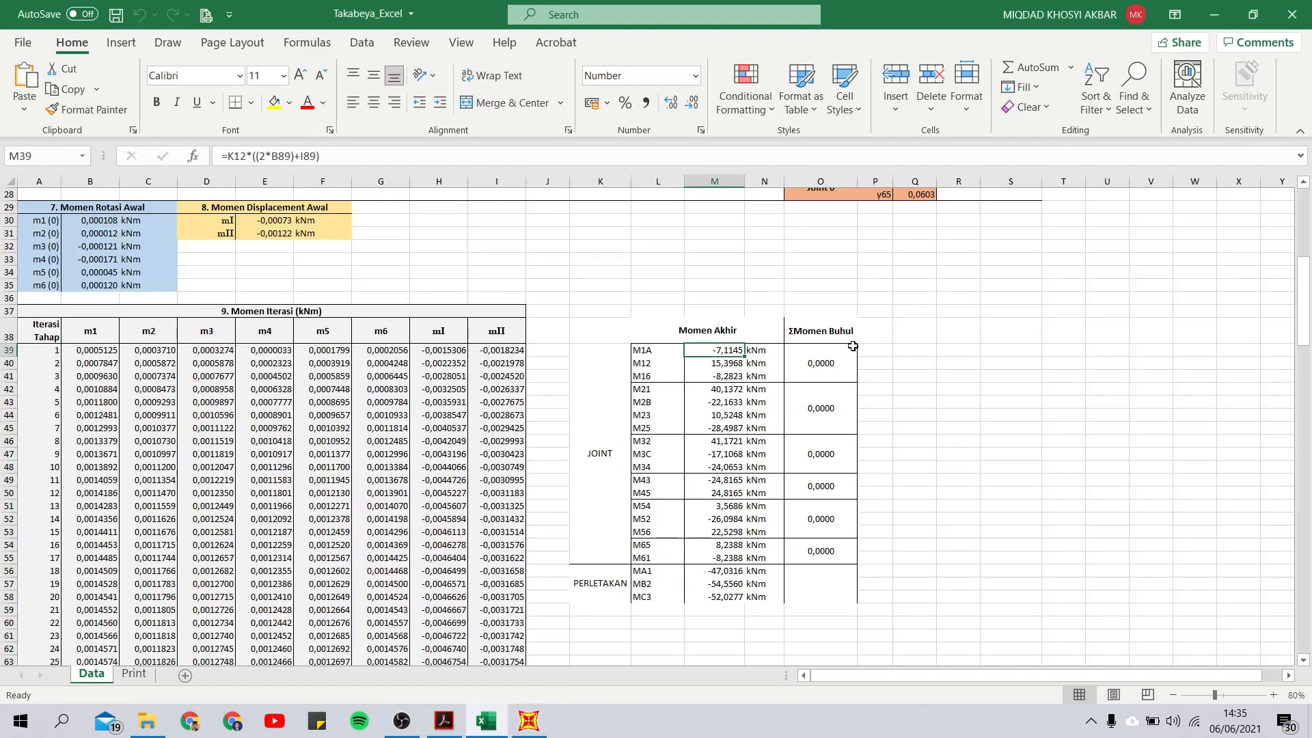
Recheck the column's base Moment M3 against MA1 in the Excel workbook, then close the column's detailed diagrams
left_click(529, 721)
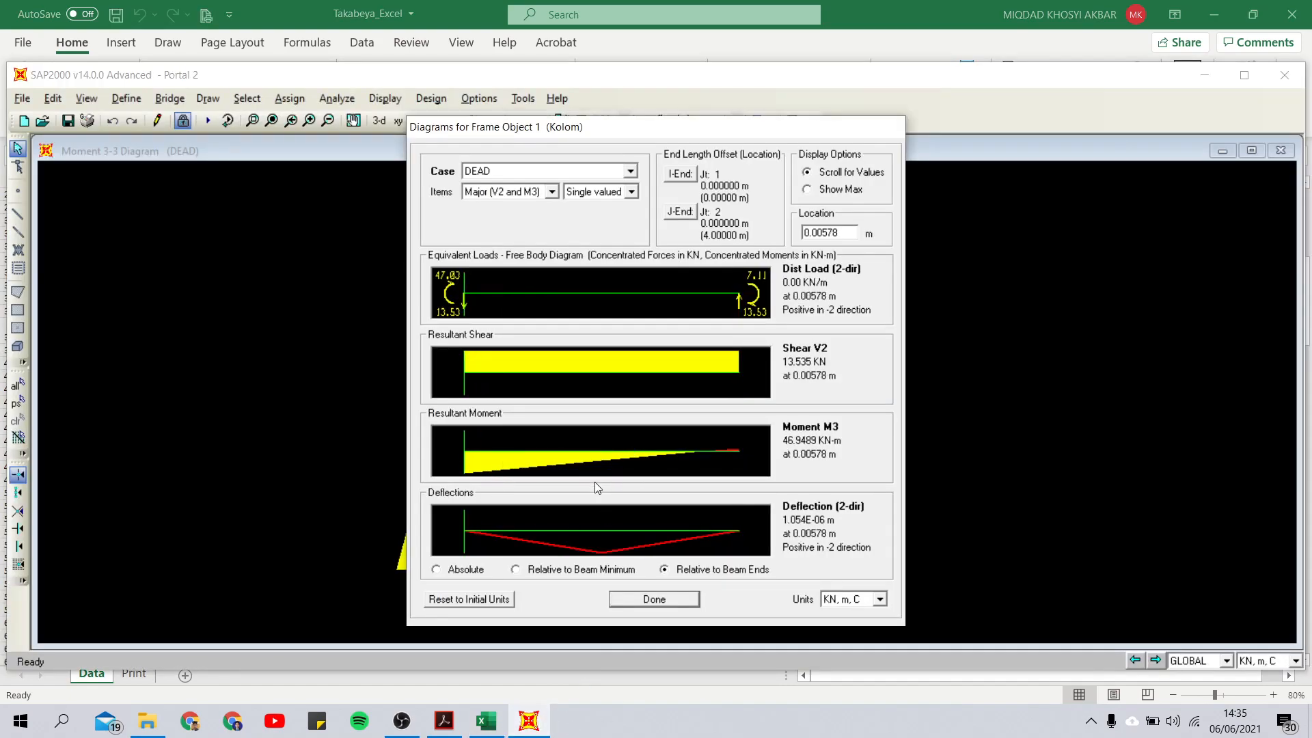
left_click(486, 721)
left_click(728, 573)
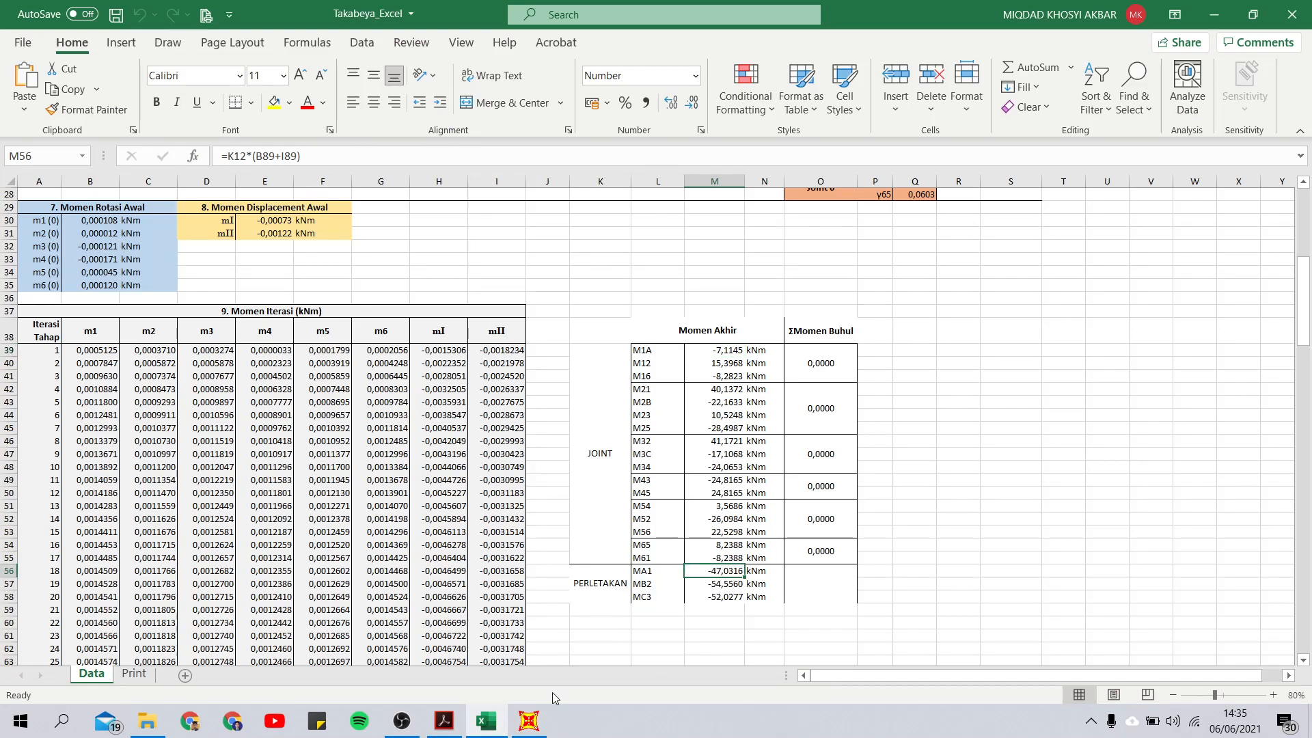
left_click(528, 721)
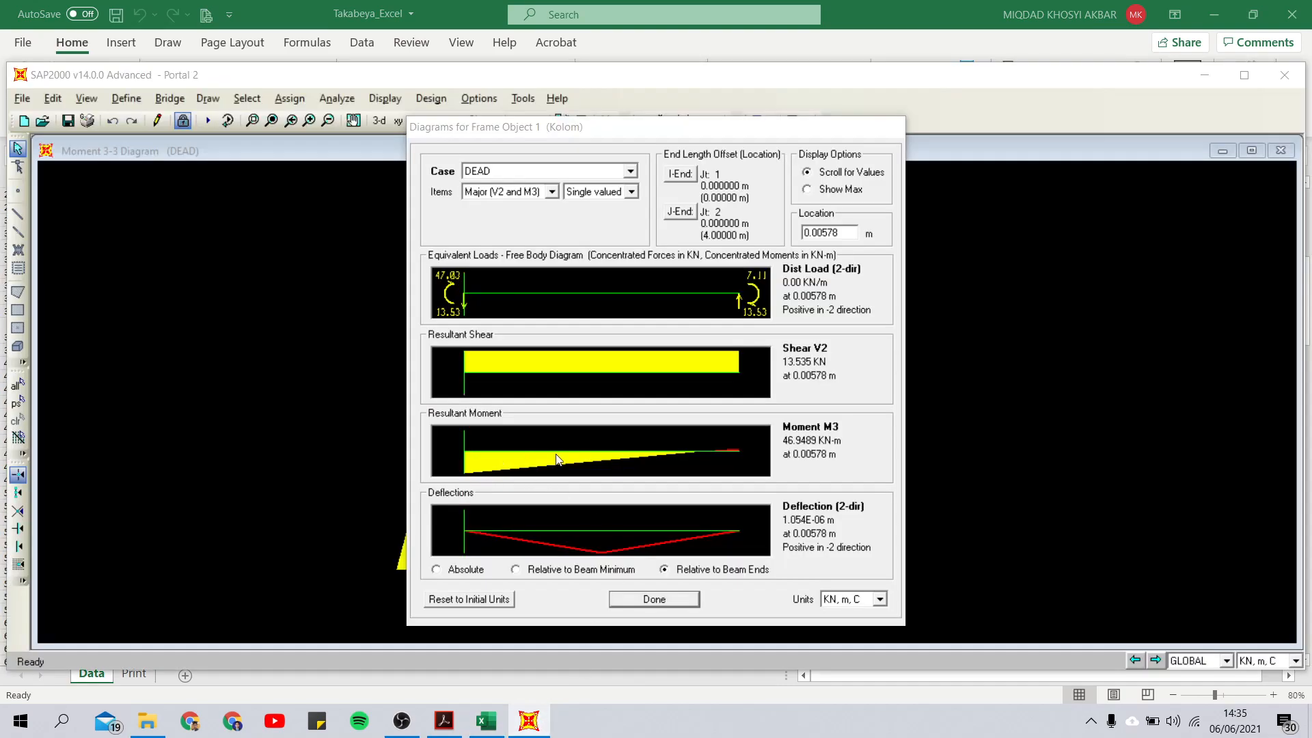
left_click(502, 730)
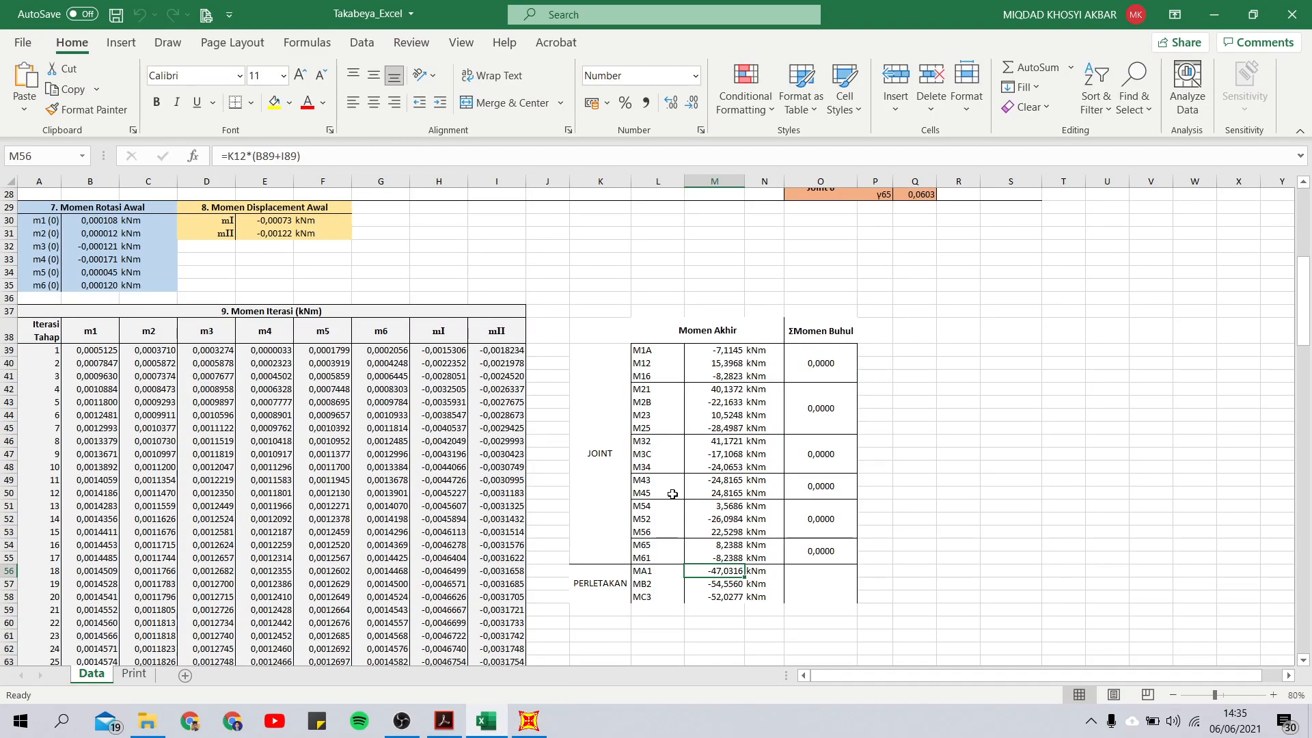
left_click(528, 721)
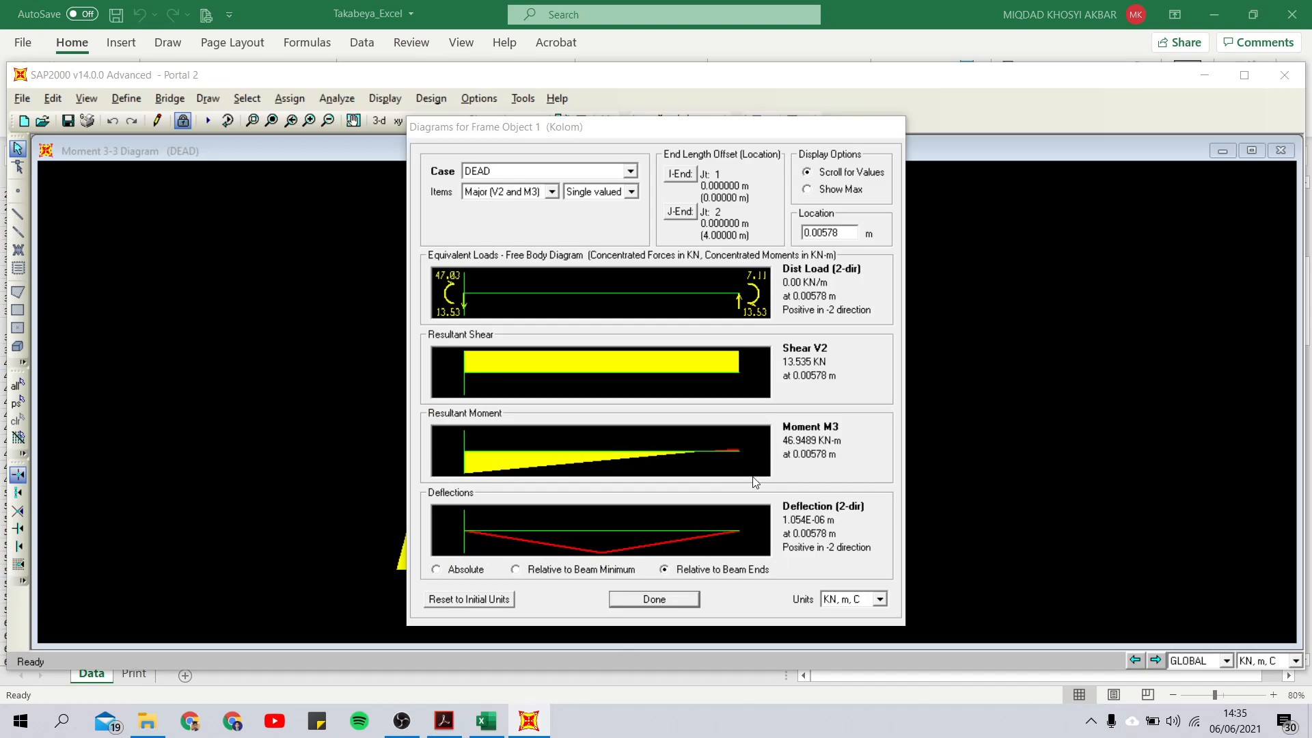
left_click(444, 447)
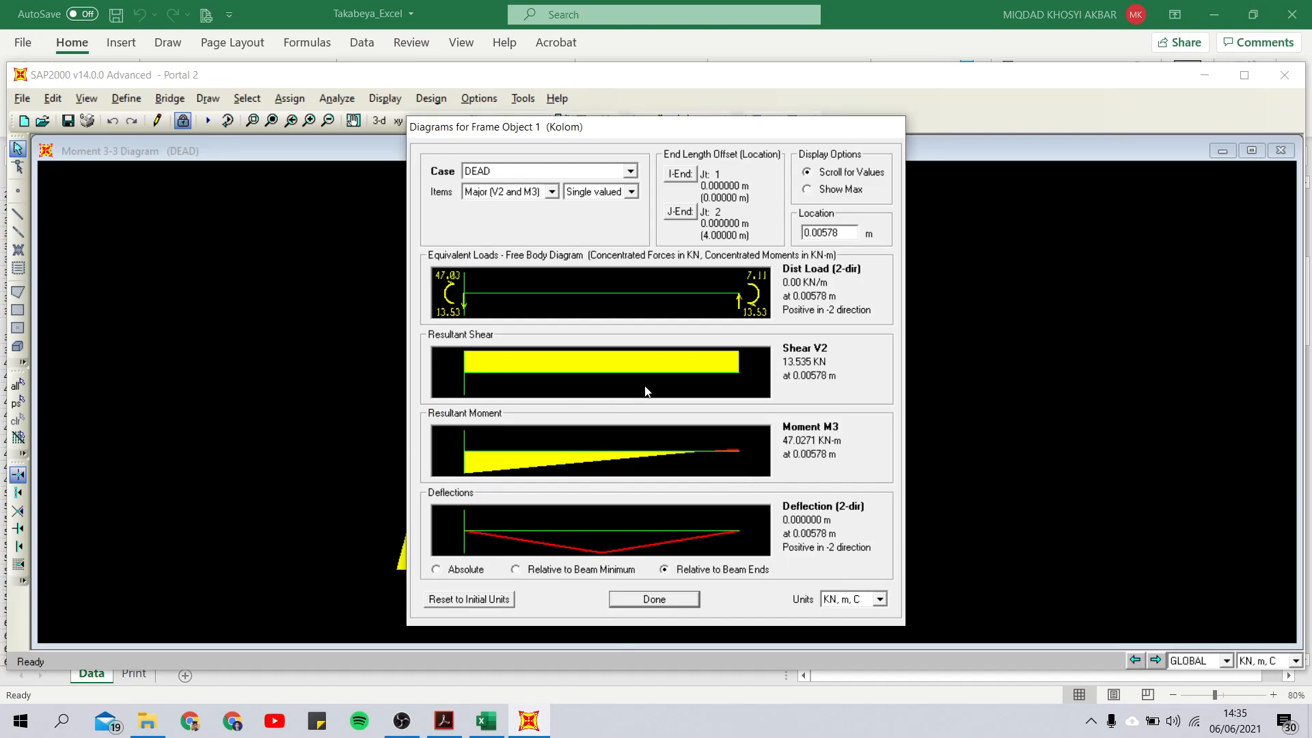
left_click(654, 599)
Identify beam 1-2 on the assignment drawing and highlight its final moments M12 and M21 in yellow in the Takabeya_Excel workbook
left_click(504, 721)
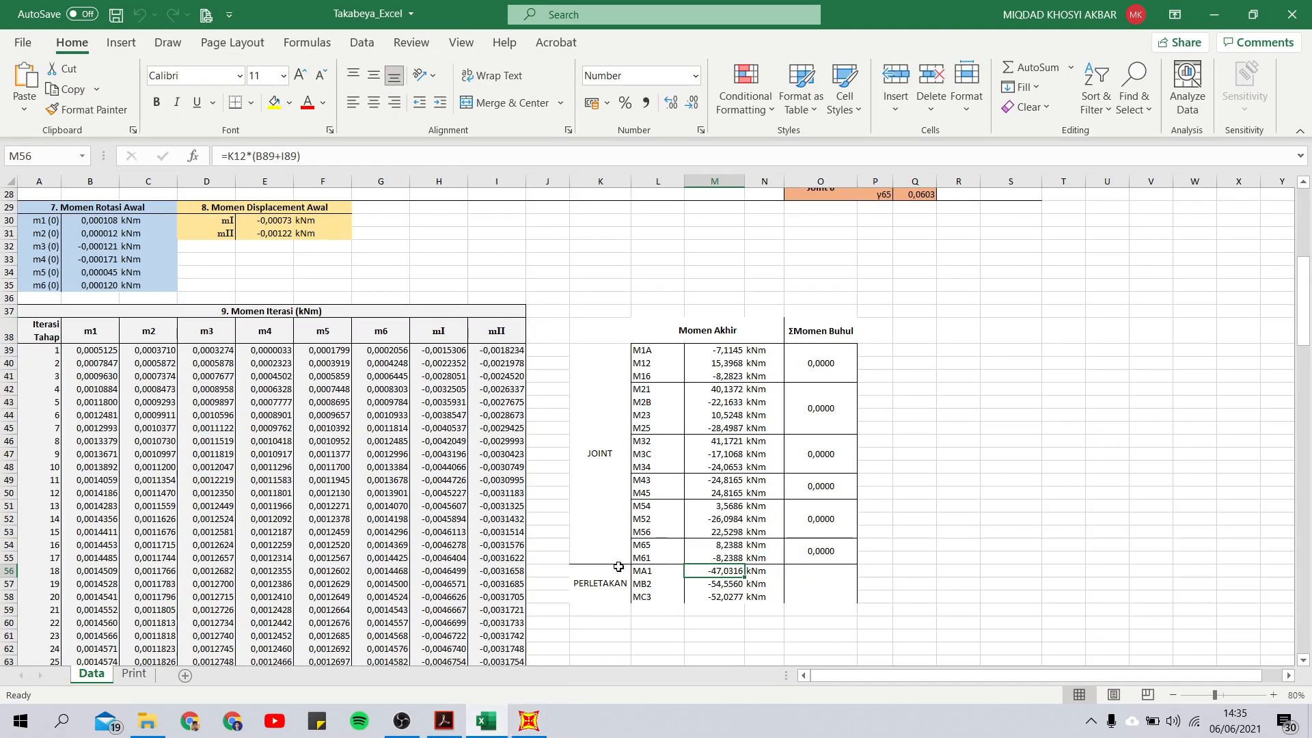
left_click(445, 721)
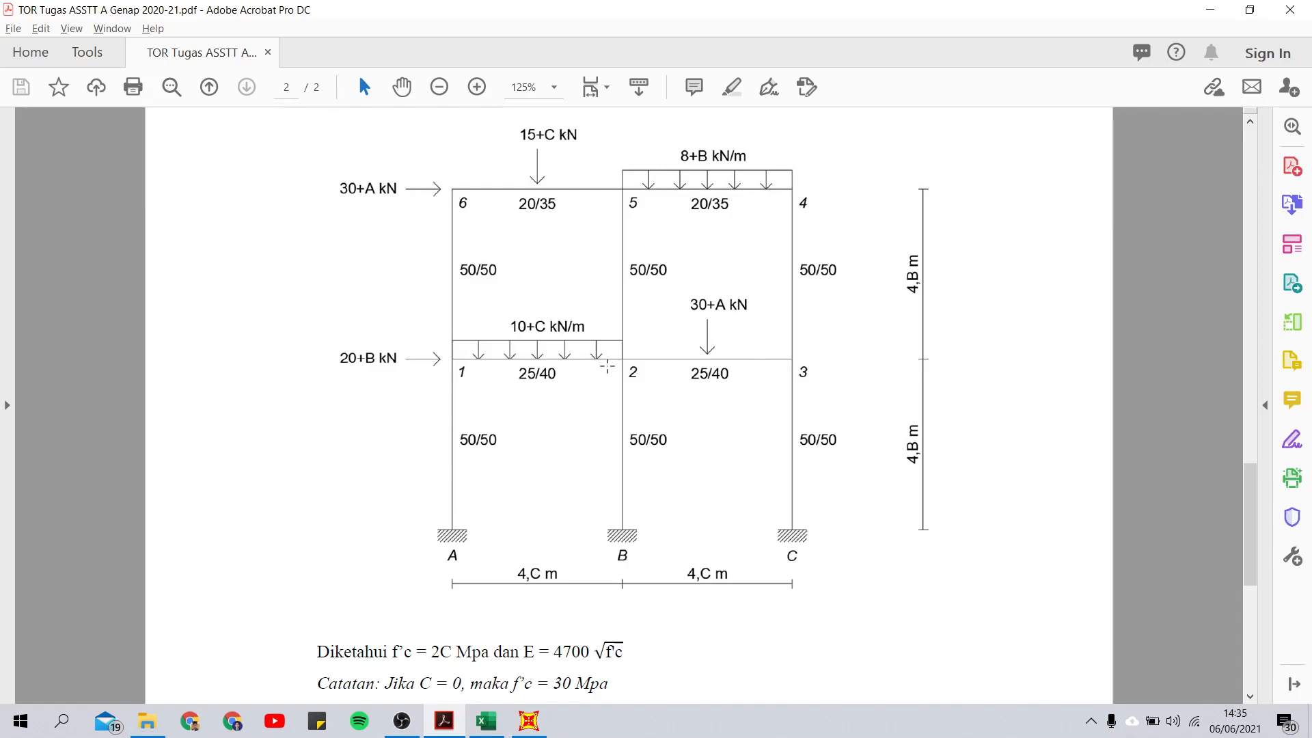
left_click(486, 721)
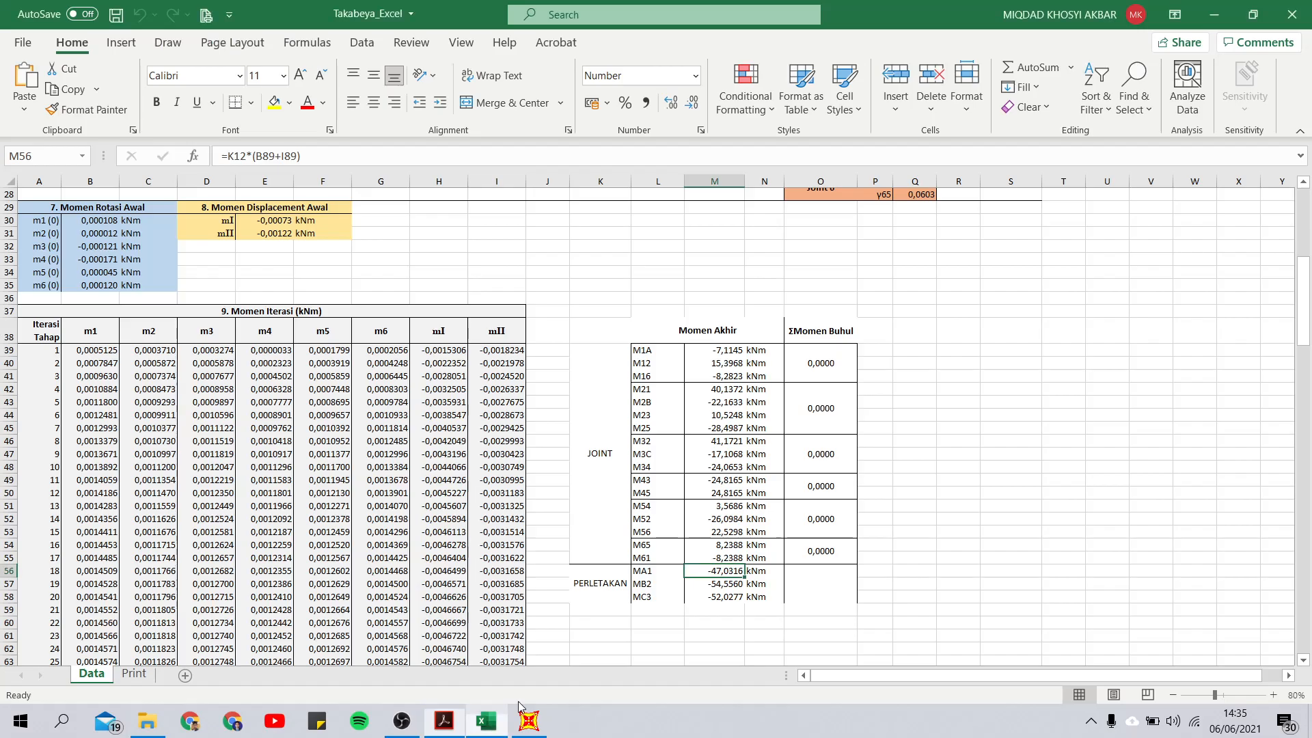
left_click(693, 364)
left_click(274, 102)
left_click(697, 390)
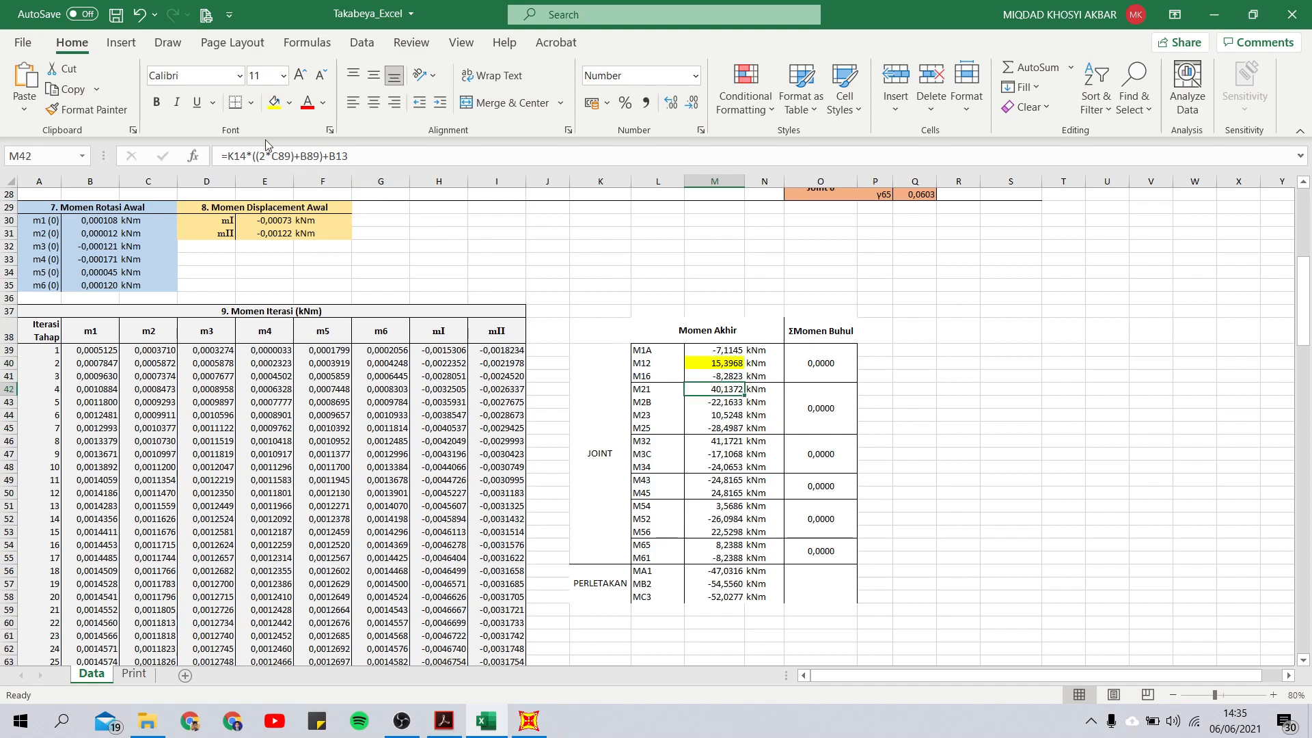
left_click(985, 462)
Open the detailed diagrams of the lower-left beam in SAP2000 and compare Moment M3 at its start with M12 in the Excel workbook
left_click(531, 721)
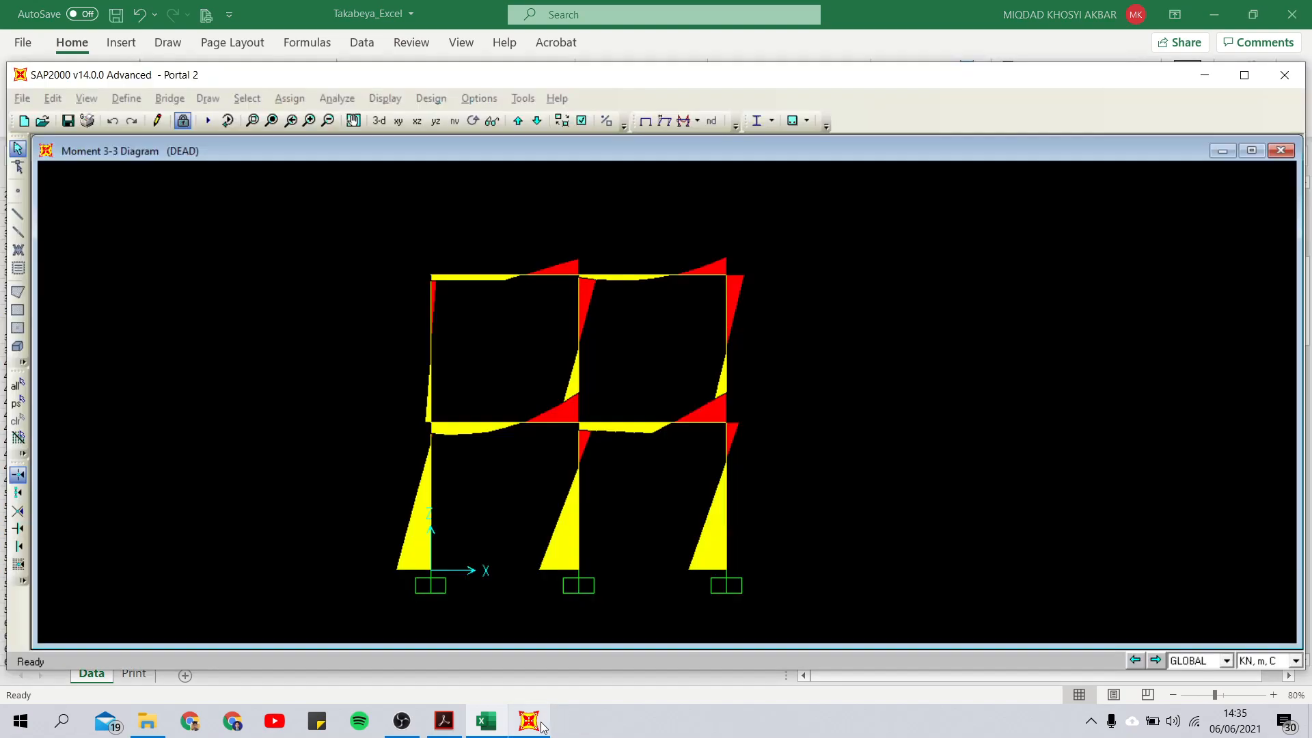
right_click(481, 429)
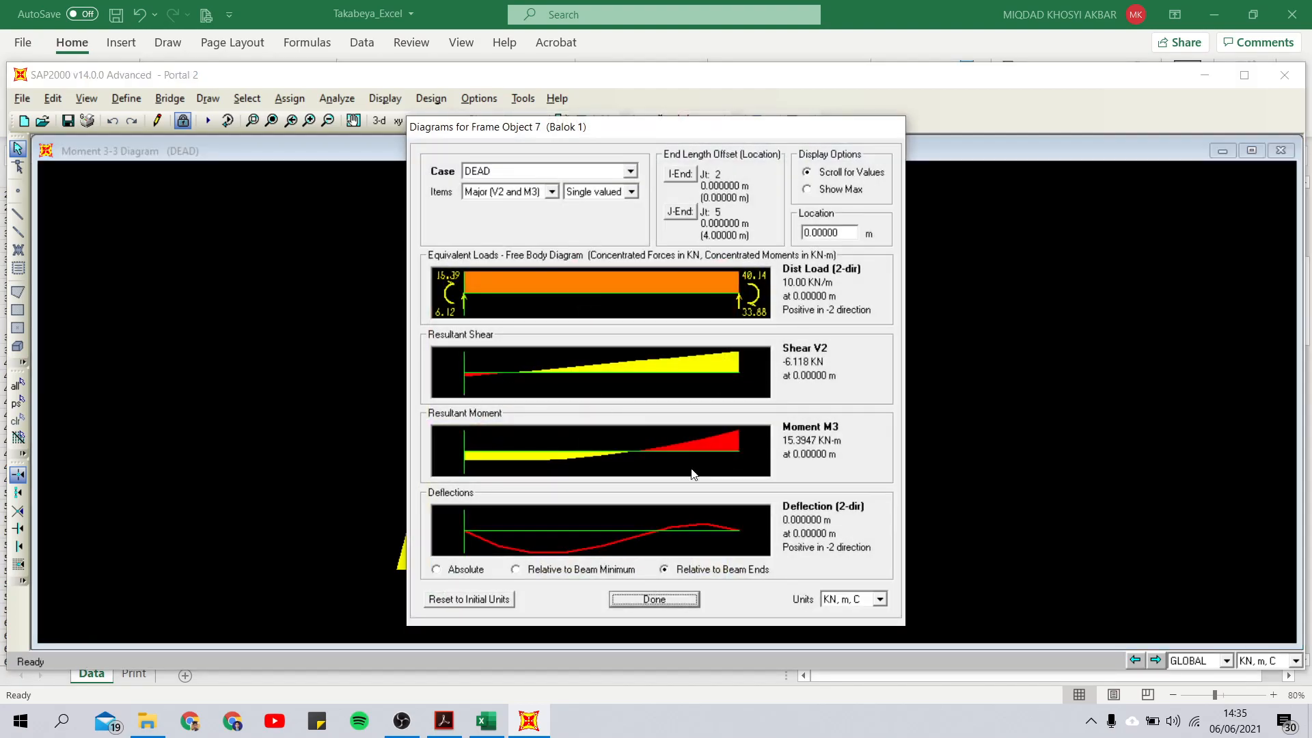
key("alt+Tab")
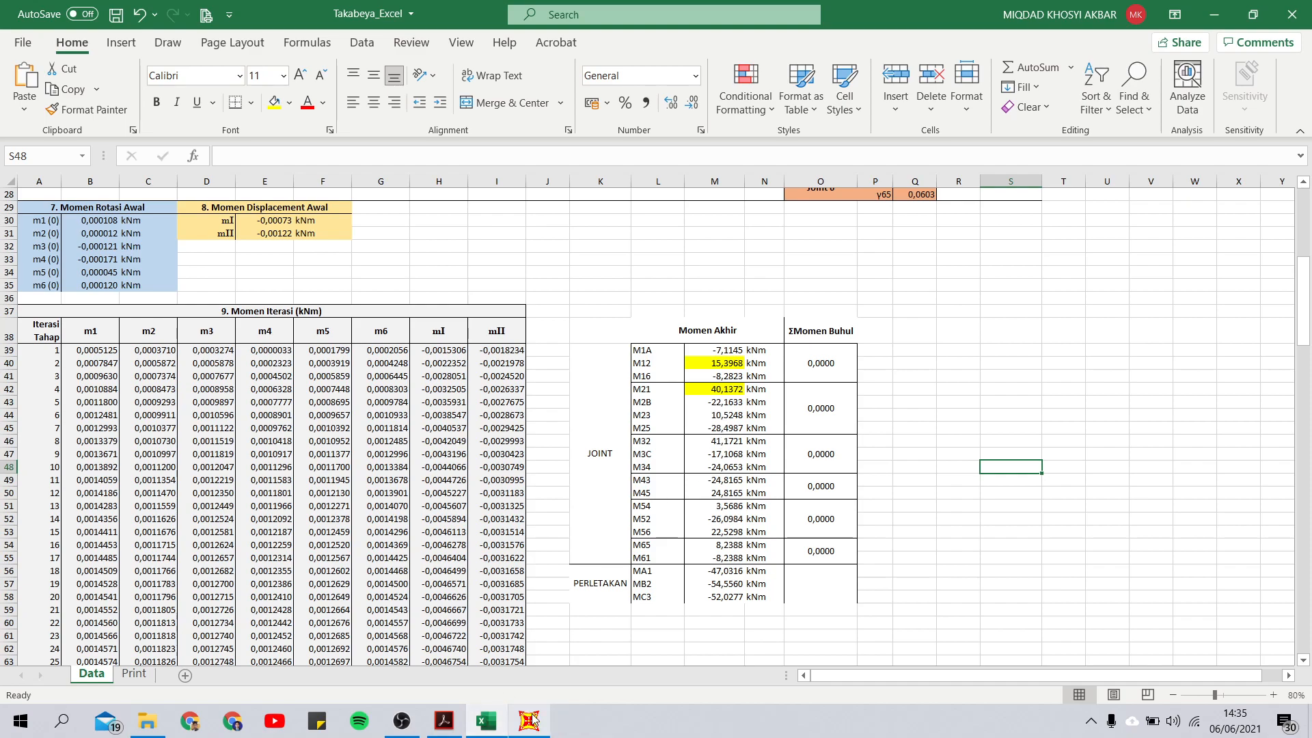
mouse_move(532, 719)
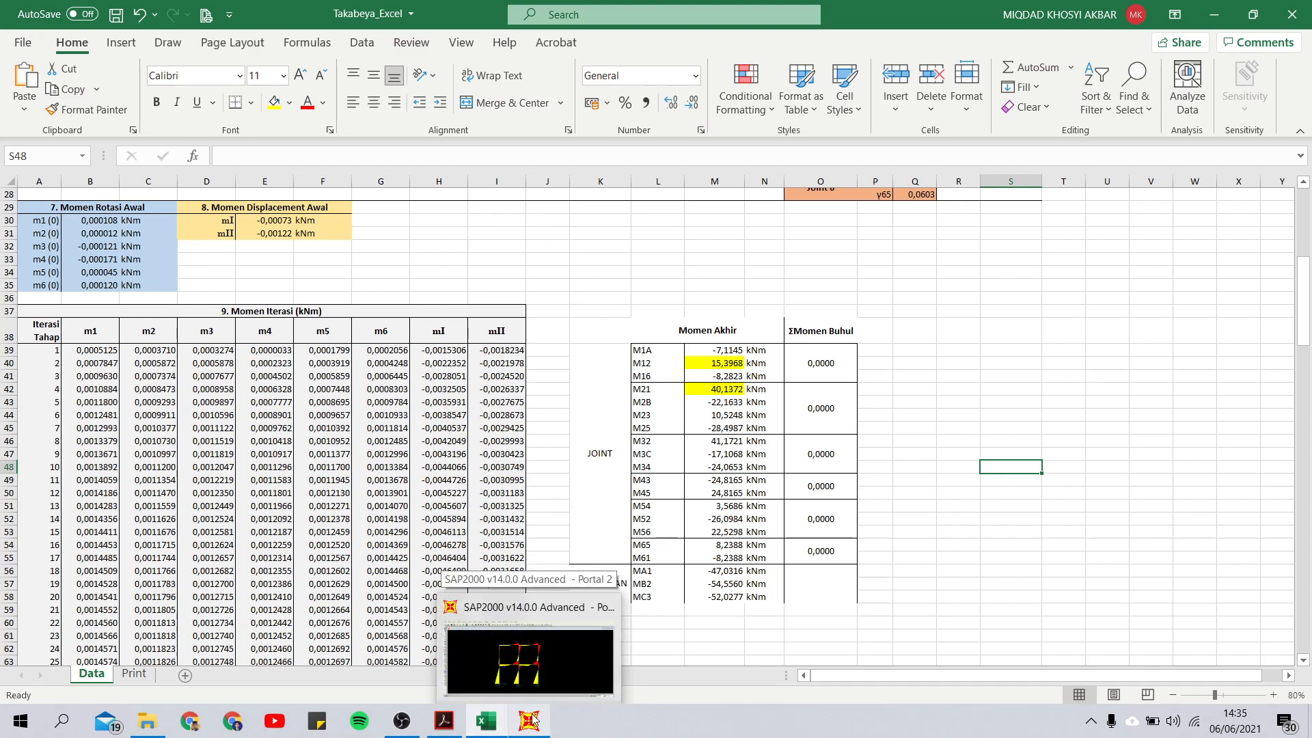
left_click(532, 719)
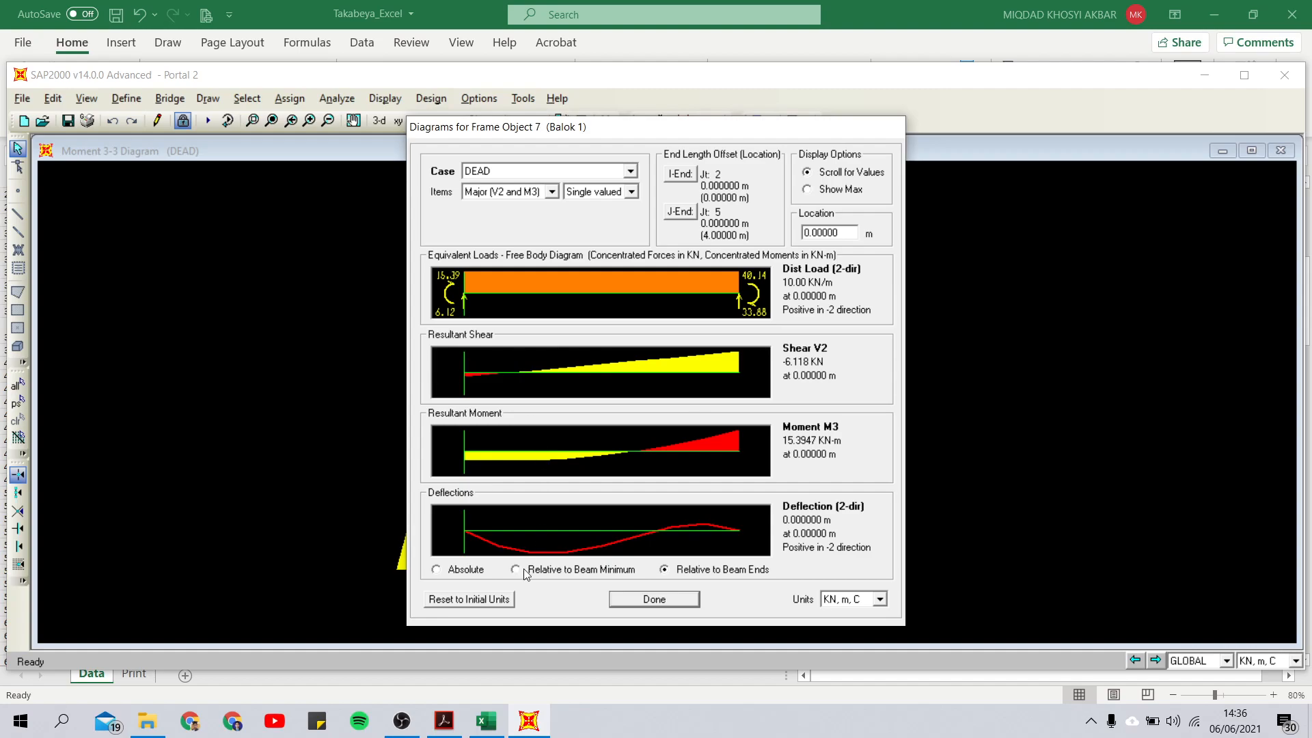
left_click(486, 721)
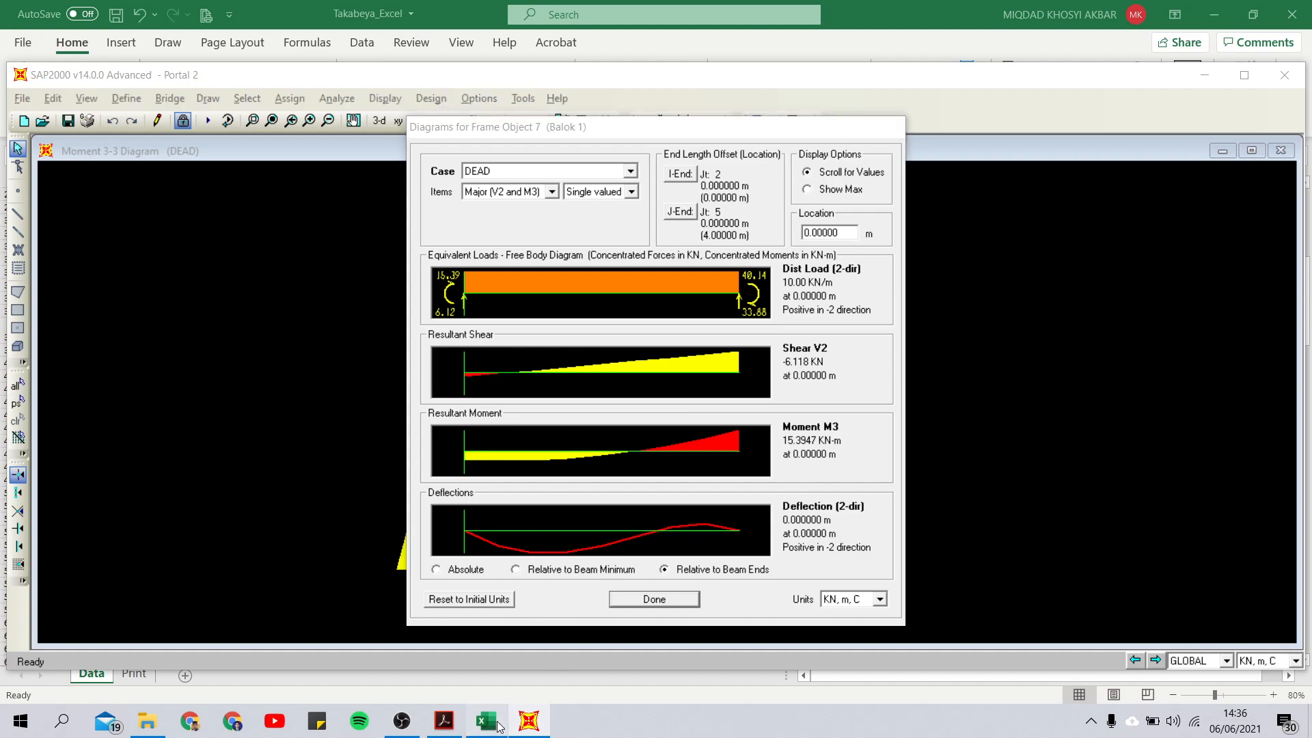
left_click(533, 723)
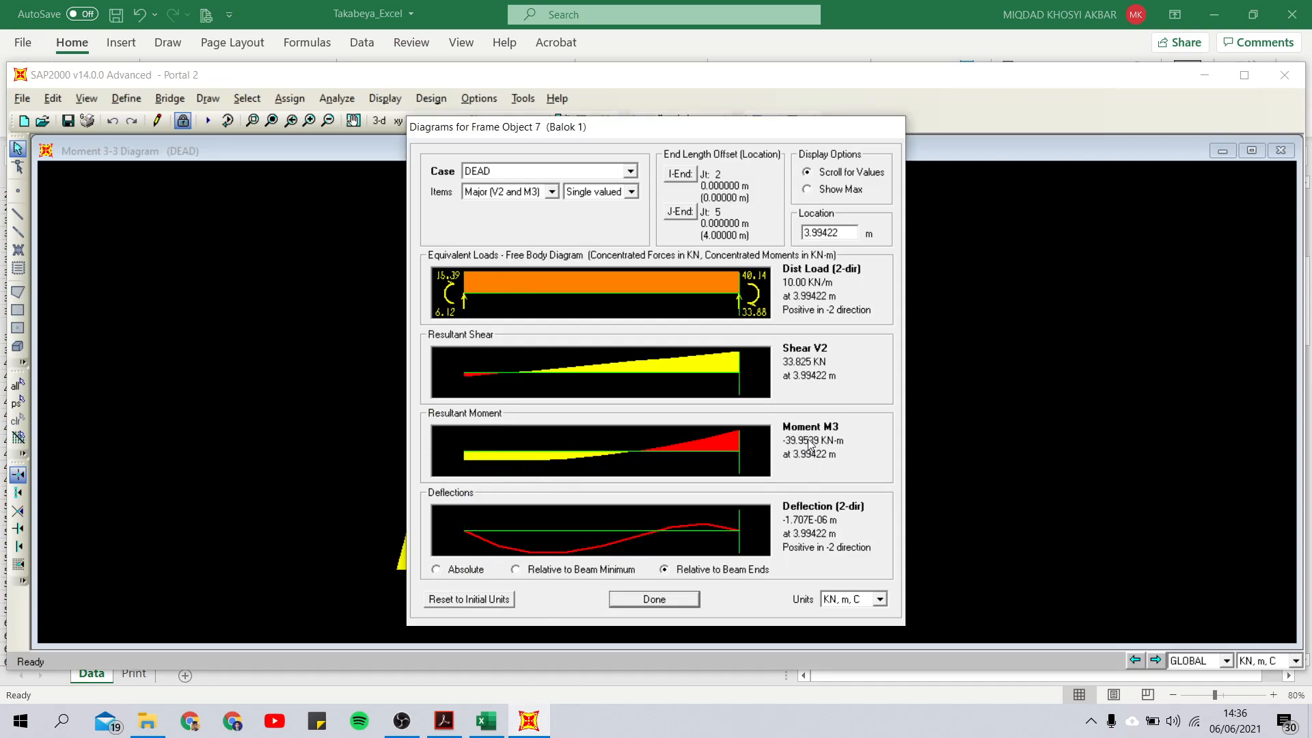
Read the lower-left beam's Moment M3 at 4 m, compare it with M21 in Excel, and close the beam's detailed diagrams
left_click_drag(847, 232, 746, 240)
type("4")
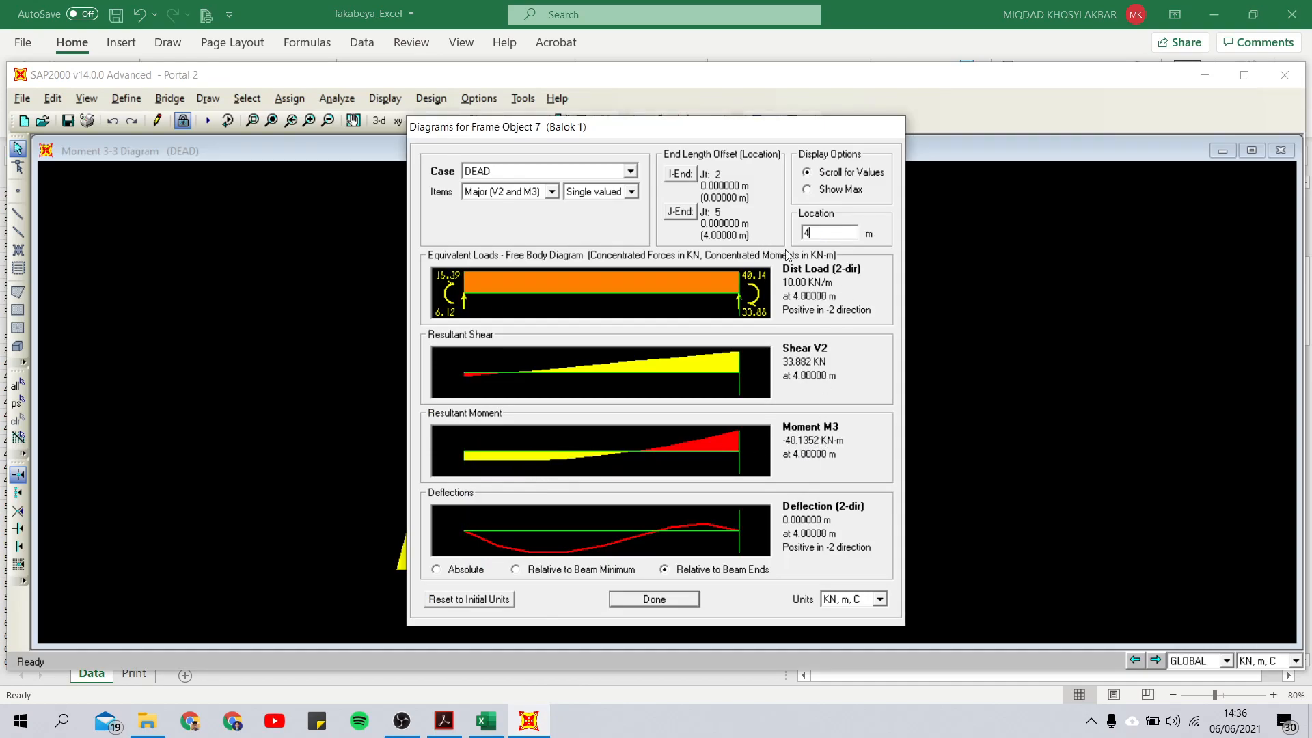
left_click(486, 721)
left_click(718, 391)
left_click(933, 527)
left_click(529, 721)
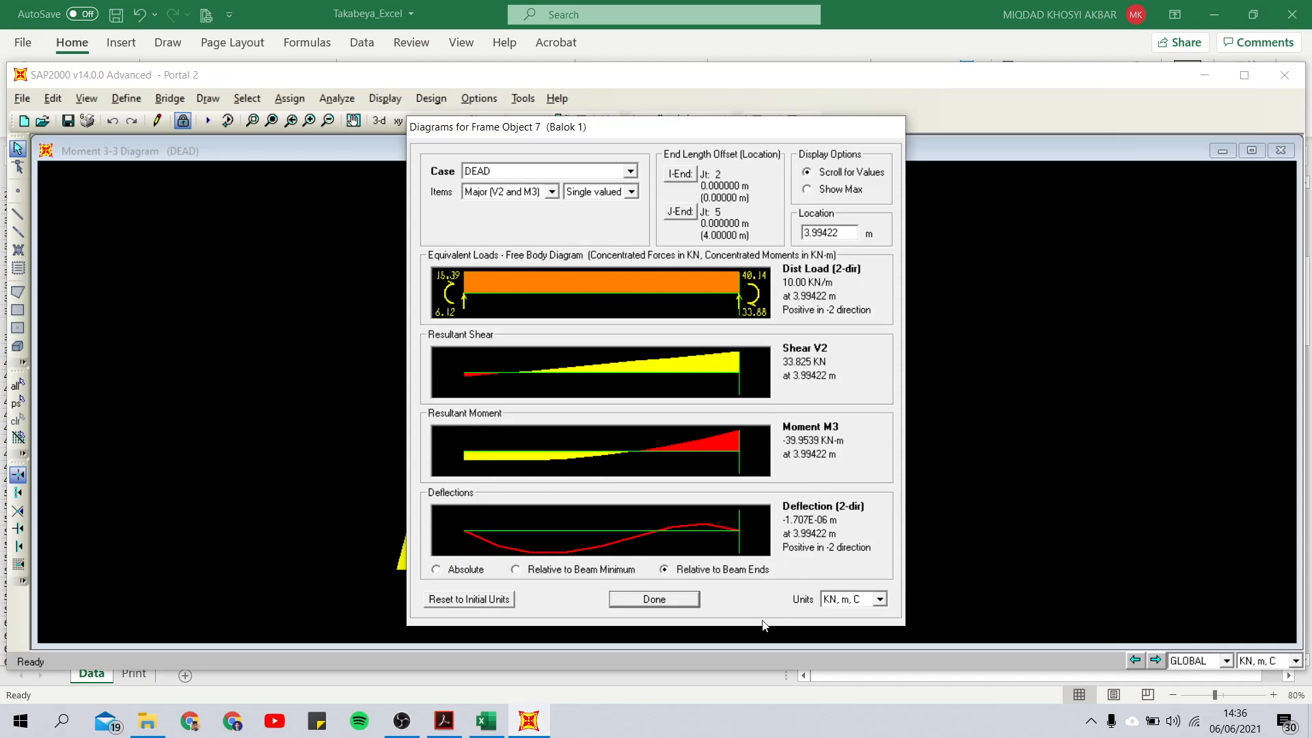
left_click(654, 599)
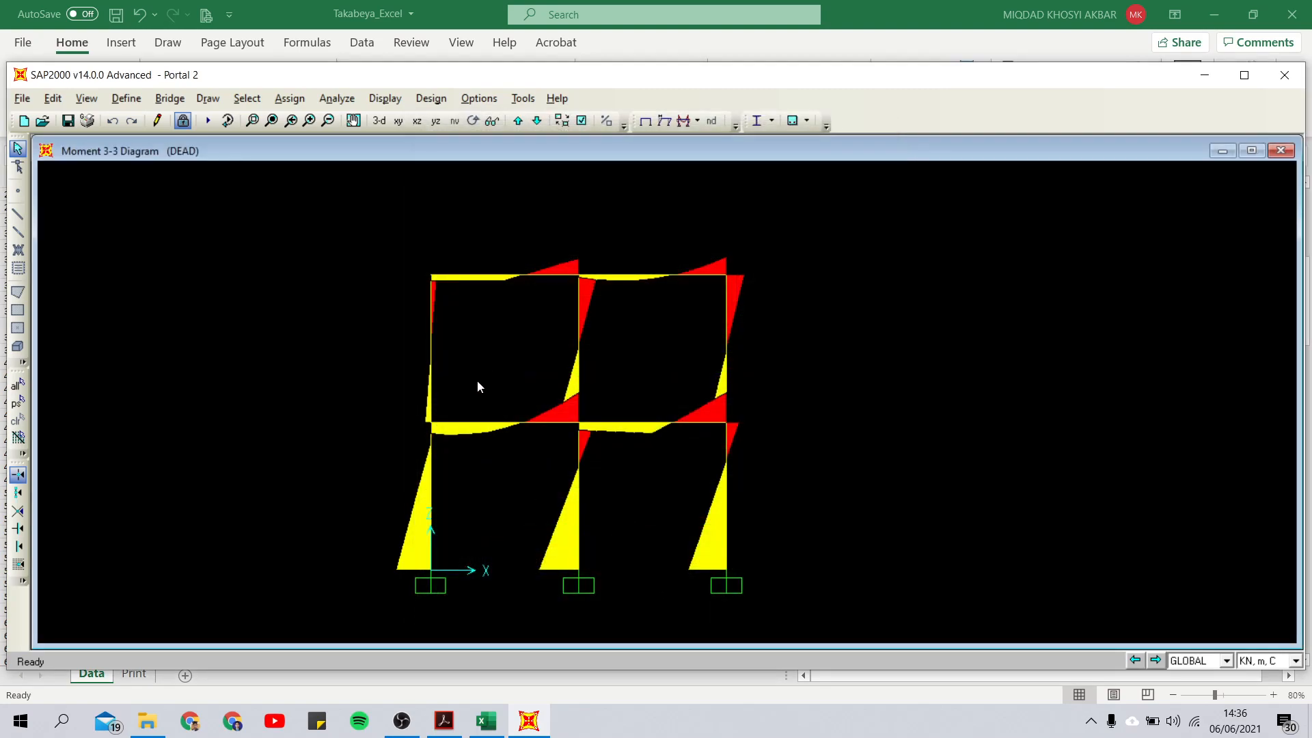
Locate the upper-left beam 6-5 on the assignment drawing and undo the yellow highlights on M12 and M21 in Excel
left_click(510, 276)
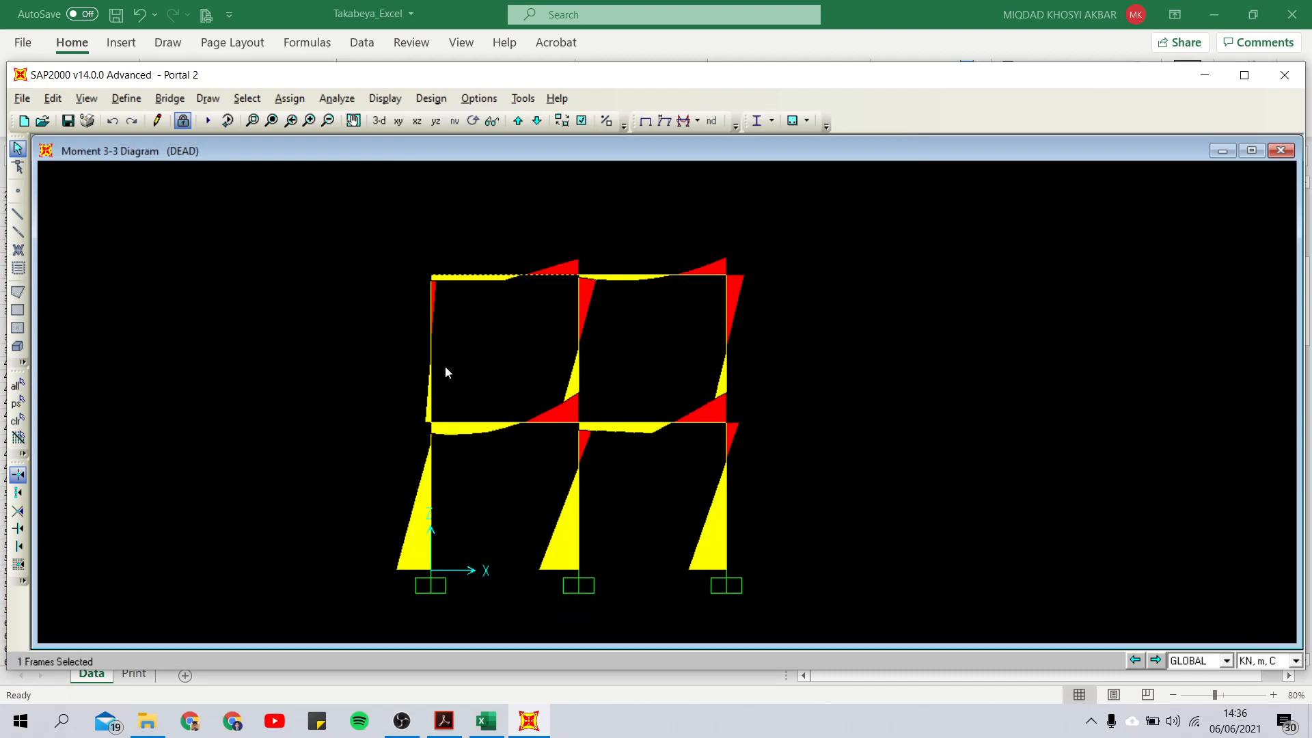
left_click(444, 720)
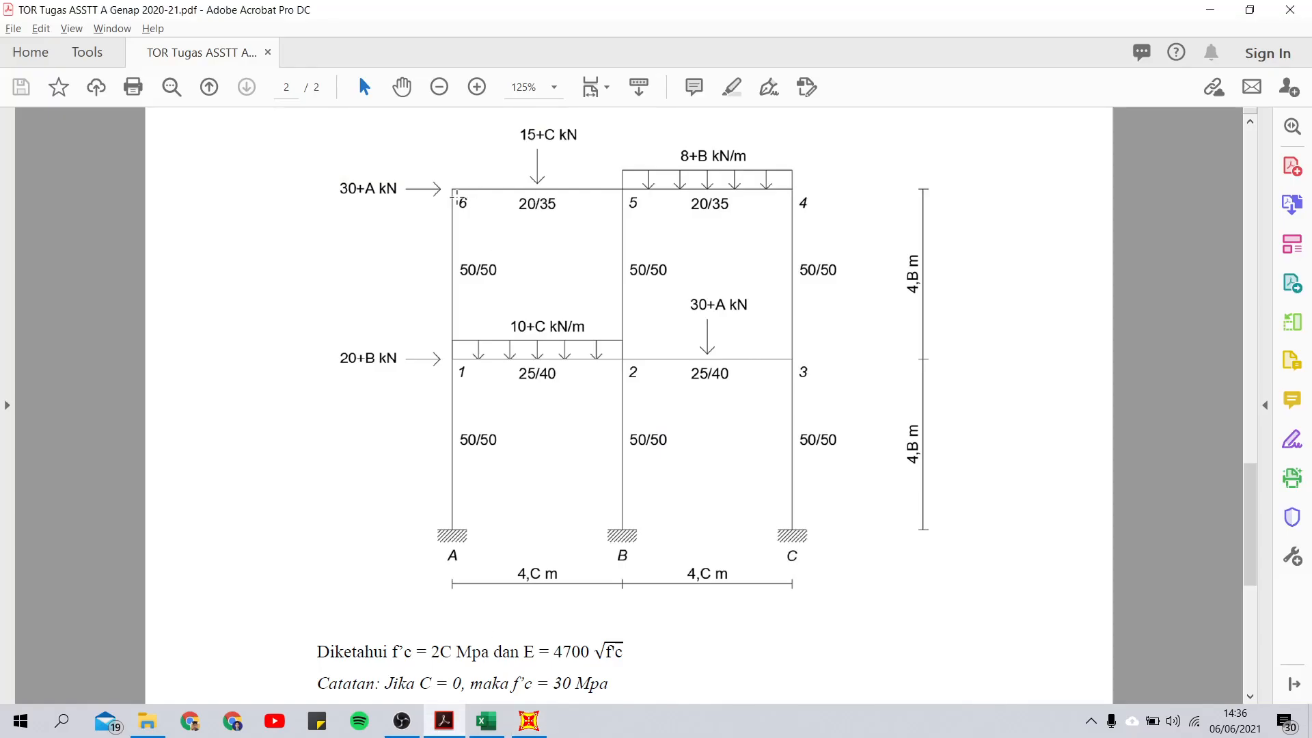
left_click(486, 721)
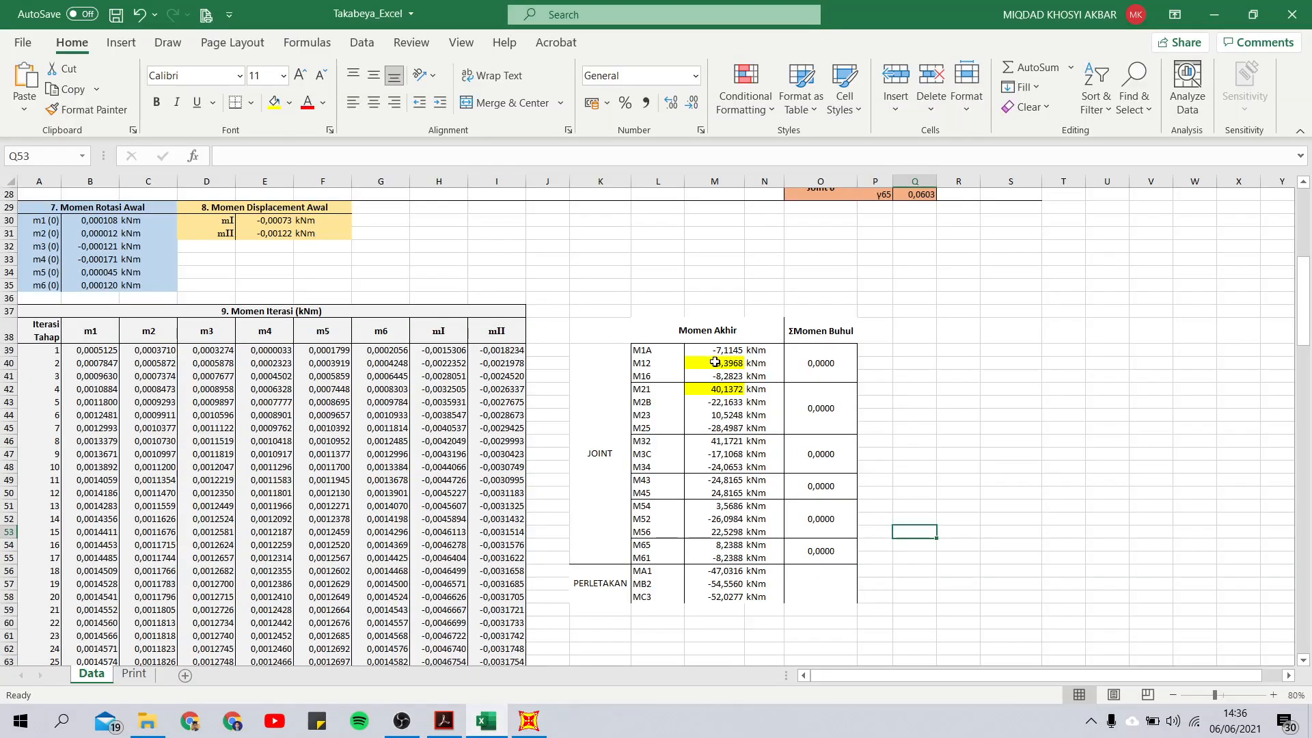
key("ctrl+z")
key("ctrl+z")
Highlight the final moments M65 and M56 in yellow in the Momen Akhir table
left_click(714, 545)
left_click(274, 102)
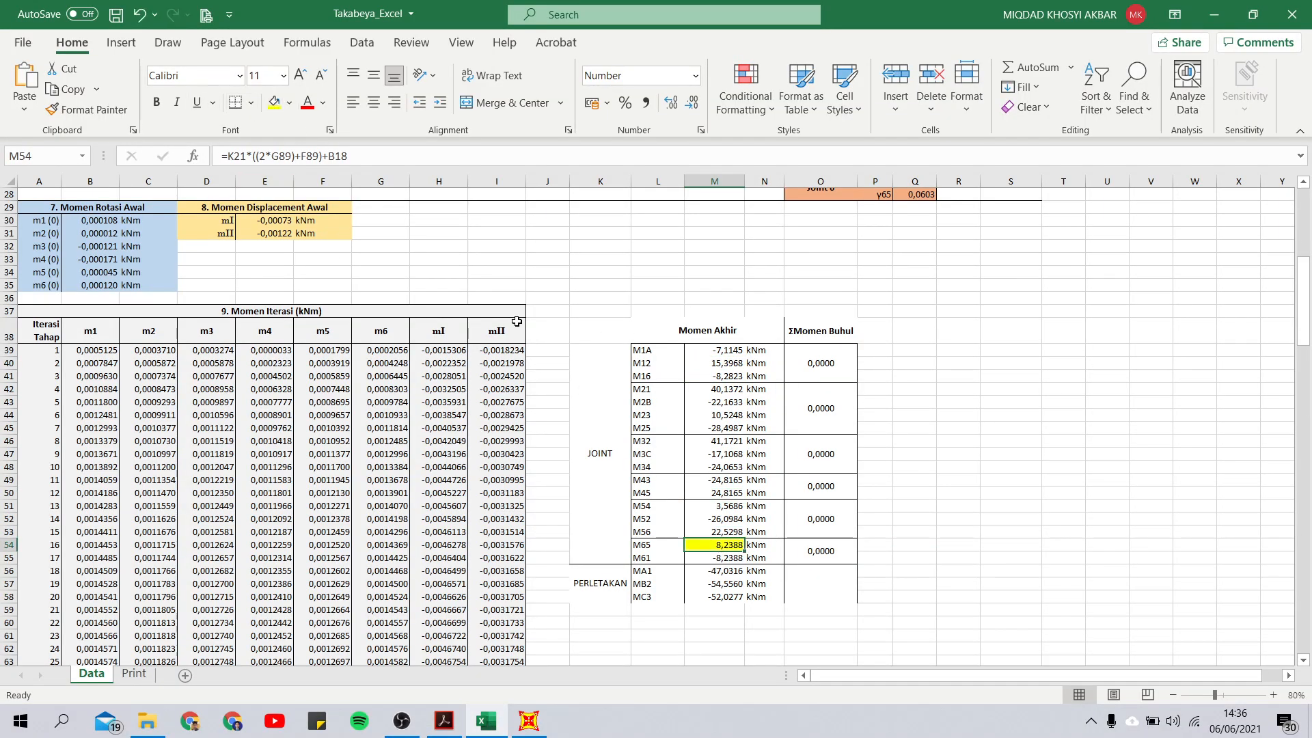
left_click(714, 532)
left_click(274, 102)
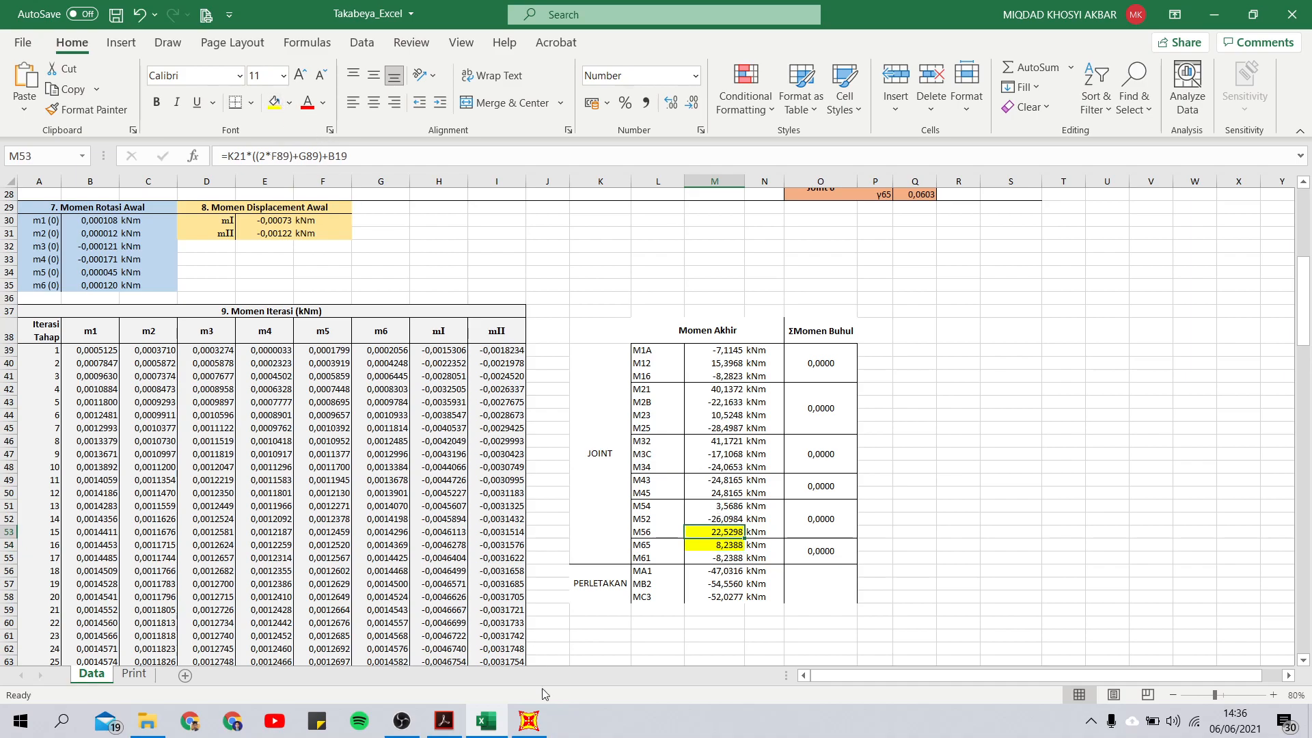
Open the detailed diagrams of the upper-left beam in SAP2000 and compare Moment M3 at its start with M65 in Excel
left_click(529, 720)
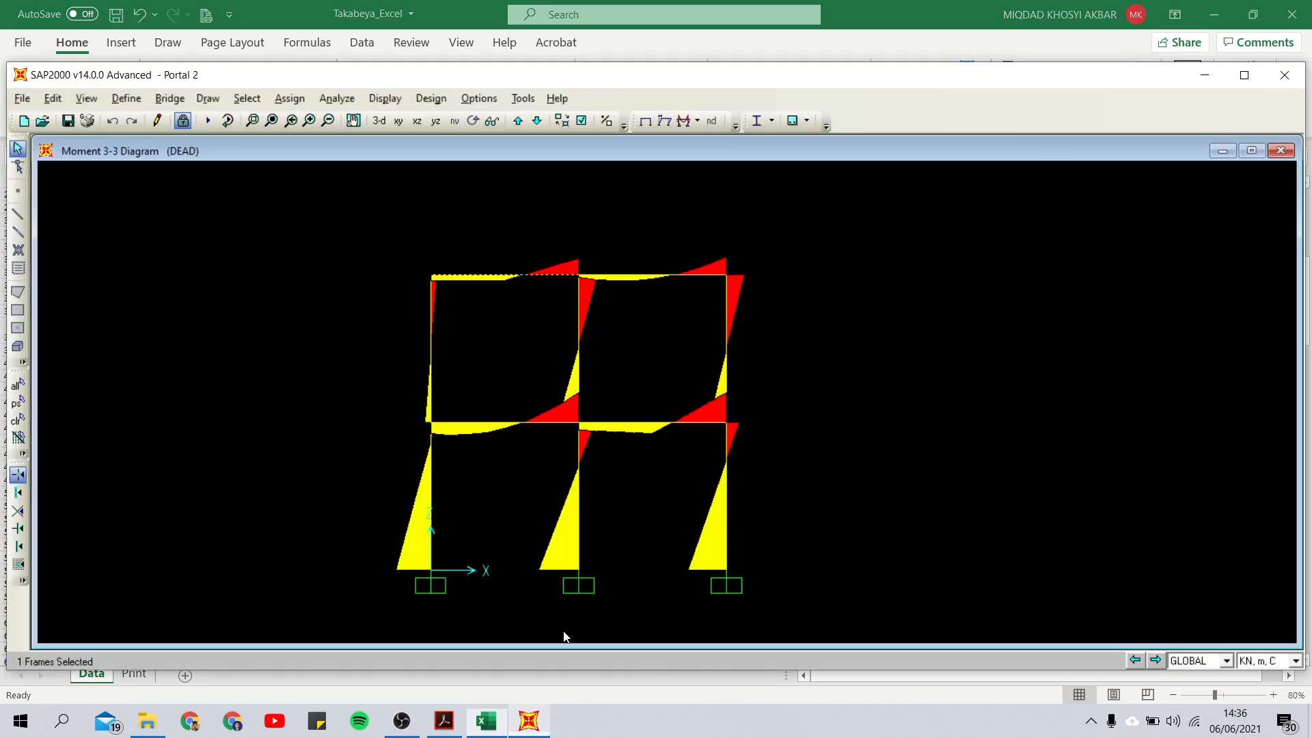
right_click(487, 275)
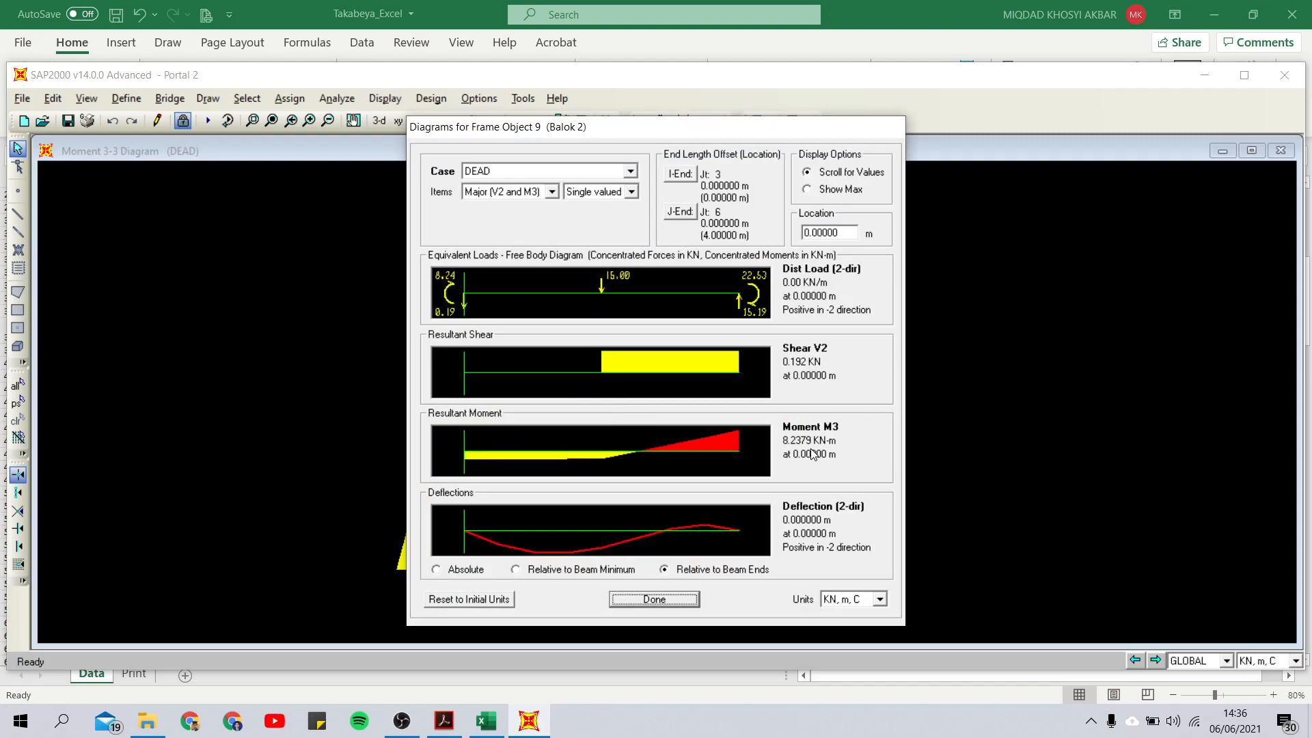
left_click(485, 723)
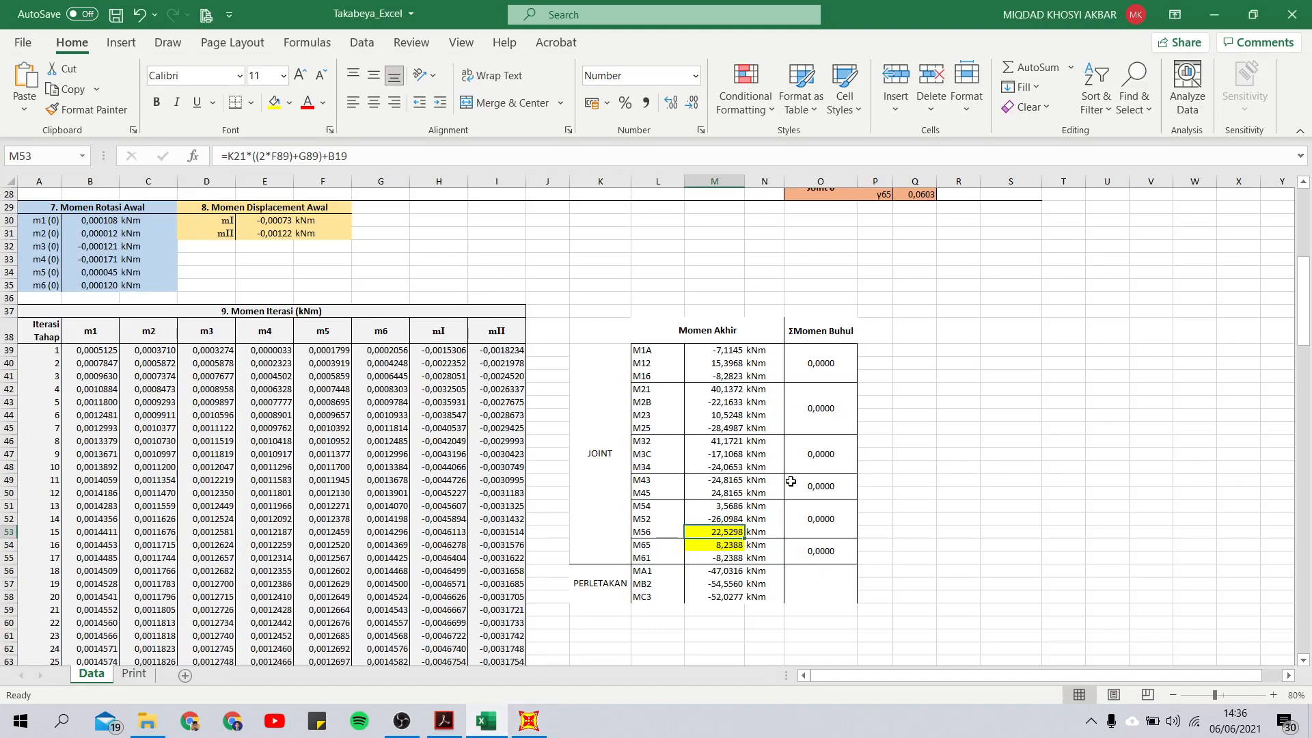
Read the upper-left beam's Moment M3 near its far end, at 3.99422 m, and compare it with M56 in the Excel workbook
left_click(529, 721)
left_click_drag(463, 441, 739, 444)
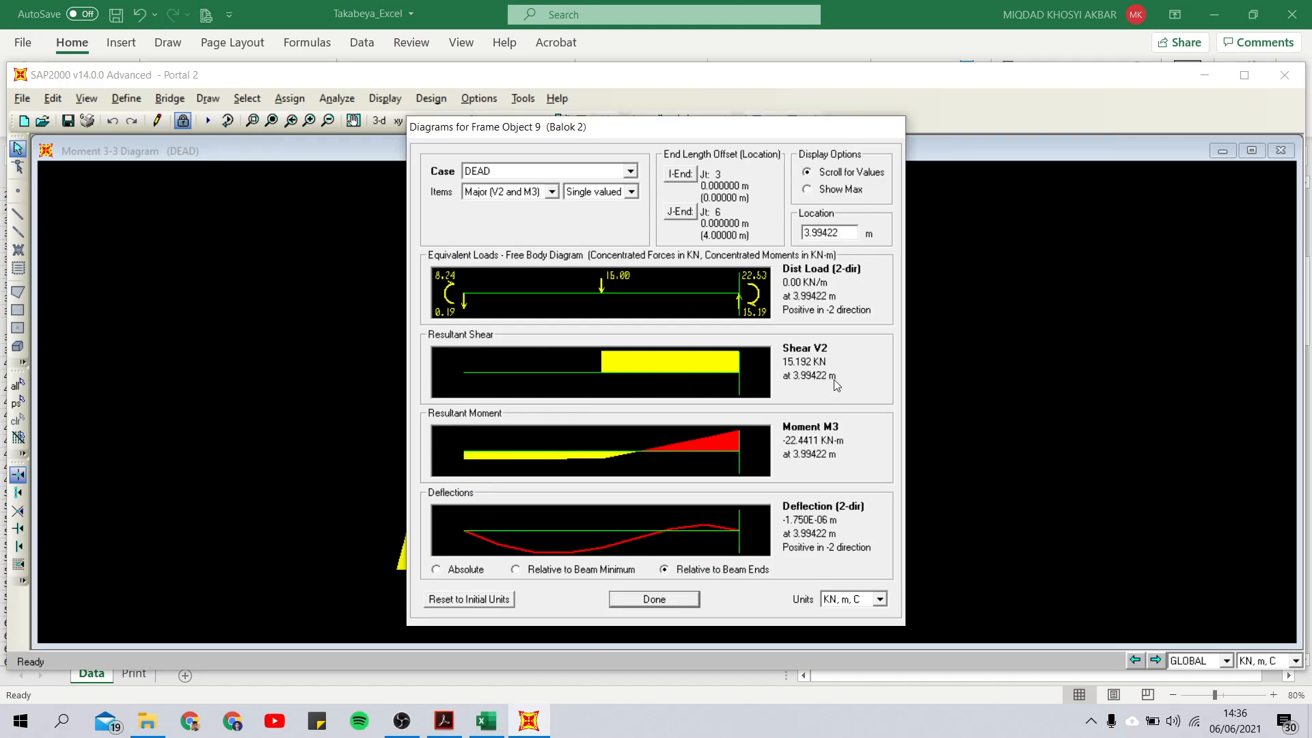
left_click(486, 722)
left_click(716, 533)
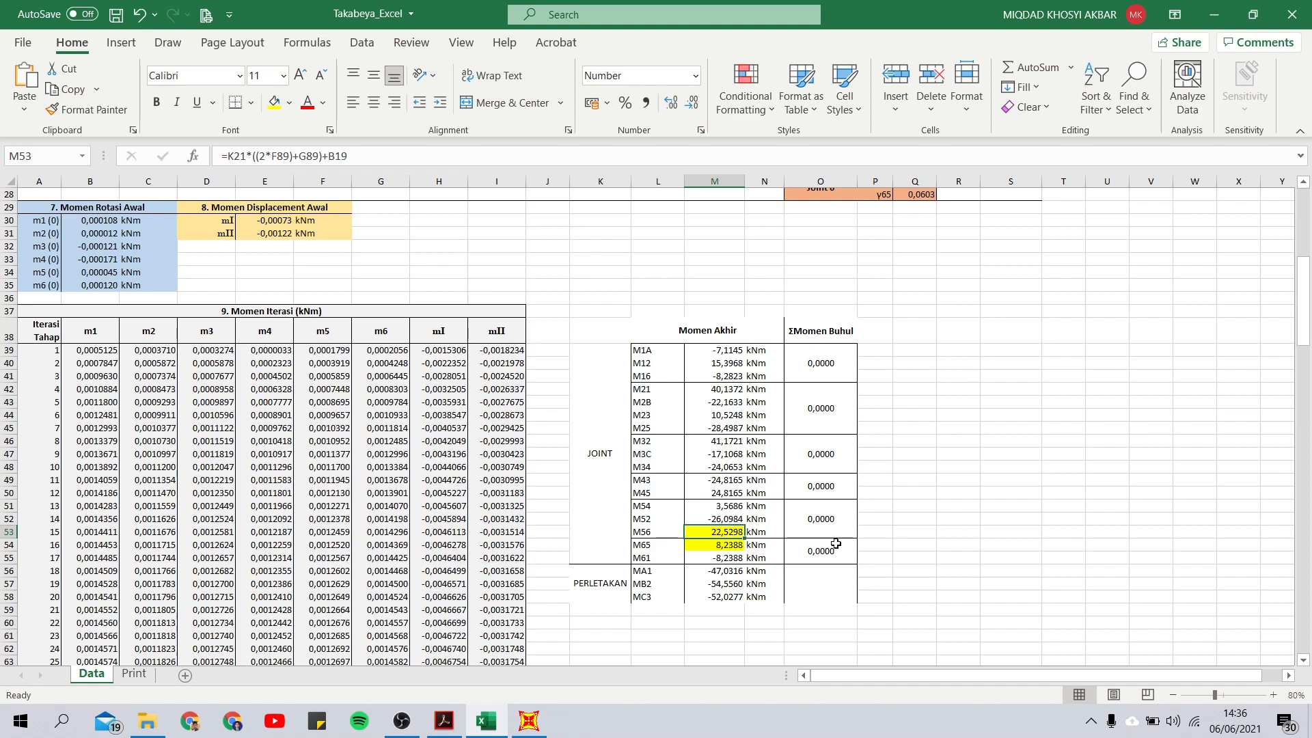
Review the joint moment sums in the ΣMomen Buhul column, then close the upper-left beam's detailed diagrams in SAP2000
left_click_drag(841, 362, 825, 545)
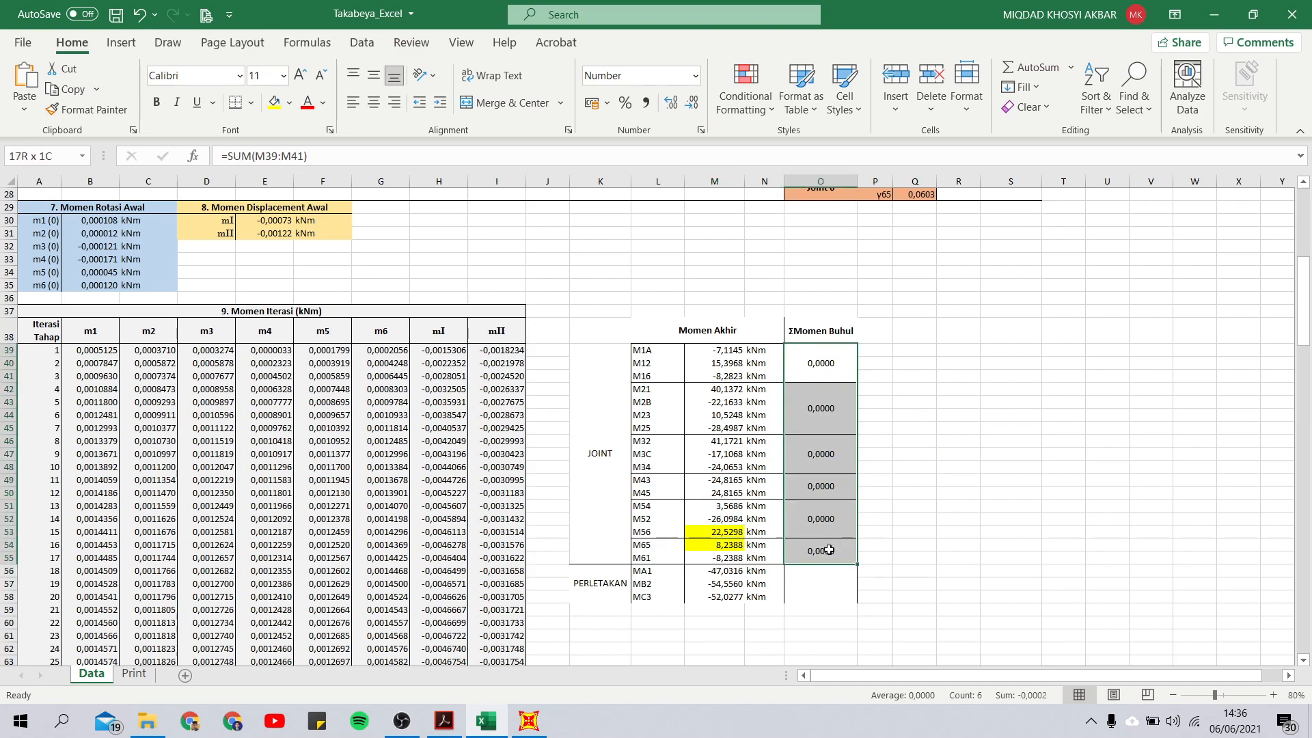
left_click(914, 427)
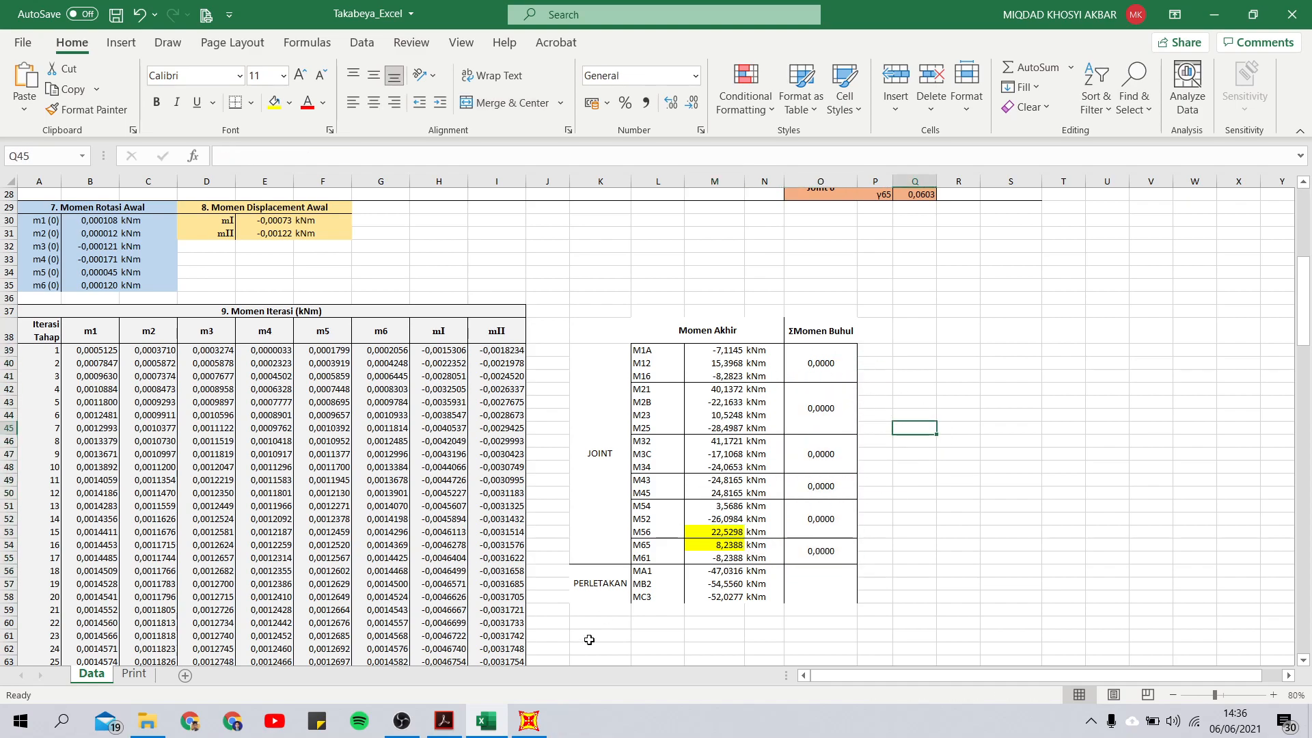
left_click(537, 725)
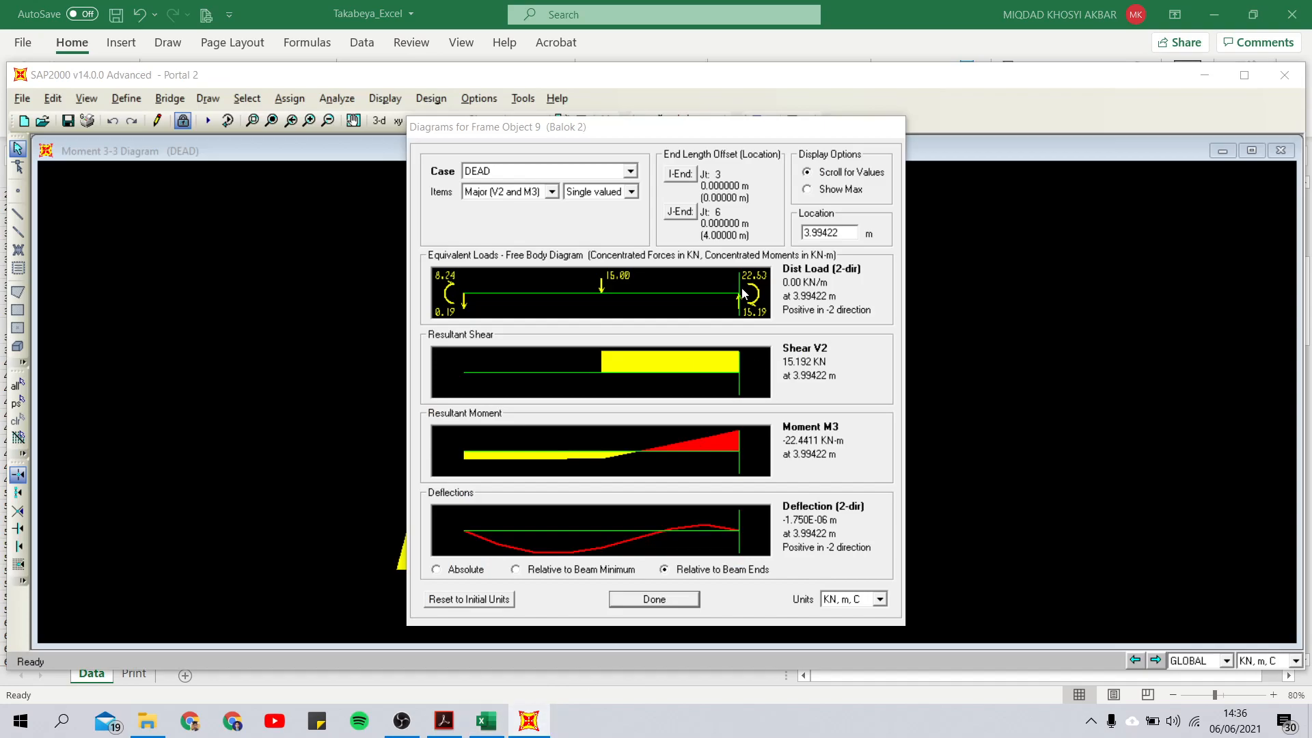
left_click(655, 599)
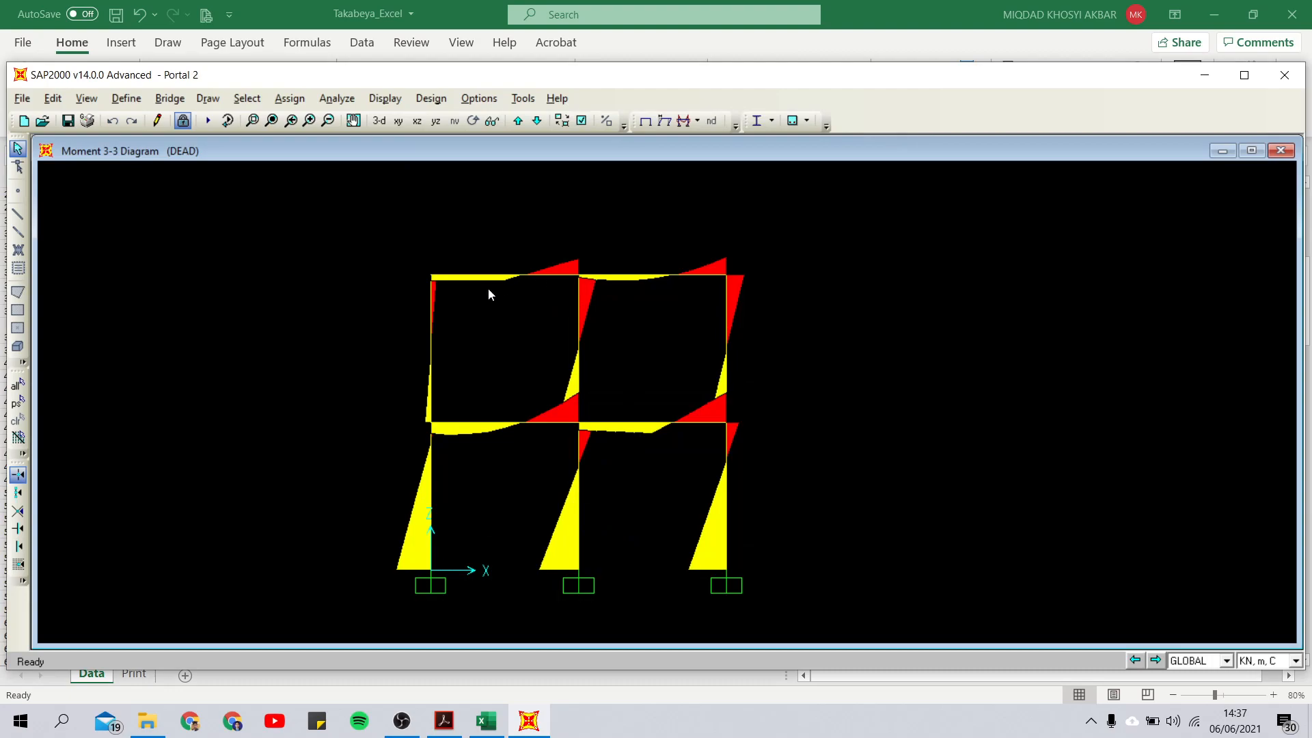
Select the whole frame in SAP2000, then undo the yellow highlights on M65 and M56 in the Excel workbook
left_click_drag(346, 216, 805, 609)
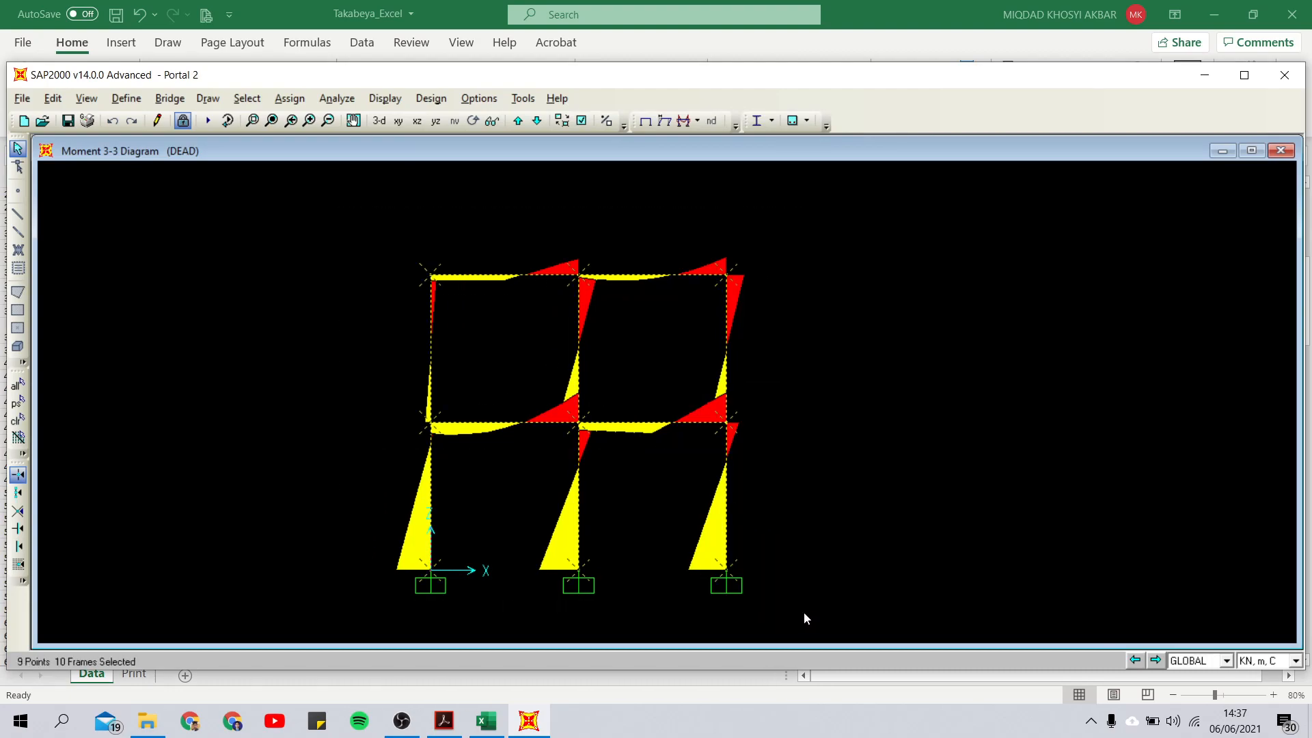
left_click(487, 721)
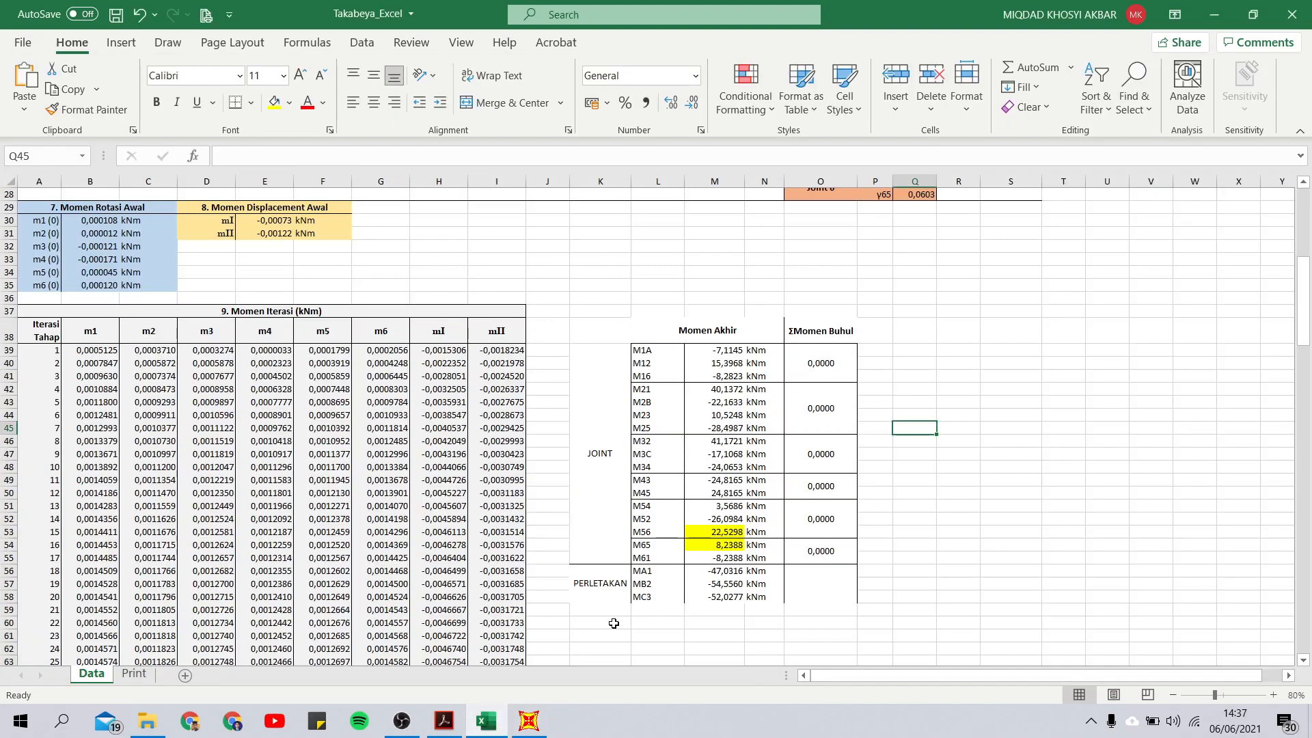
left_click(714, 545)
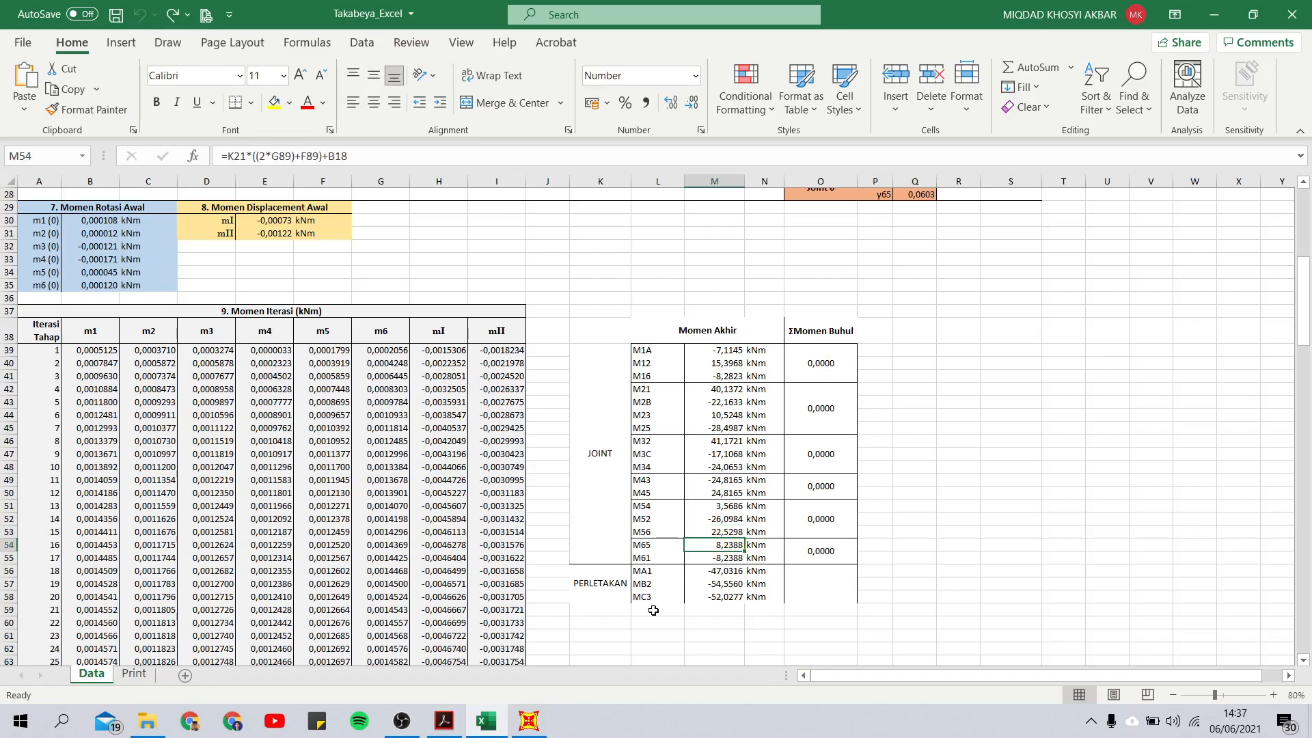
Display the frame's Shear 2-2 diagram for the DEAD case in SAP2000 and open the upper-left beam's detailed diagrams
left_click(529, 721)
left_click(698, 122)
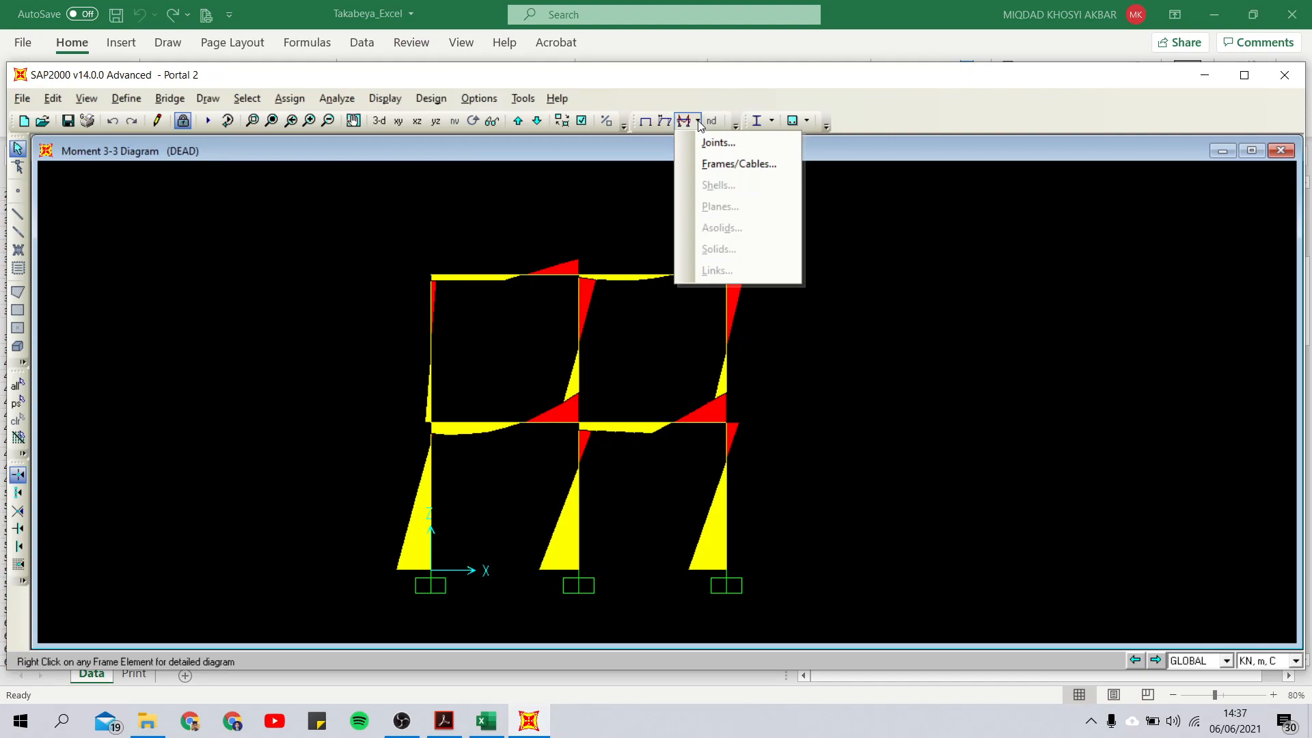
left_click(707, 104)
left_click(698, 122)
left_click(711, 164)
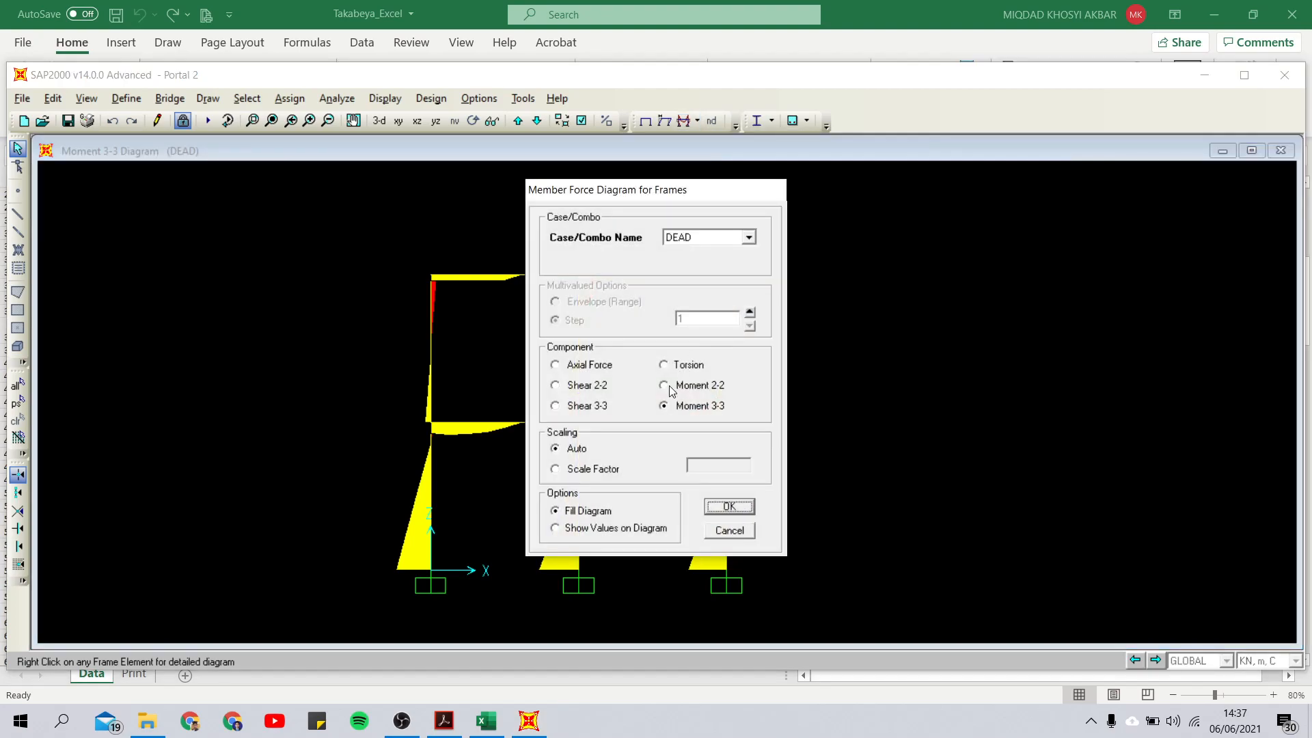
left_click(582, 387)
left_click(729, 506)
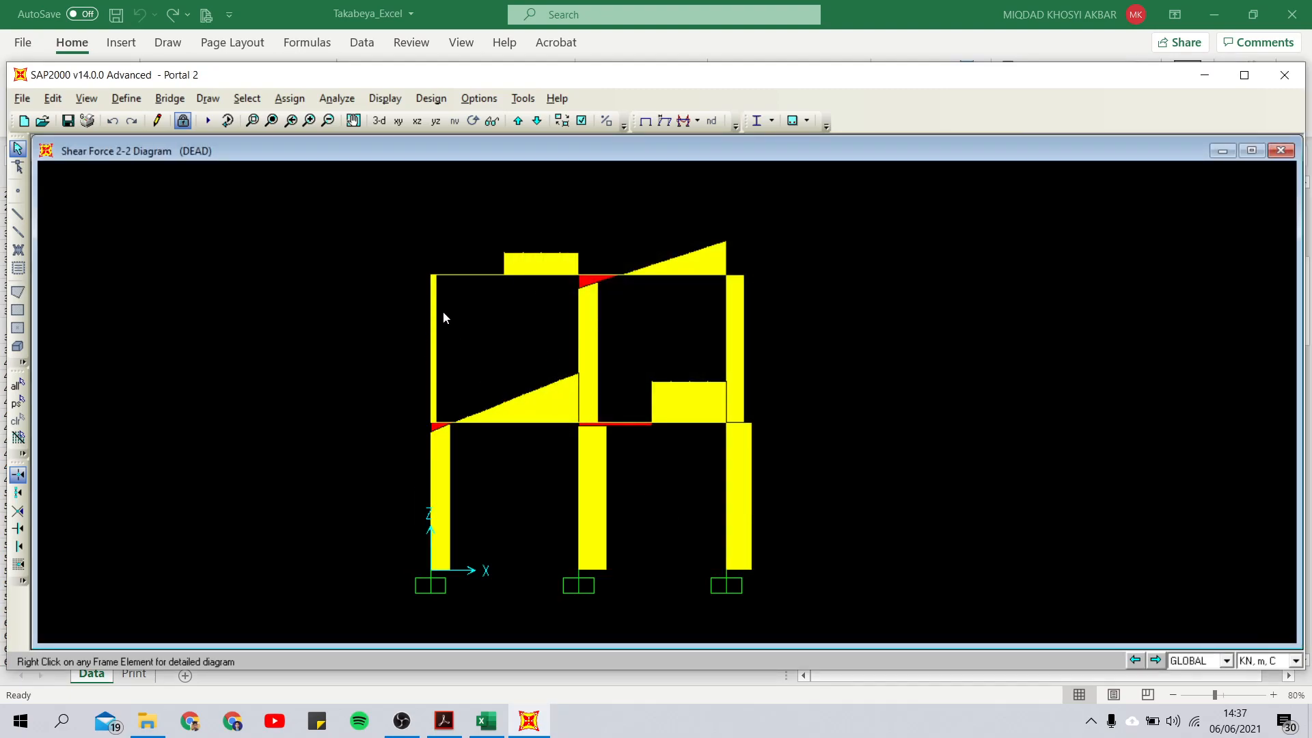
right_click(479, 275)
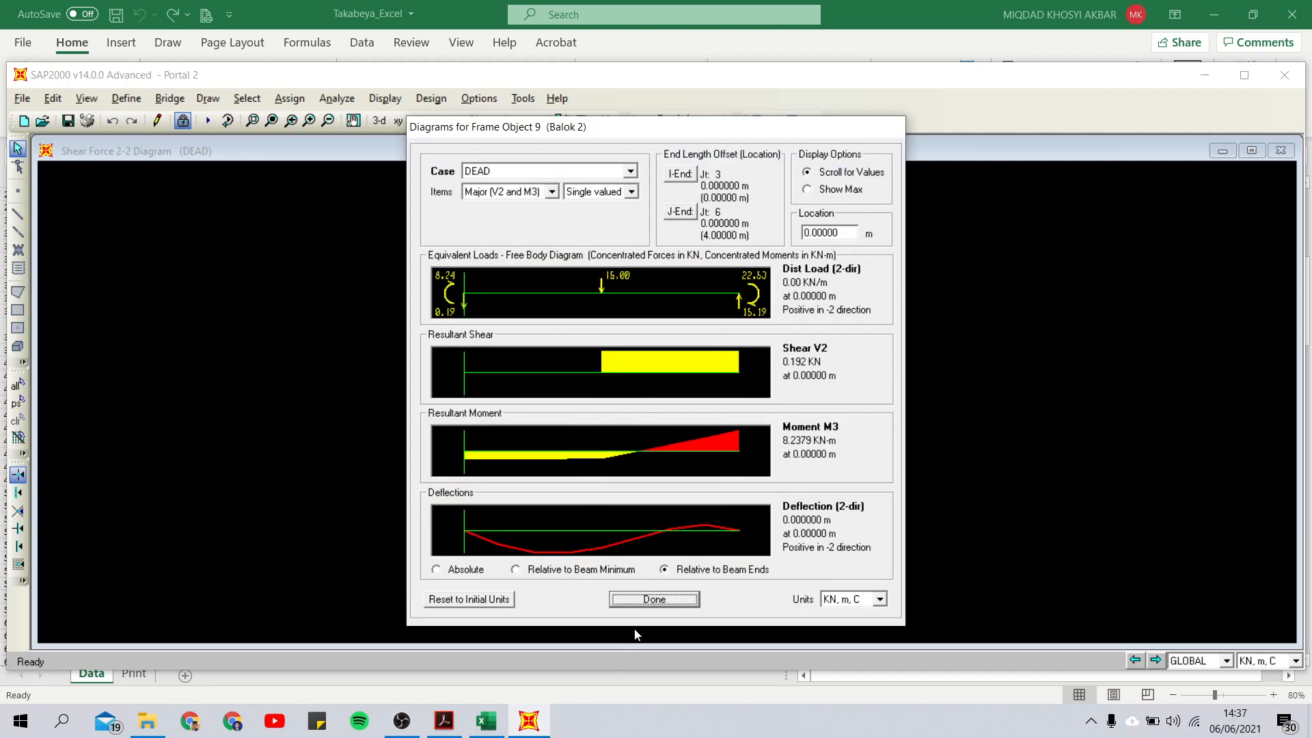
Close the upper-left beam's detailed diagrams and display the frame's Axial Force diagram for the DEAD case
left_click(654, 599)
left_click(696, 122)
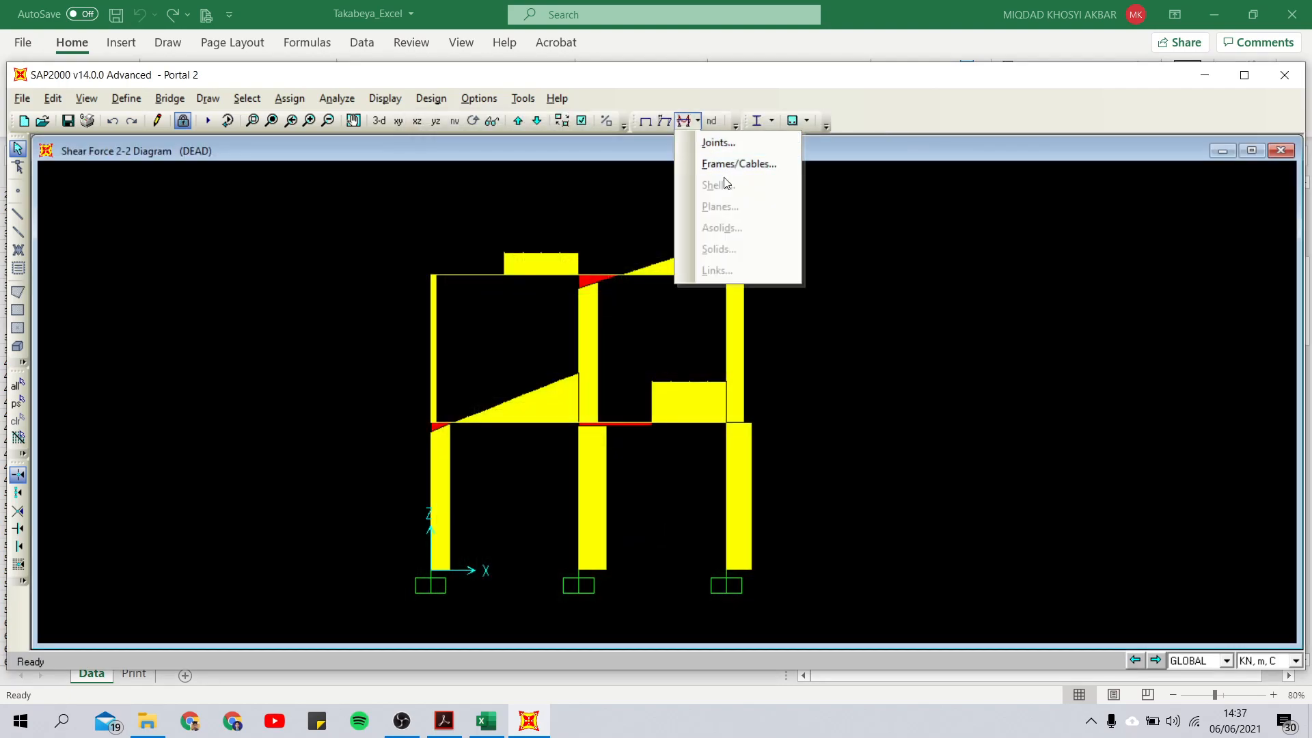
left_click(719, 164)
left_click(574, 365)
left_click(732, 505)
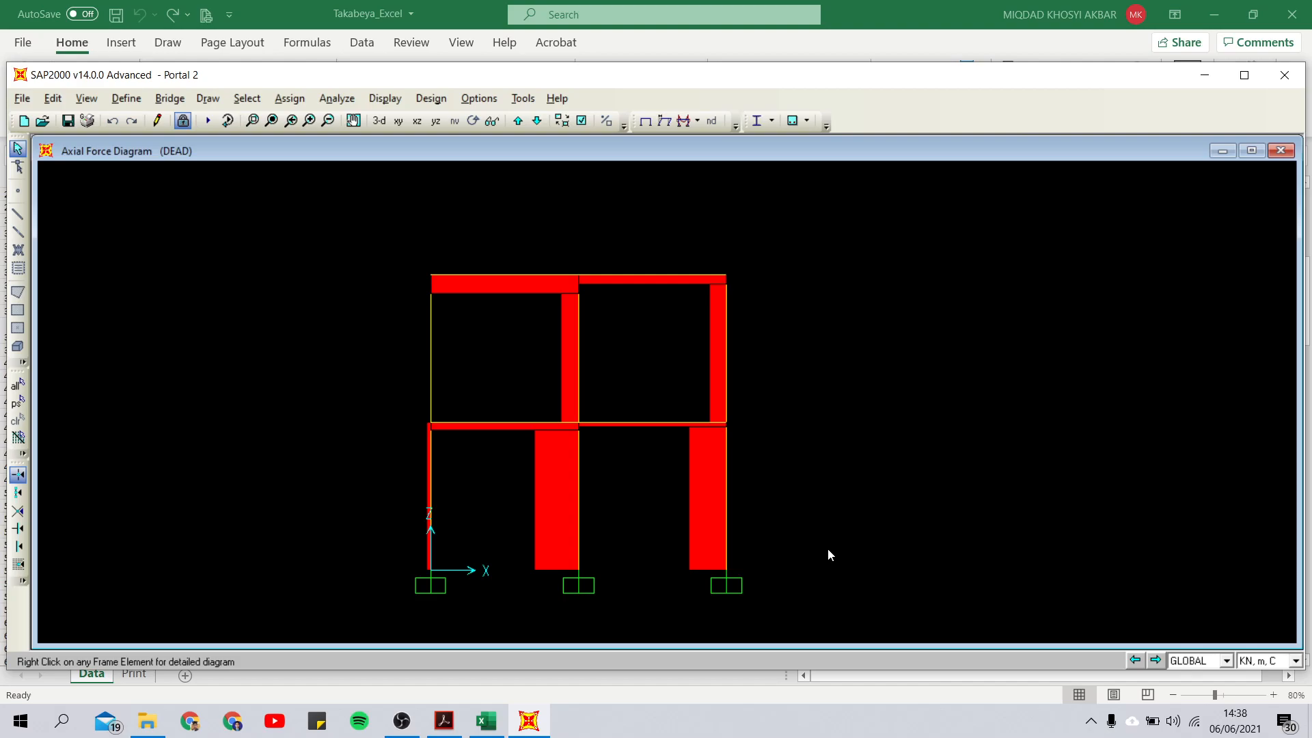
Switch to the assignment PDF in Adobe Acrobat, review the fixed frame (portal tetap) in problem A, and return to SAP2000
left_click(443, 721)
scroll(540, 314, "up", 10)
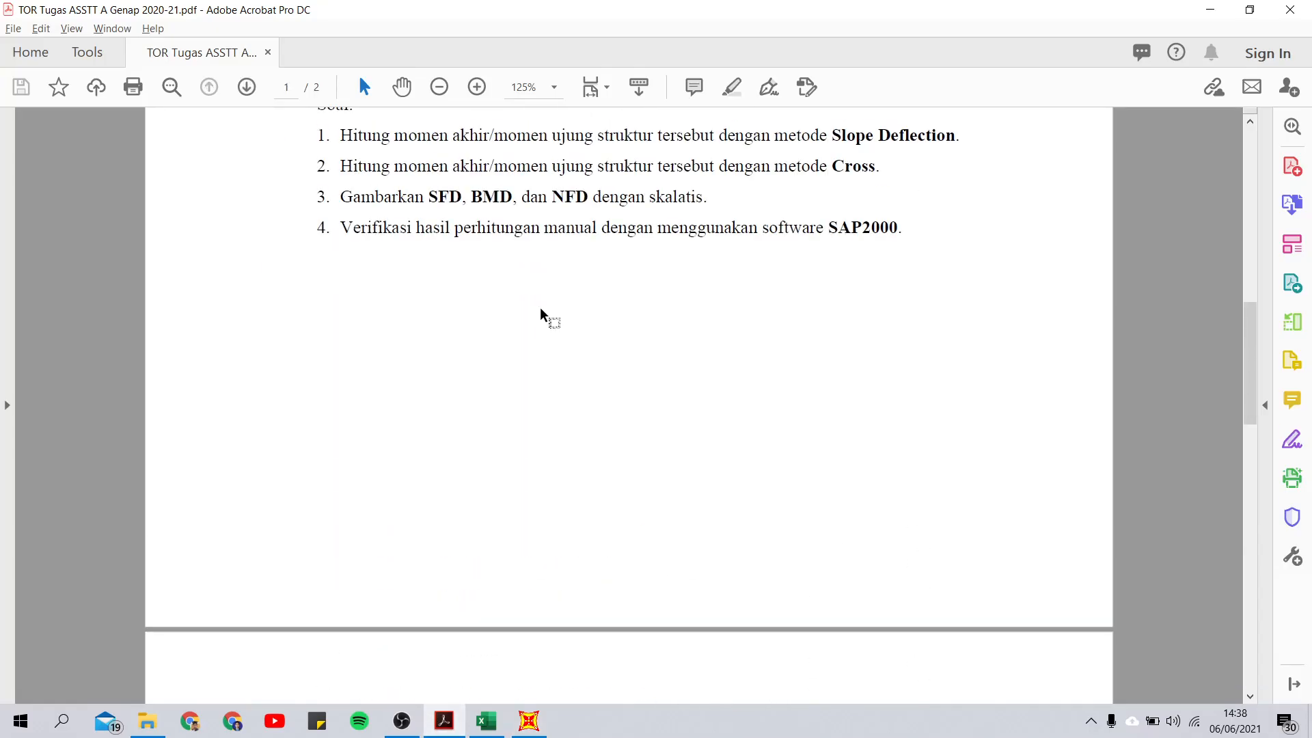
scroll(570, 332, "up", 10)
scroll(570, 338, "down", 3)
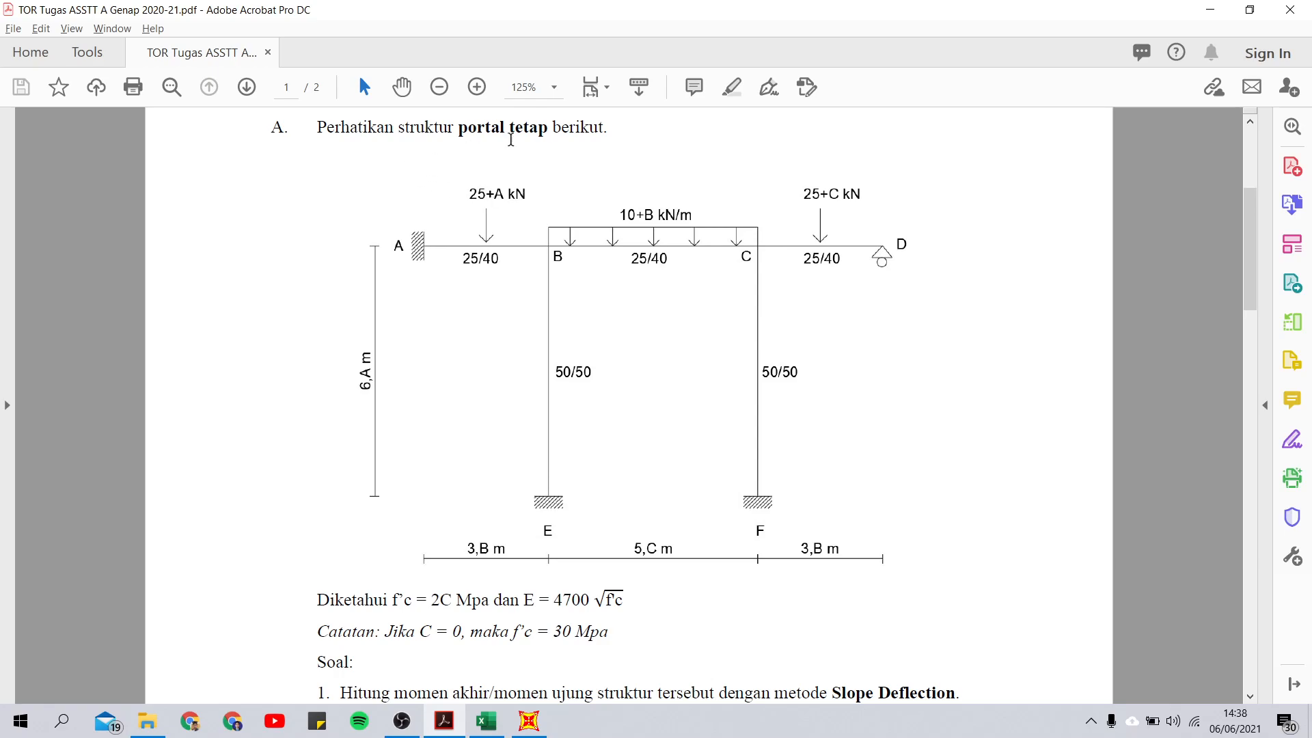
left_click(544, 719)
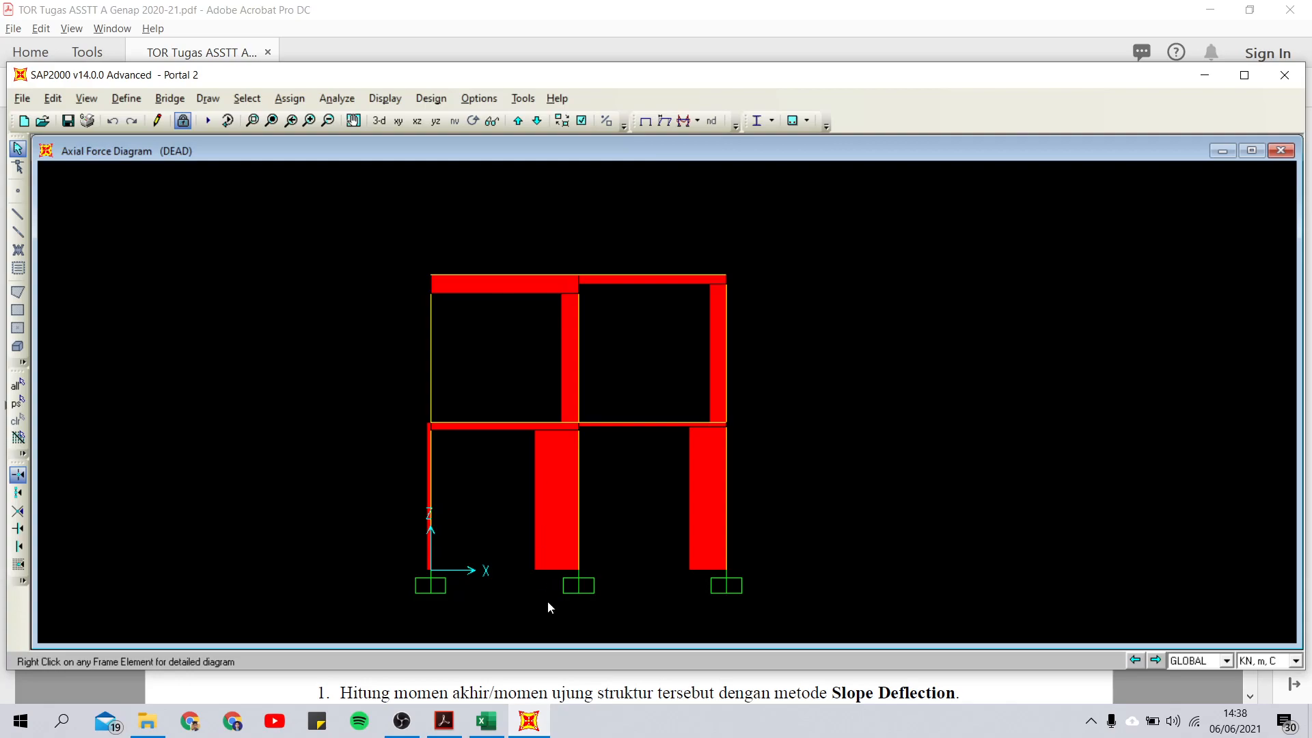
Review the sway frame (portal bergoyang) drawing in problem B of the assignment PDF in Acrobat, and return to SAP2000
left_click(444, 719)
scroll(649, 380, "down", 15)
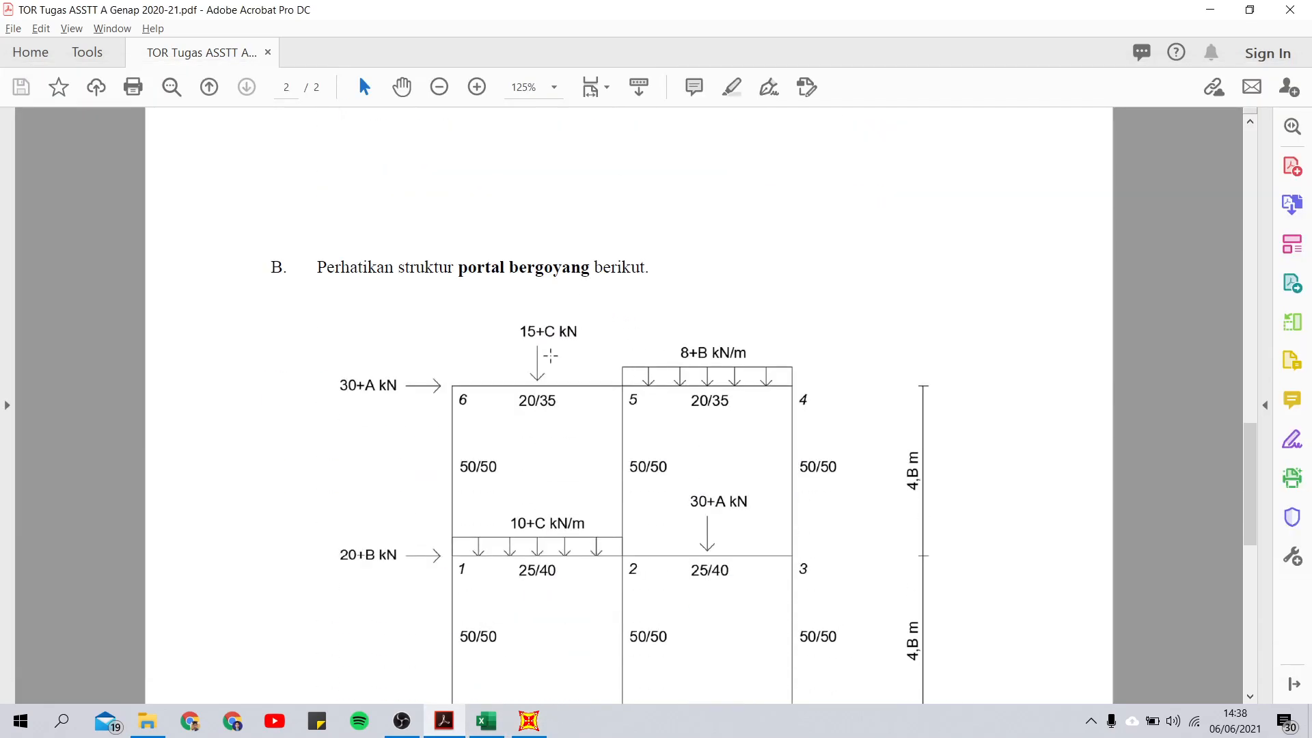
scroll(559, 327, "down", 3)
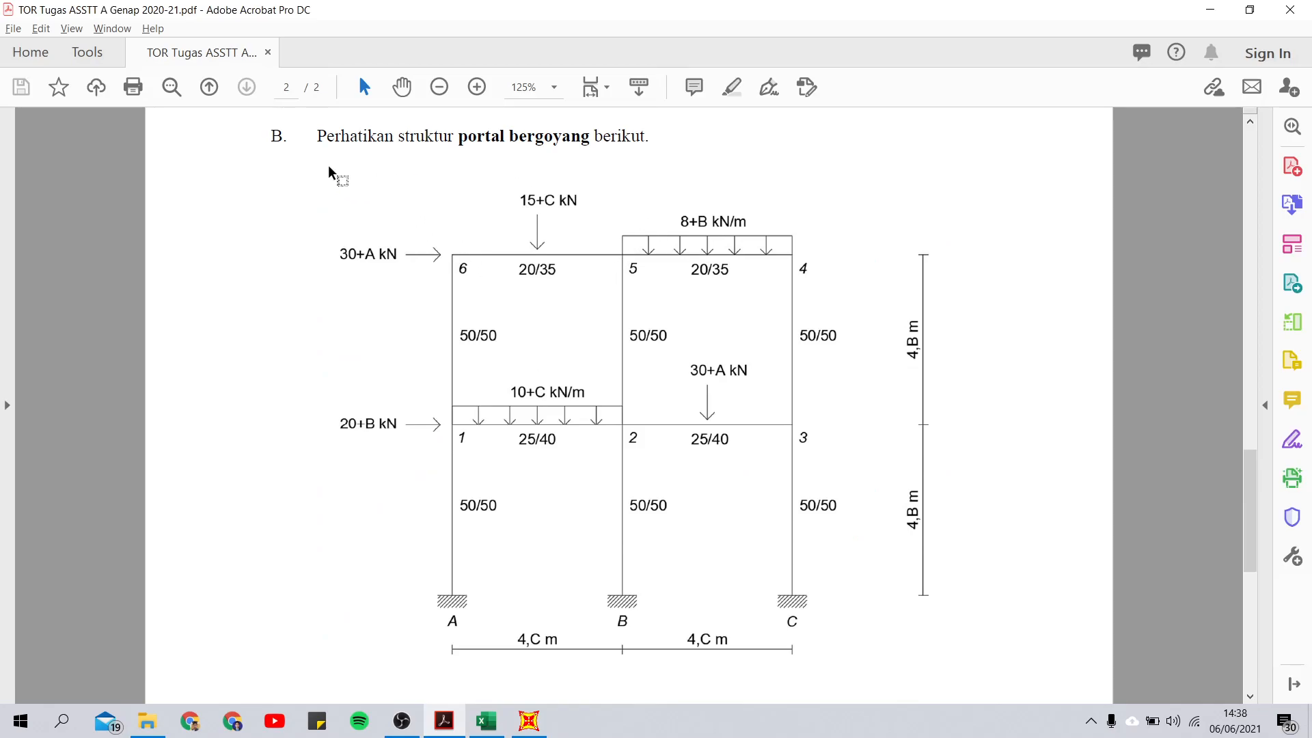
left_click(528, 719)
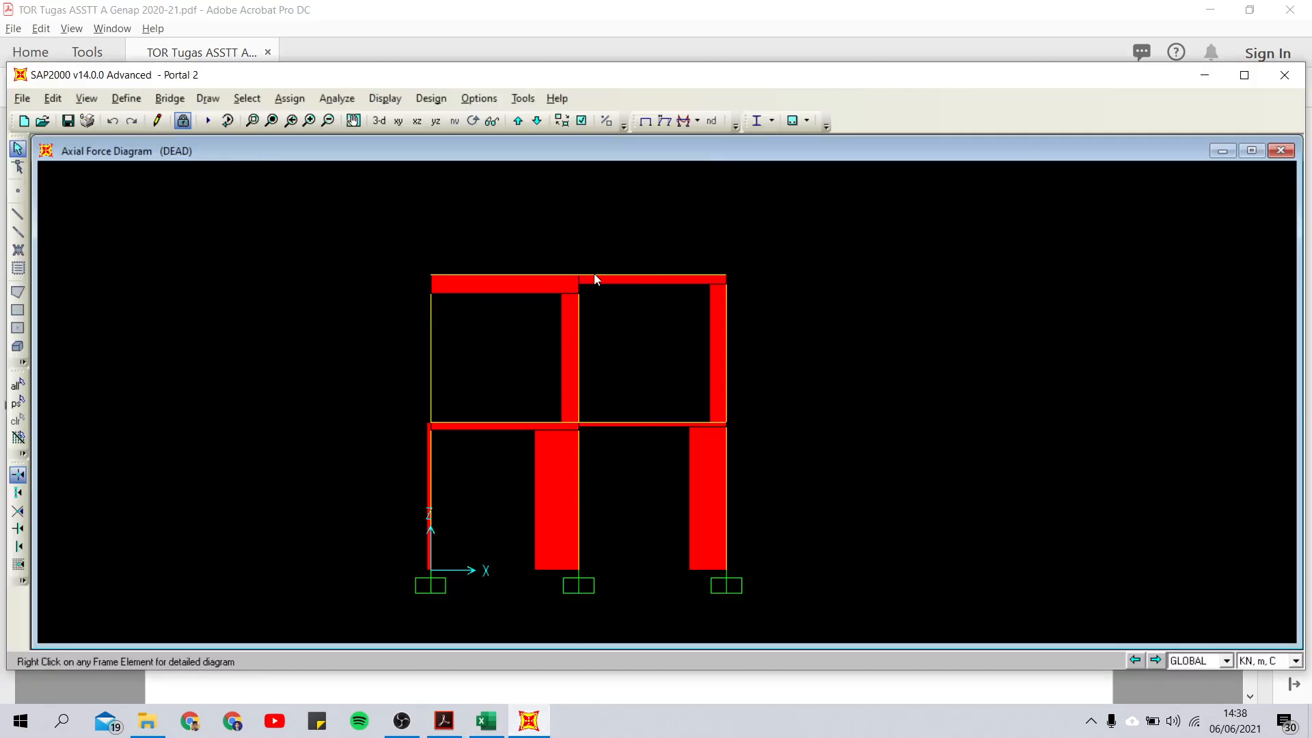